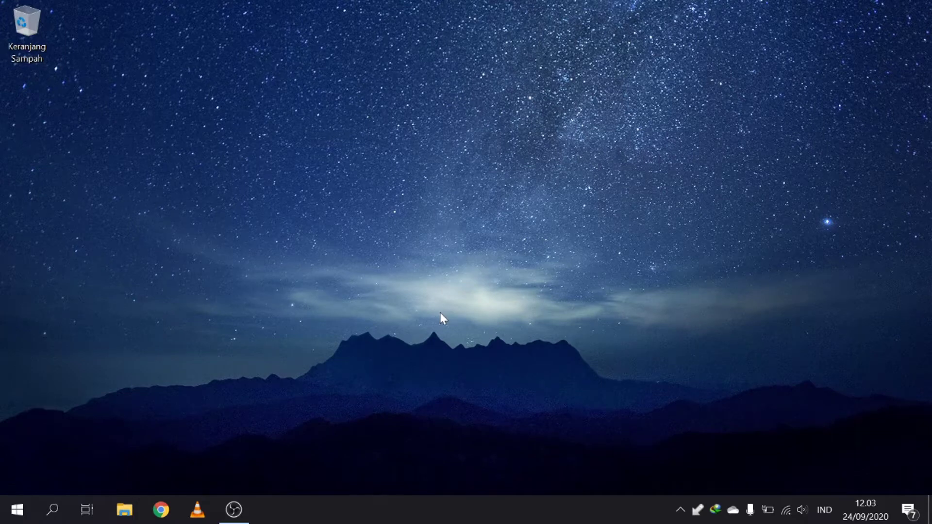
# Open Chrome, search Google for zotero and open the Zotero Downloads result.
pyautogui.click(161, 509)
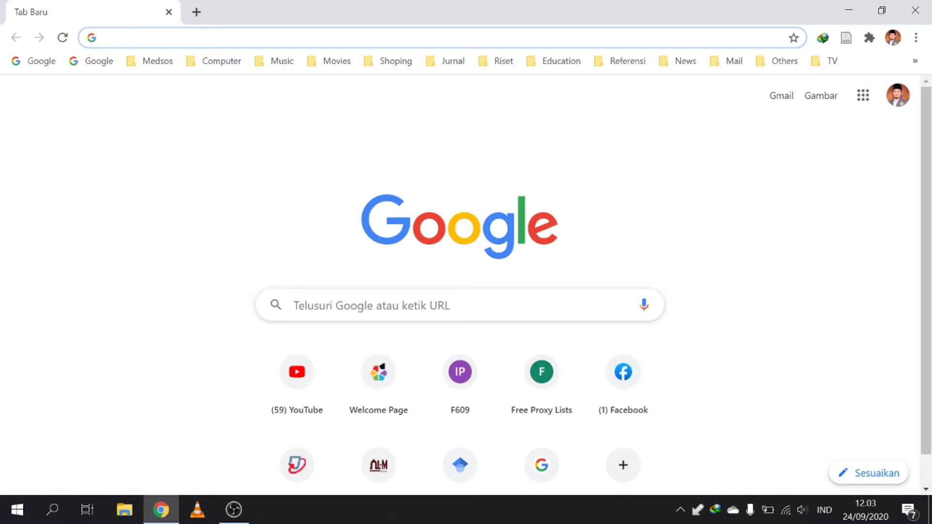
pyautogui.write('z')
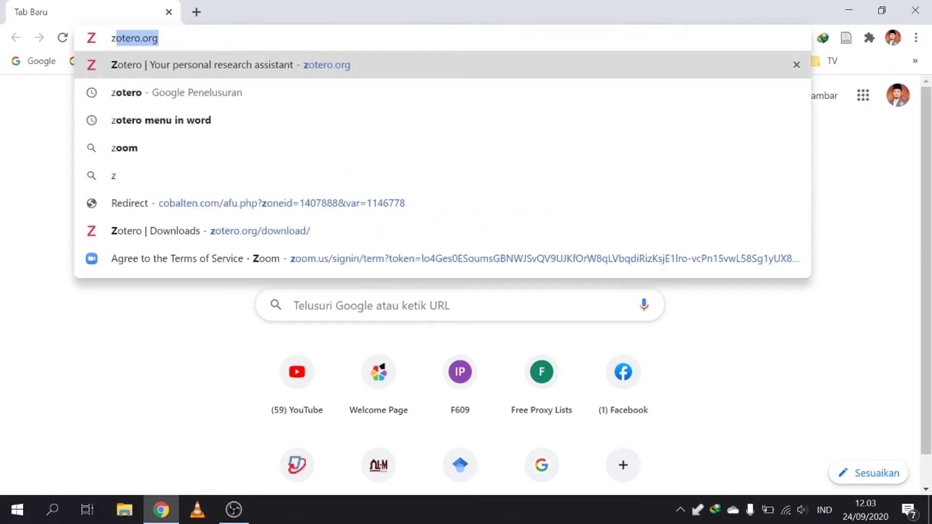
pyautogui.write('otero')
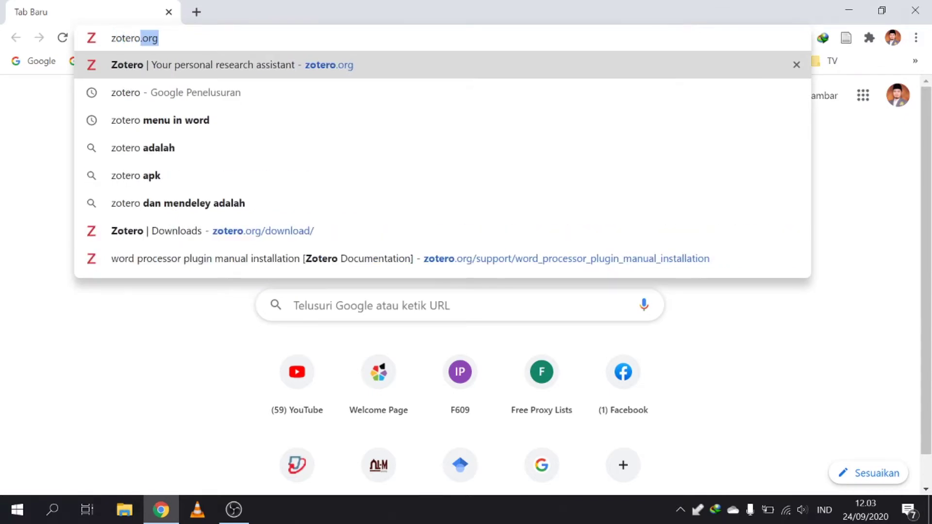
pyautogui.press('Delete')
pyautogui.press('Return')
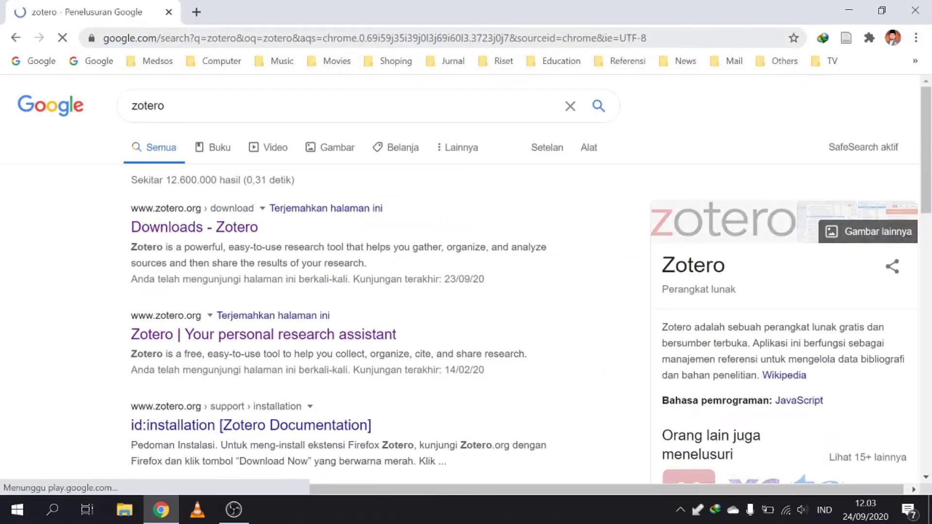
pyautogui.click(218, 235)
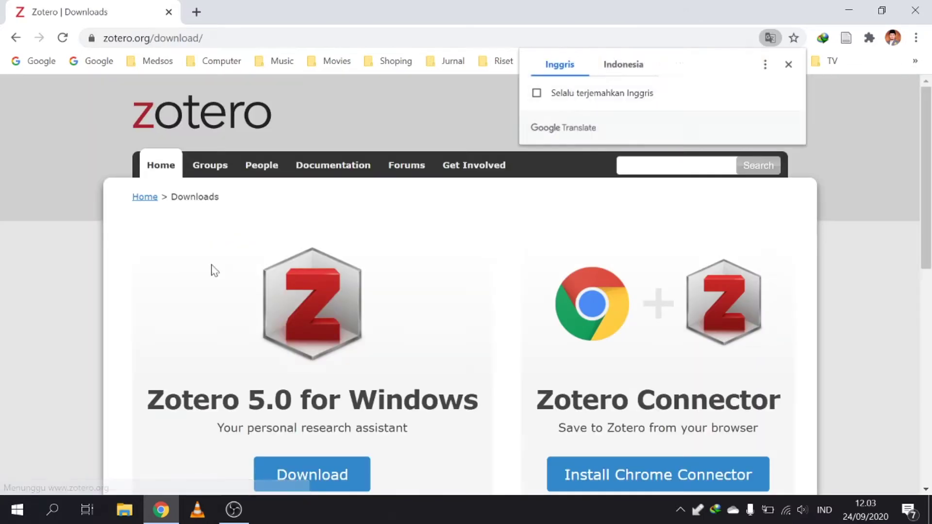
# Review the Zotero download options, open the Chrome Connector's web store page, and return to the download page.
pyautogui.scroll(-3, 707, 146)
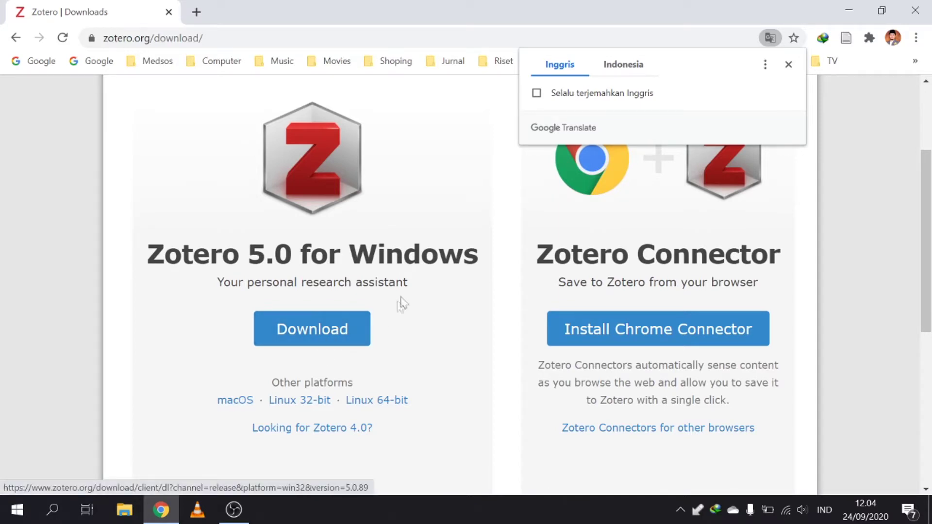
pyautogui.click(882, 205)
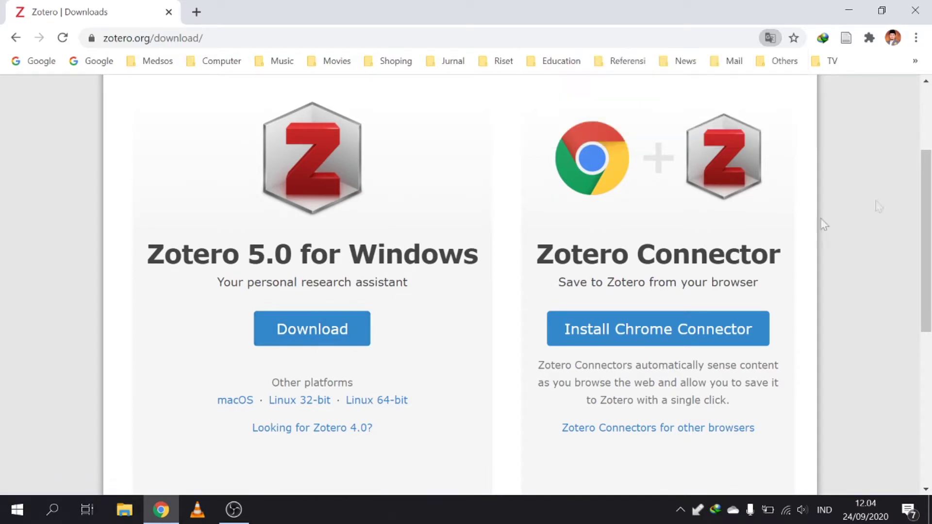
pyautogui.scroll(-1, 383, 343)
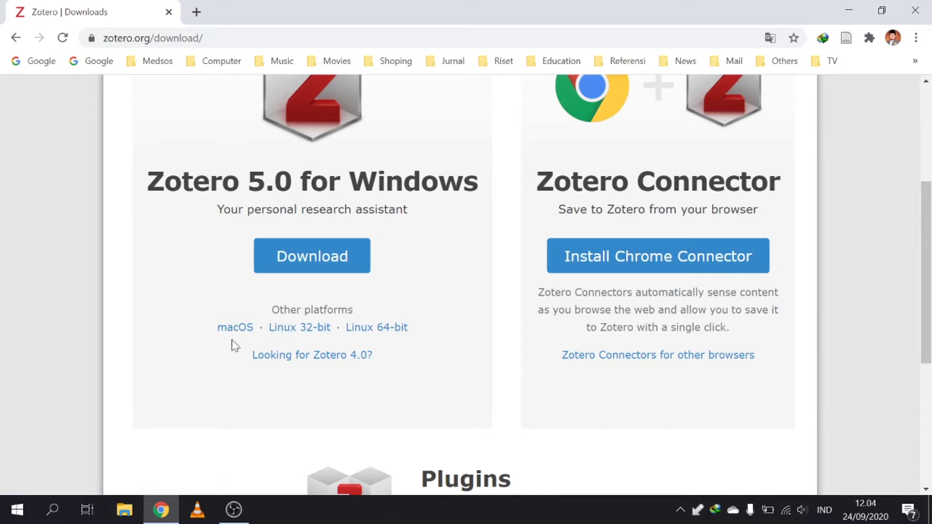
pyautogui.scroll(2, 369, 235)
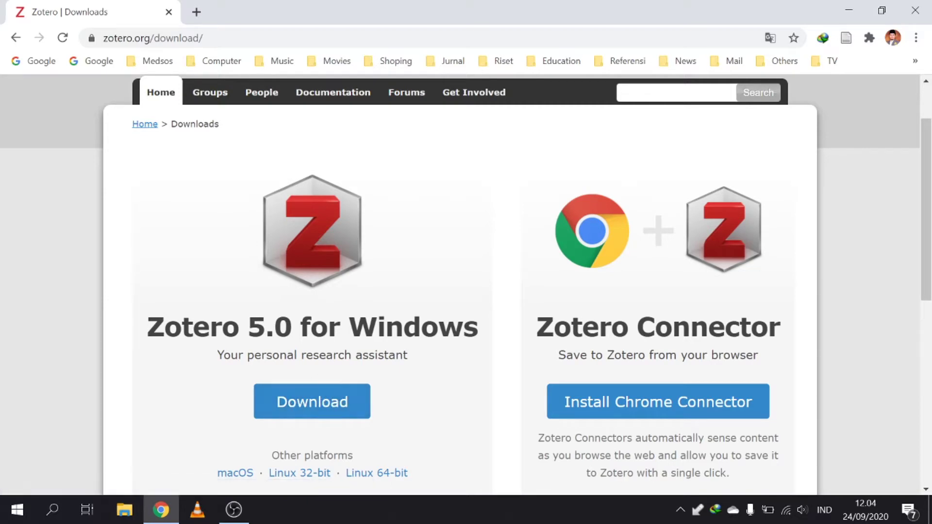
pyautogui.scroll(-1, 548, 344)
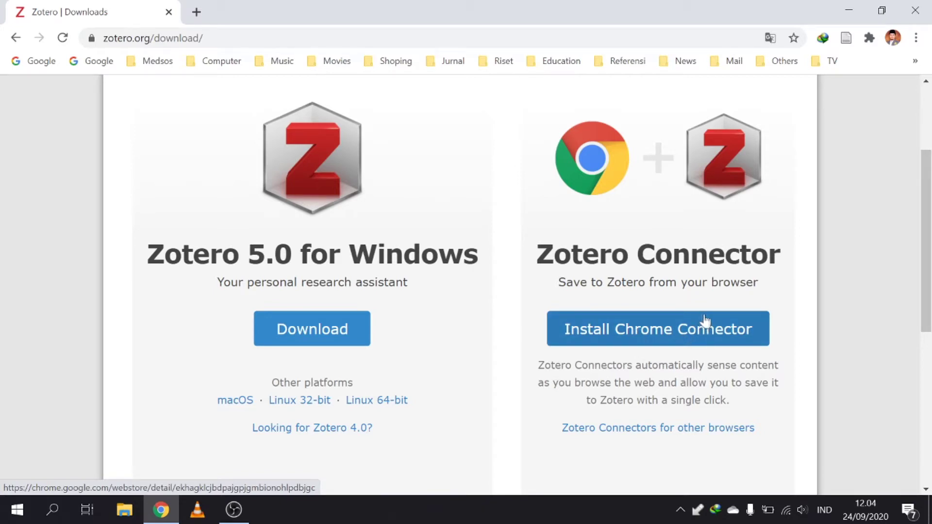
pyautogui.click(681, 335)
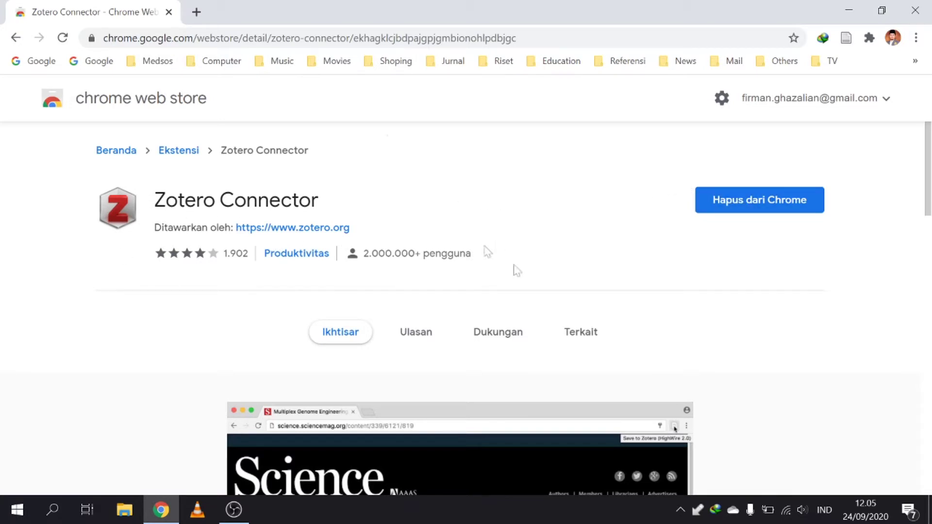
pyautogui.click(12, 41)
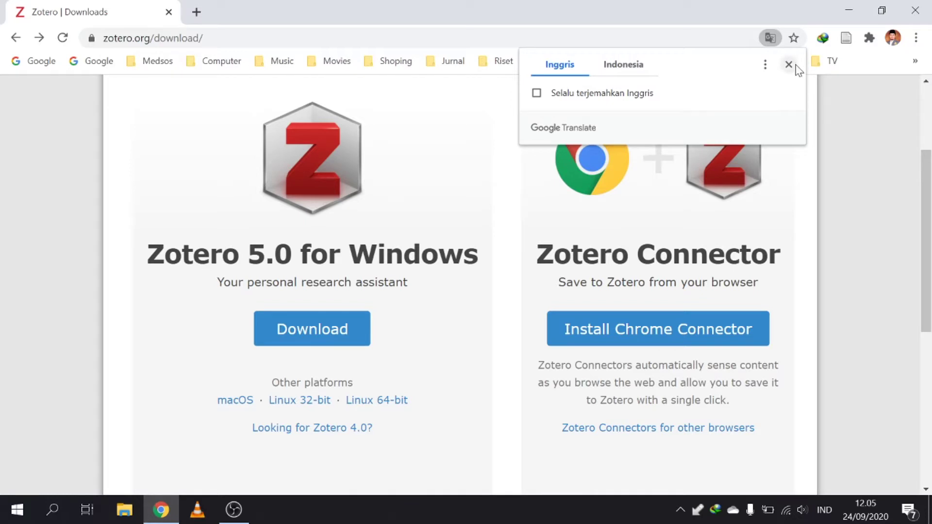
pyautogui.click(838, 208)
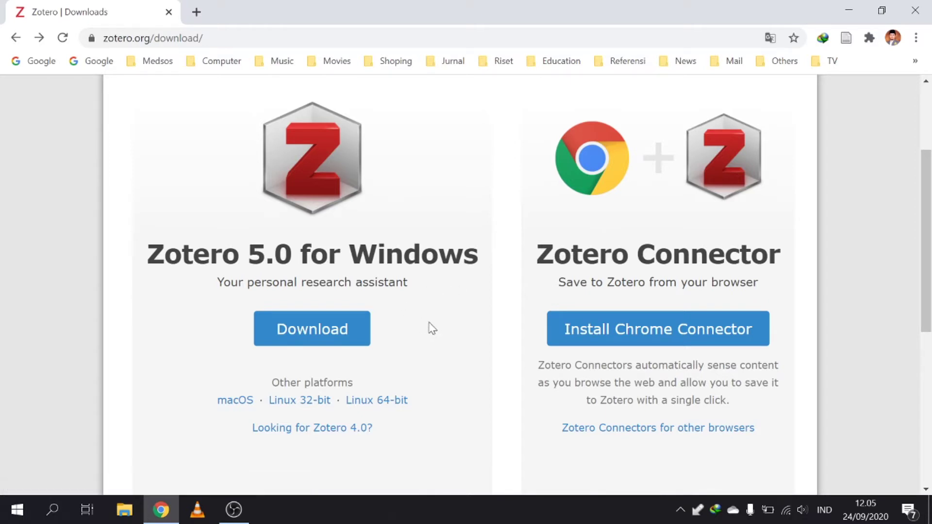
# Launch the Zotero desktop program and reposition its window over the browser.
pyautogui.click(17, 509)
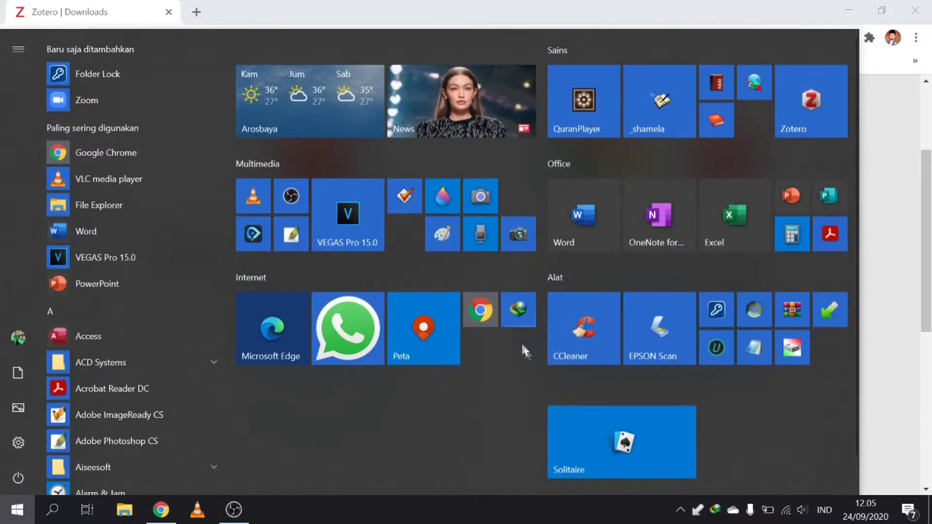
pyautogui.click(816, 98)
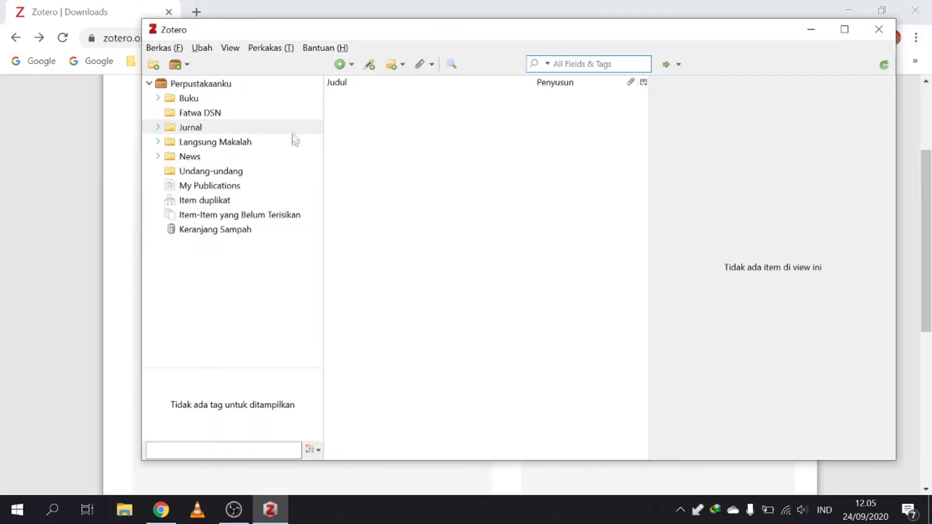
pyautogui.moveTo(476, 40); pyautogui.dragTo(449, 83)
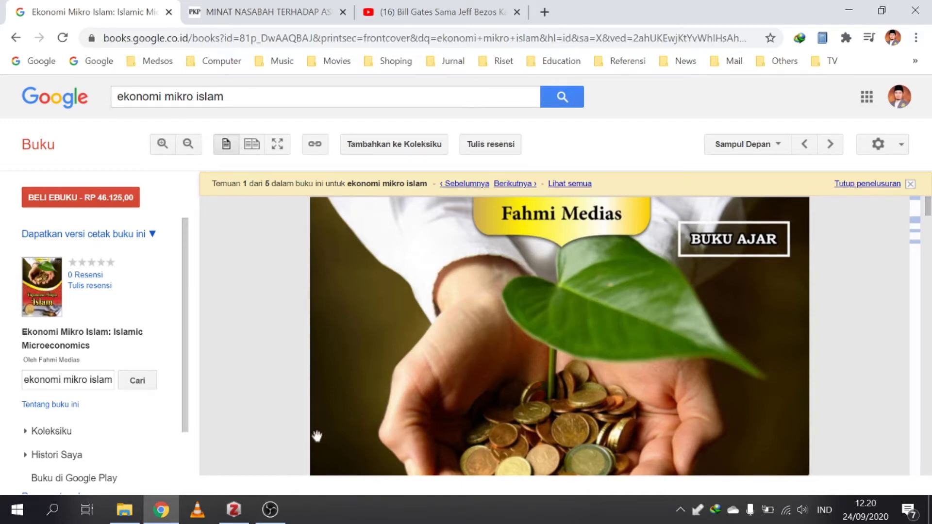
# View the Zotero library window and the open Google Books, EcoBankers journal article and YouTube video pages in Chrome.
pyautogui.click(234, 510)
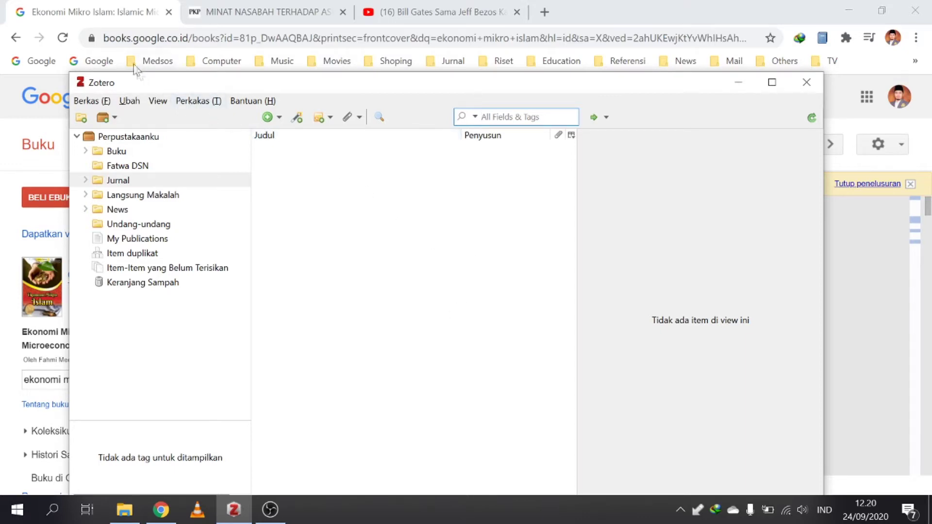
pyautogui.click(109, 14)
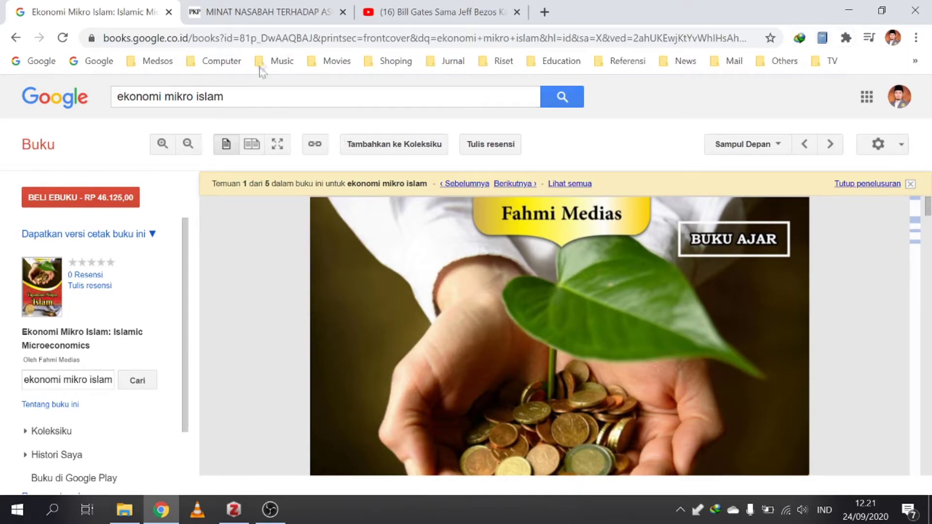
pyautogui.click(262, 14)
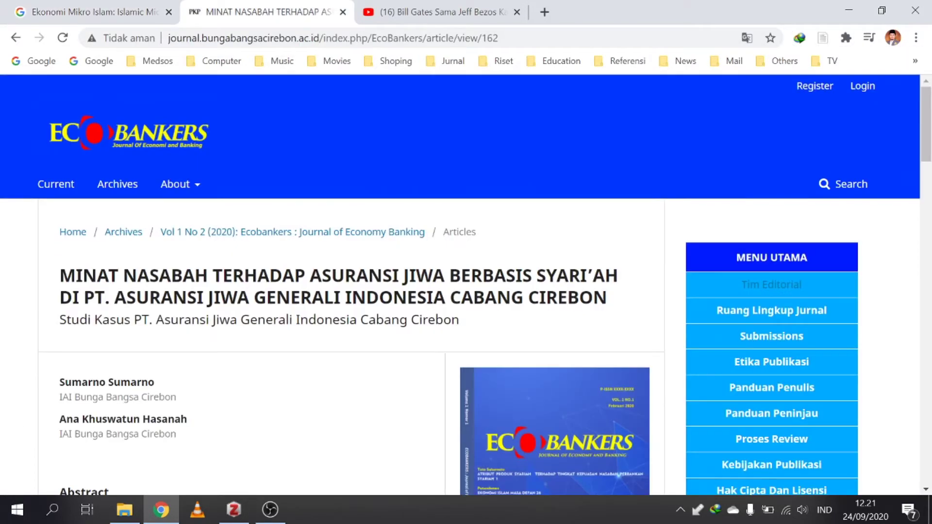
pyautogui.scroll(-1, 706, 99)
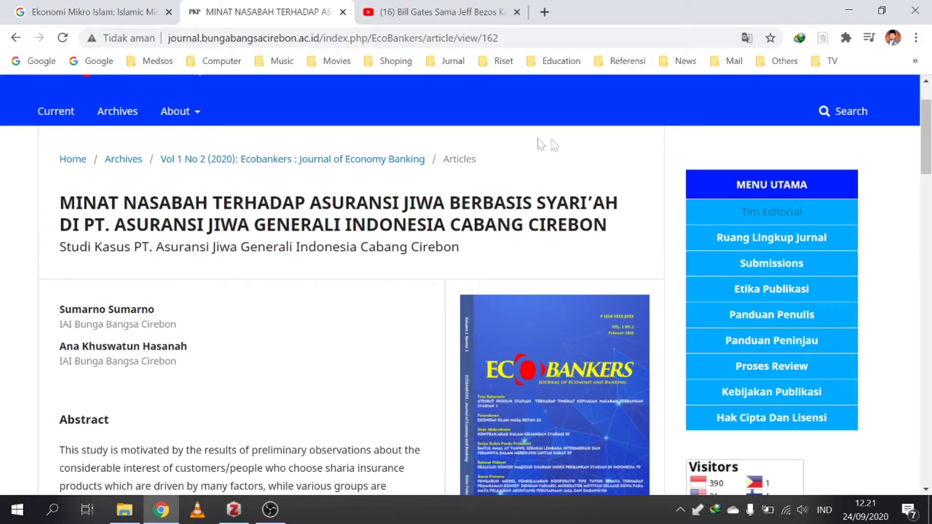
pyautogui.click(414, 20)
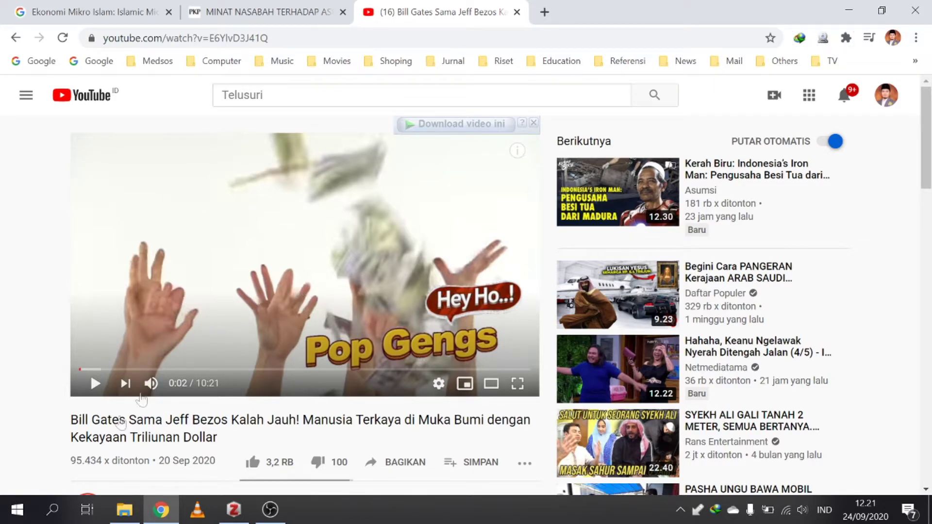
# Launch Word and create a blank document.
pyautogui.click(17, 515)
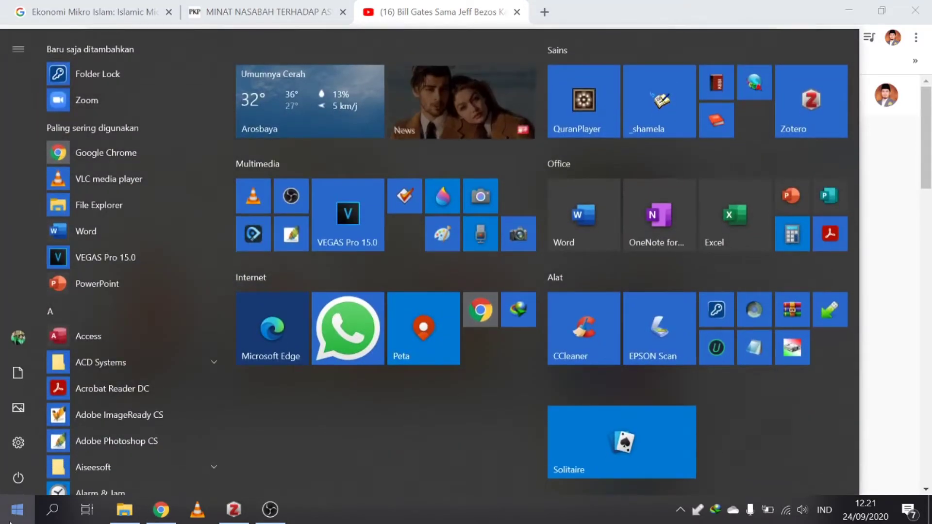
pyautogui.click(589, 219)
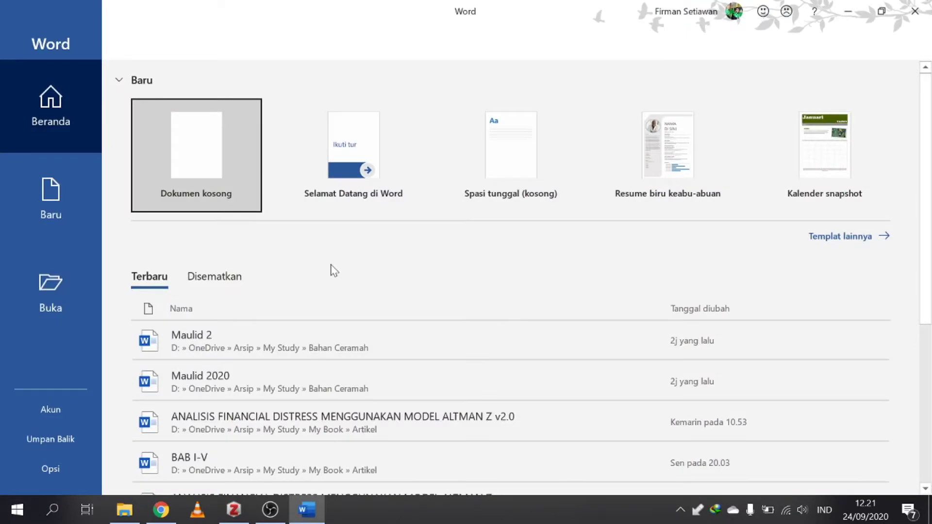
pyautogui.click(182, 158)
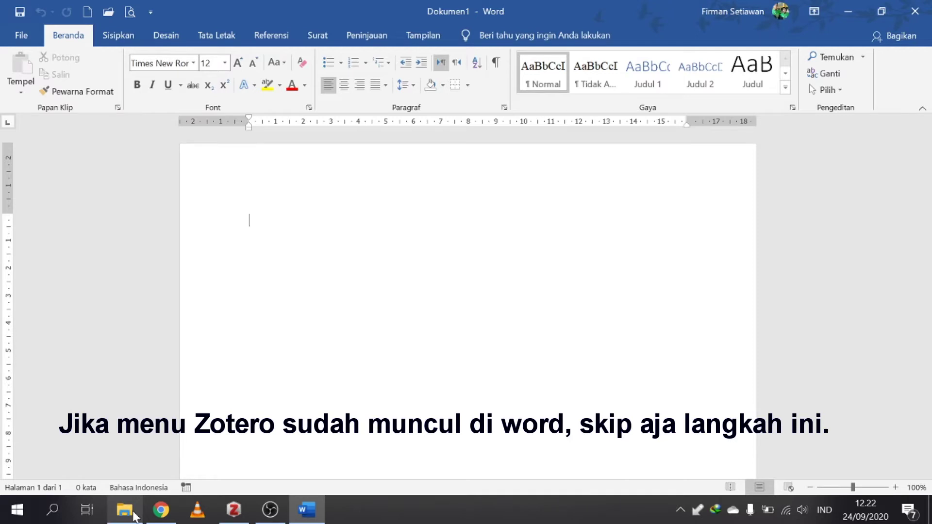
# Switch to File Explorer and open the OS (C:) drive.
pyautogui.moveTo(133, 512)
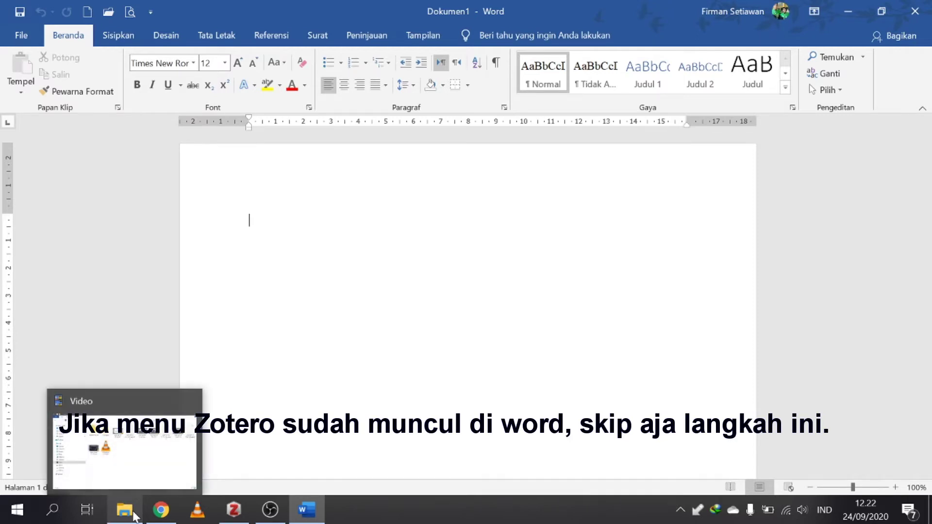
pyautogui.click(133, 515)
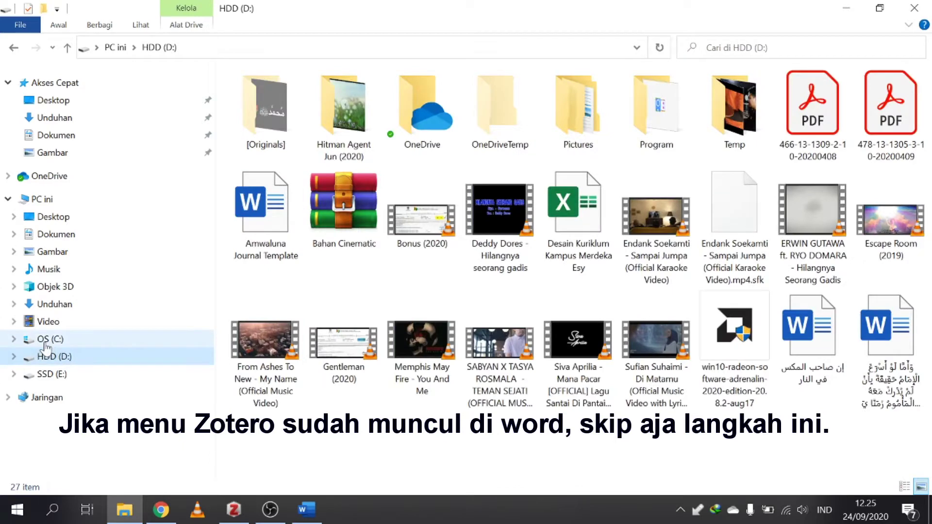
pyautogui.click(45, 341)
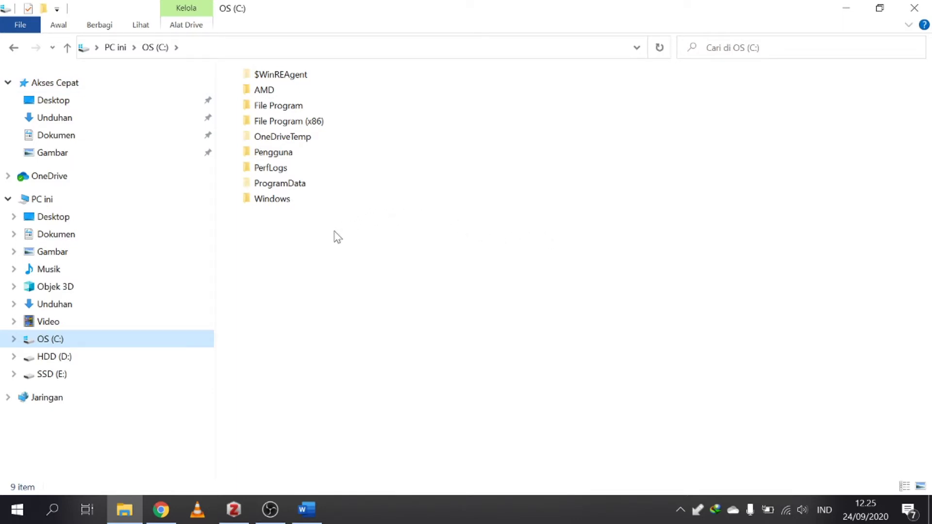
# Set the advanced folder view options to "Tampilkan file, folder, dan drive tersembunyi" so hidden items are shown.
pyautogui.click(140, 26)
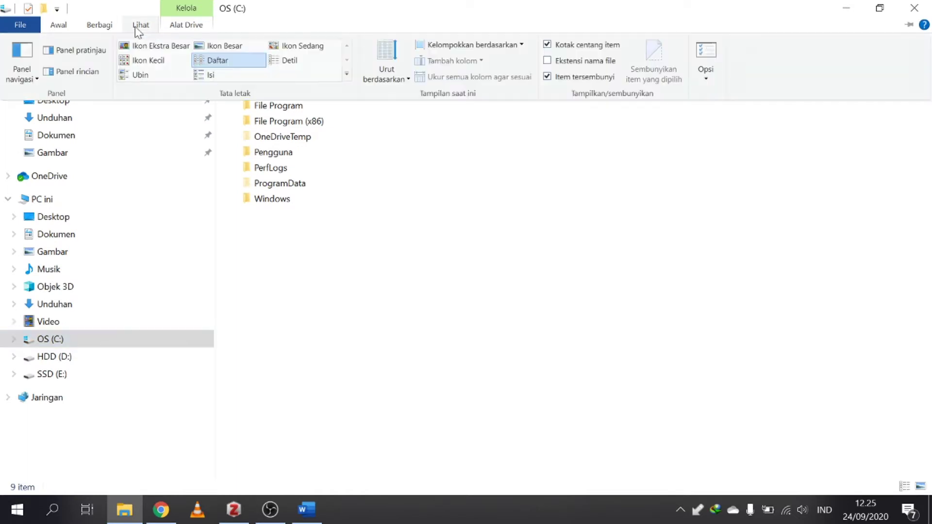
pyautogui.click(709, 58)
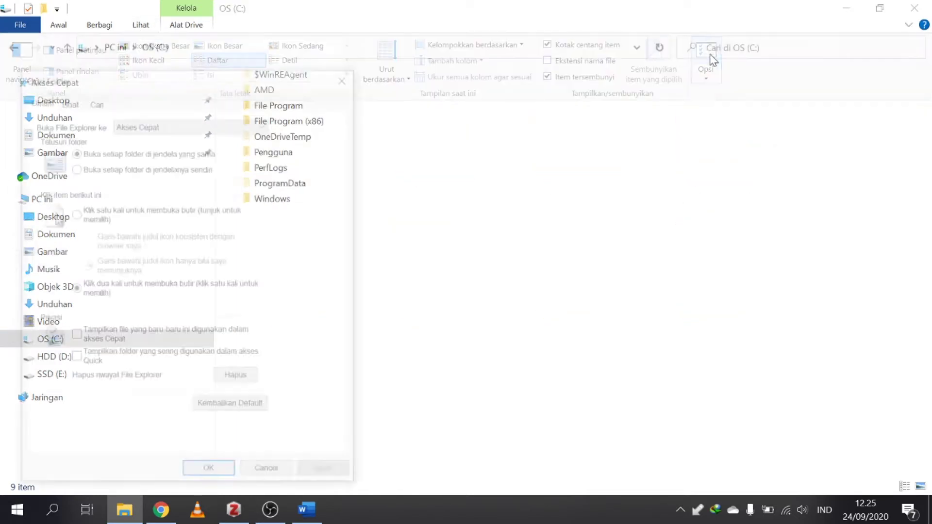
pyautogui.click(67, 100)
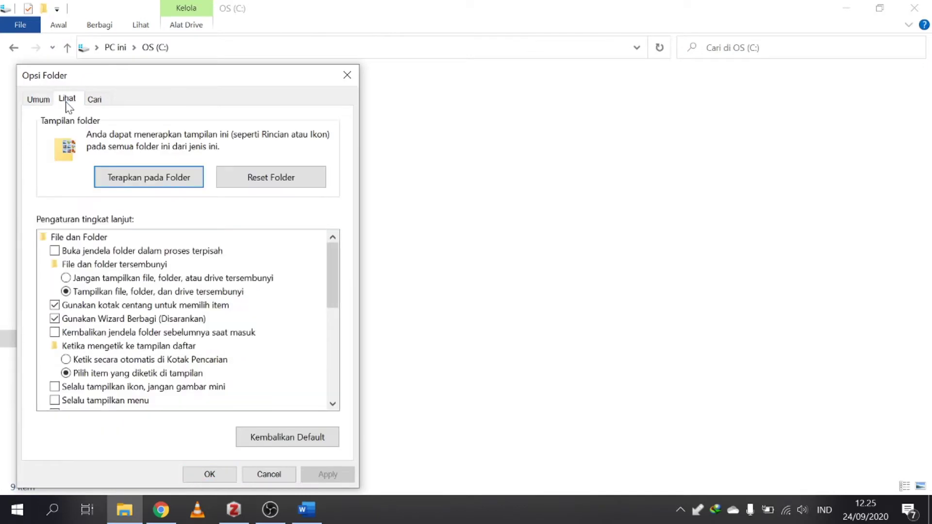
pyautogui.click(76, 279)
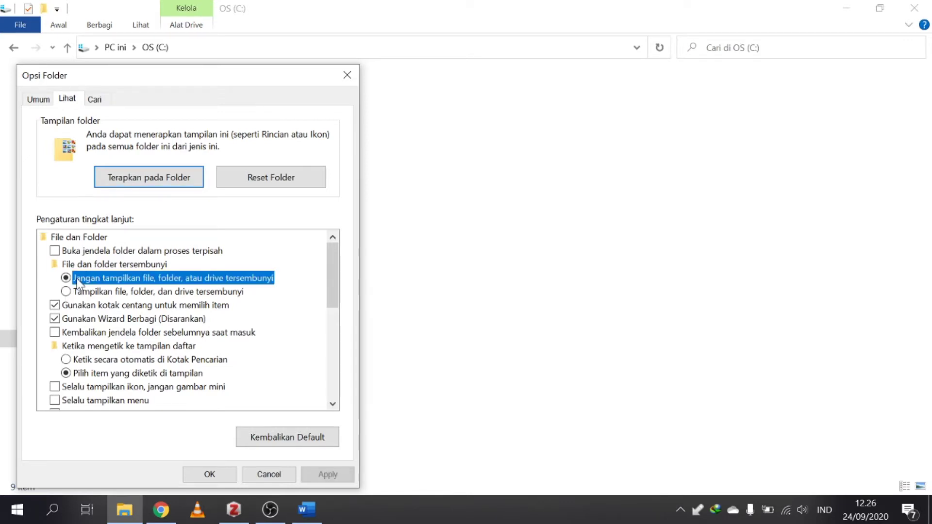
pyautogui.click(71, 292)
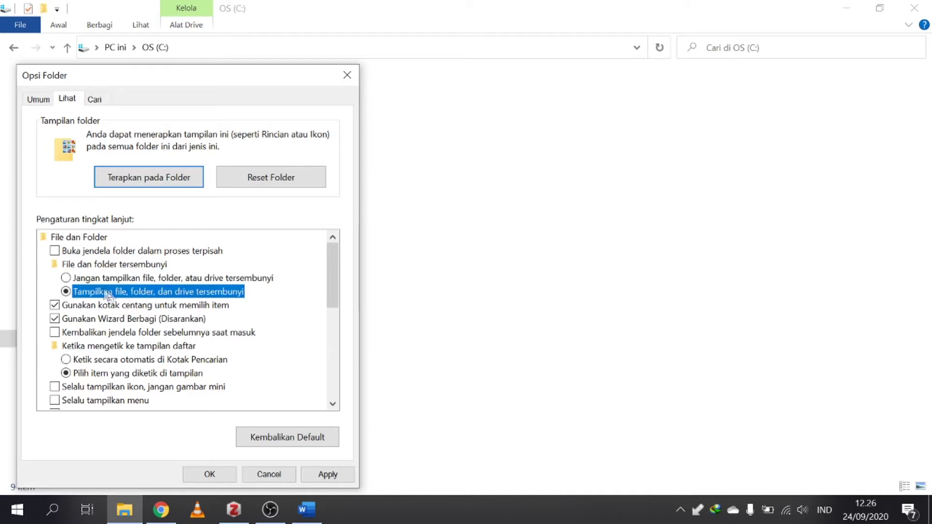
pyautogui.click(84, 279)
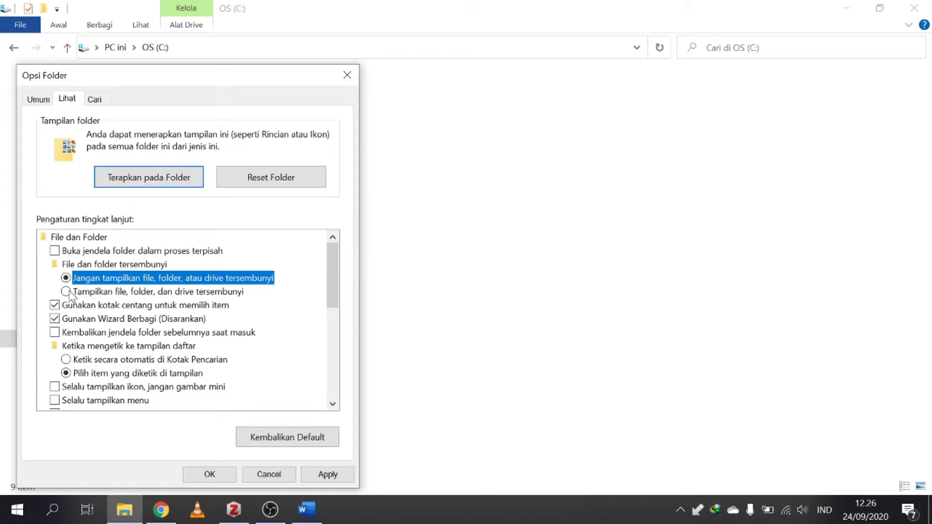
pyautogui.click(66, 293)
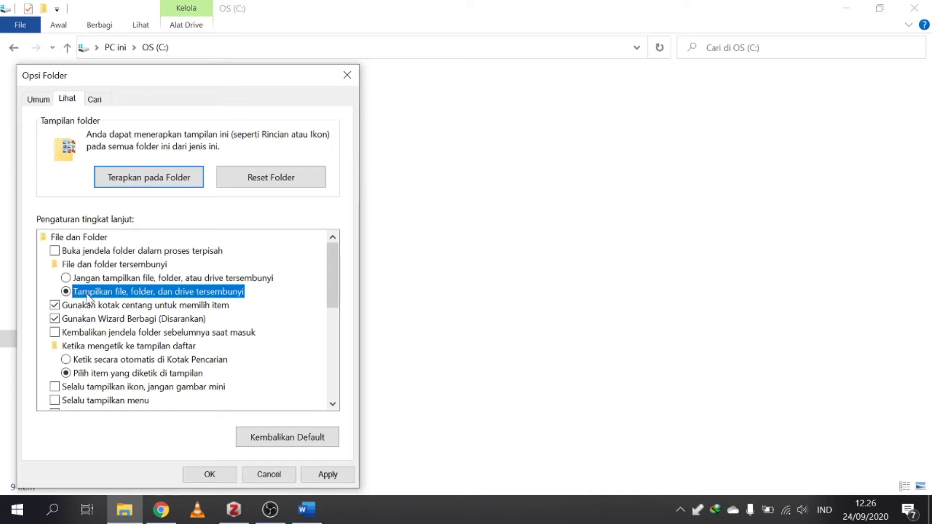
# Turn off "Sembunyikan ekstensi untuk jenis file yang diketahui" and apply the folder options.
pyautogui.scroll(-2, 156, 329)
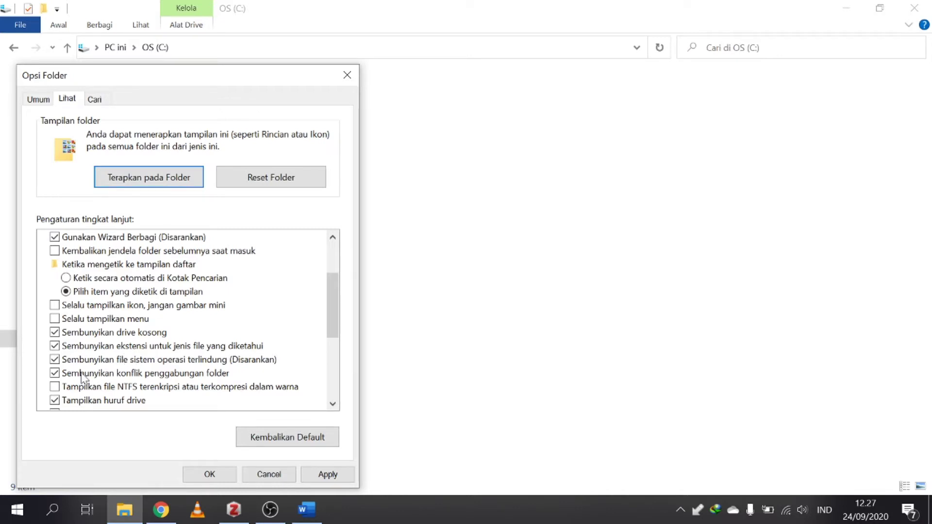
pyautogui.click(54, 345)
pyautogui.click(54, 346)
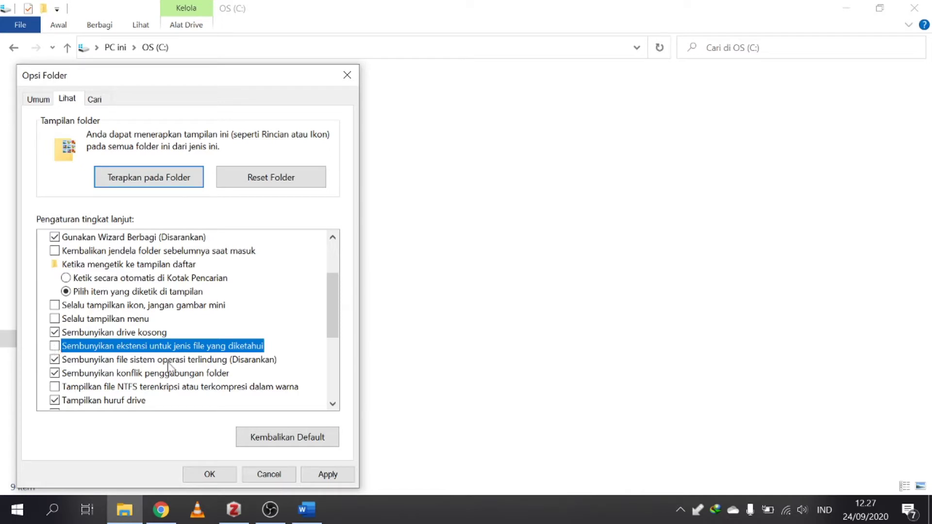
pyautogui.click(210, 475)
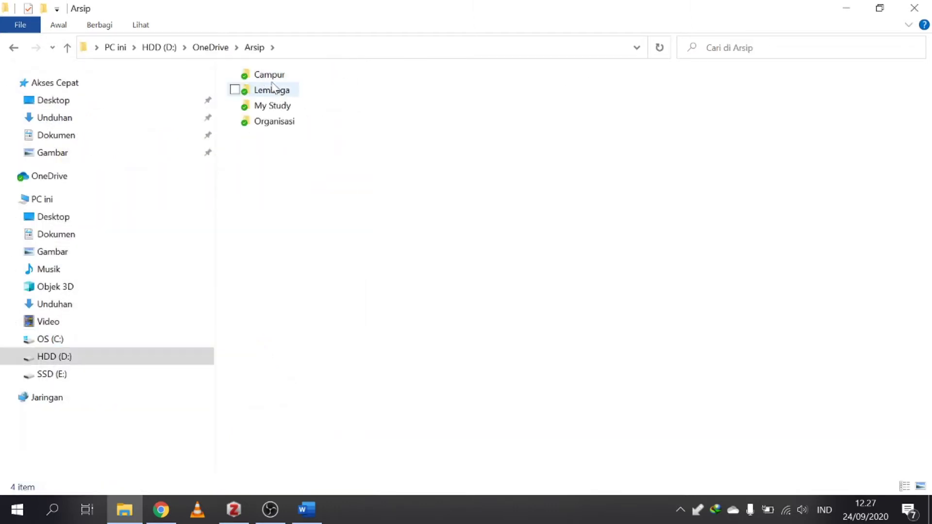
# Check the full file name and extension of the presentation stored under Arsip\My Study\Materi, widening the name column.
pyautogui.click(270, 77)
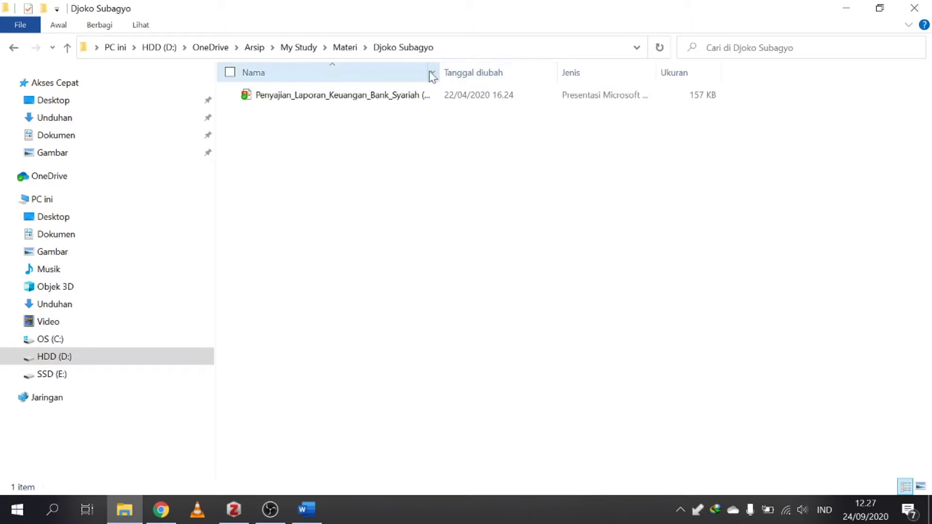
pyautogui.moveTo(440, 71); pyautogui.dragTo(613, 62)
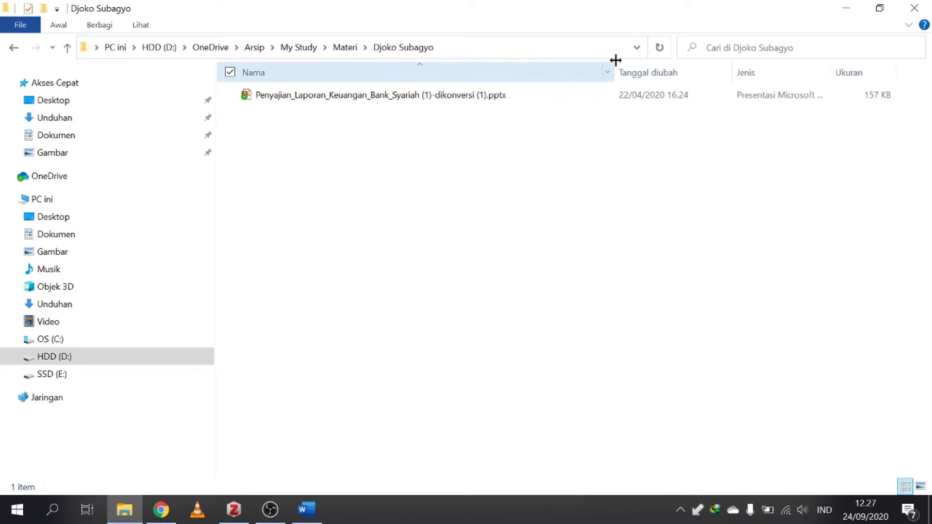
pyautogui.click(494, 100)
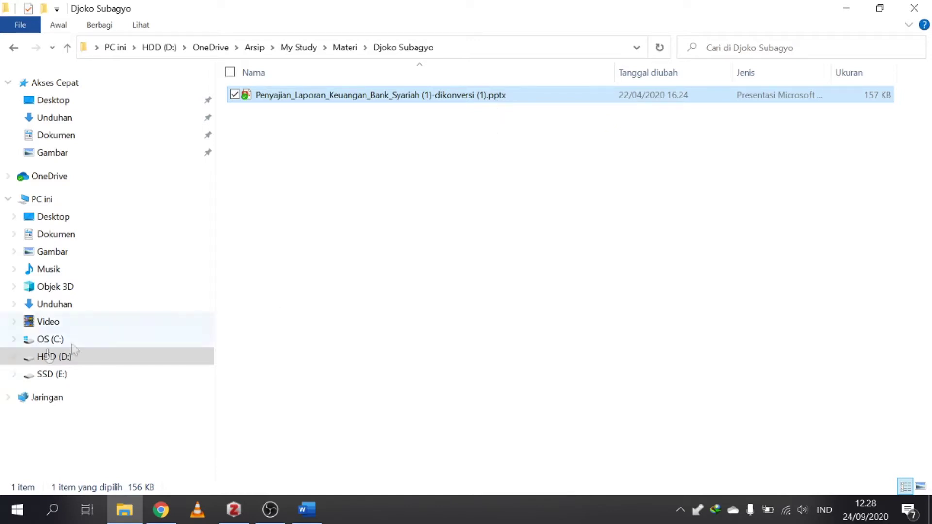
# Go back to the OS (C:) drive and open the File Program (x86) folder.
pyautogui.click(47, 340)
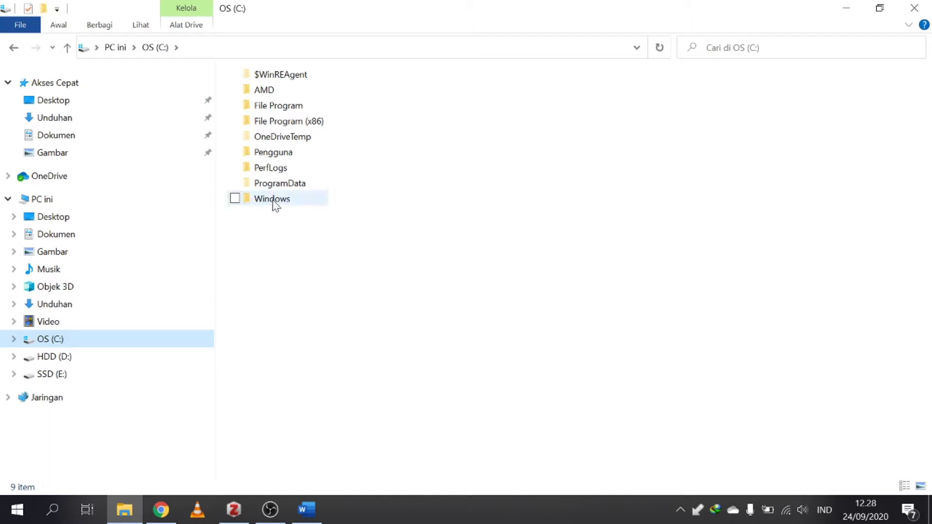
pyautogui.doubleClick(276, 122)
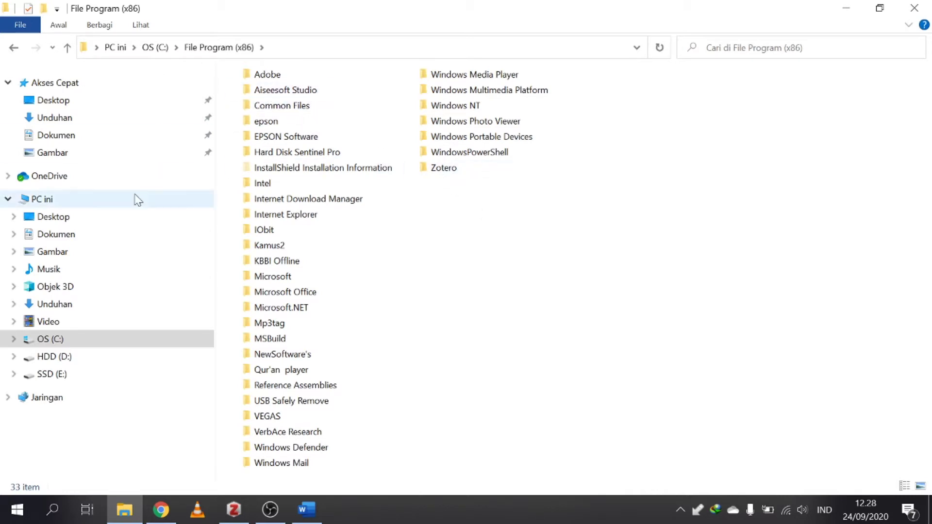
pyautogui.click(47, 339)
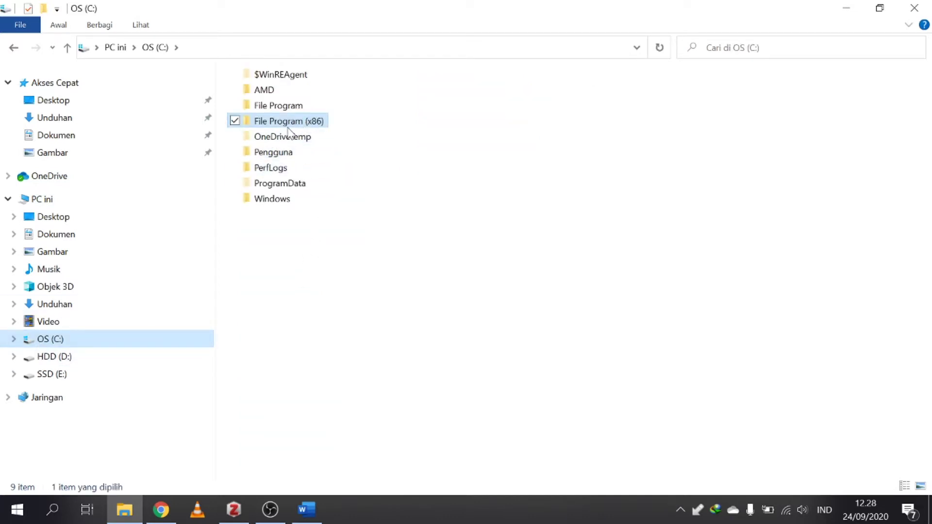
pyautogui.moveTo(293, 127)
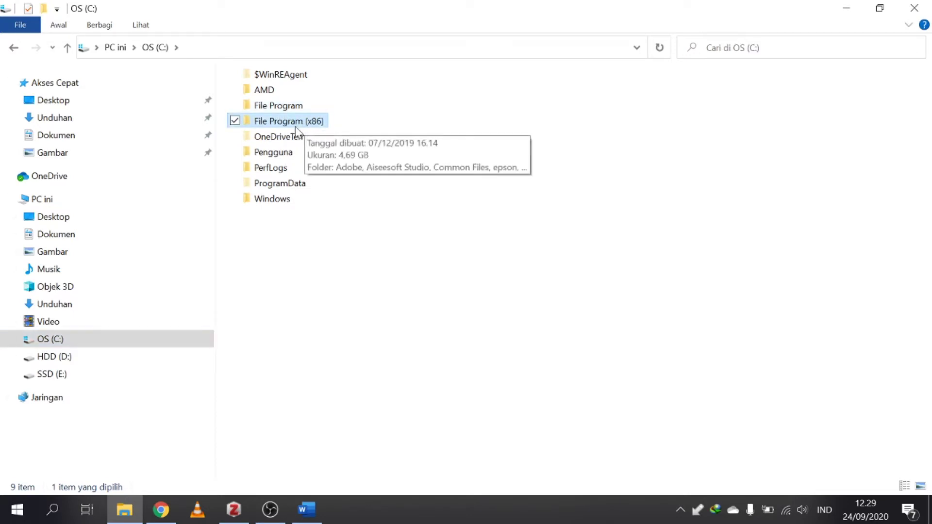
pyautogui.doubleClick(293, 125)
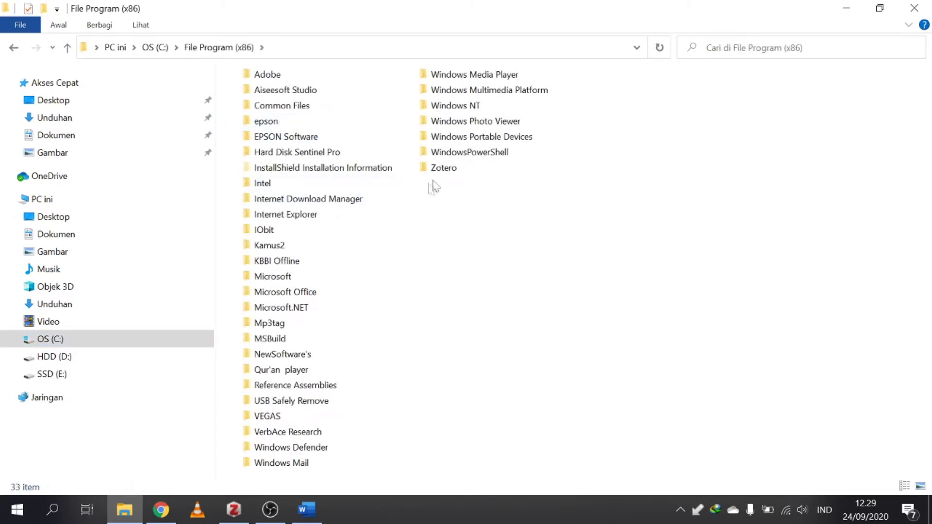
pyautogui.doubleClick(443, 169)
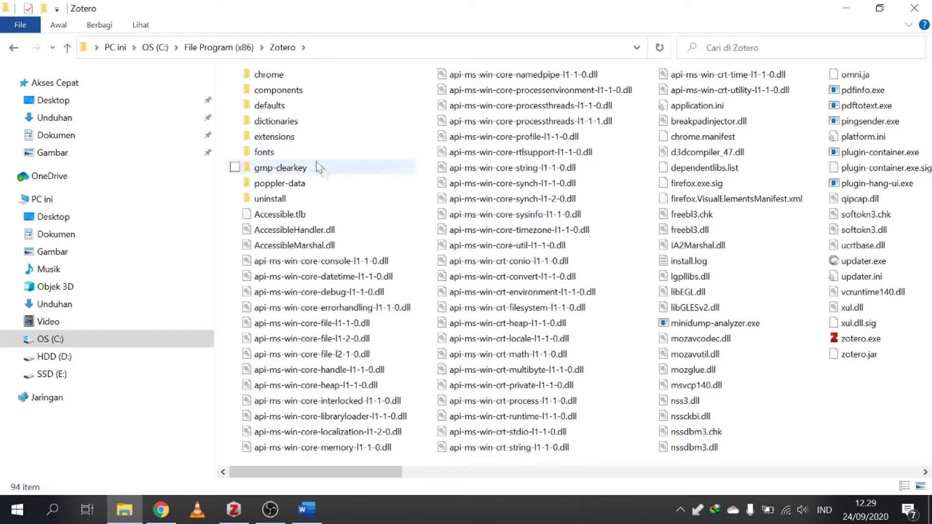
pyautogui.doubleClick(274, 137)
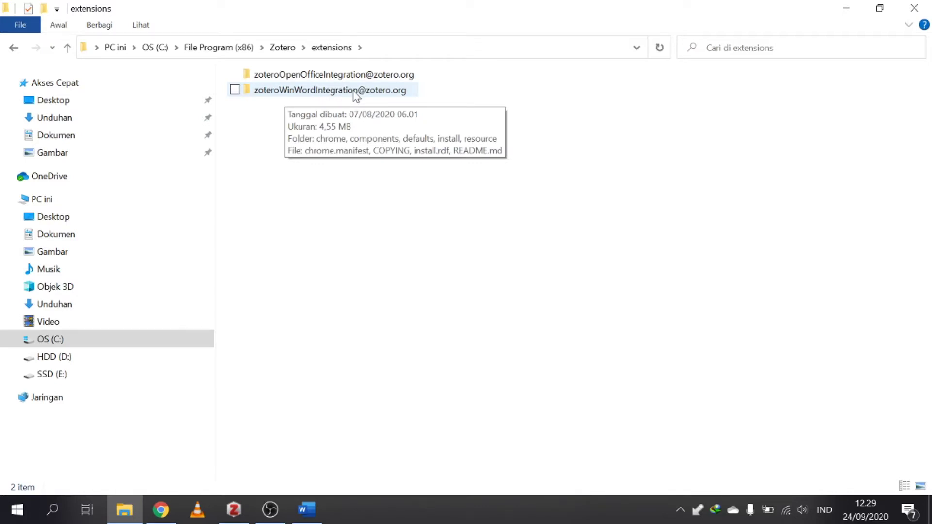
pyautogui.doubleClick(334, 97)
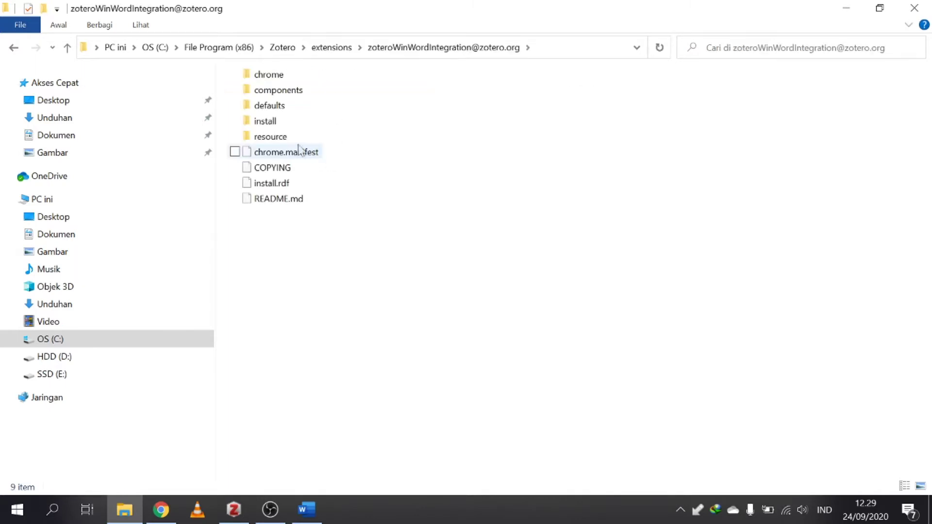
pyautogui.doubleClick(267, 121)
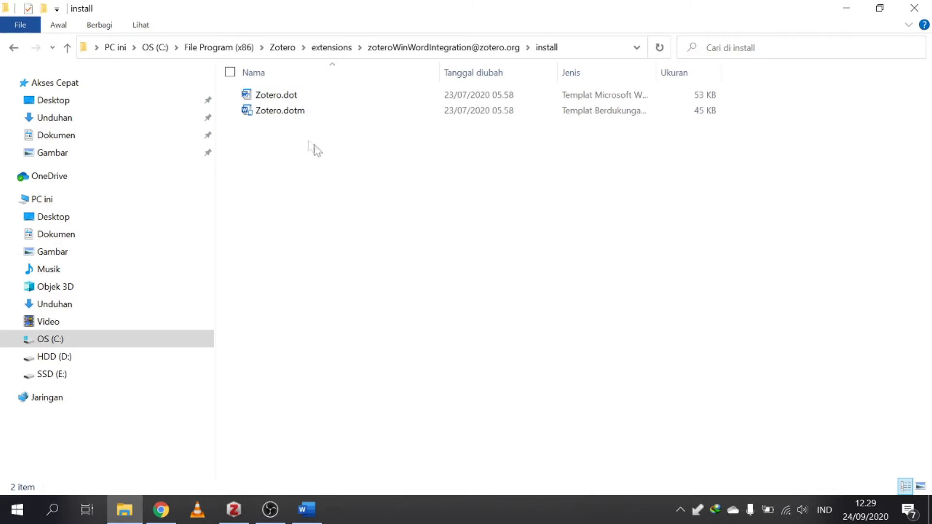
# Copy the Zotero.dotm template from the install folder.
pyautogui.click(267, 114)
pyautogui.click(260, 95)
pyautogui.click(267, 113)
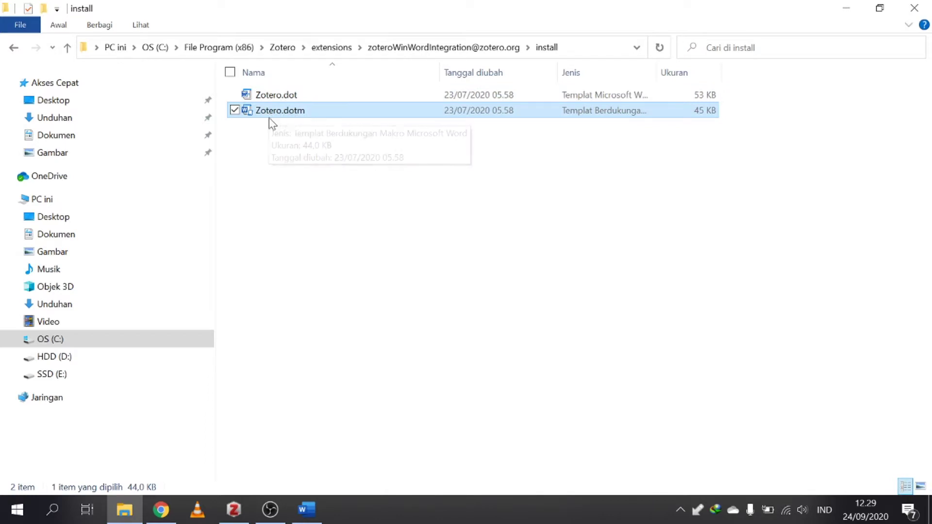
pyautogui.rightClick(269, 114)
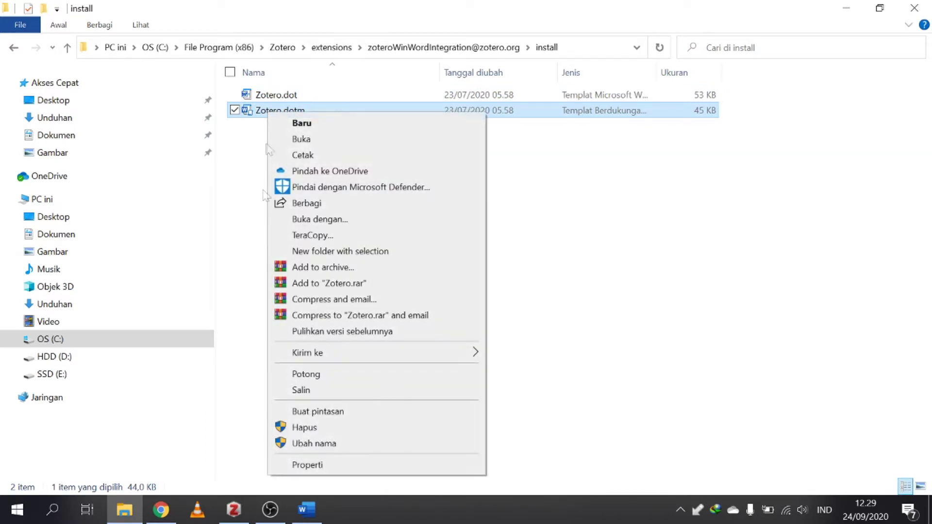
pyautogui.click(301, 389)
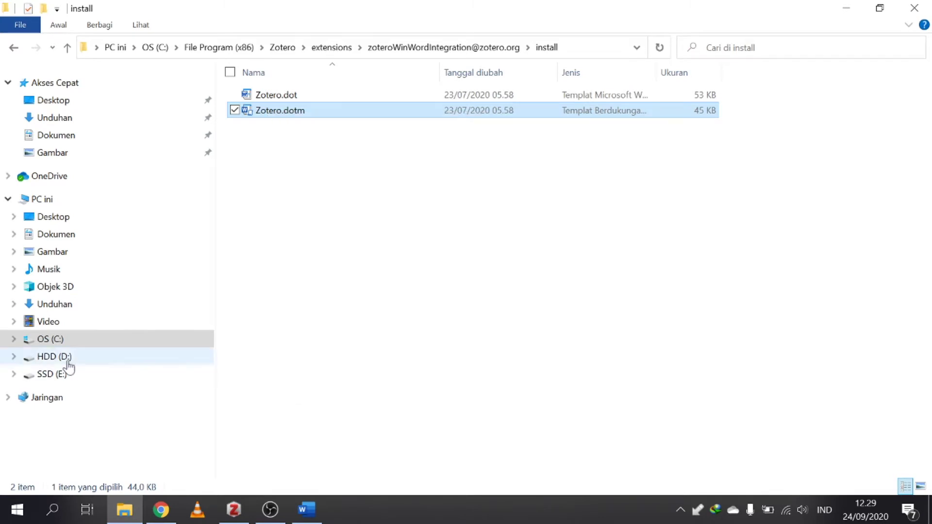
# Return to the OS (C:) drive and open the computer user's own profile folder inside Pengguna.
pyautogui.click(45, 341)
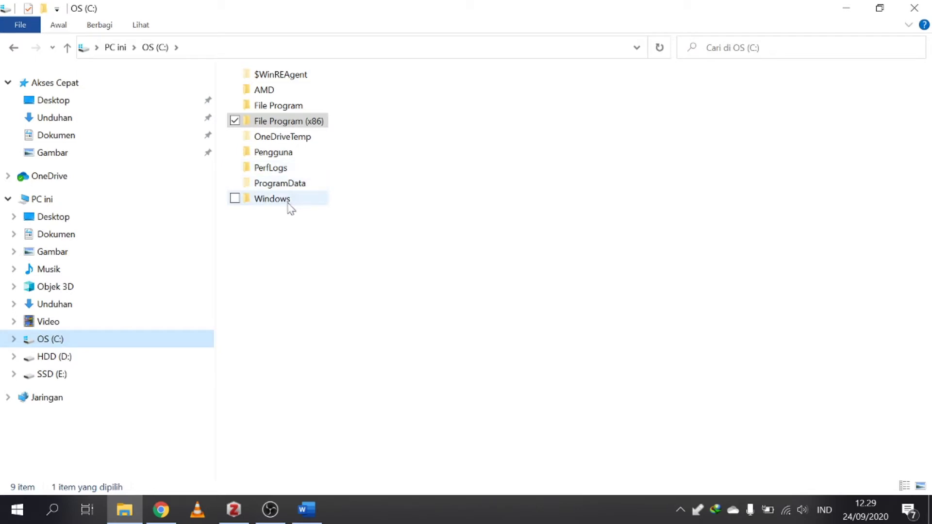
pyautogui.doubleClick(278, 155)
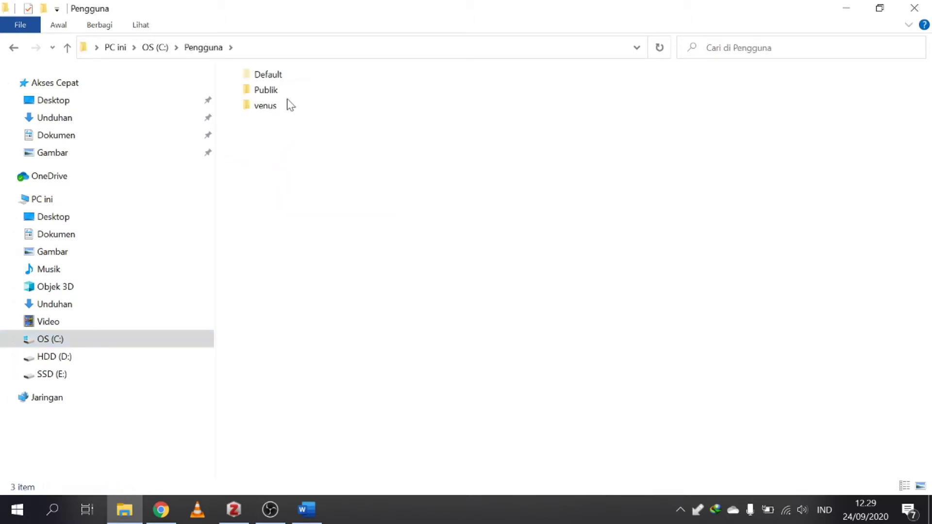
pyautogui.click(266, 112)
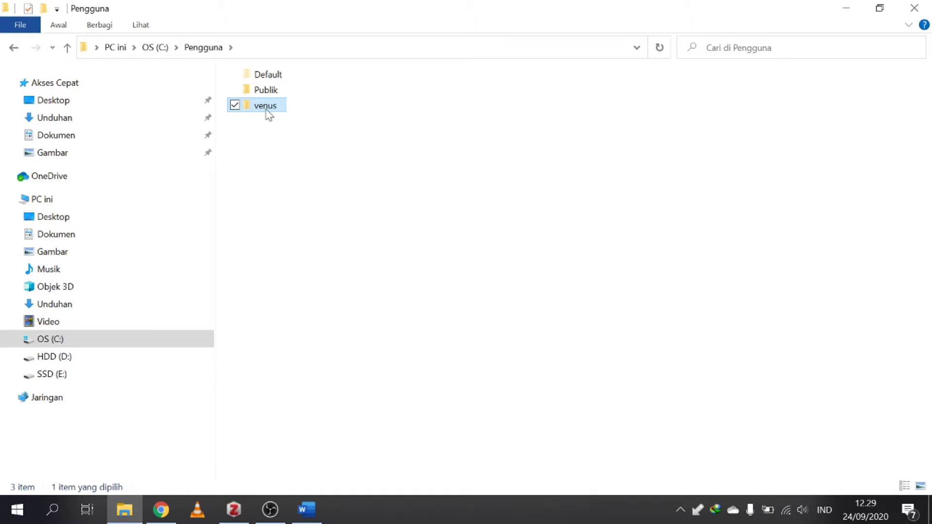
pyautogui.moveTo(265, 111)
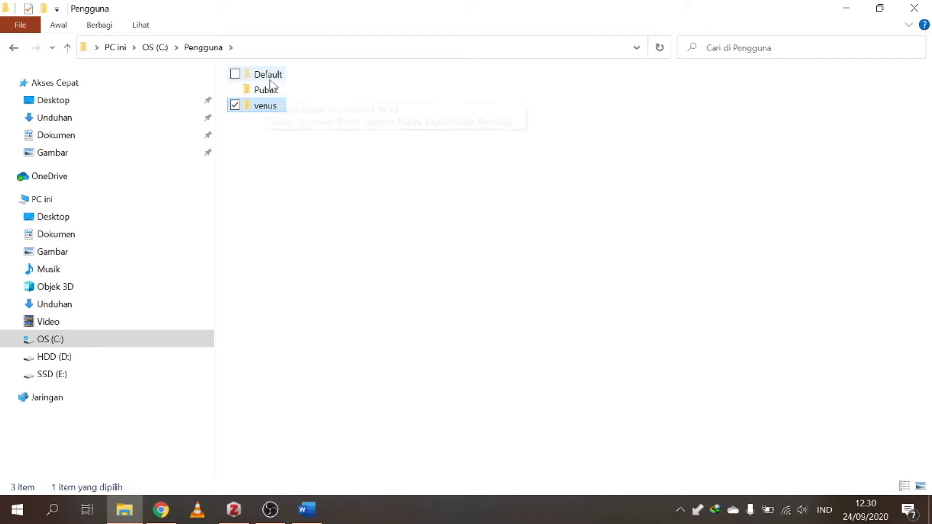
pyautogui.doubleClick(265, 106)
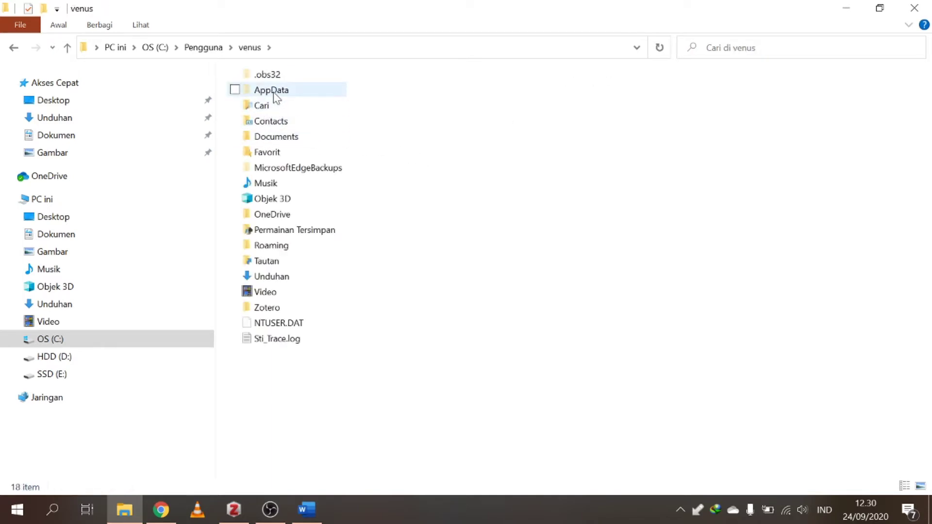
# Open AppData\Roaming\Microsoft\Word\STARTUP within the profile folder.
pyautogui.doubleClick(272, 94)
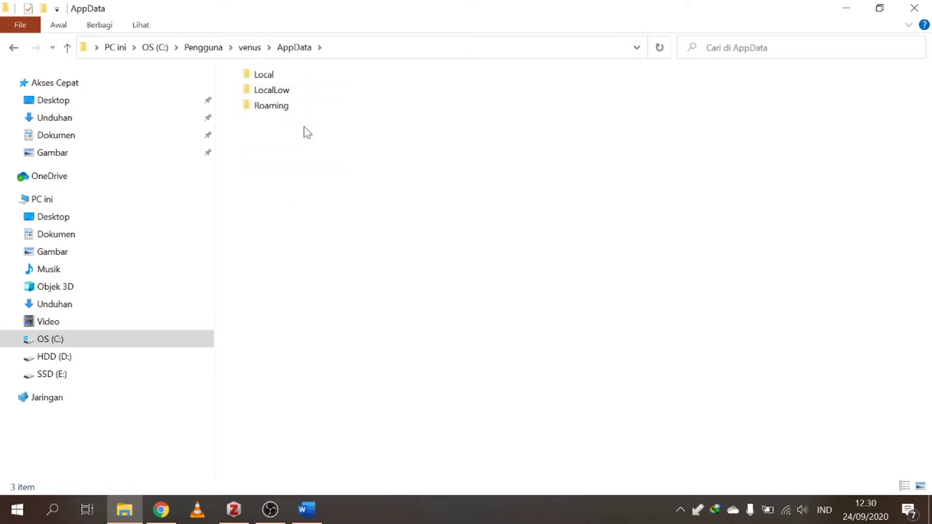
pyautogui.doubleClick(279, 111)
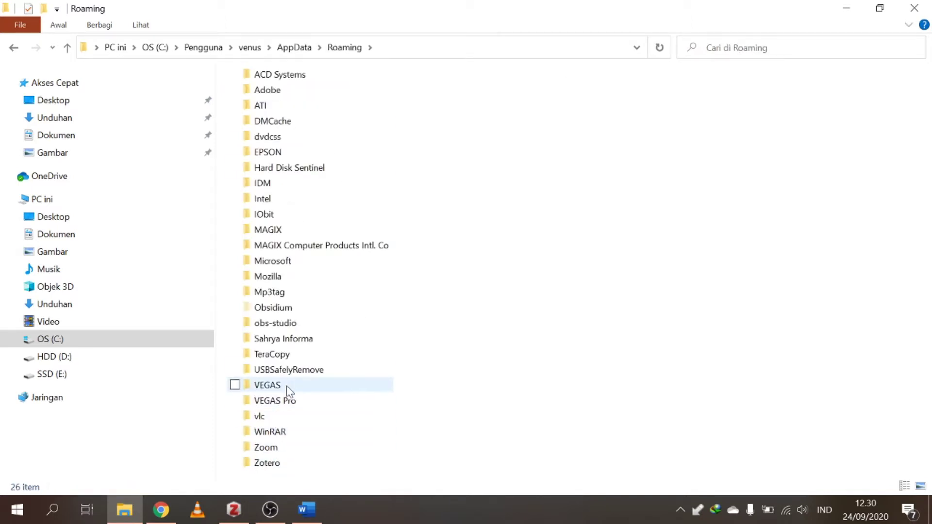
pyautogui.doubleClick(286, 262)
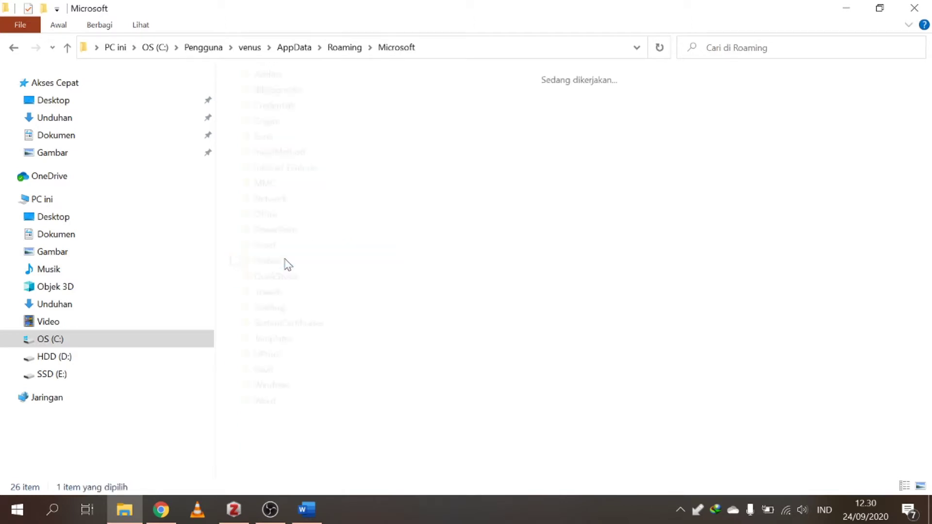
pyautogui.doubleClick(268, 401)
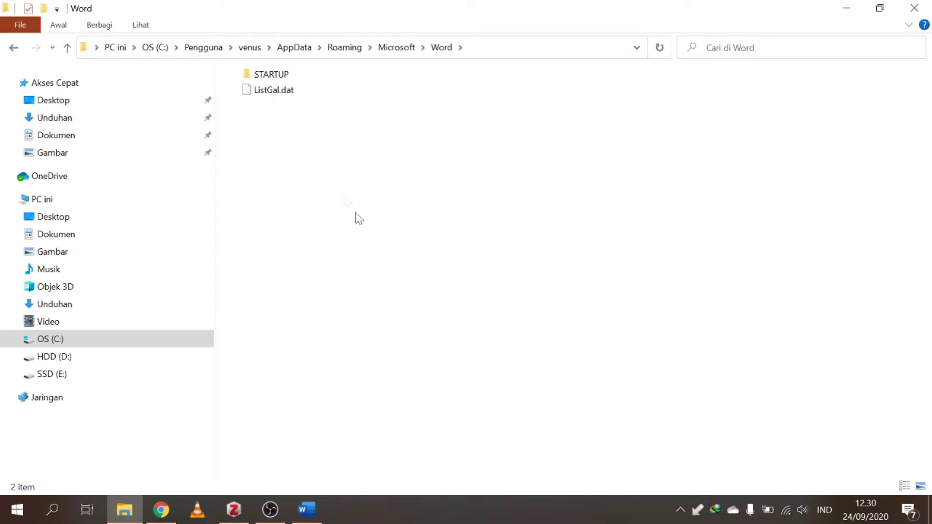
pyautogui.doubleClick(269, 77)
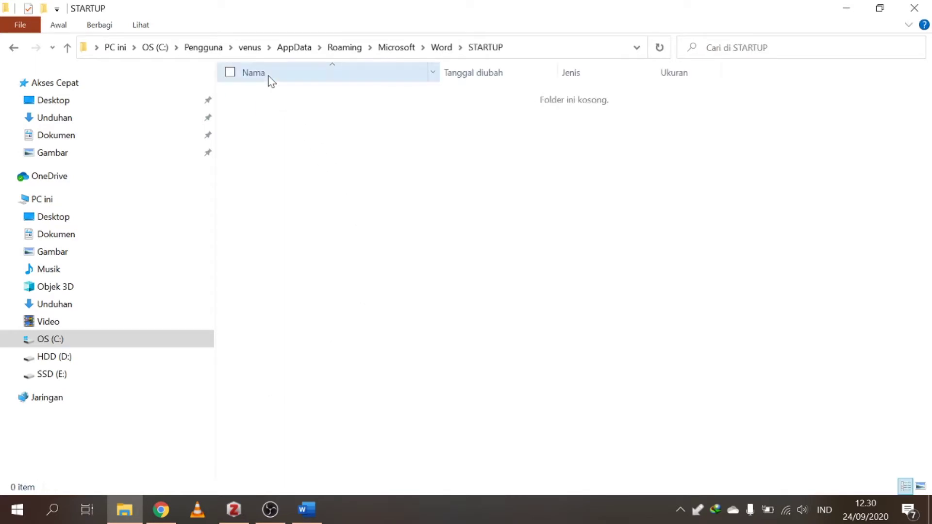
# Paste the copied Zotero.dotm template into Word's STARTUP folder and close the folder window.
pyautogui.rightClick(353, 170)
pyautogui.click(407, 294)
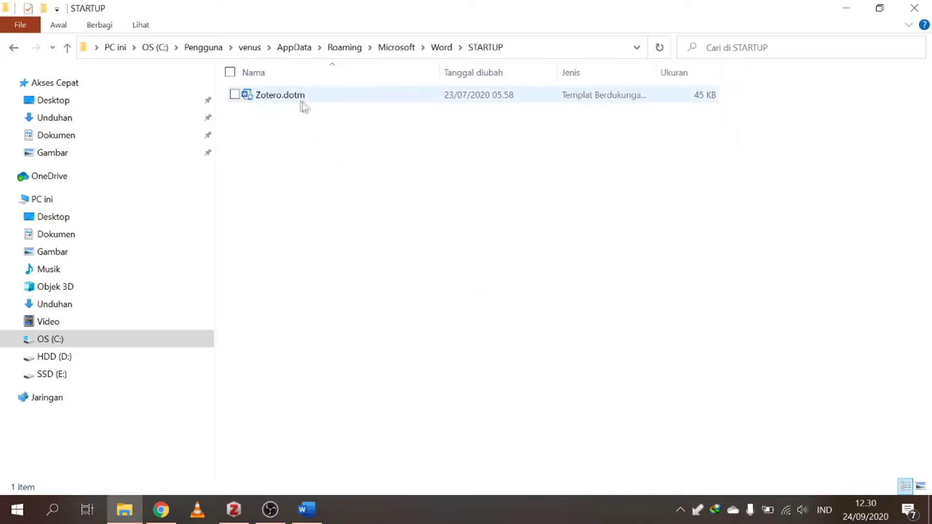
pyautogui.click(915, 7)
# Restart Word with a new blank document and display the Zotero commands.
pyautogui.click(307, 509)
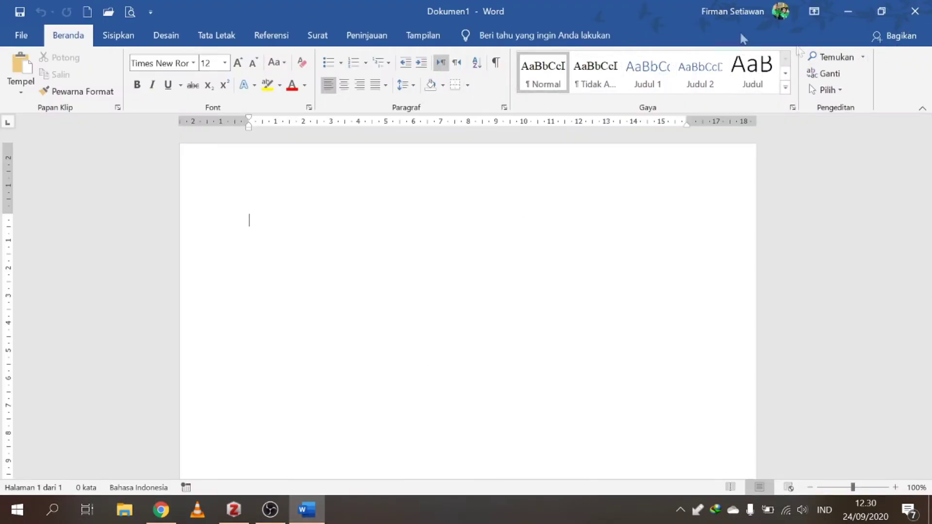
pyautogui.click(915, 13)
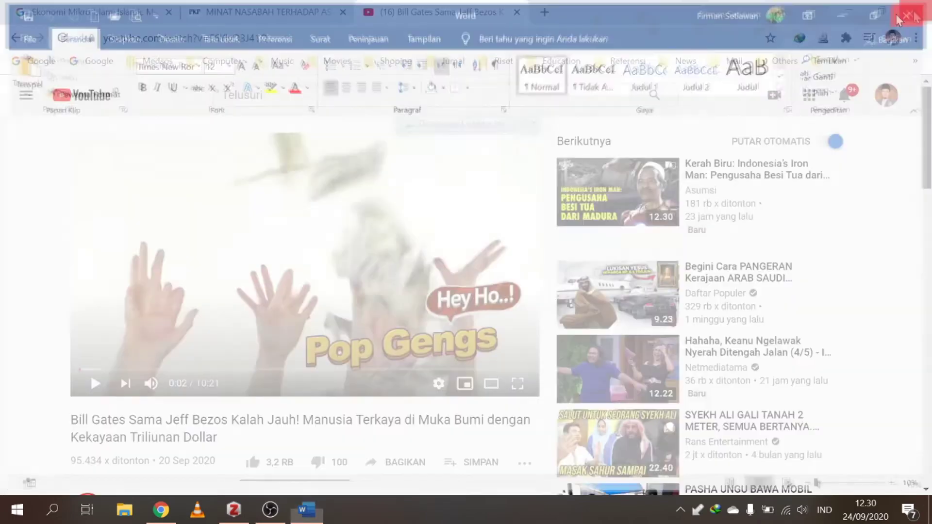
pyautogui.click(15, 510)
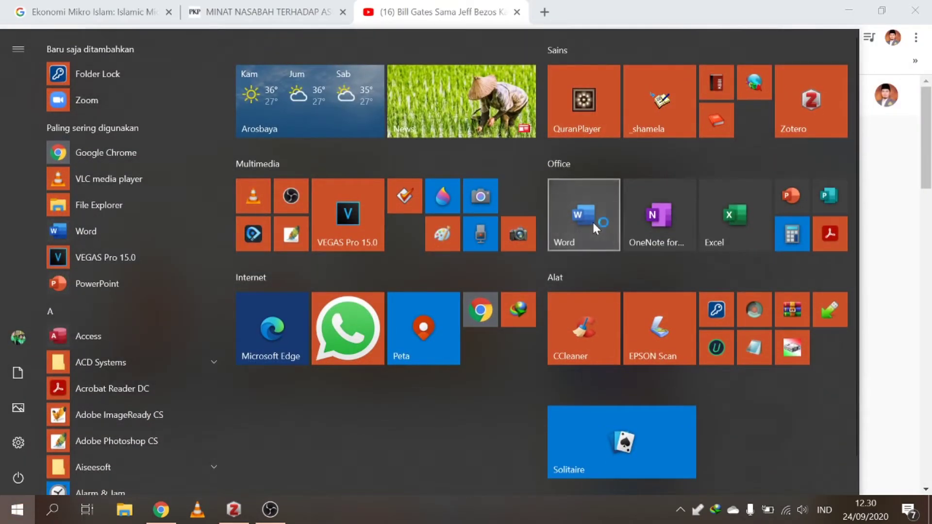
pyautogui.click(593, 224)
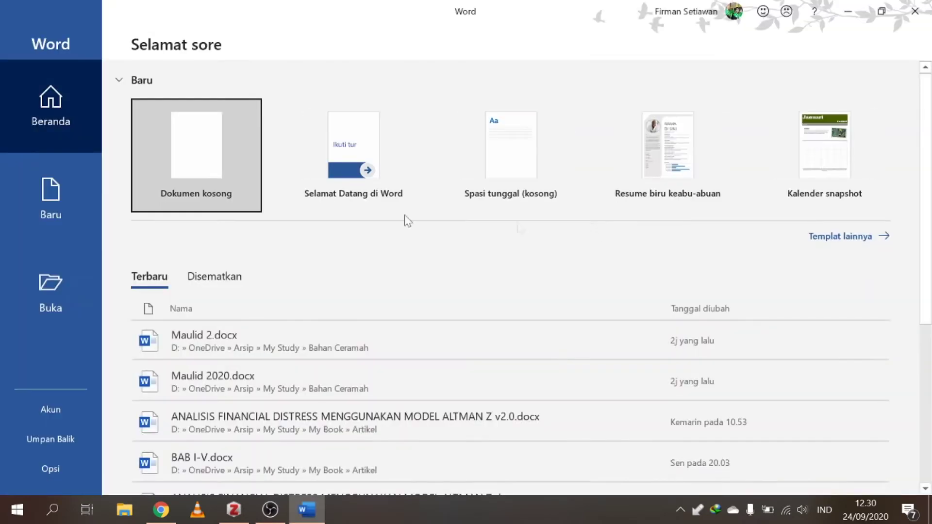
pyautogui.click(228, 167)
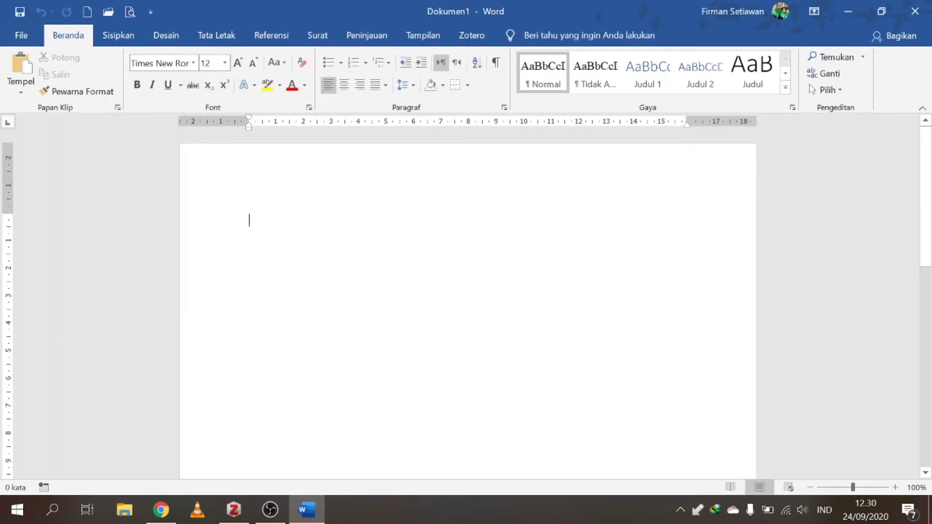
pyautogui.click(468, 37)
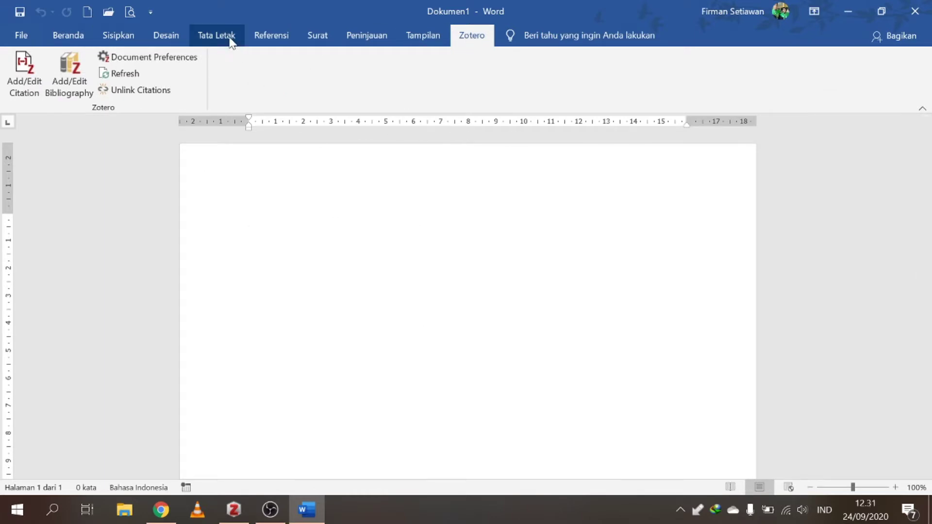
# Switch to Chrome and bring the Zotero window up over it.
pyautogui.click(161, 509)
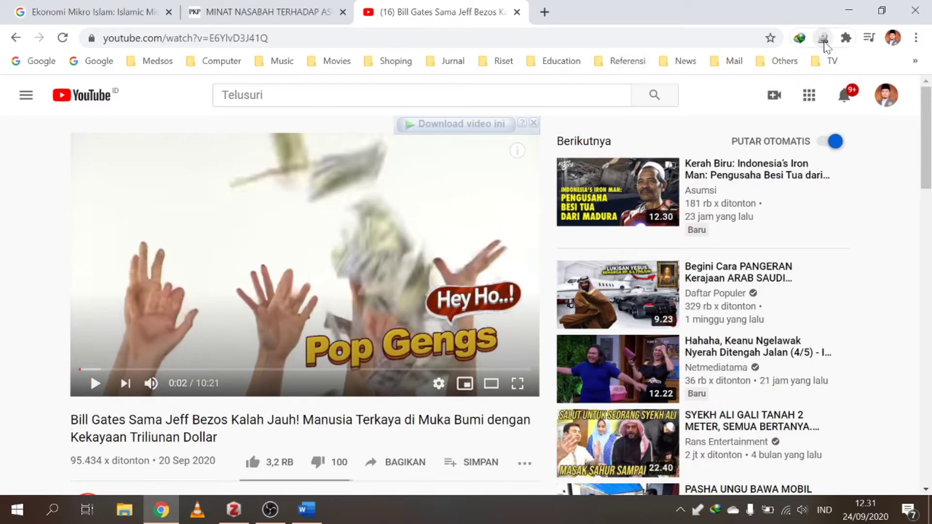
pyautogui.click(235, 512)
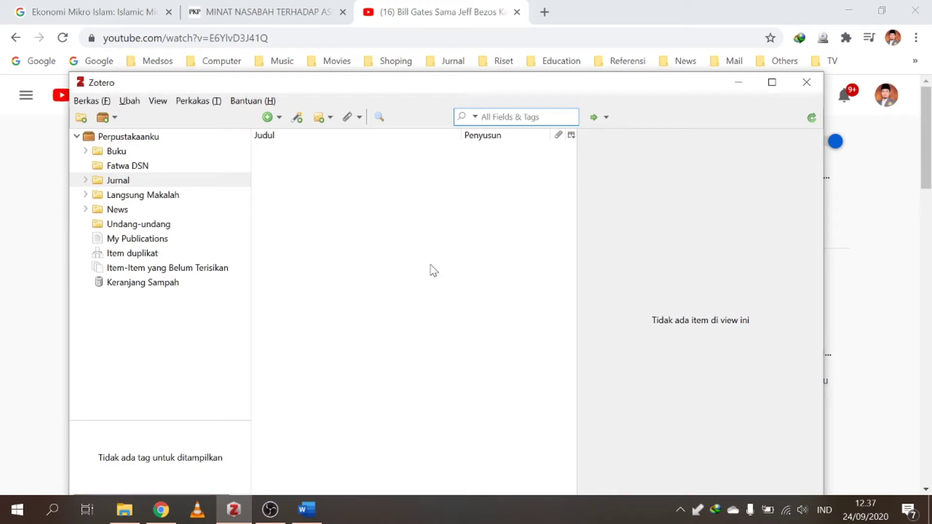
pyautogui.moveTo(236, 89); pyautogui.dragTo(246, 84)
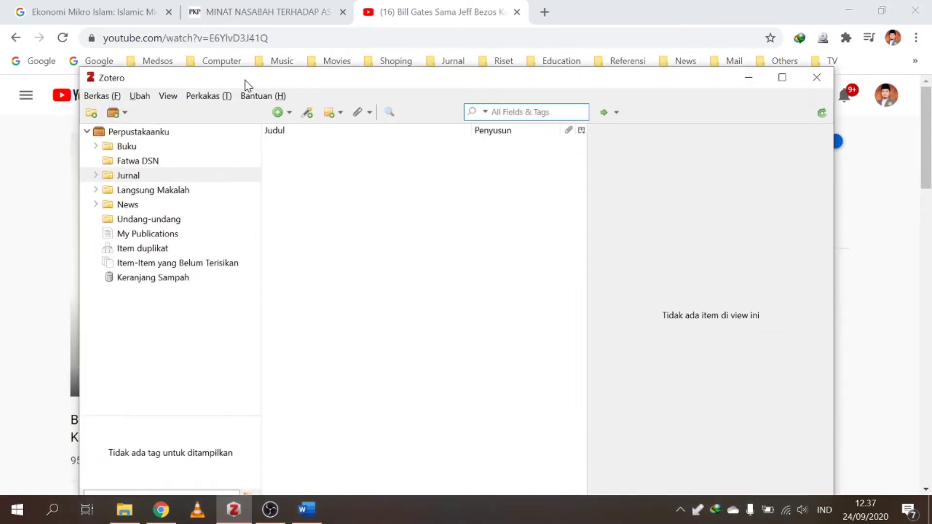
pyautogui.click(140, 97)
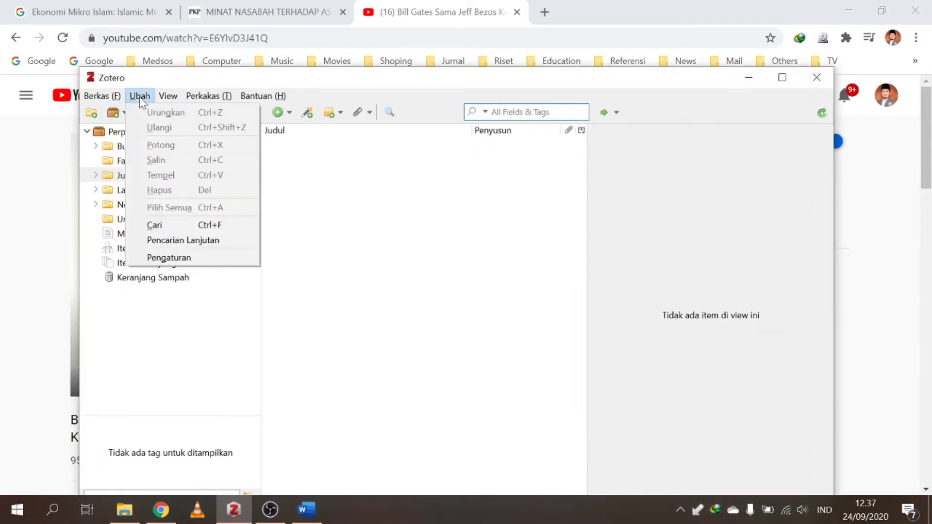
pyautogui.click(168, 96)
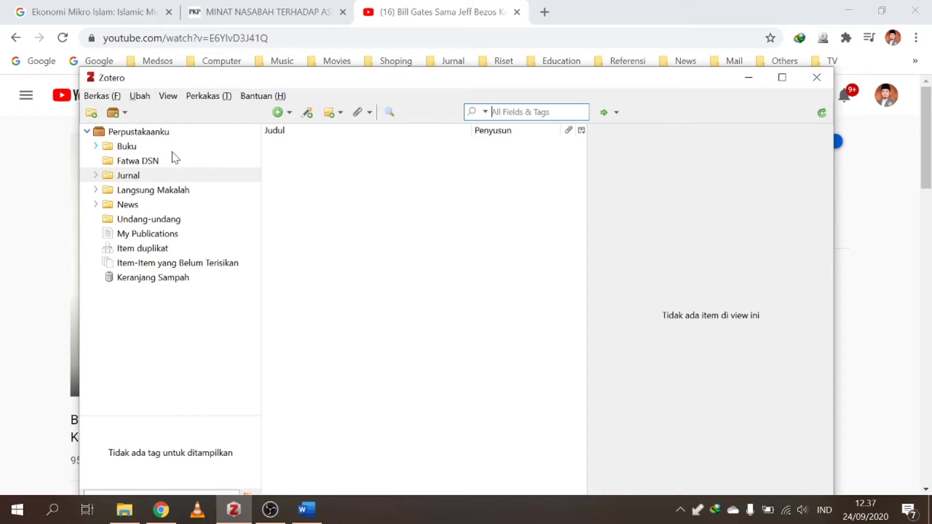
pyautogui.click(139, 96)
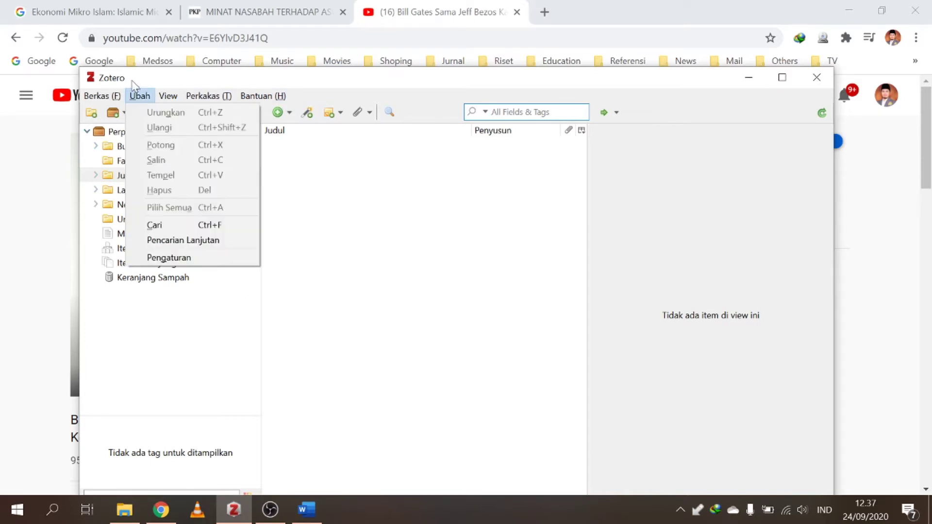
pyautogui.click(161, 78)
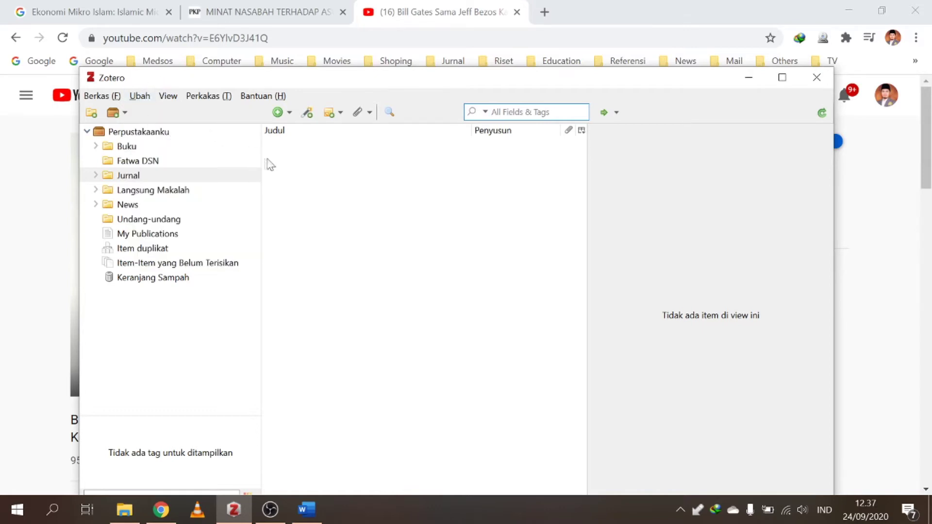
# Set the language to Bahasa Indonesia in Zotero's advanced general preferences and confirm.
pyautogui.click(138, 99)
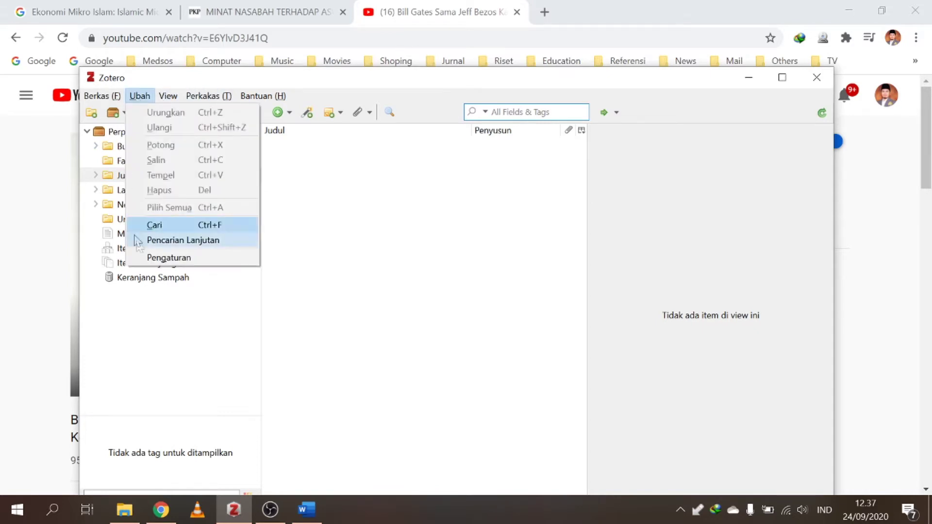
pyautogui.click(145, 257)
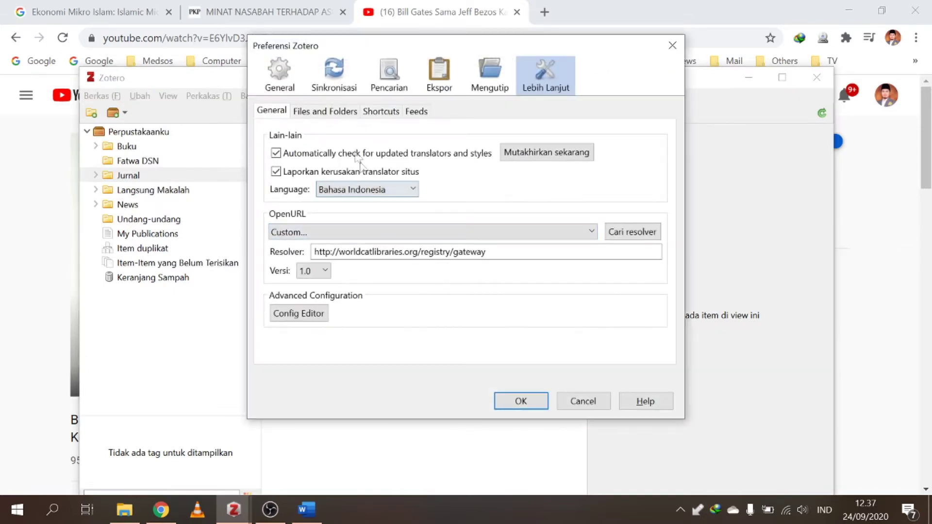
pyautogui.click(277, 78)
pyautogui.click(553, 84)
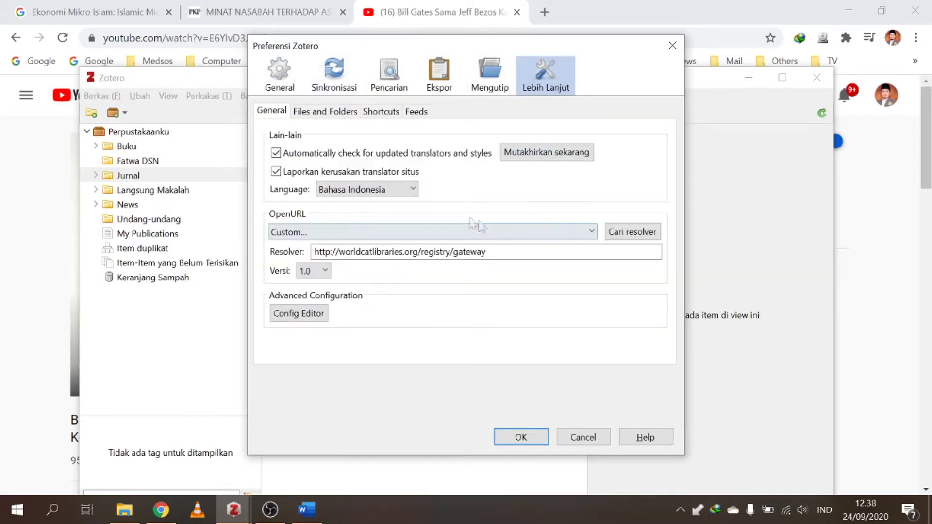
pyautogui.click(411, 190)
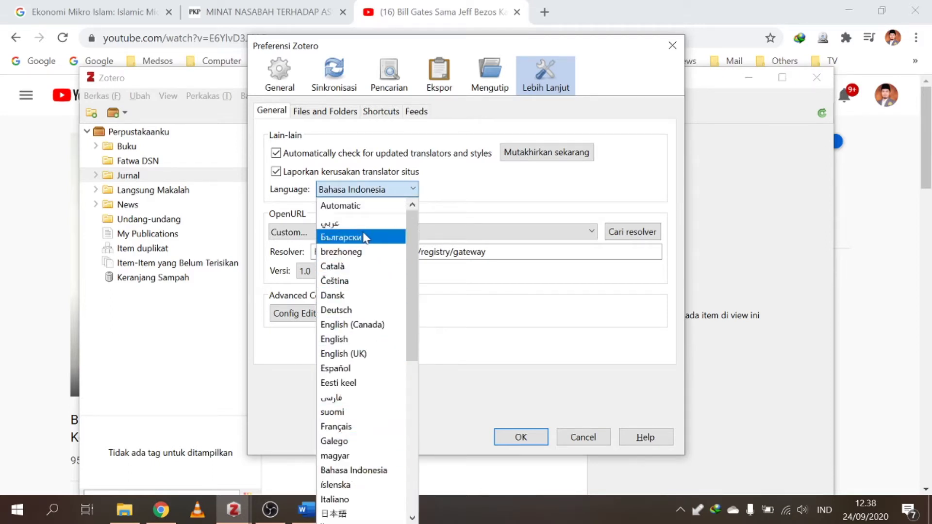
pyautogui.click(353, 471)
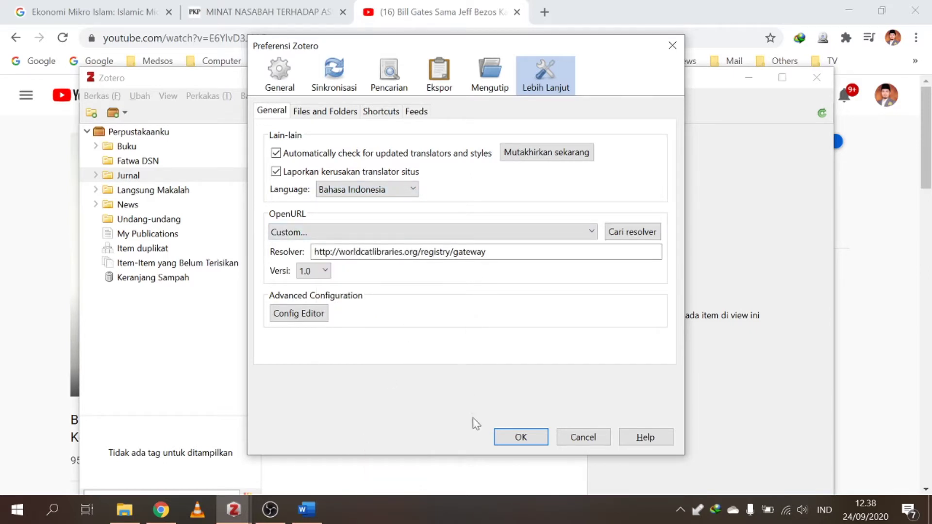
pyautogui.click(519, 438)
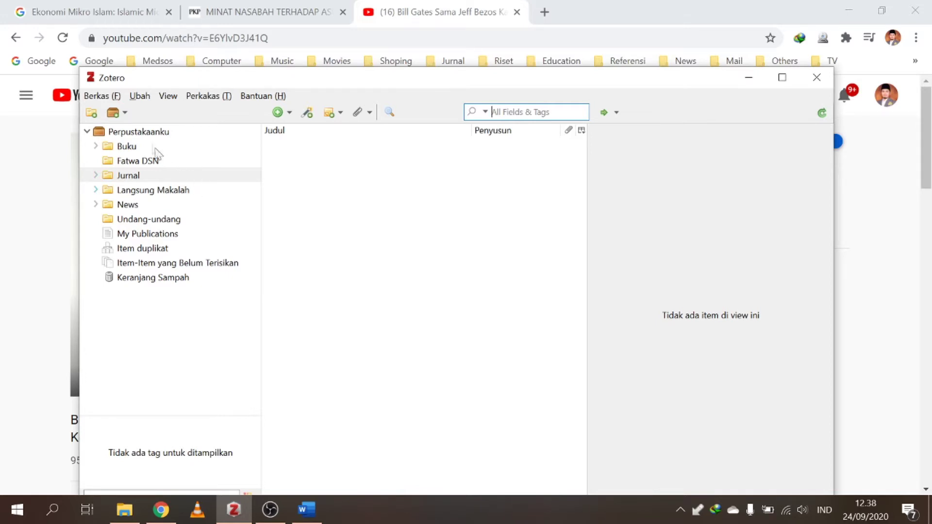
# Switch Zotero's data directory location to the Default folder in the advanced Files and Folders preferences, and dismiss the restart notice.
pyautogui.click(138, 100)
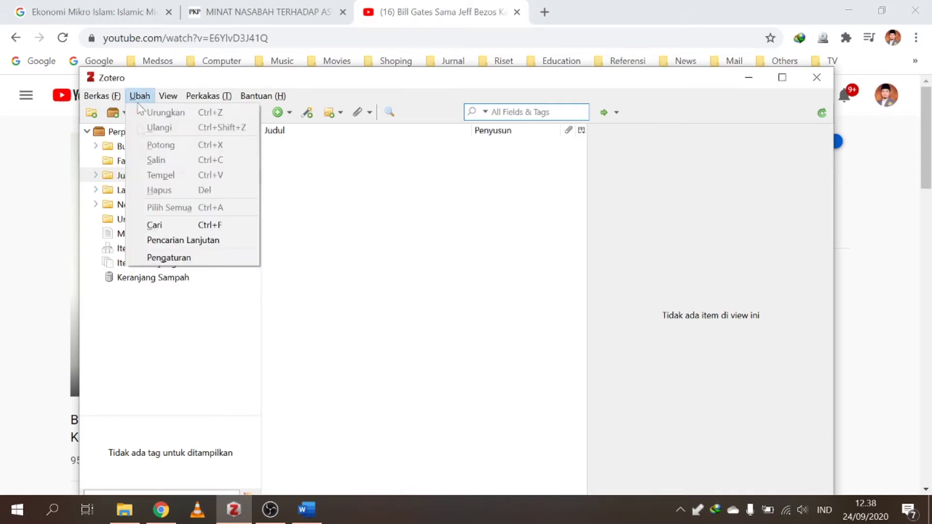
pyautogui.click(156, 257)
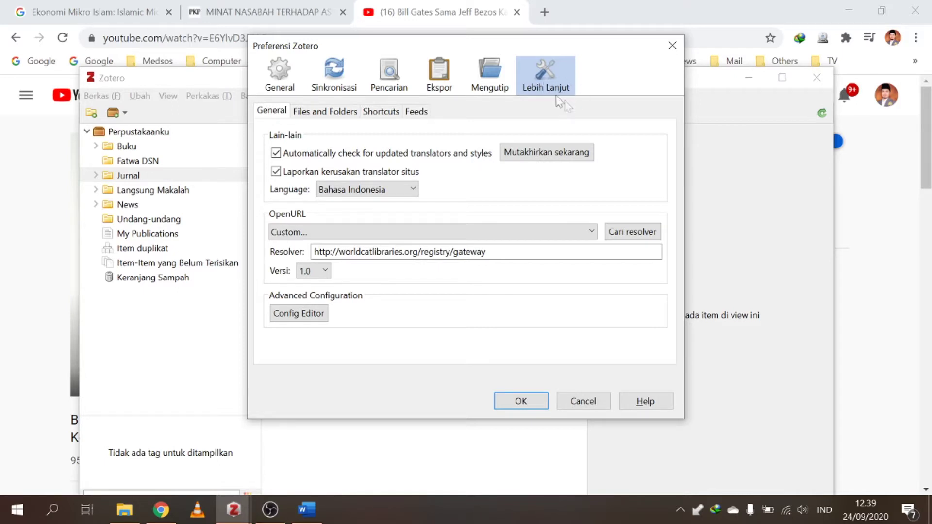
pyautogui.click(323, 112)
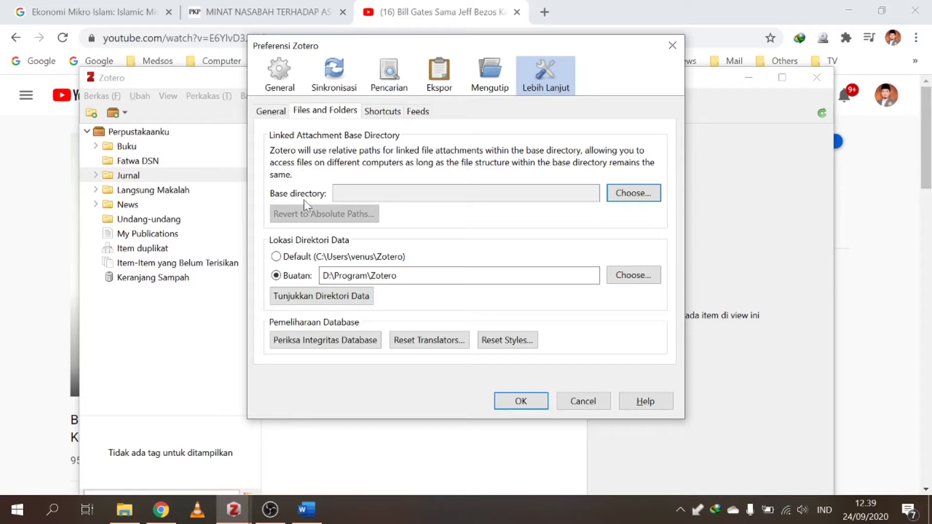
pyautogui.click(276, 257)
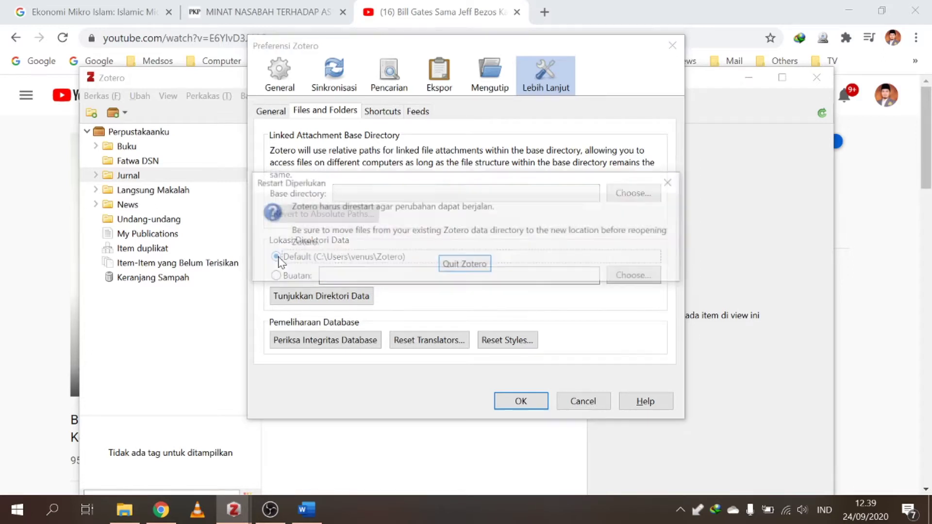
pyautogui.click(671, 180)
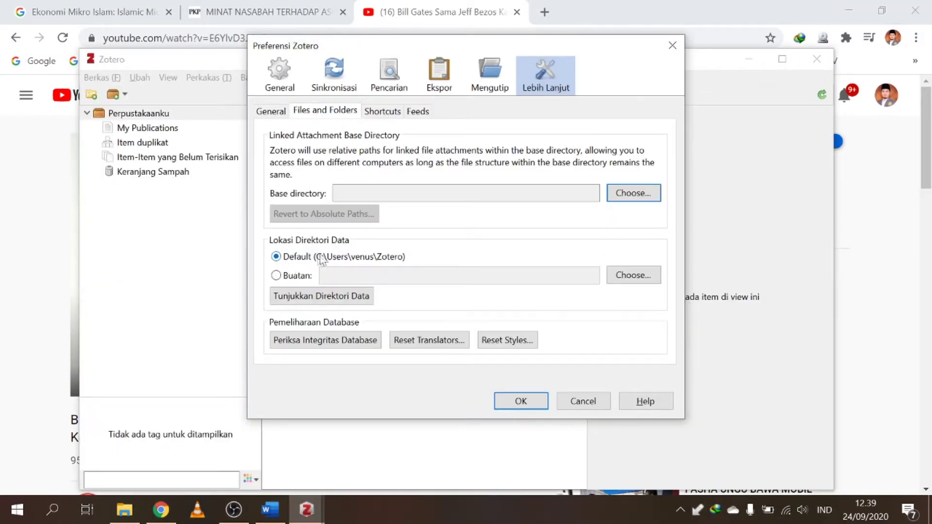
# Set Zotero's custom data directory to D:\Program\Zotero and quit Zotero to apply it.
pyautogui.click(297, 276)
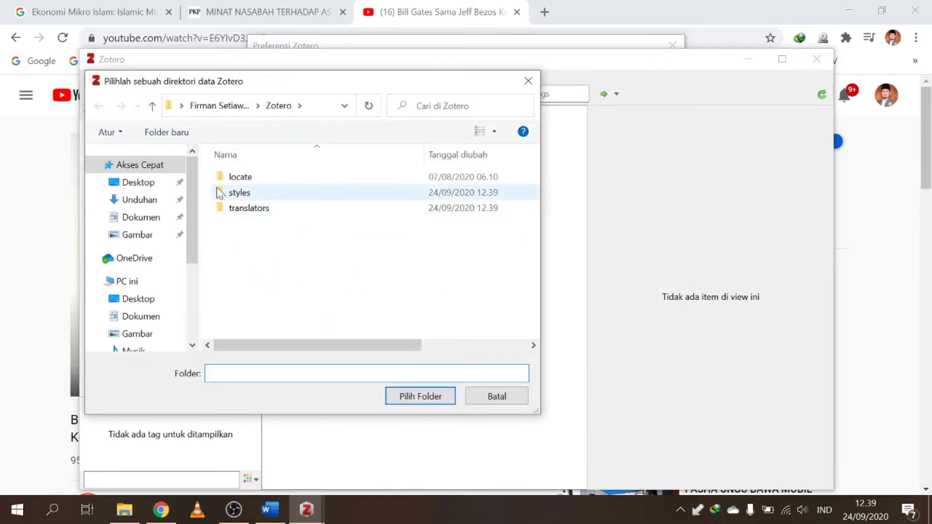
pyautogui.moveTo(192, 187); pyautogui.dragTo(190, 276)
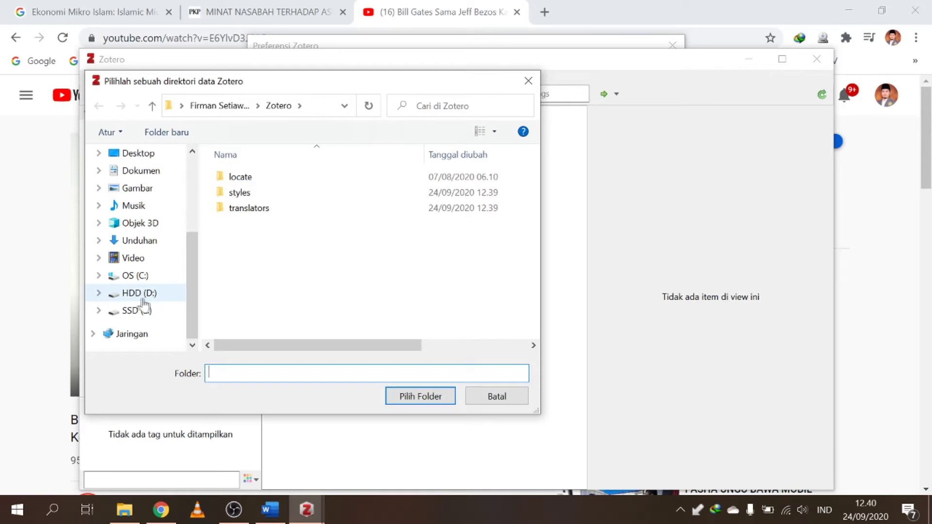
pyautogui.click(99, 293)
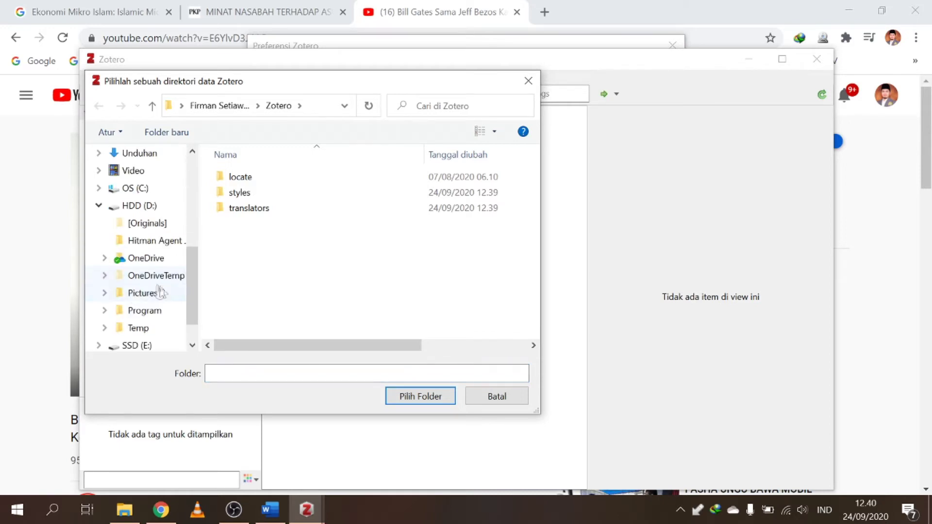
pyautogui.click(105, 310)
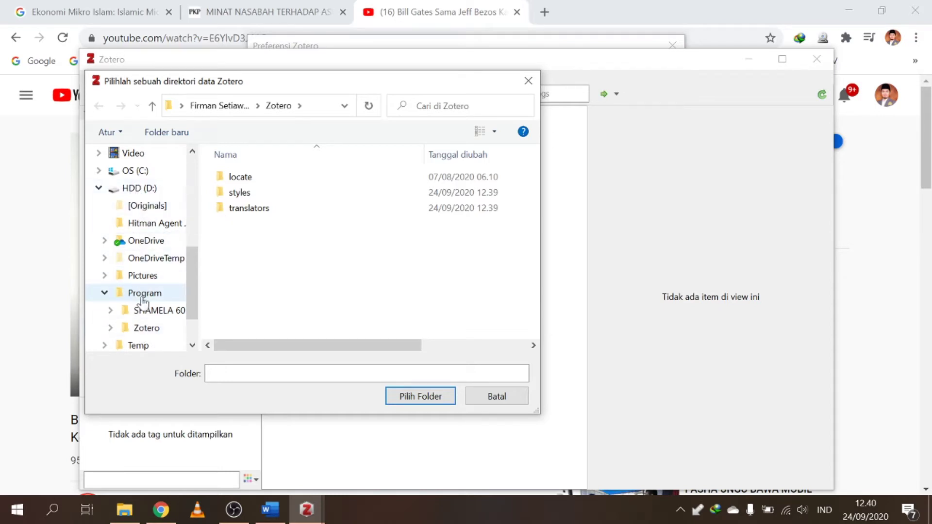
pyautogui.click(144, 330)
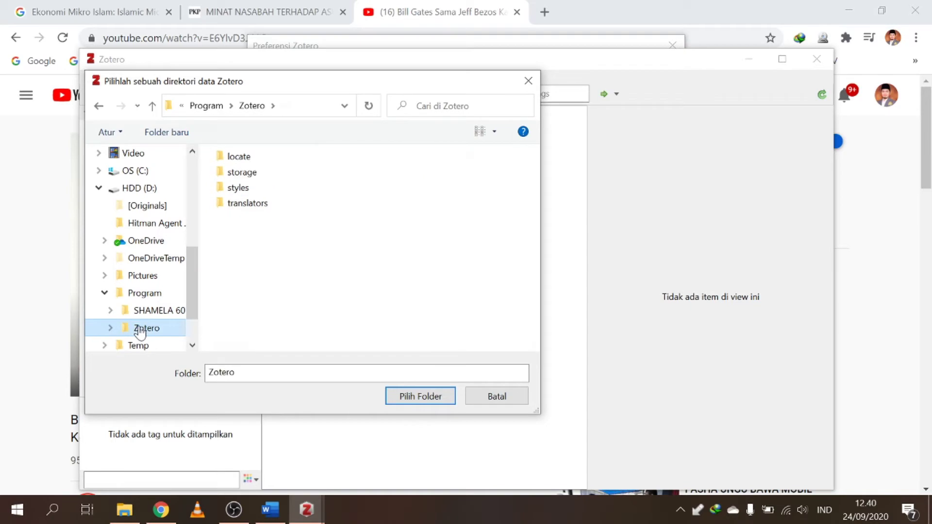
pyautogui.click(420, 396)
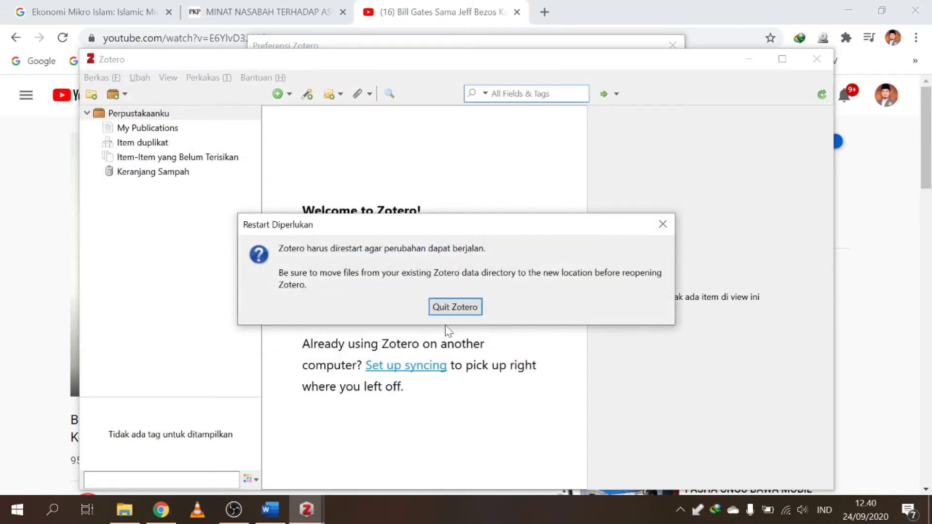
pyautogui.click(455, 307)
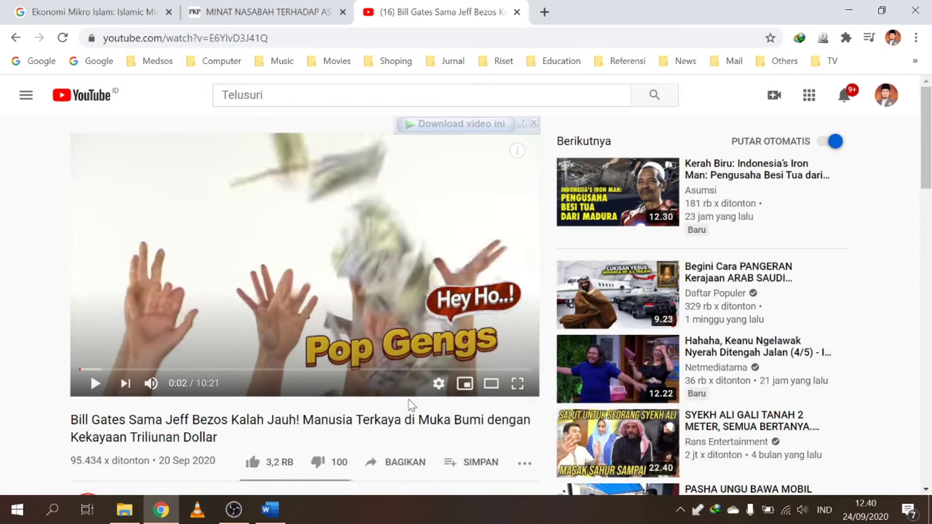
# Relaunch Zotero so that it loads the library from the custom data directory.
pyautogui.click(17, 509)
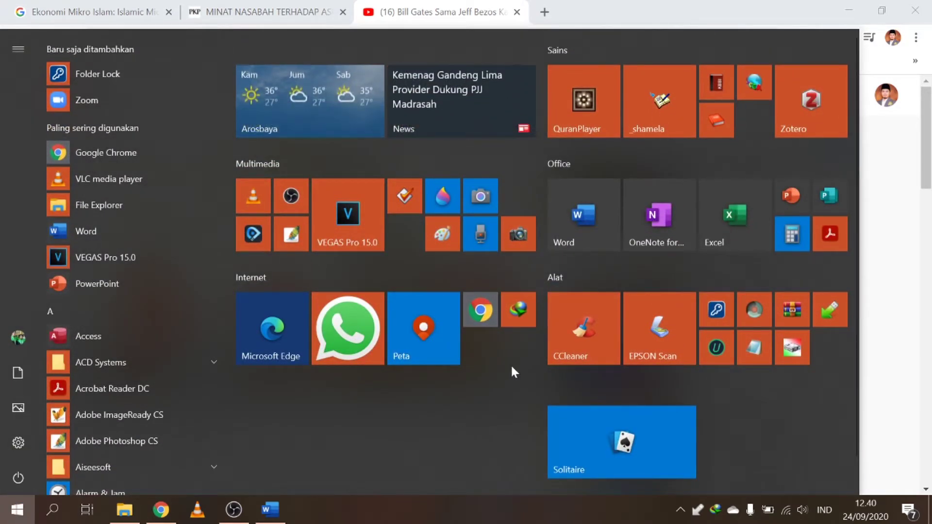
pyautogui.click(810, 113)
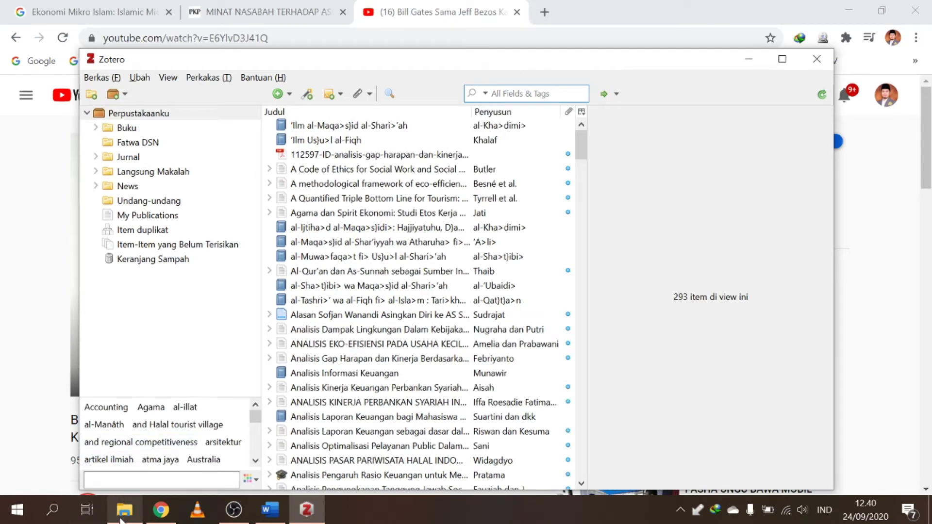
pyautogui.moveTo(119, 520)
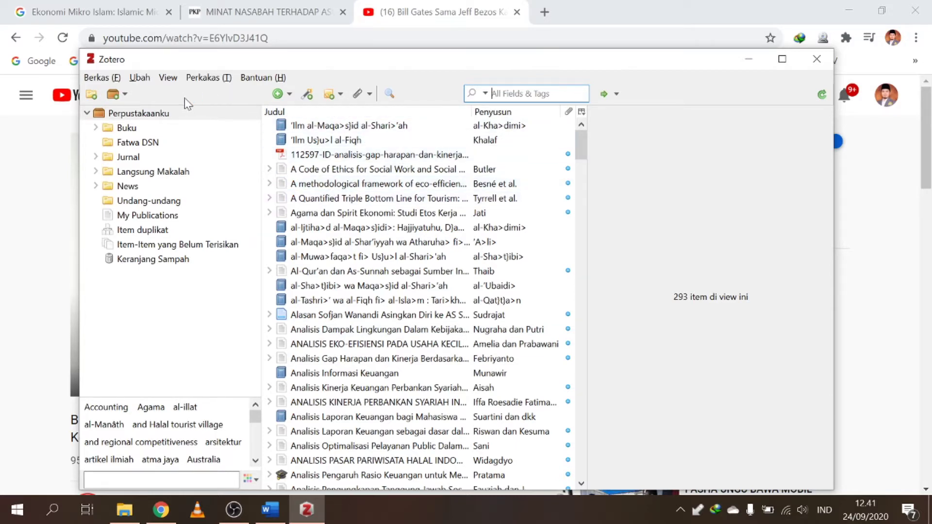
# Open Zotero's preferences and examine the data syncing settings, the advanced general settings and the Files and Folders settings.
pyautogui.click(97, 78)
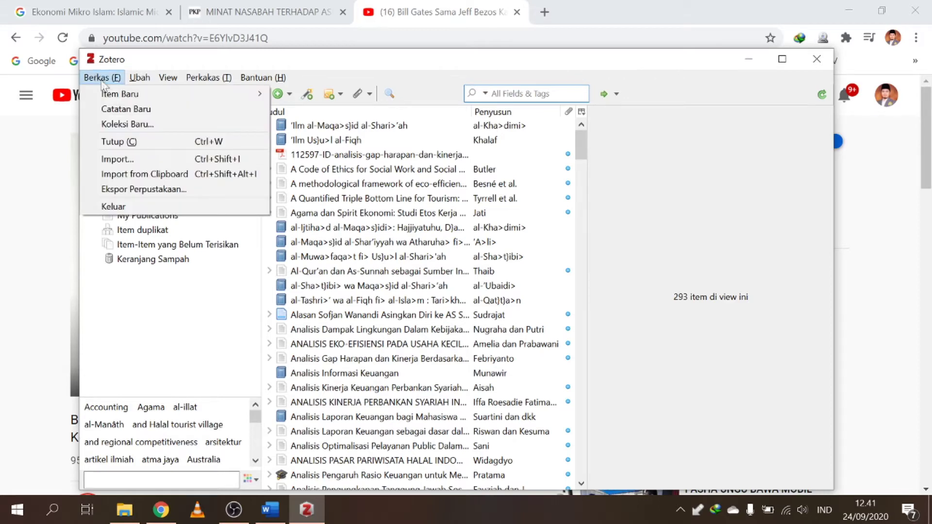
pyautogui.moveTo(135, 82)
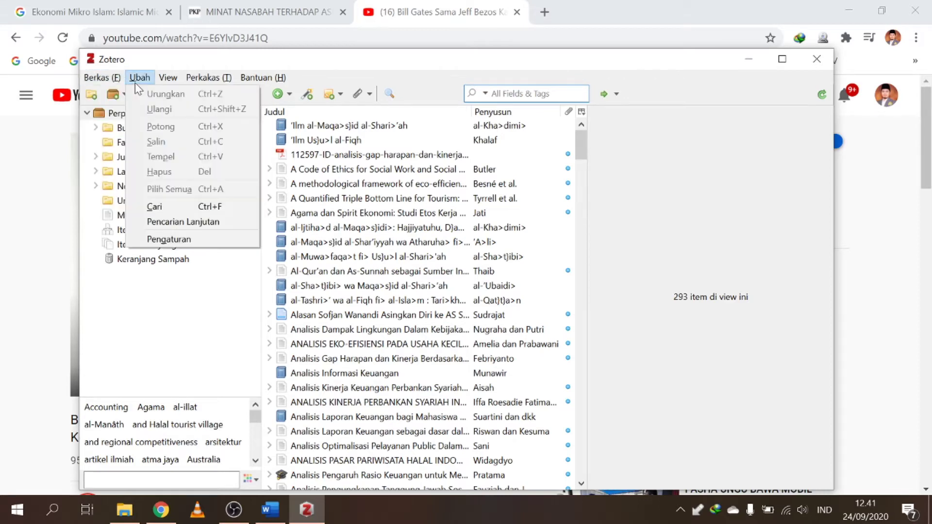
pyautogui.click(170, 237)
pyautogui.click(286, 73)
pyautogui.click(323, 82)
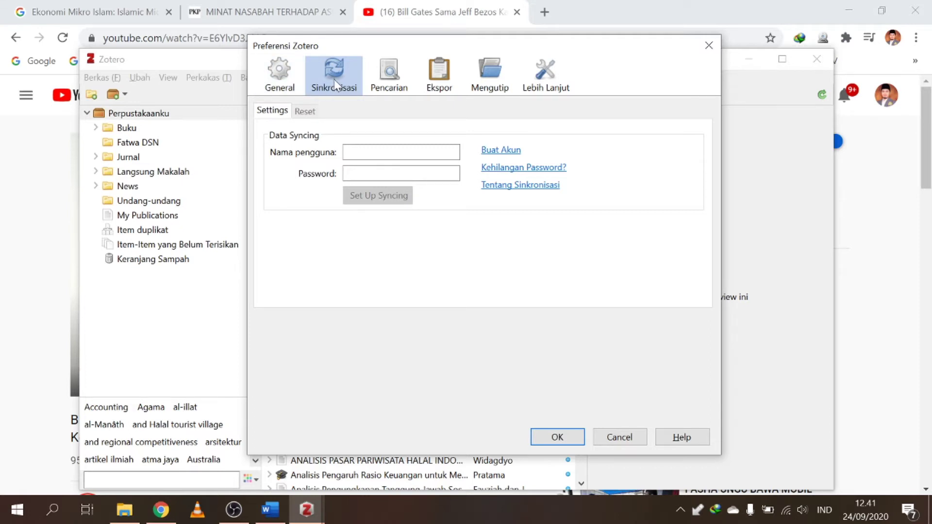
pyautogui.click(550, 81)
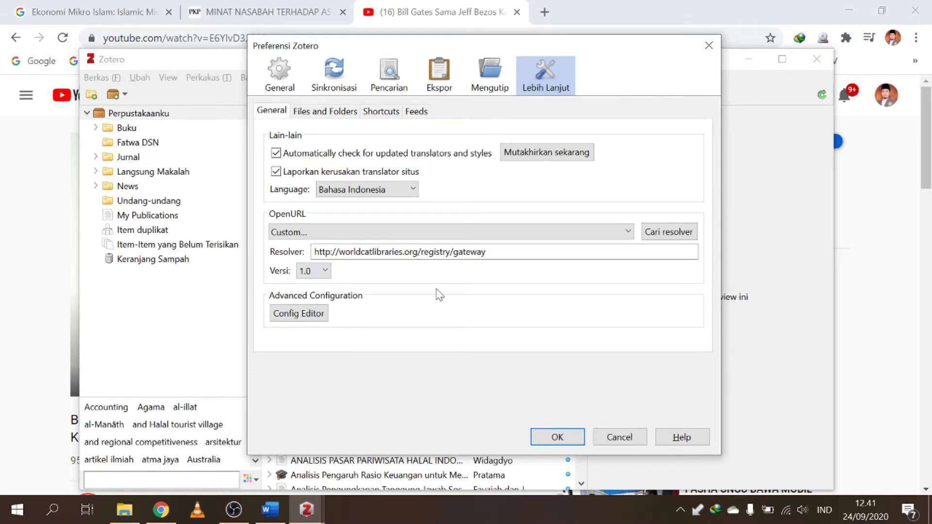
pyautogui.click(340, 83)
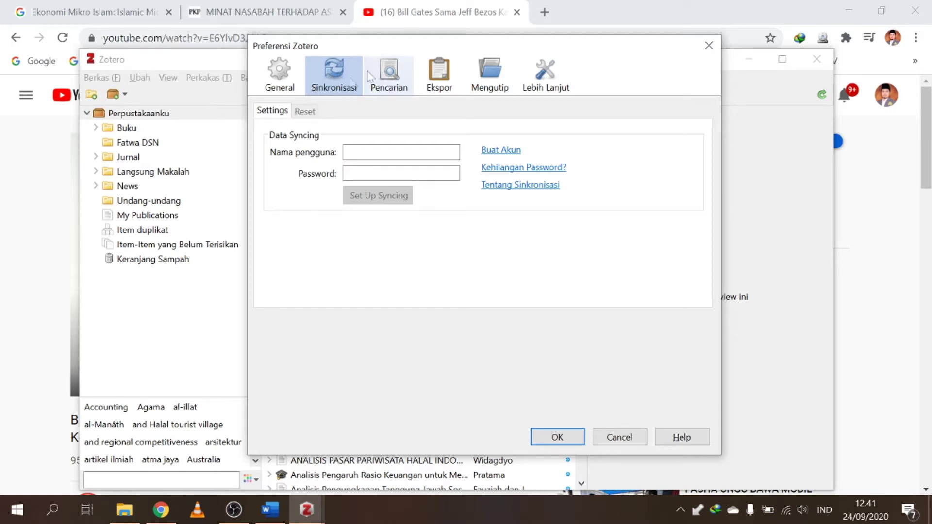
pyautogui.click(546, 75)
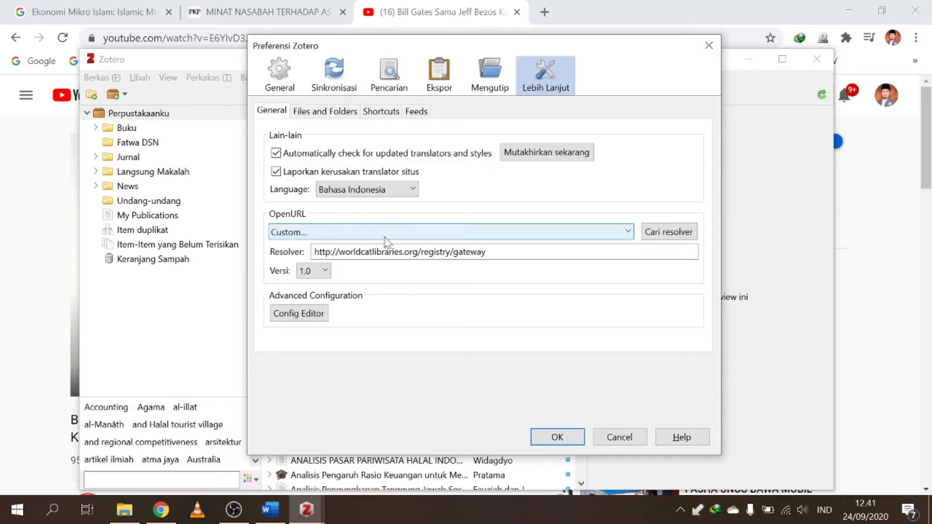
pyautogui.click(340, 113)
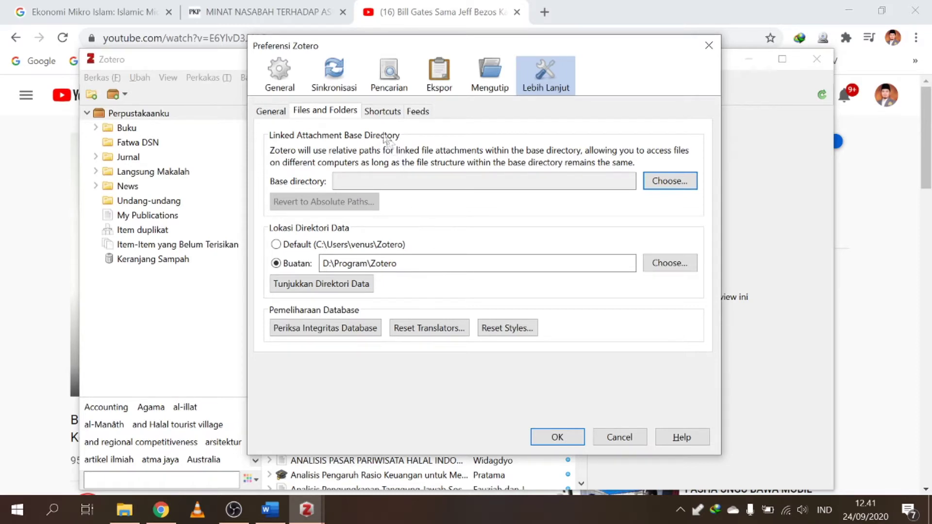
# Compare the account fields for data syncing with the custom data directory location in the advanced settings.
pyautogui.click(339, 86)
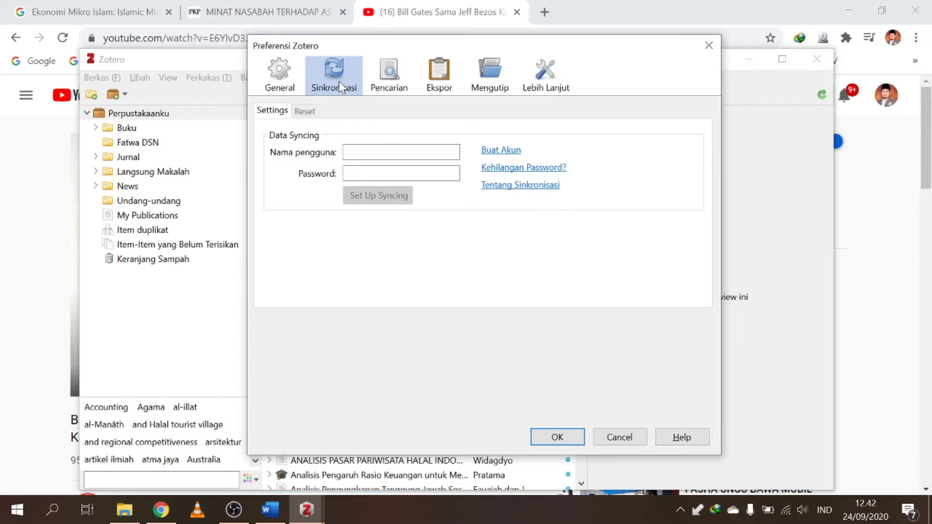
pyautogui.click(549, 86)
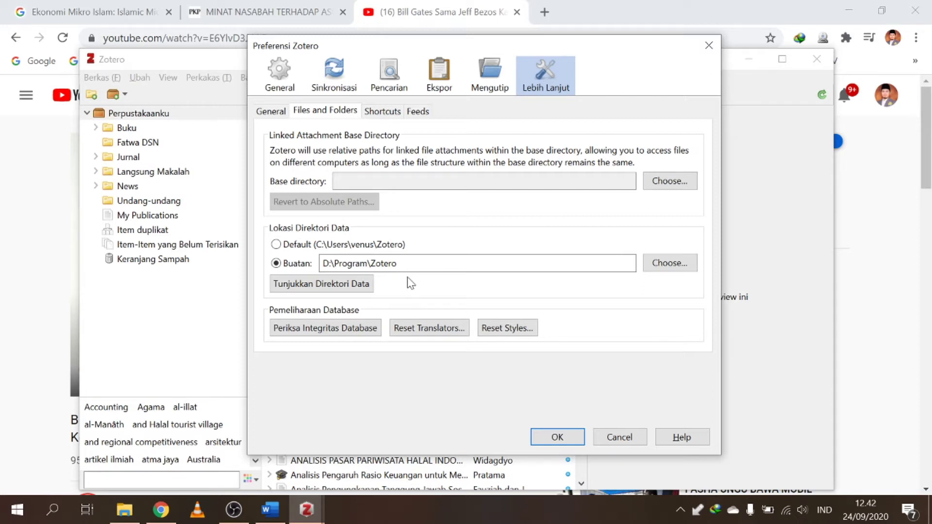
pyautogui.click(352, 80)
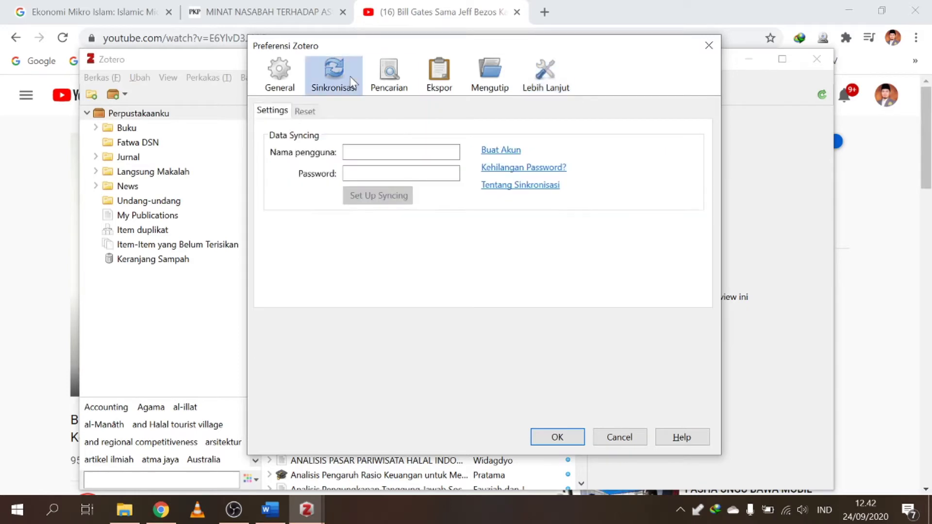
pyautogui.click(353, 173)
pyautogui.click(549, 88)
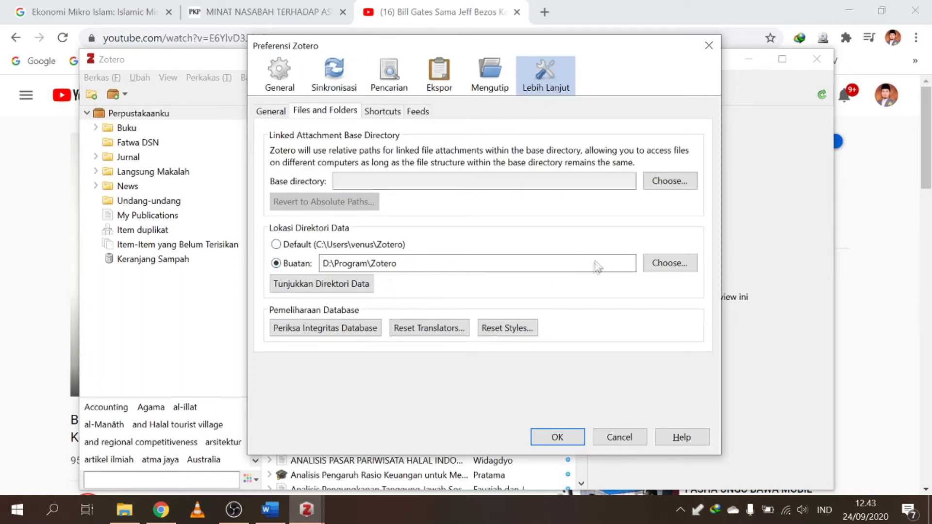
pyautogui.click(327, 70)
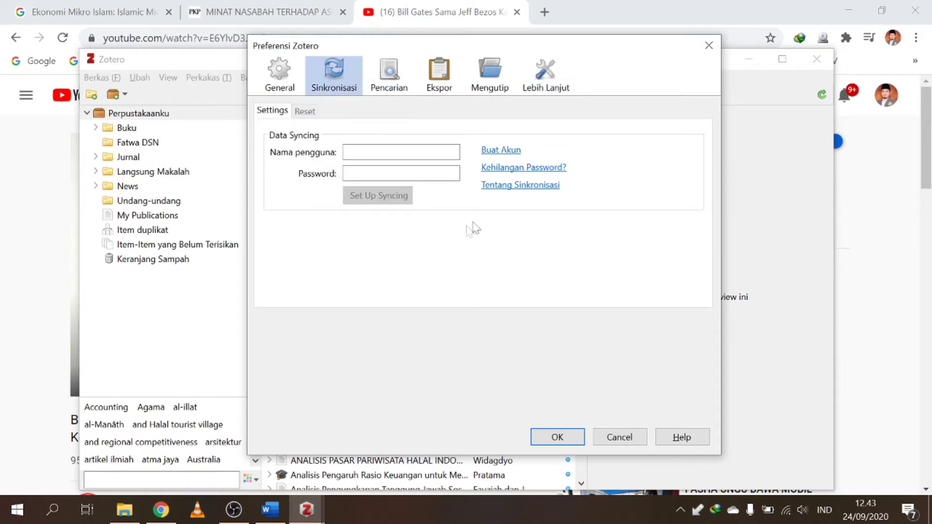
pyautogui.click(388, 156)
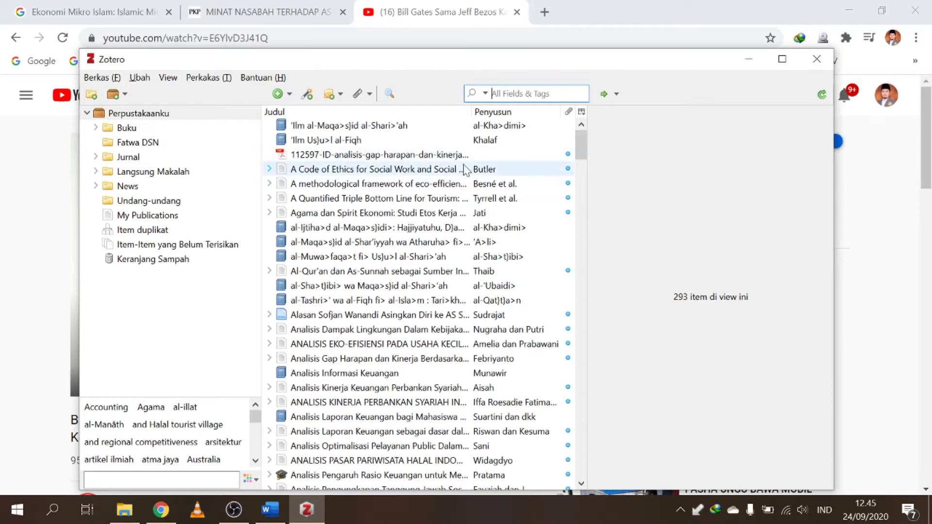
# Reopen Zotero's preferences at the citation settings and examine the list of installed citation styles.
pyautogui.moveTo(217, 62); pyautogui.dragTo(196, 42)
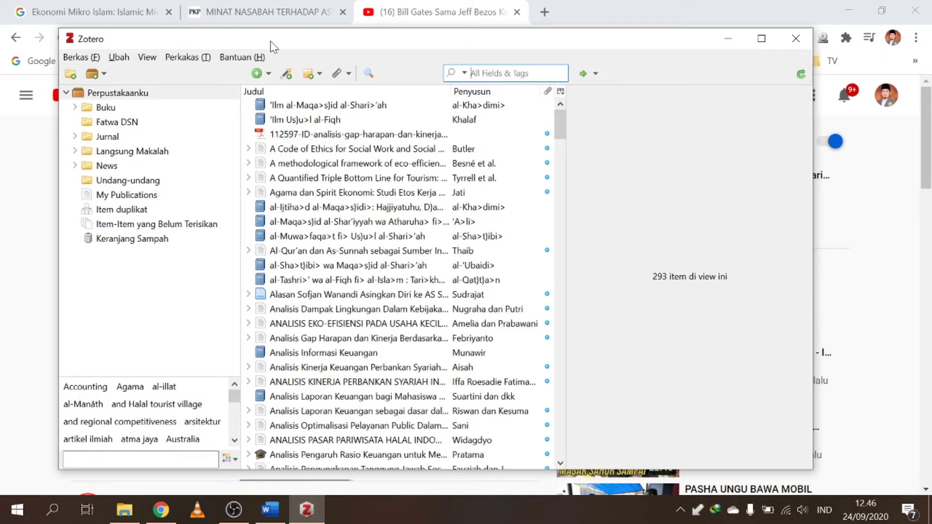
pyautogui.click(120, 58)
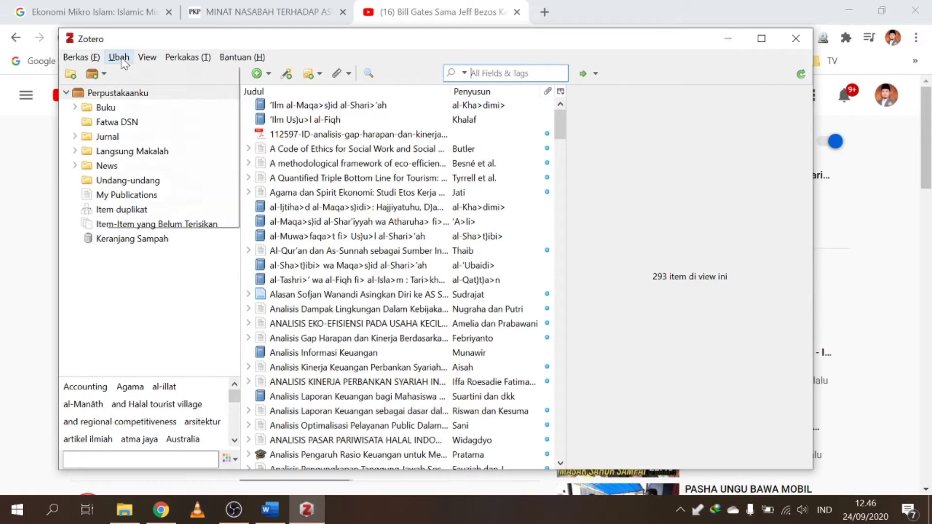
pyautogui.click(127, 217)
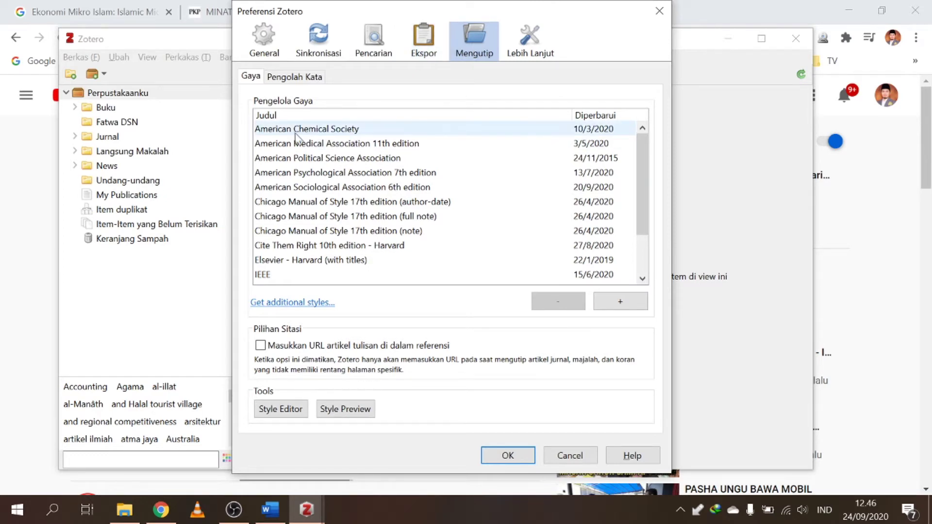
pyautogui.scroll(-2, 301, 146)
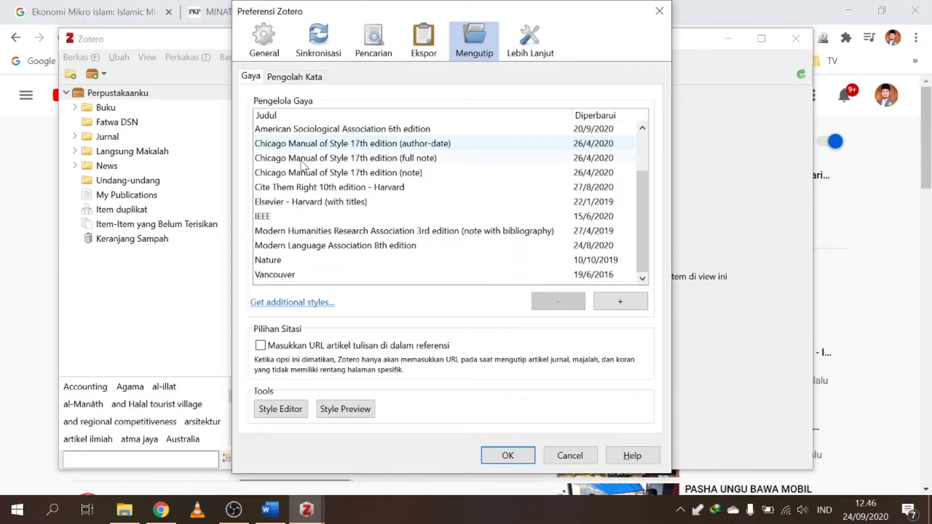
pyautogui.scroll(2, 313, 203)
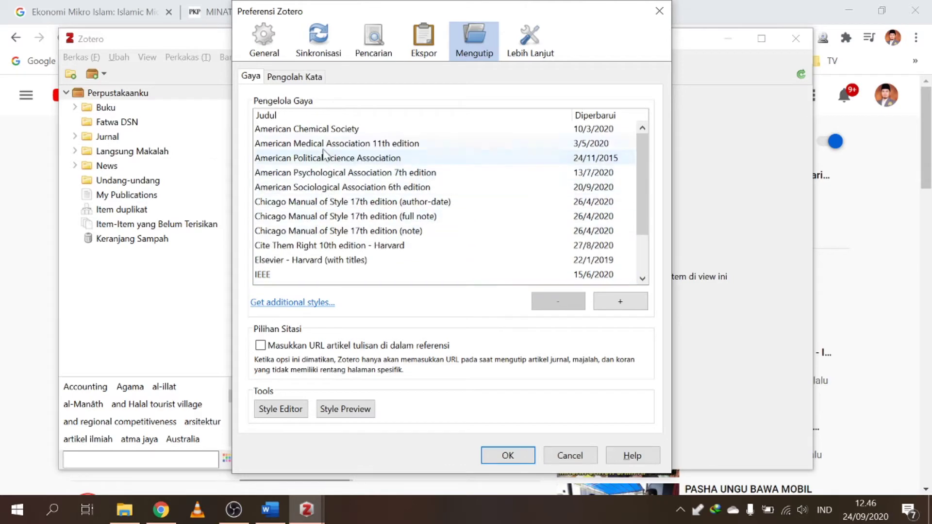
pyautogui.scroll(-2, 315, 176)
pyautogui.scroll(2, 326, 203)
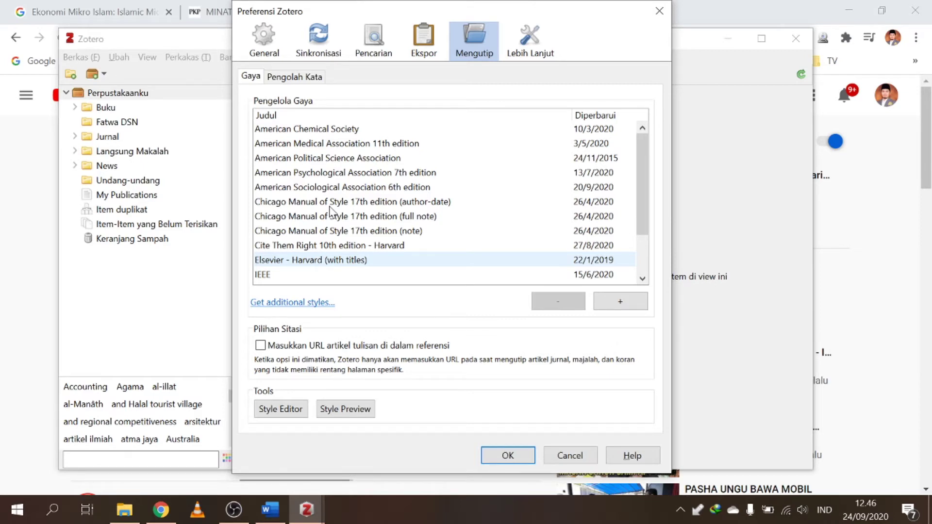
pyautogui.scroll(-2, 329, 210)
pyautogui.scroll(2, 329, 211)
pyautogui.click(330, 214)
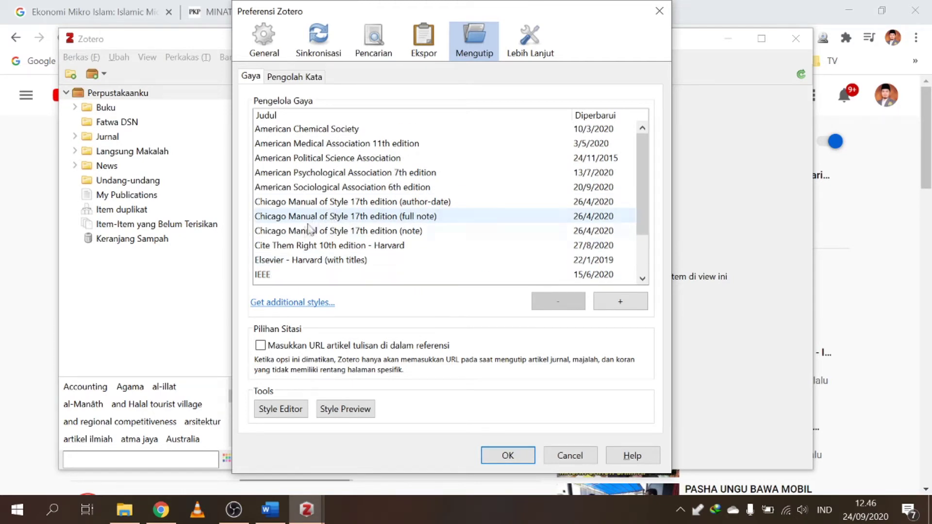
pyautogui.scroll(-2, 338, 170)
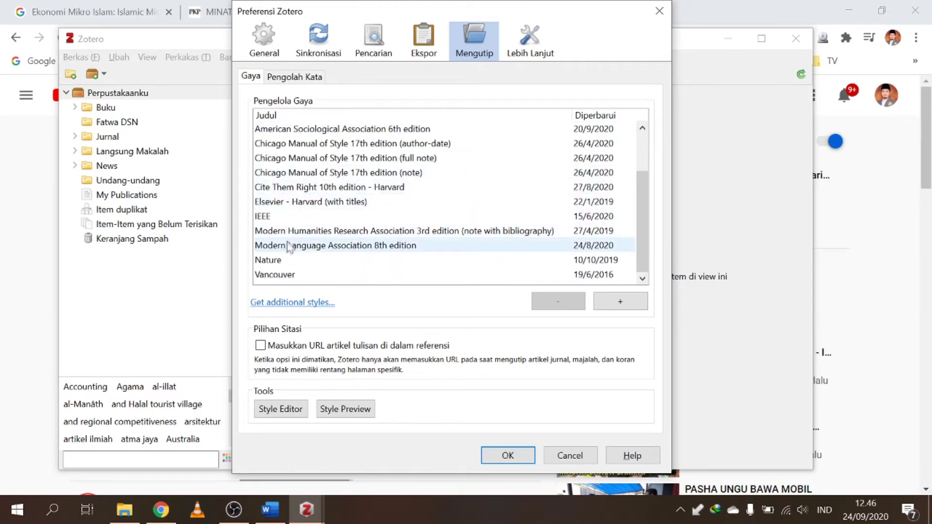
pyautogui.scroll(2, 291, 234)
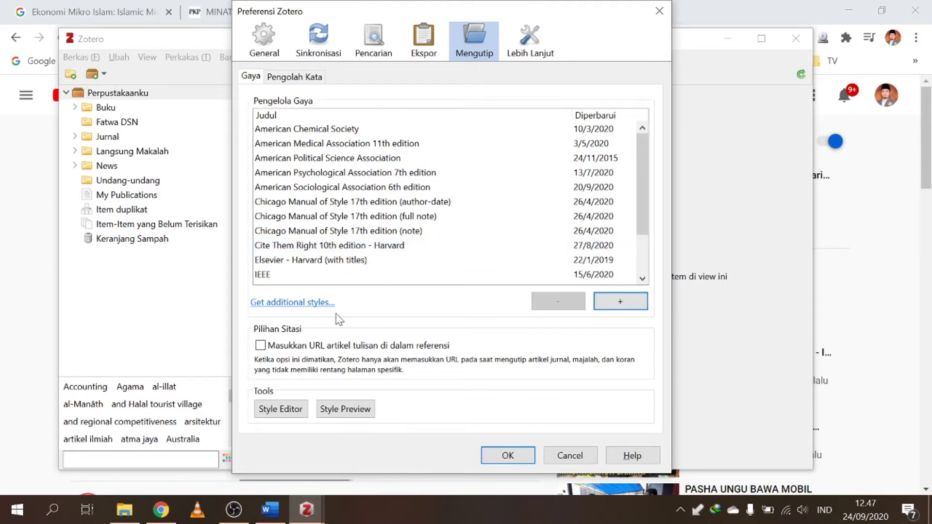
# Search the Zotero Style Repository for "turabia", install Turabian 8th edition (full note), and select it among the installed styles.
pyautogui.click(295, 303)
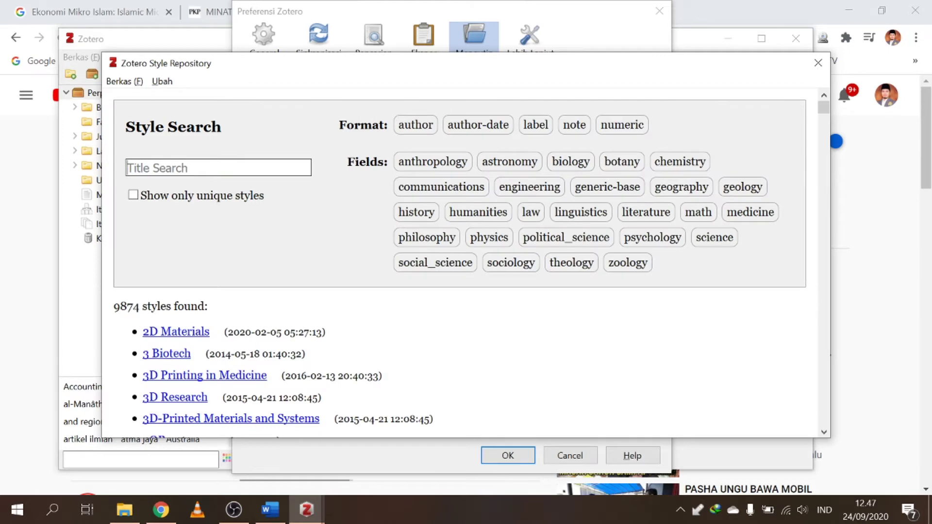
pyautogui.write('turabia')
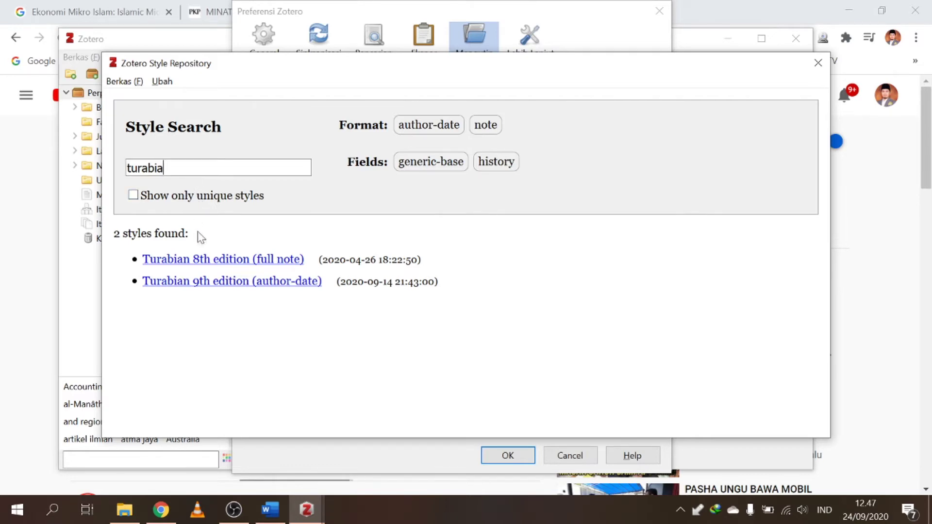
pyautogui.moveTo(177, 271)
pyautogui.moveTo(233, 282)
pyautogui.hotkey('alt', 'F4')
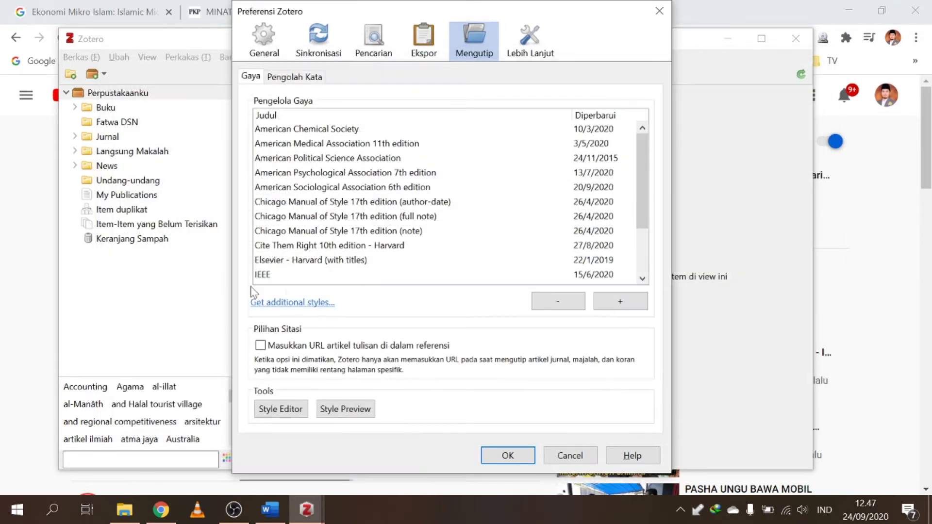
pyautogui.click(356, 233)
pyautogui.scroll(-2, 349, 243)
pyautogui.click(331, 262)
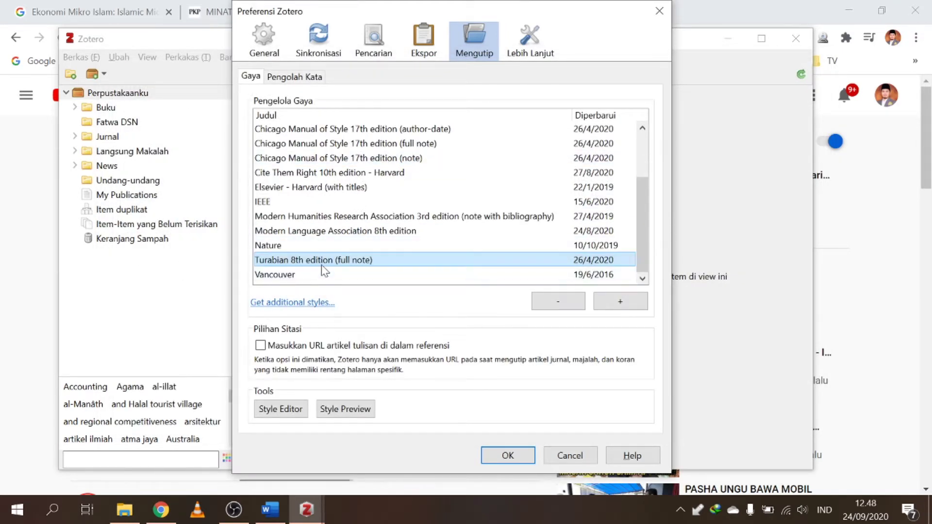
# Cancel adding a style from a file and install Turabian 9th edition (author-date) from the Zotero Style Repository, searching for "turabia".
pyautogui.click(617, 305)
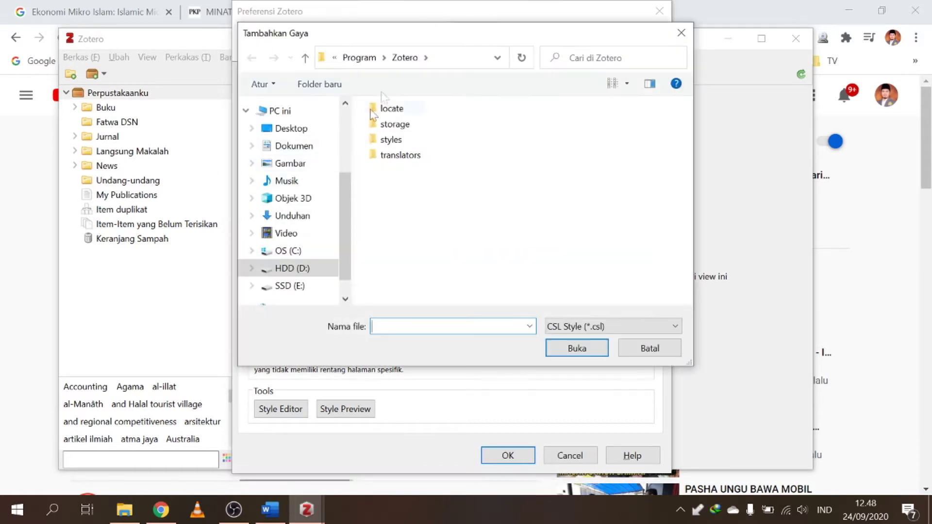
pyautogui.click(649, 347)
pyautogui.click(296, 304)
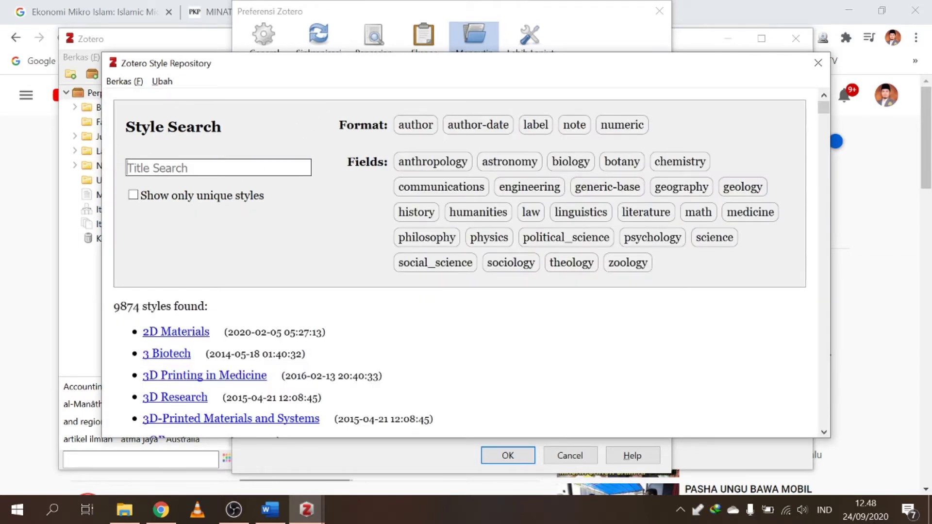
pyautogui.write('turabia')
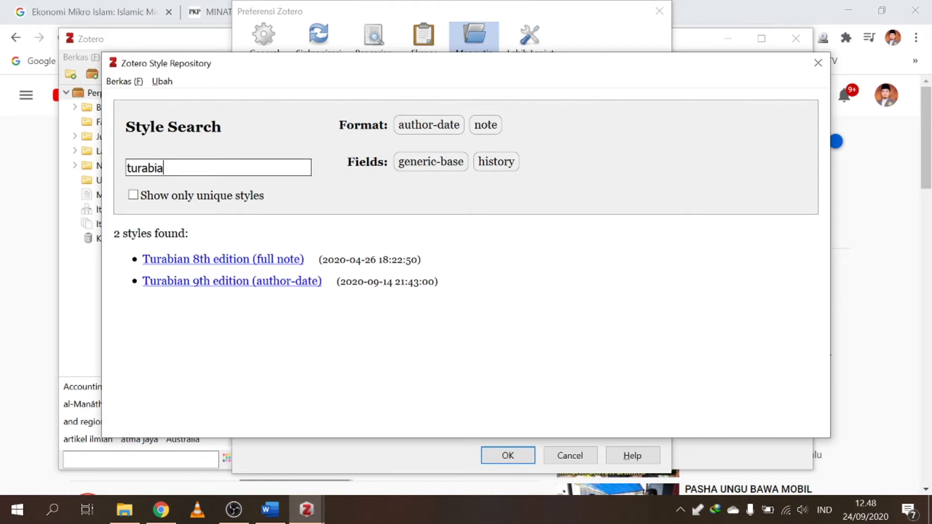
pyautogui.moveTo(208, 259)
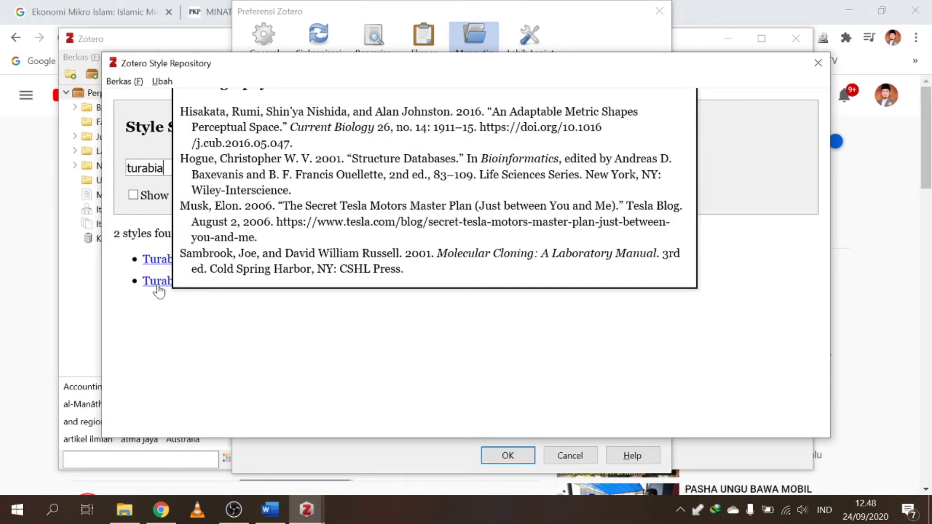
pyautogui.click(157, 286)
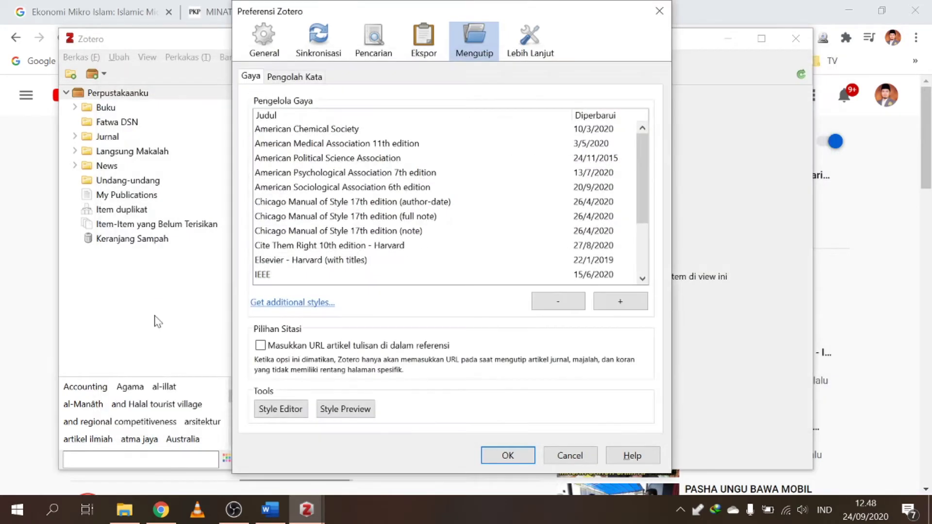
# Select Turabian 8th edition (full note) among the installed citation styles and confirm the preferences.
pyautogui.scroll(-2, 340, 218)
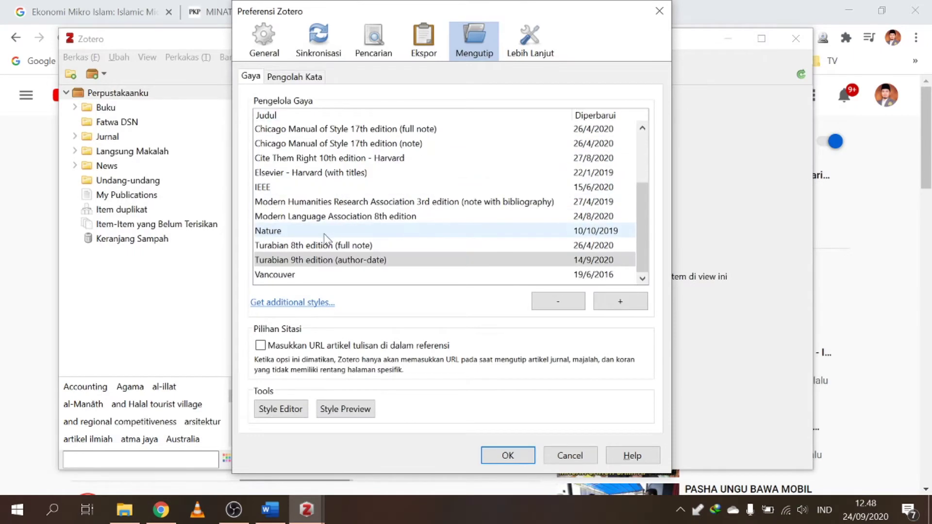
pyautogui.click(311, 246)
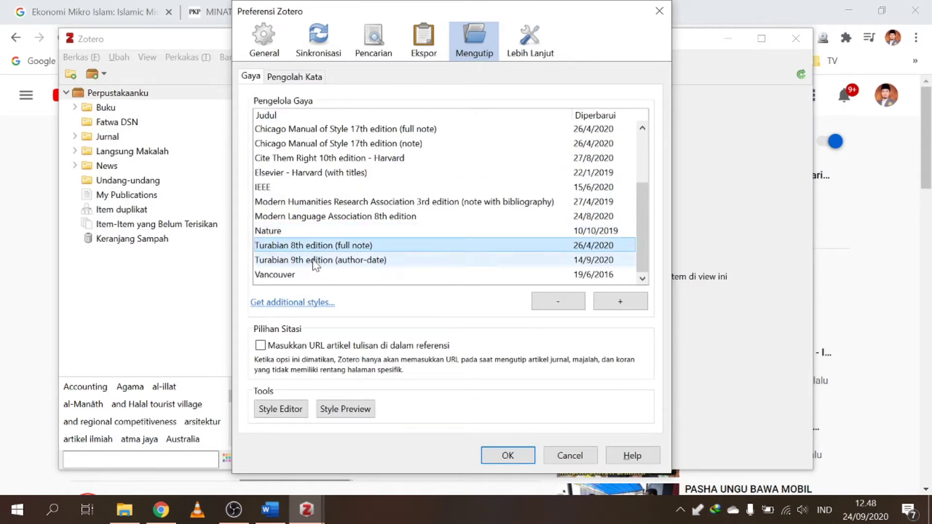
pyautogui.click(517, 456)
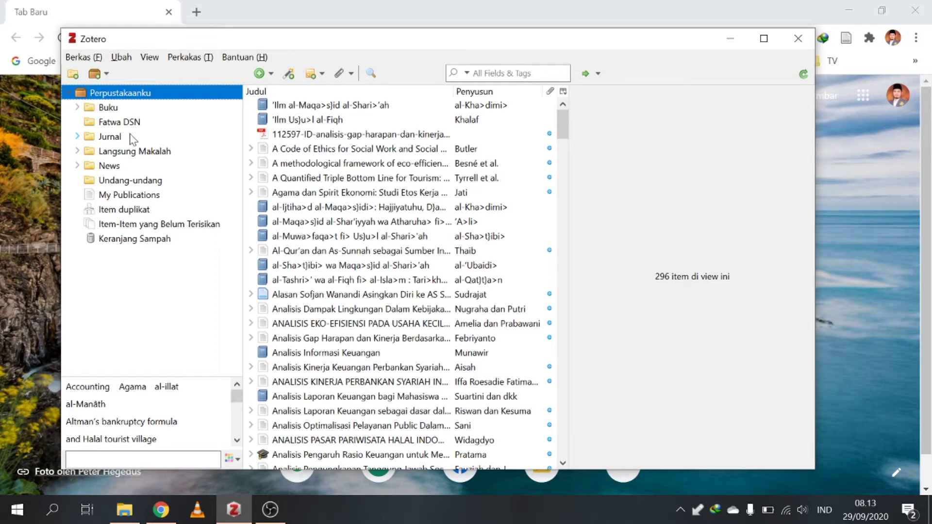
# Create a collection named "Perbankan Syariah" in Perpustakaanku and select it.
pyautogui.rightClick(127, 97)
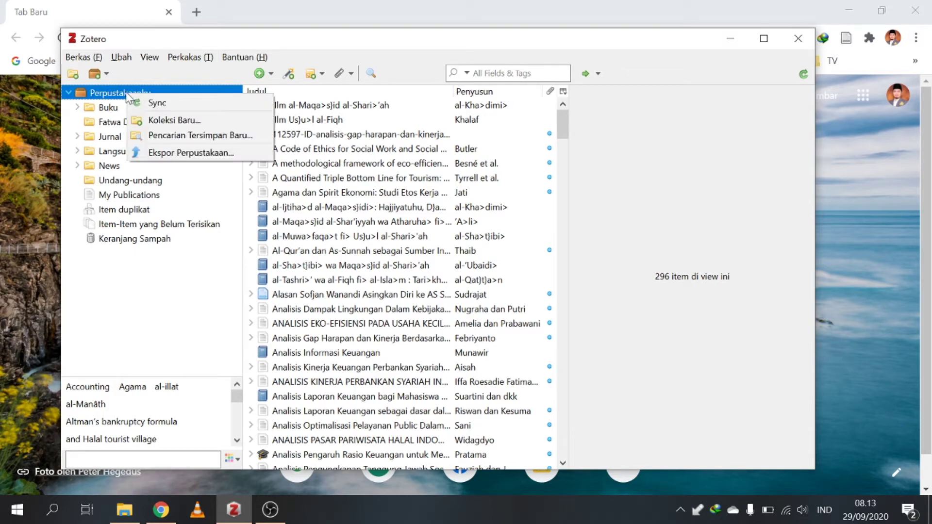
pyautogui.click(153, 120)
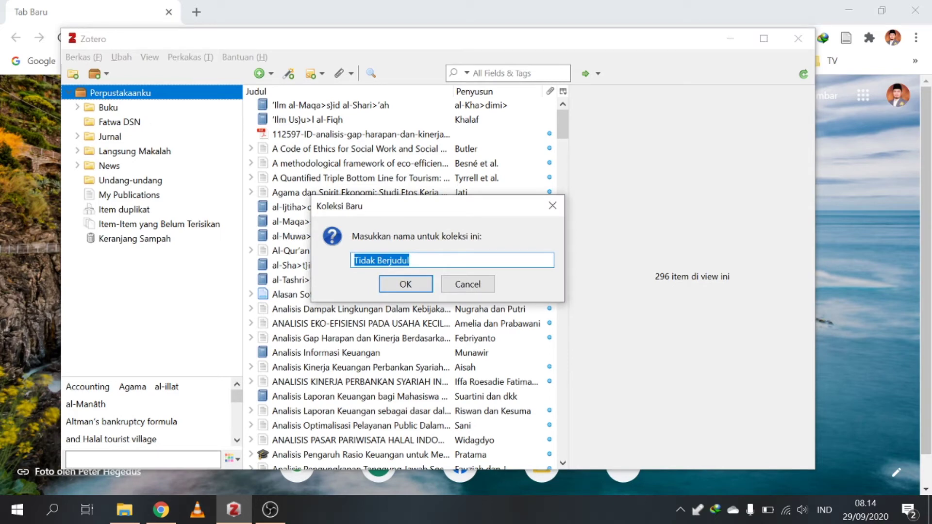
pyautogui.write('Pe')
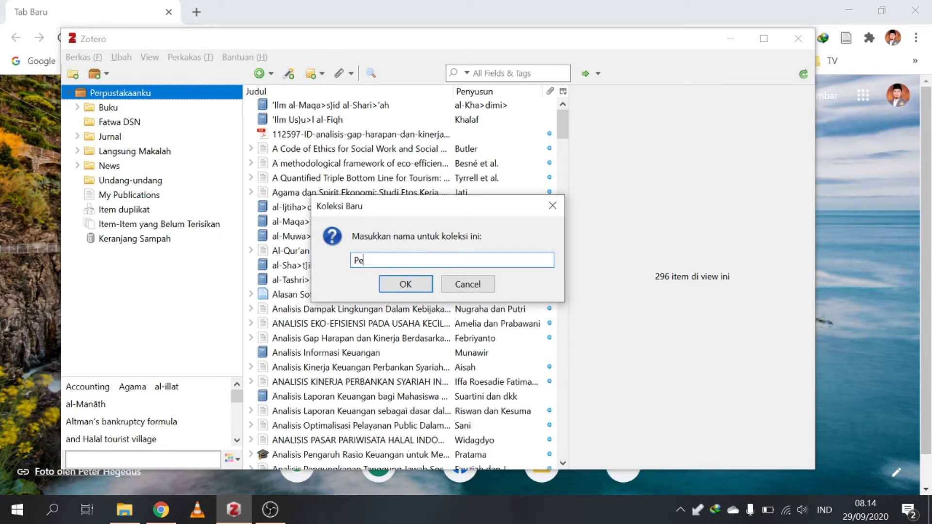
pyautogui.write('rbankan Syariah')
pyautogui.click(405, 284)
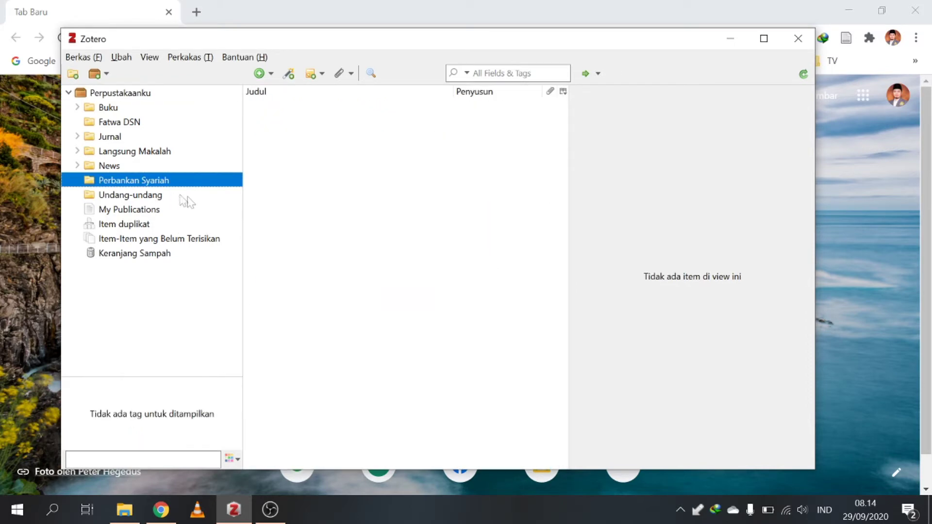
pyautogui.click(128, 193)
pyautogui.click(129, 180)
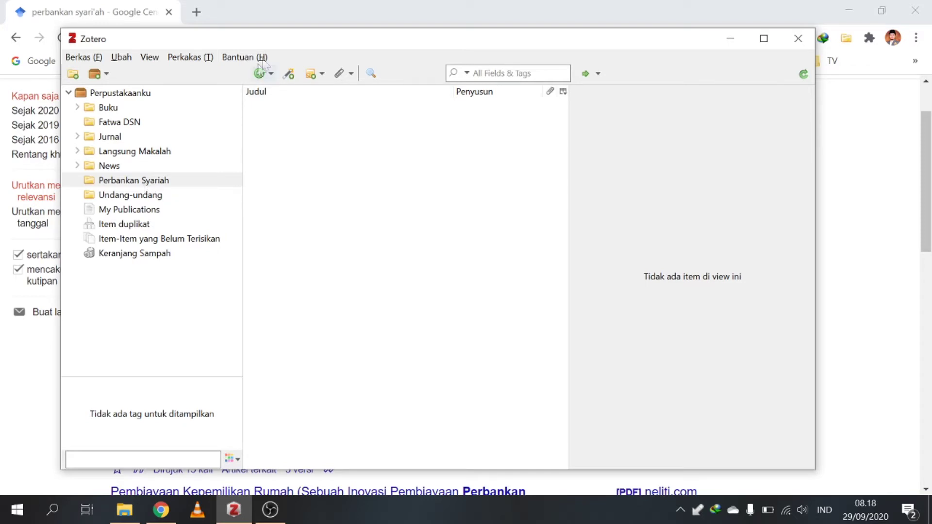
# Keep Perbankan Syariah selected, switch to Chrome, and open "pengertian, peranan dan perkembangan bank syari'ah Di Indonesia" from the Google Scholar results in a new tab.
pyautogui.moveTo(268, 38); pyautogui.dragTo(277, 52)
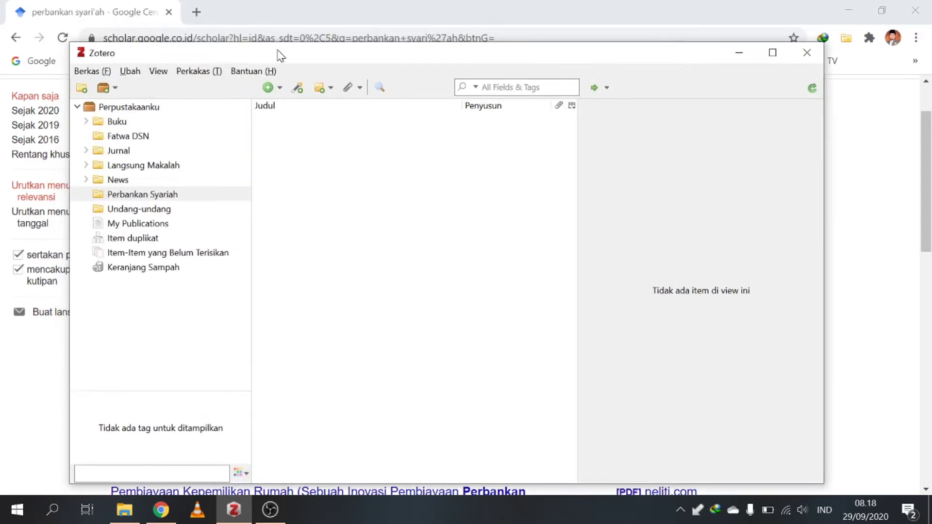
pyautogui.click(156, 196)
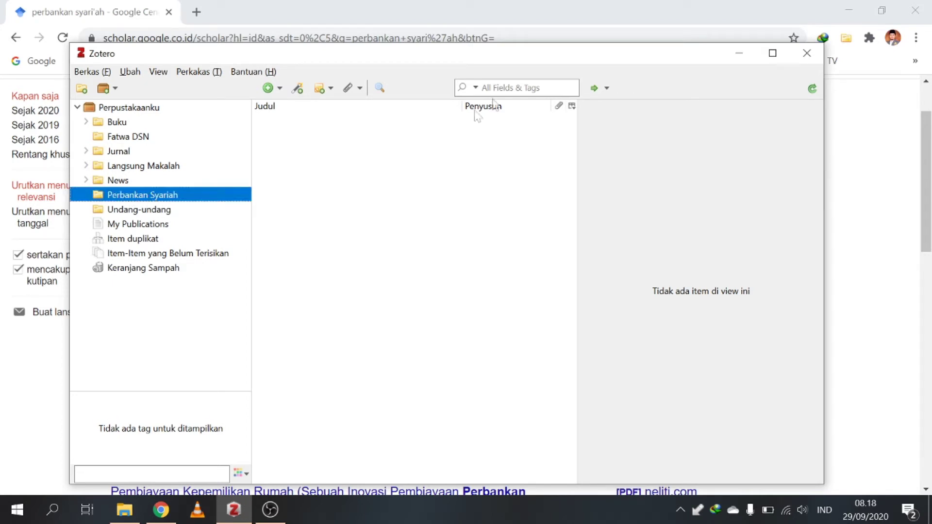
pyautogui.click(316, 21)
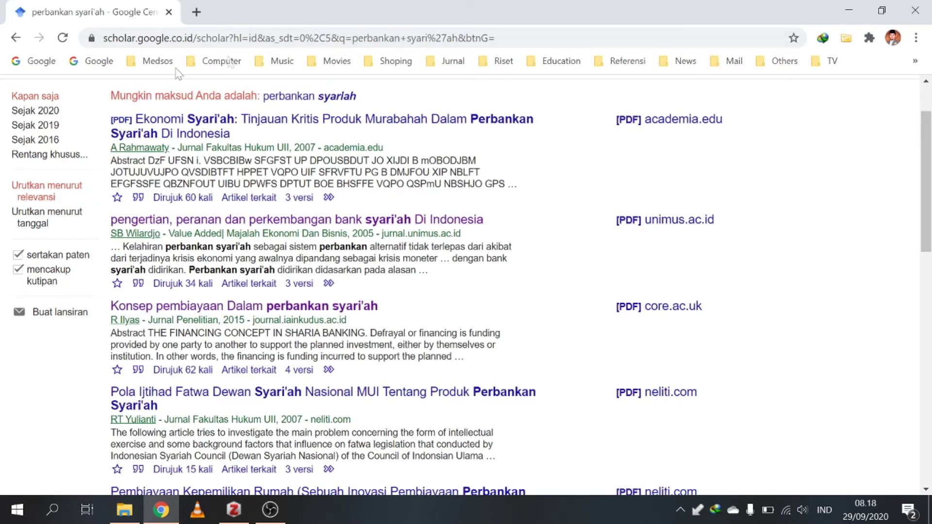
pyautogui.scroll(2, 466, 285)
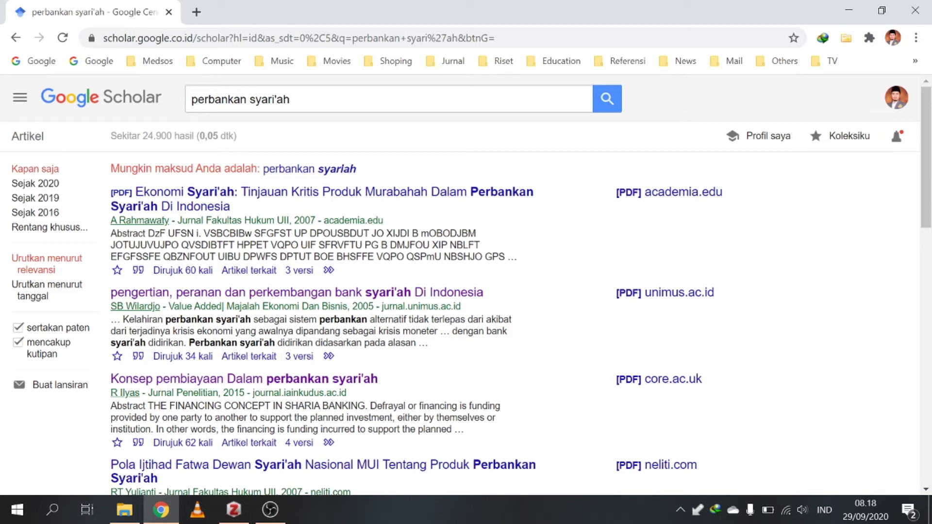
pyautogui.rightClick(302, 295)
pyautogui.click(340, 302)
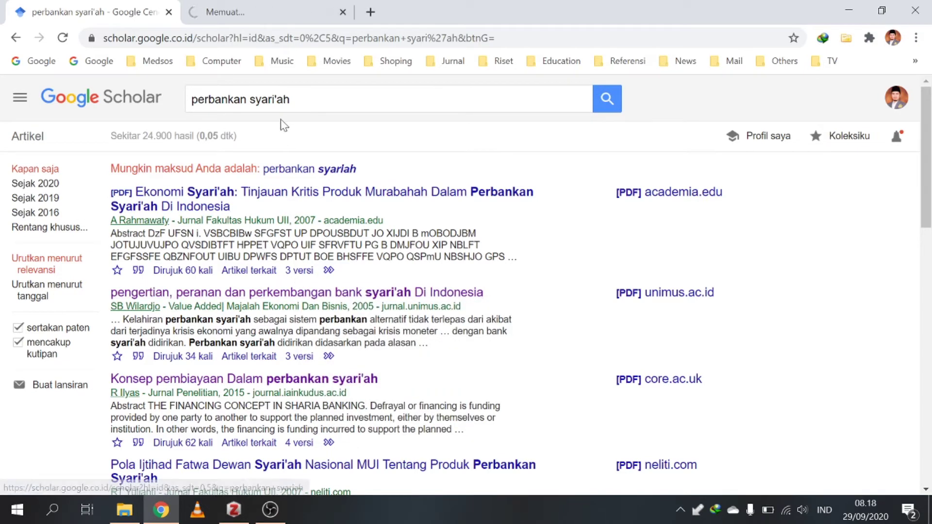
pyautogui.click(237, 17)
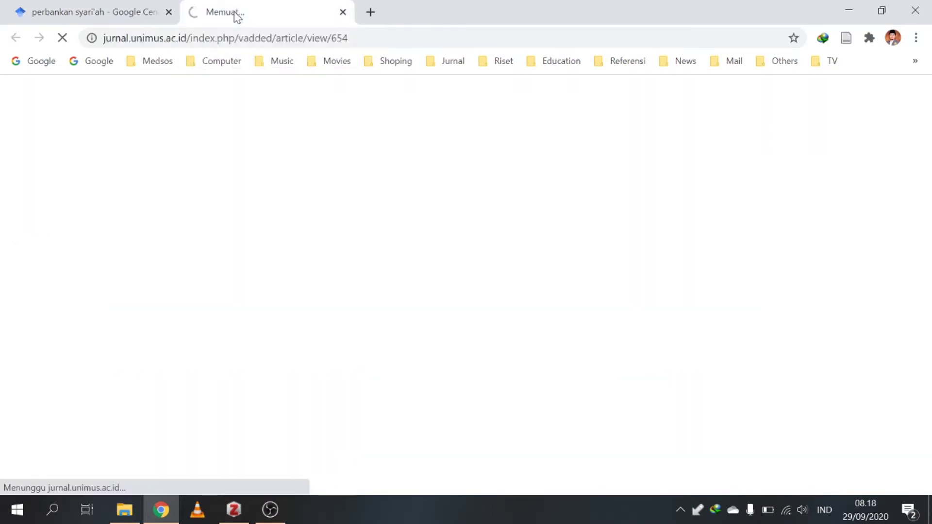
# Look over the article page and save the article to the Perbankan Syariah collection with the Zotero Connector.
pyautogui.scroll(-5, 343, 308)
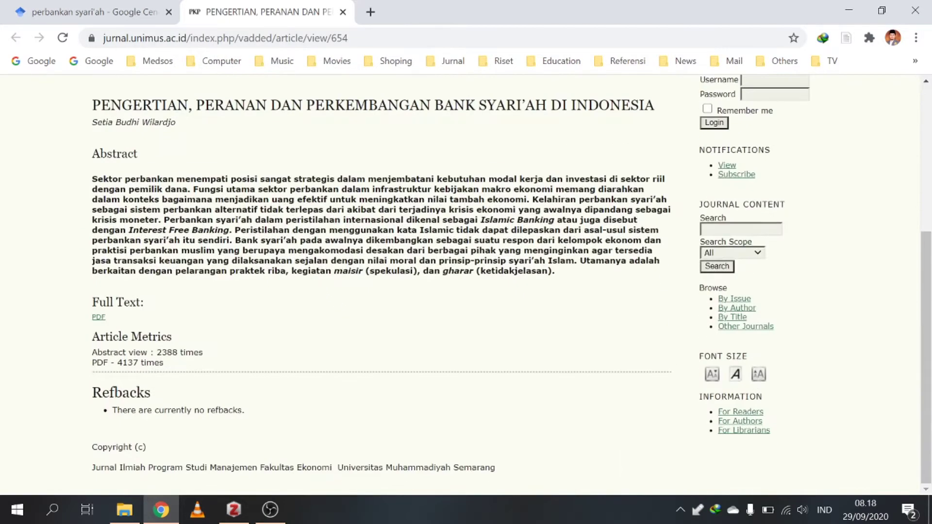
pyautogui.scroll(5, 239, 268)
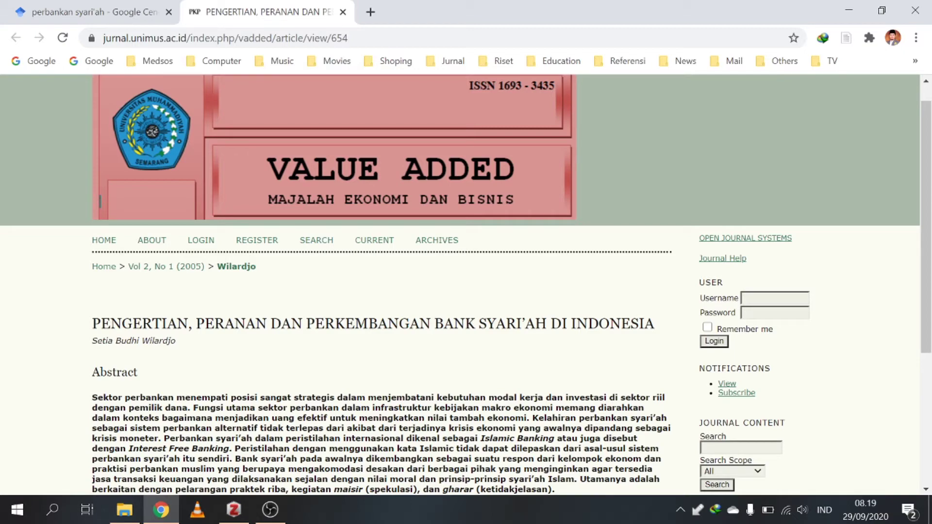
pyautogui.scroll(-3, 391, 292)
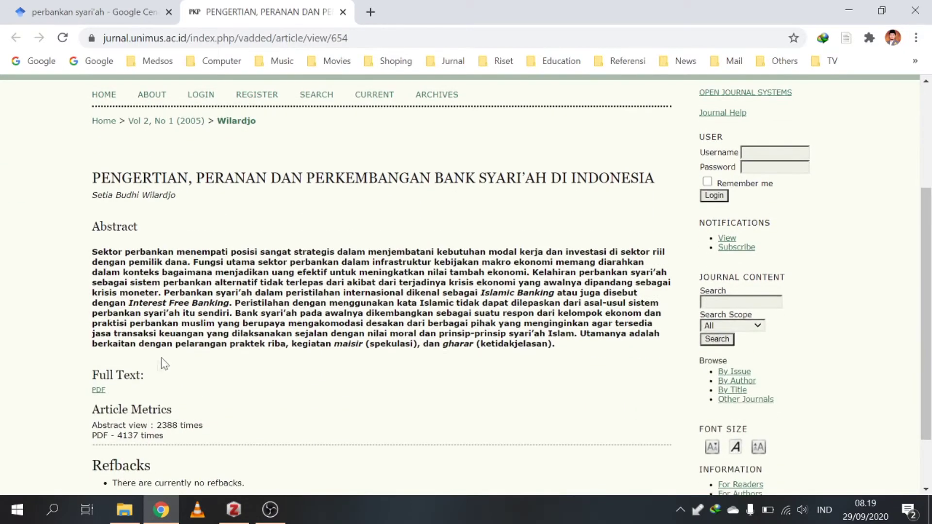
pyautogui.scroll(3, 423, 264)
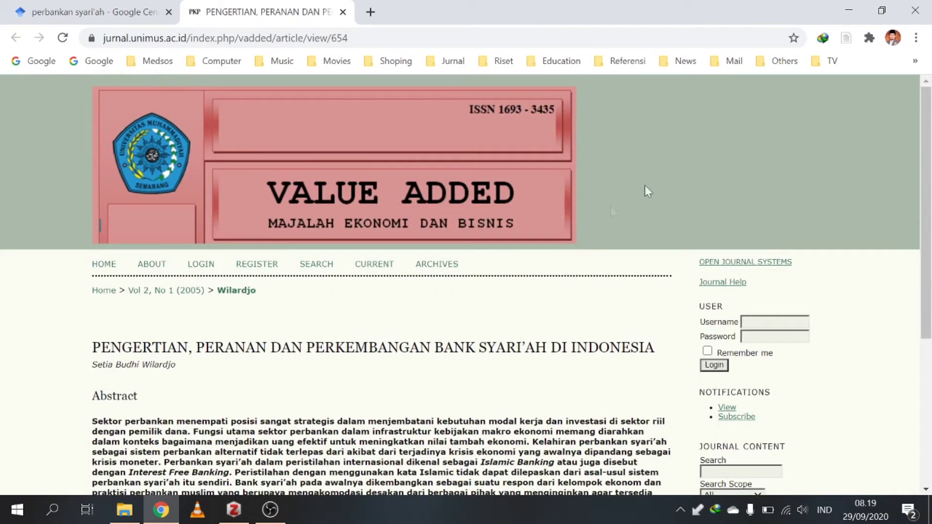
pyautogui.click(847, 39)
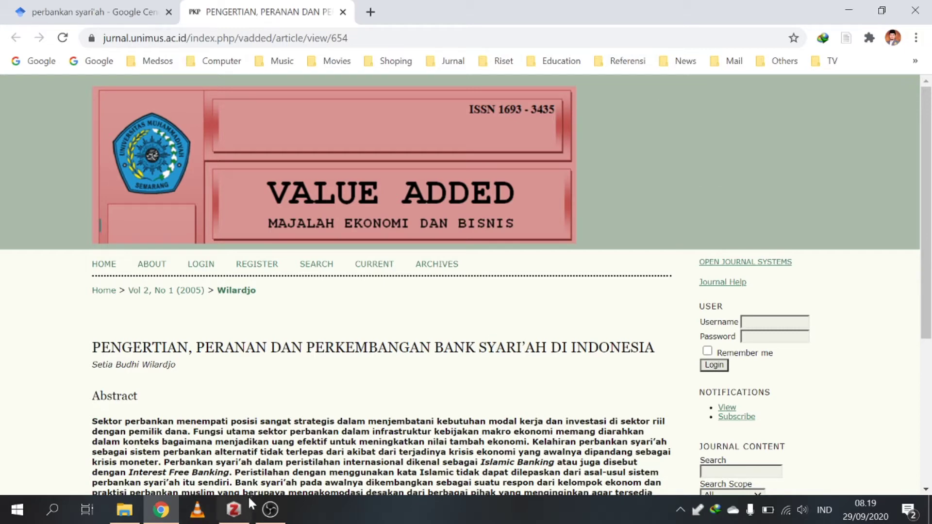
# Switch to Zotero, expand the saved article, and select its Full Text PDF attachment.
pyautogui.click(233, 509)
pyautogui.click(280, 122)
pyautogui.click(259, 120)
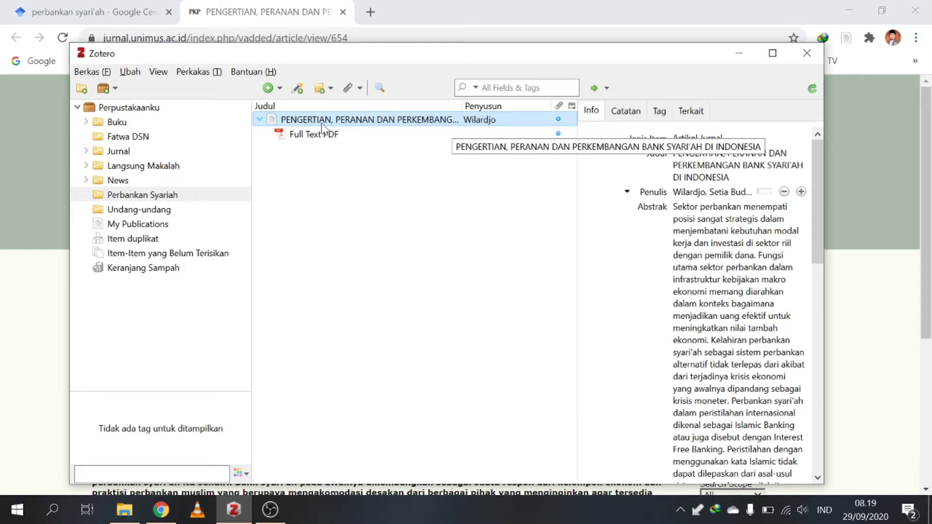
pyautogui.click(312, 136)
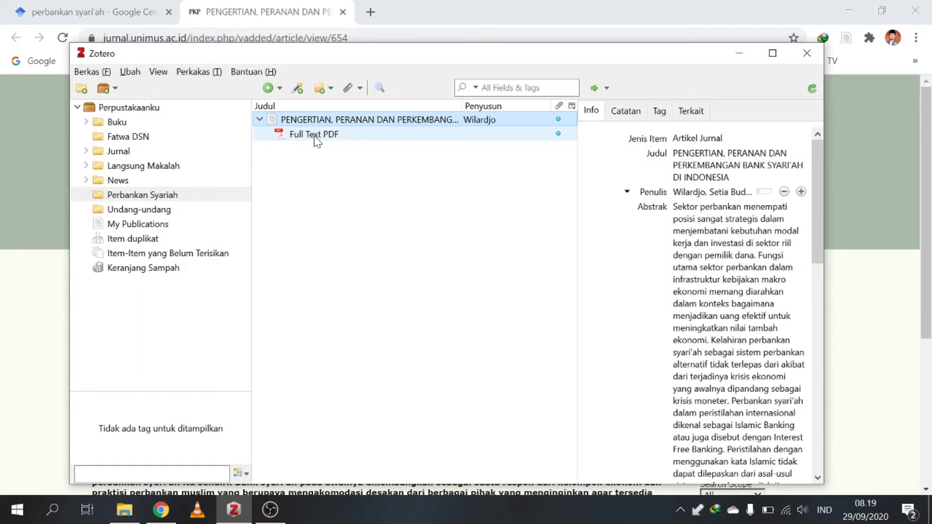
pyautogui.click(314, 136)
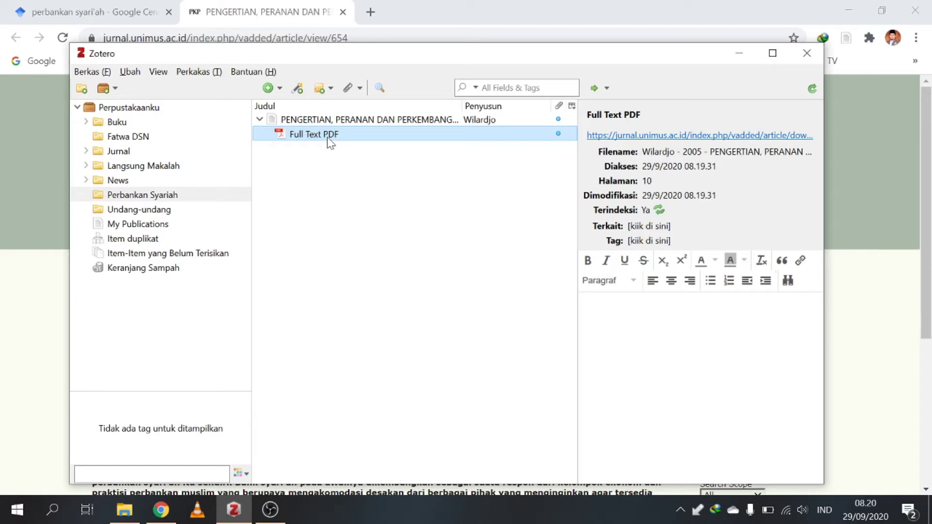
# Examine the saved article's bibliographic fields, from title, author and abstract through publication, volume, issue, date, ISSN and URL.
pyautogui.click(324, 121)
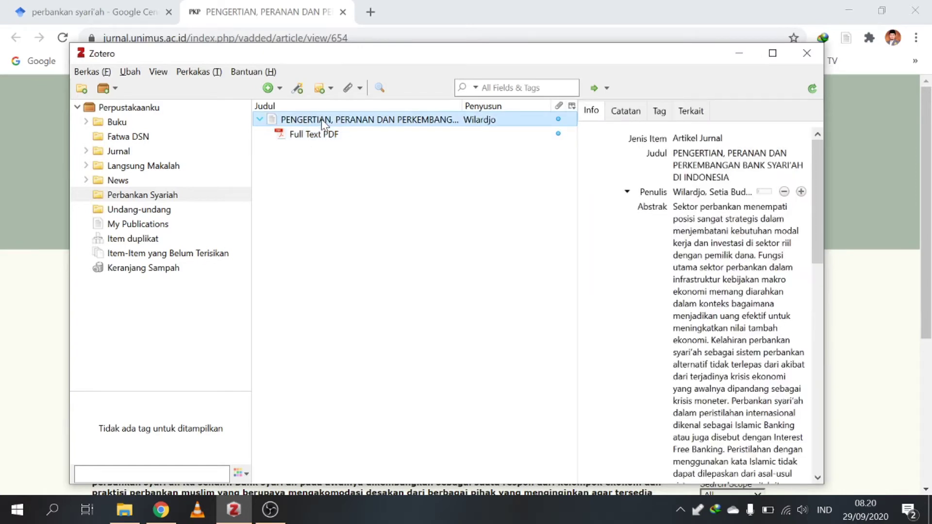
pyautogui.click(714, 171)
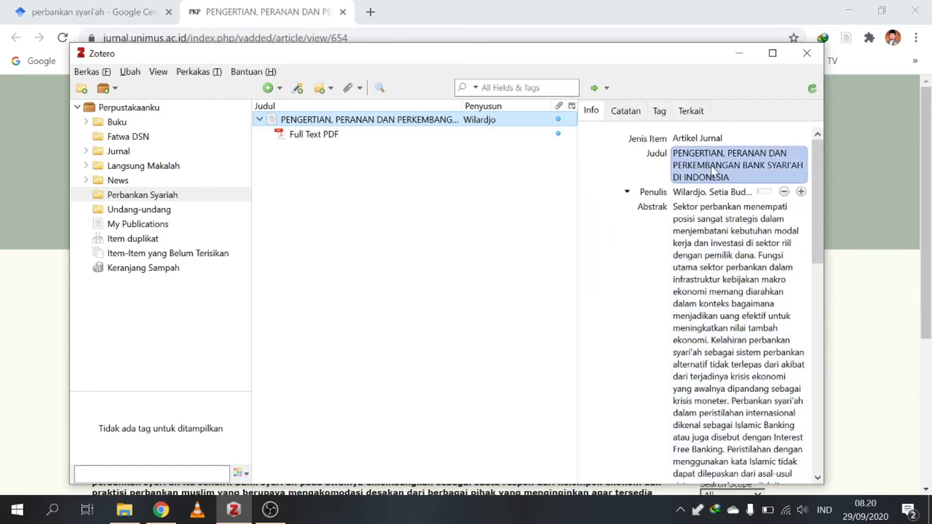
pyautogui.click(536, 125)
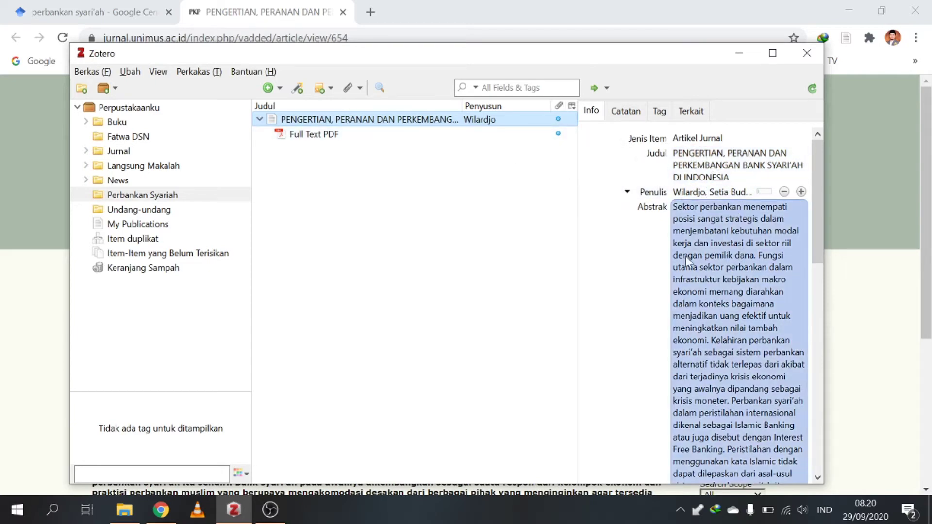
pyautogui.click(705, 191)
pyautogui.scroll(-5, 706, 196)
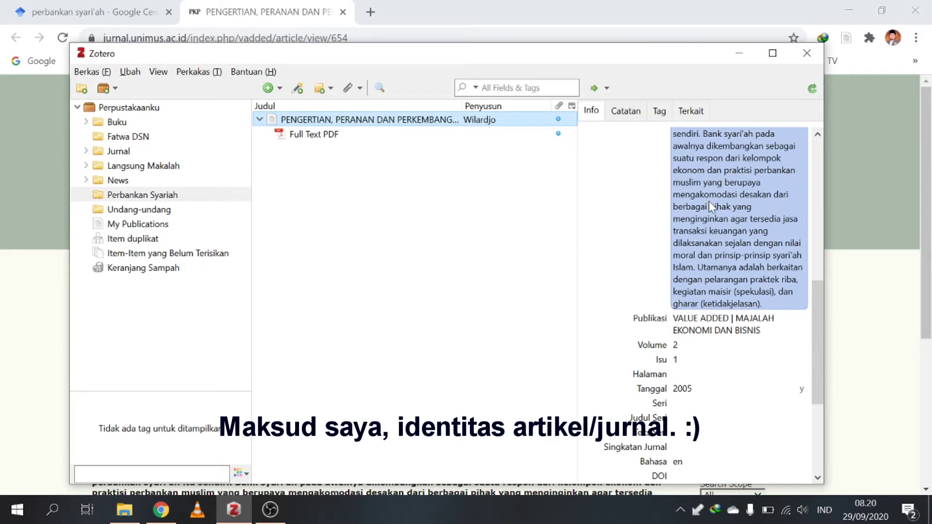
pyautogui.click(737, 257)
pyautogui.click(740, 275)
pyautogui.press('Tab')
pyautogui.press('Tab')
pyautogui.press('Tab')
pyautogui.press('Tab')
pyautogui.press('Tab')
pyautogui.press('Tab')
pyautogui.press('Tab')
pyautogui.press('Tab')
pyautogui.press('Tab')
pyautogui.press('Tab')
pyautogui.press('Tab')
pyautogui.press('Tab')
pyautogui.press('Tab')
pyautogui.press('Tab')
pyautogui.press('Tab')
pyautogui.press('Tab')
pyautogui.press('Tab')
pyautogui.press('Tab')
pyautogui.press('Tab')
pyautogui.hotkey('shift', 'Tab')
pyautogui.hotkey('shift', 'Tab')
pyautogui.hotkey('shift', 'Tab')
pyautogui.hotkey('shift', 'Tab')
pyautogui.hotkey('shift', 'Tab')
pyautogui.hotkey('shift', 'Tab')
pyautogui.hotkey('shift', 'Tab')
pyautogui.hotkey('shift', 'Tab')
pyautogui.hotkey('shift', 'Tab')
pyautogui.hotkey('shift', 'Tab')
pyautogui.hotkey('shift', 'Tab')
pyautogui.hotkey('shift', 'Tab')
pyautogui.hotkey('shift', 'Tab')
pyautogui.hotkey('shift', 'Tab')
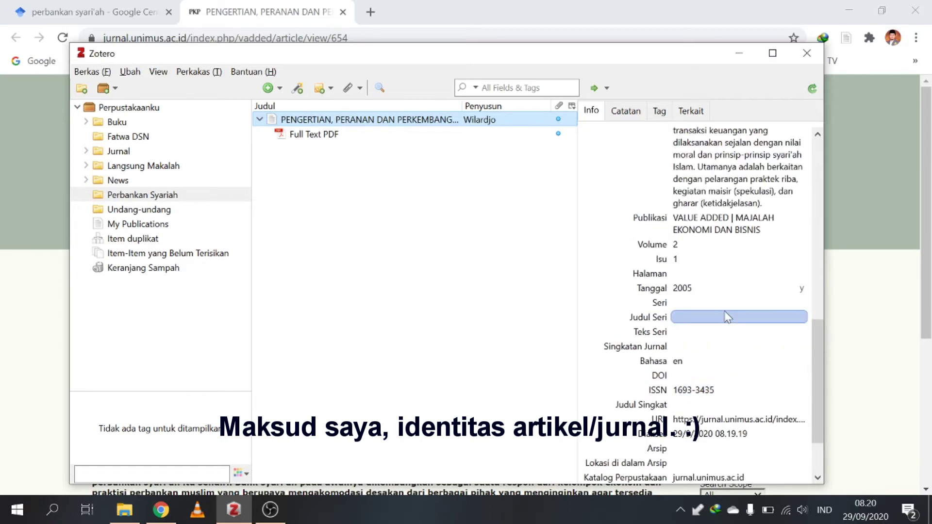
pyautogui.hotkey('shift', 'Tab')
pyautogui.hotkey('shift', 'Tab')
pyautogui.hotkey('shift', 'Tab')
pyautogui.hotkey('shift', 'Tab')
pyautogui.hotkey('shift', 'Tab')
pyautogui.hotkey('shift', 'Tab')
pyautogui.hotkey('shift', 'Tab')
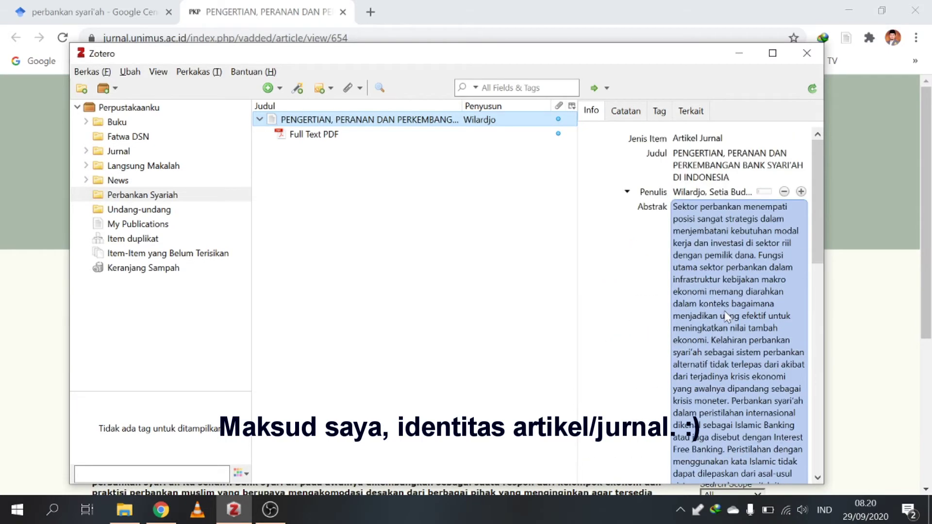
pyautogui.hotkey('shift', 'Tab')
pyautogui.hotkey('shift', 'Tab')
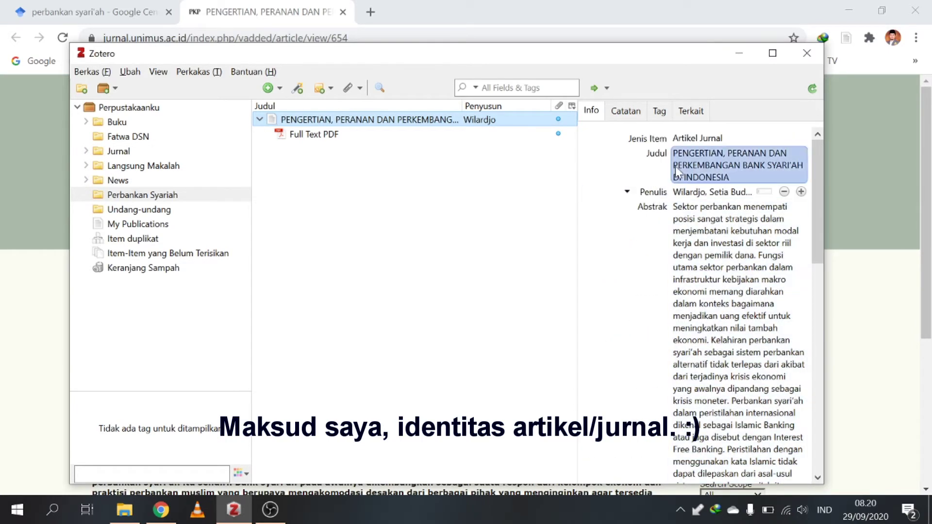
# Switch to Chrome and review the journal article page from its header down to the full-text and copyright sections.
pyautogui.click(279, 13)
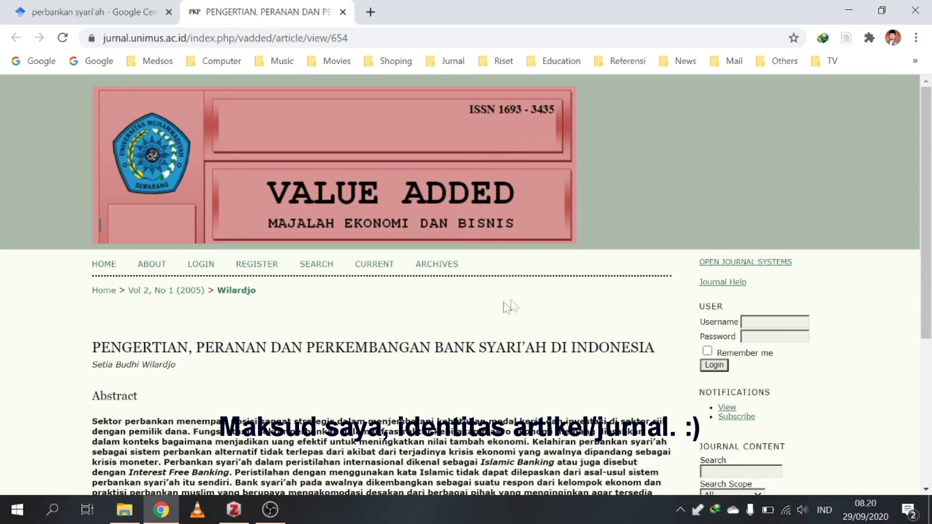
pyautogui.scroll(-5, 510, 307)
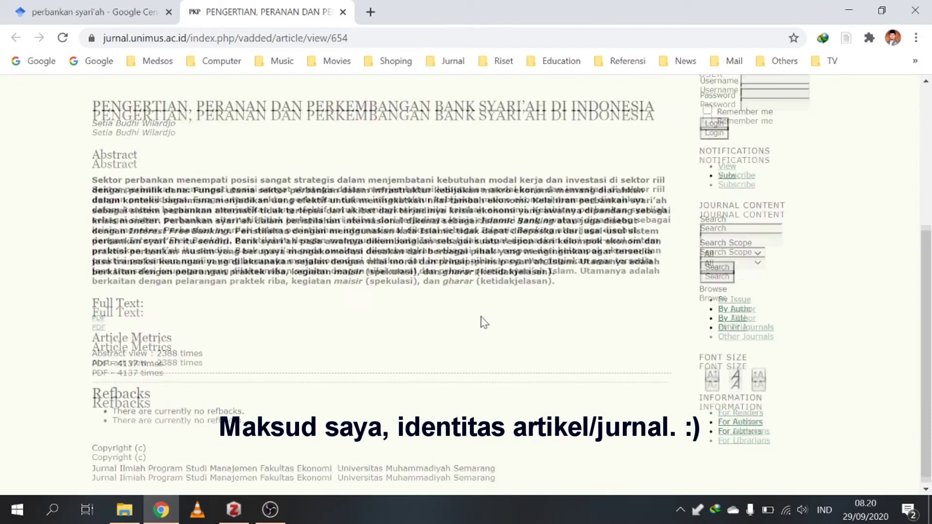
pyautogui.scroll(5, 483, 322)
pyautogui.scroll(-1, 480, 320)
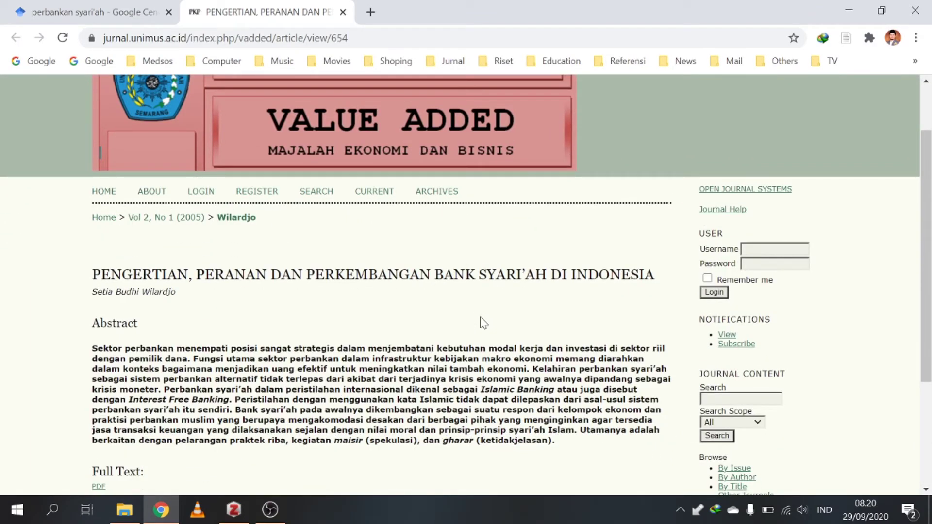
pyautogui.scroll(1, 482, 322)
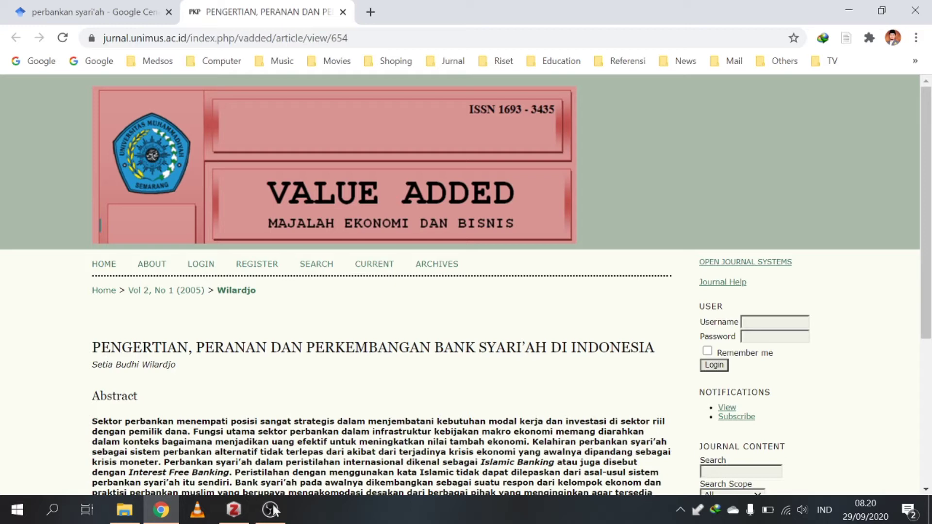
# Switch to Zotero and open the saved article's title for editing.
pyautogui.moveTo(278, 512)
pyautogui.click(233, 510)
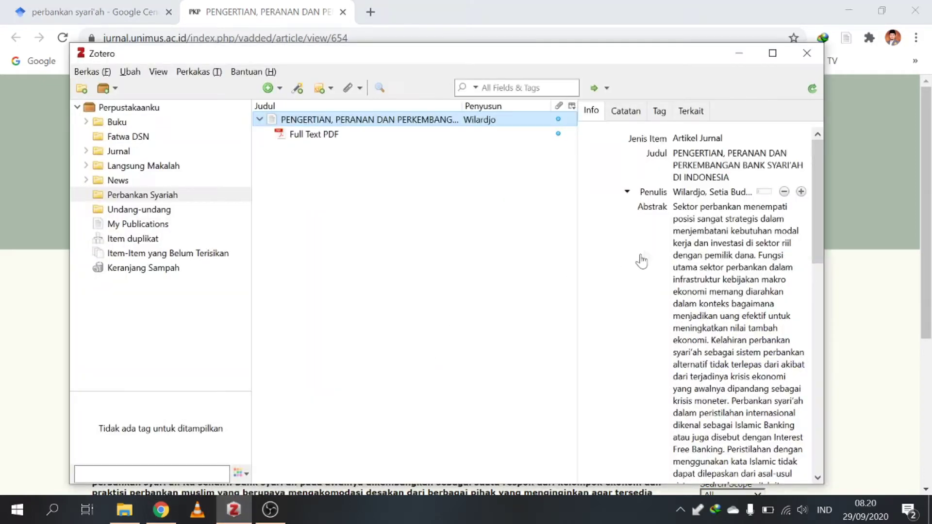
pyautogui.click(703, 228)
pyautogui.click(711, 167)
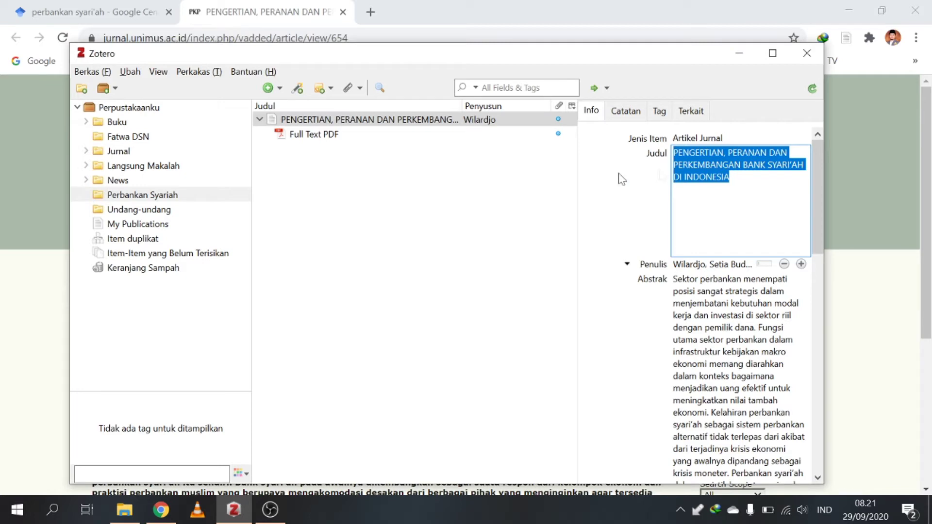
# Return to Chrome and review the article page's abstract and full-text PDF link.
pyautogui.click(31, 141)
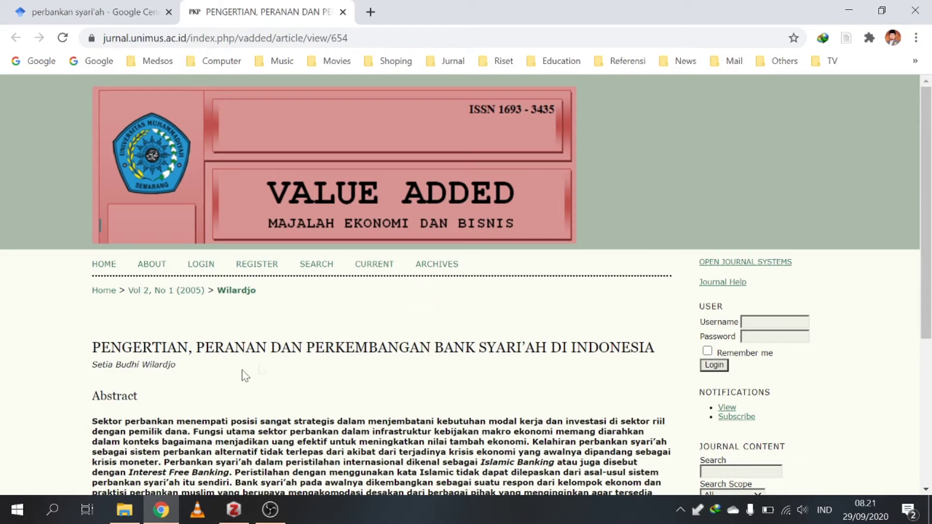
pyautogui.scroll(-3, 262, 362)
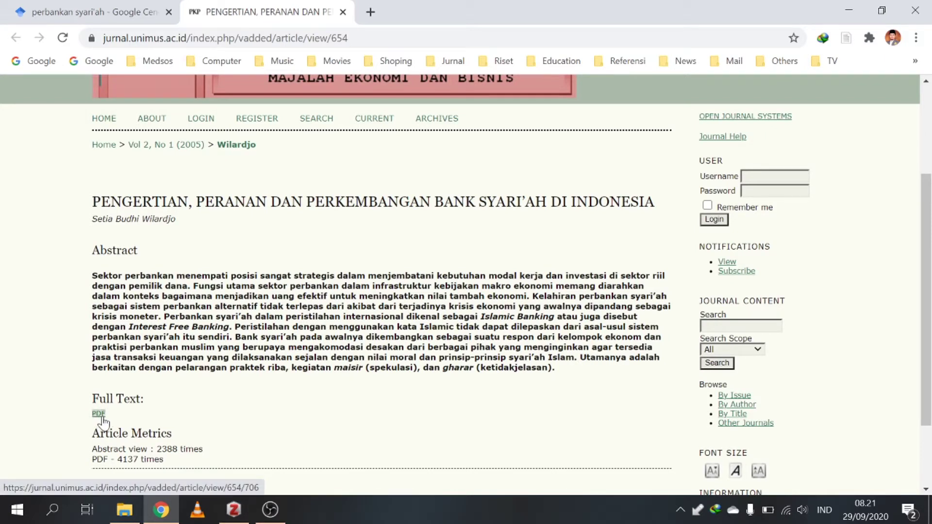
pyautogui.scroll(1, 553, 256)
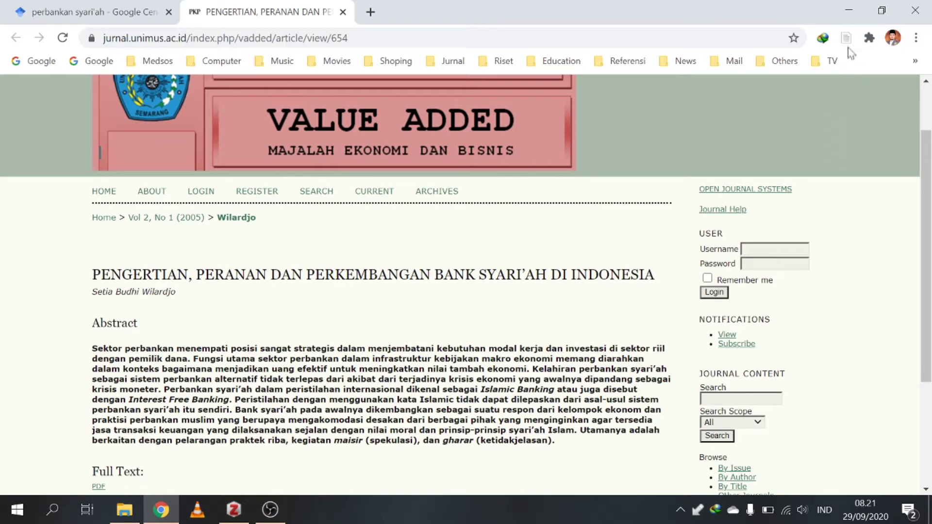
# Return to the Google Scholar results and open the article "Konsep pembiayaan Dalam perbankan syari'ah" in a new tab.
pyautogui.scroll(-1, 194, 395)
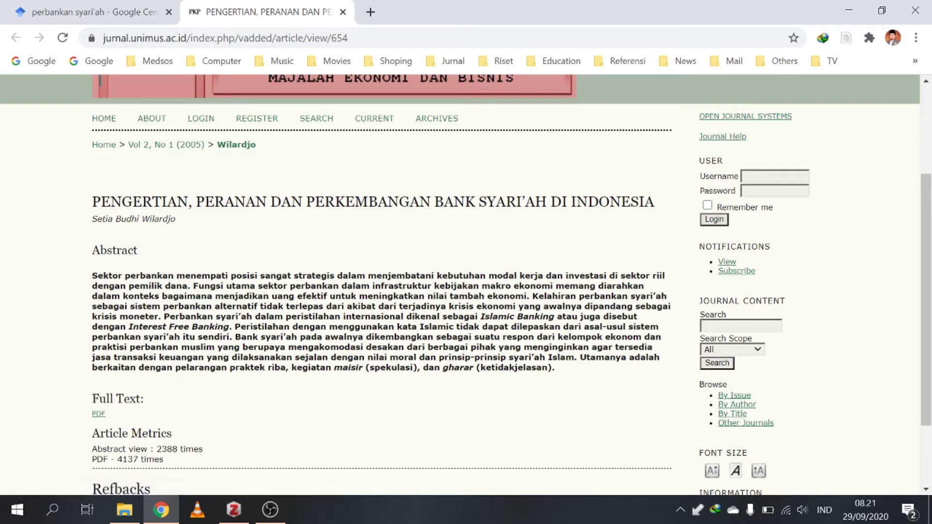
pyautogui.click(87, 12)
pyautogui.scroll(-1, 296, 272)
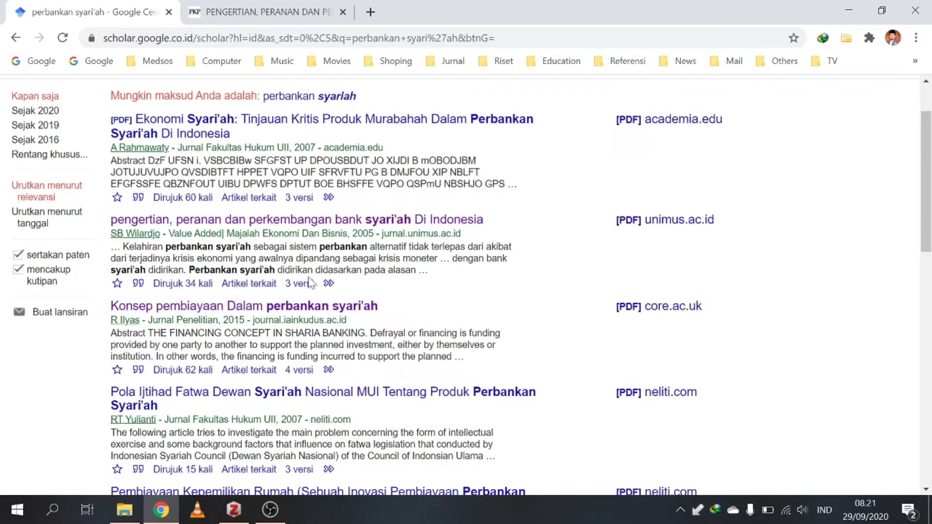
pyautogui.rightClick(297, 309)
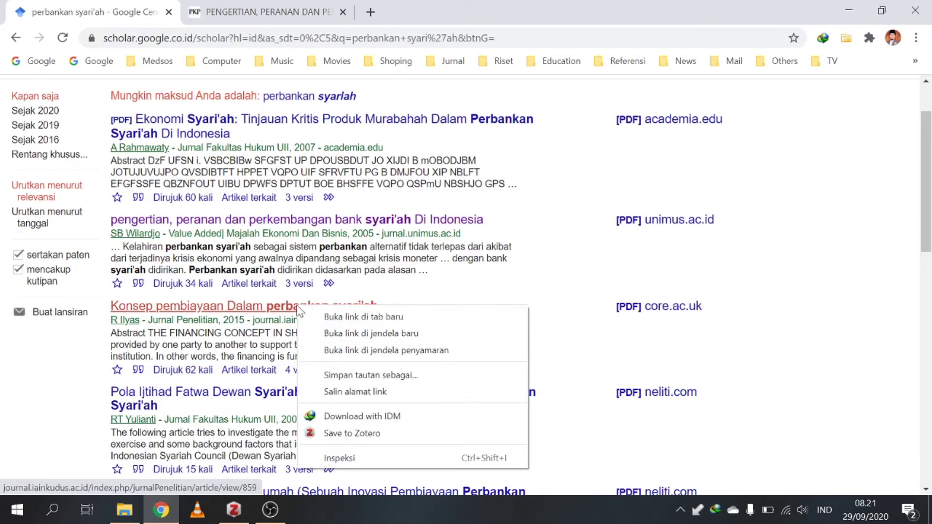
pyautogui.click(321, 316)
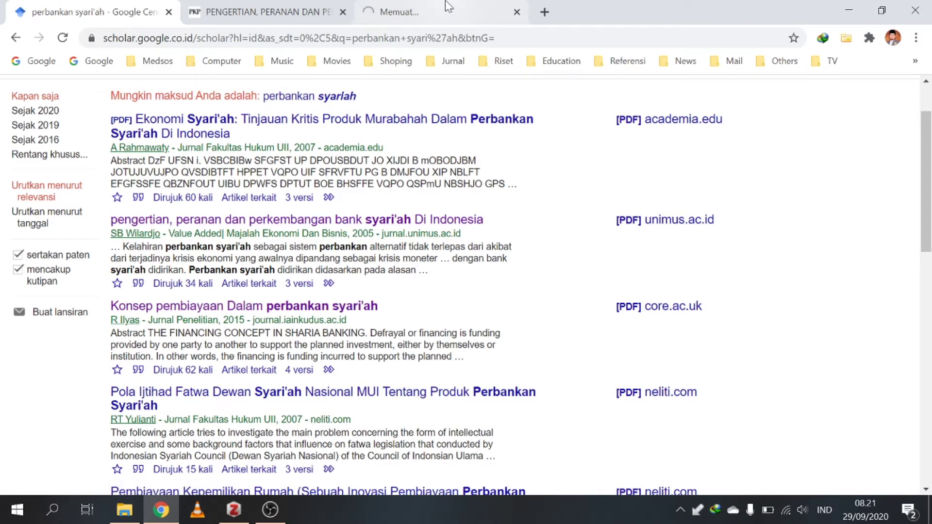
pyautogui.click(447, 7)
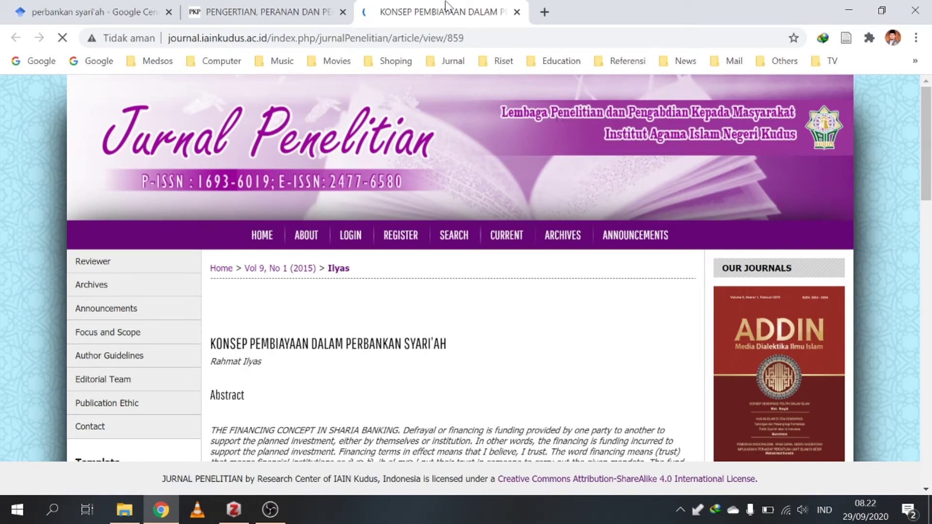
# Save the "Konsep Pembiayaan dalam Perbankan Syari'ah" article from its journal page to Zotero.
pyautogui.scroll(-1, 404, 104)
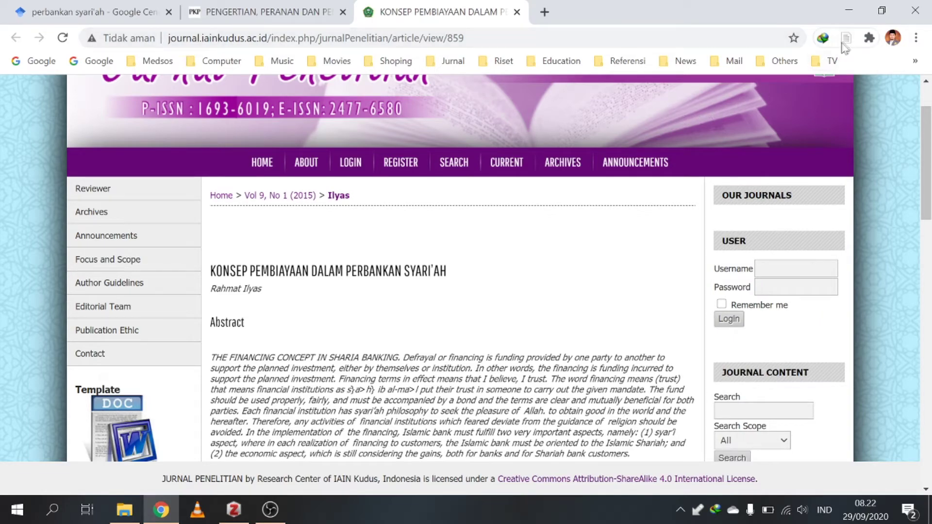
pyautogui.scroll(-1, 396, 302)
pyautogui.scroll(-3, 397, 303)
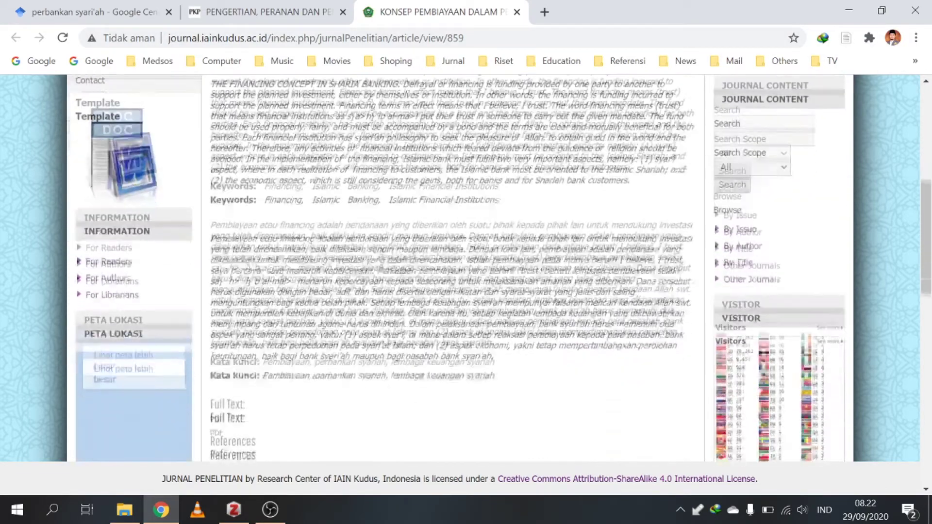
pyautogui.scroll(5, 743, 202)
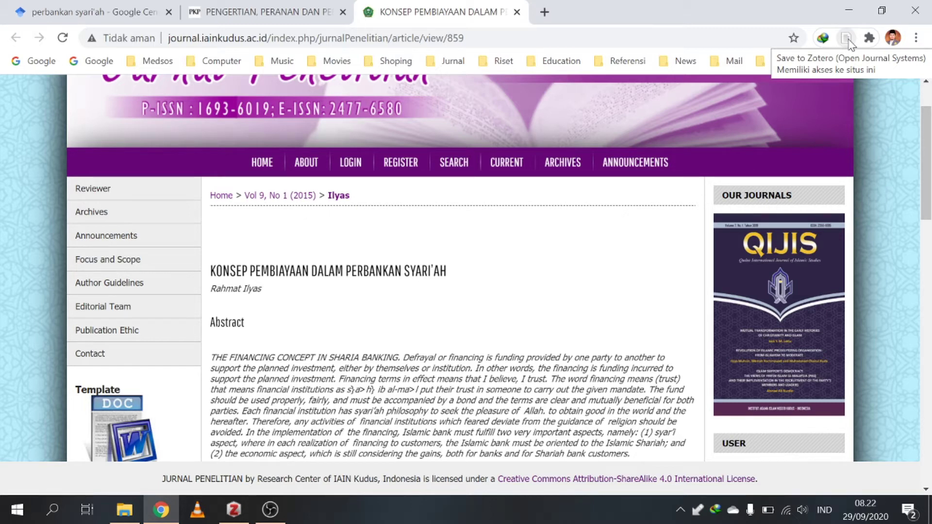
pyautogui.click(848, 43)
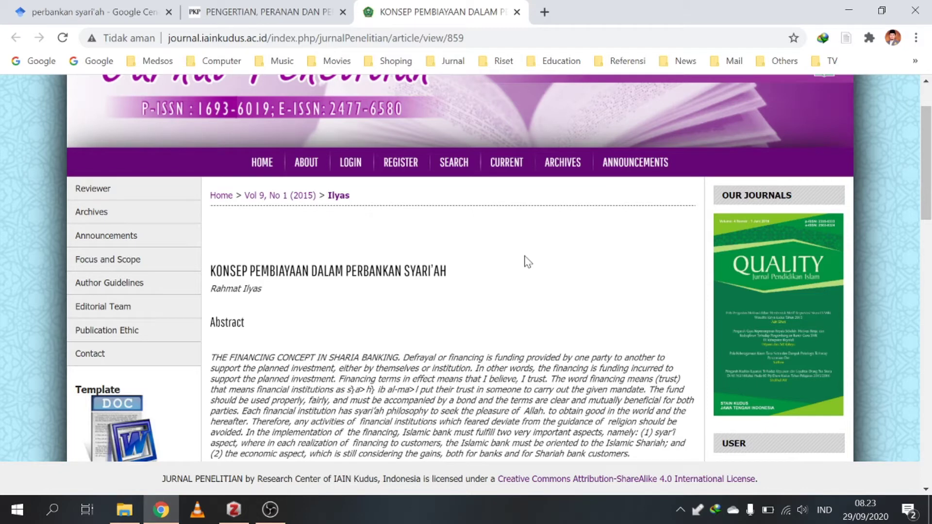
# Switch to Zotero and compare the details of the two articles in the Perbankan Syariah collection.
pyautogui.click(233, 508)
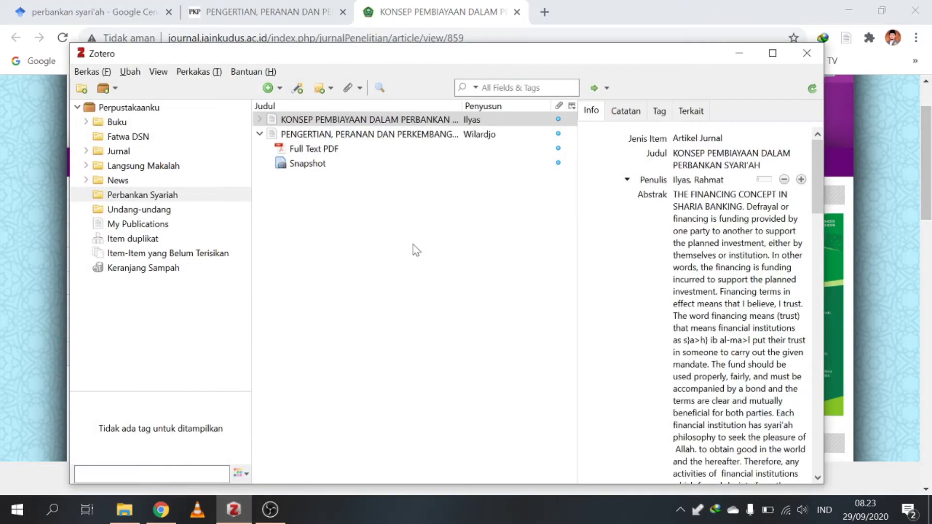
pyautogui.click(298, 136)
pyautogui.click(298, 121)
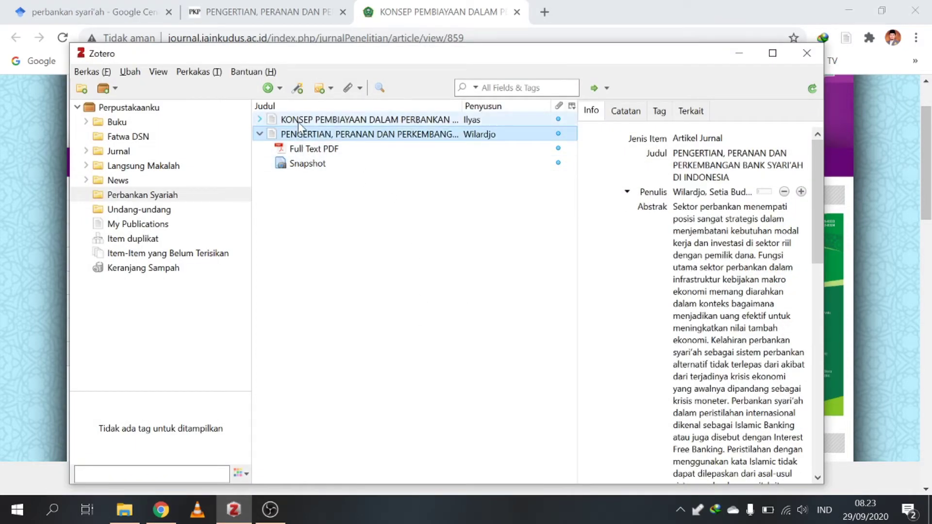
pyautogui.click(298, 136)
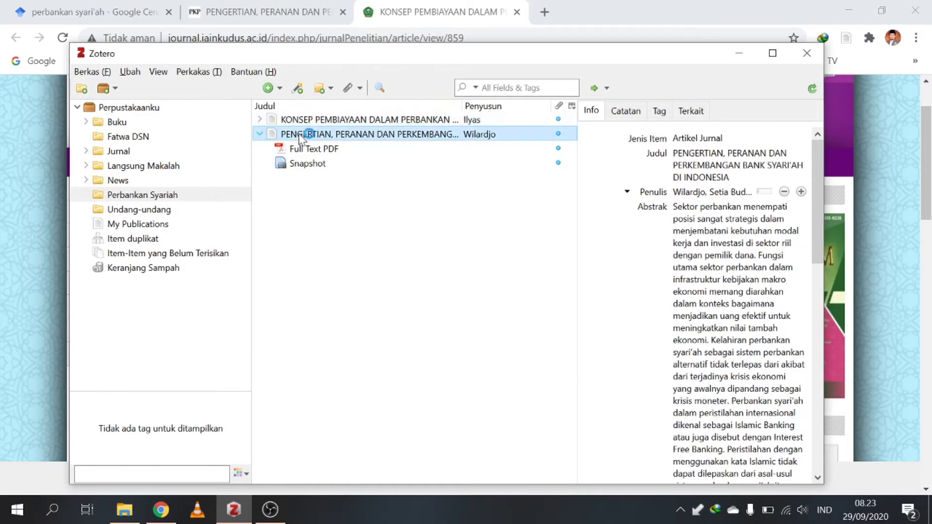
pyautogui.click(298, 122)
# Switch to Chrome and search Google Scholar for "halal tourism" in place of the previous query.
pyautogui.click(282, 12)
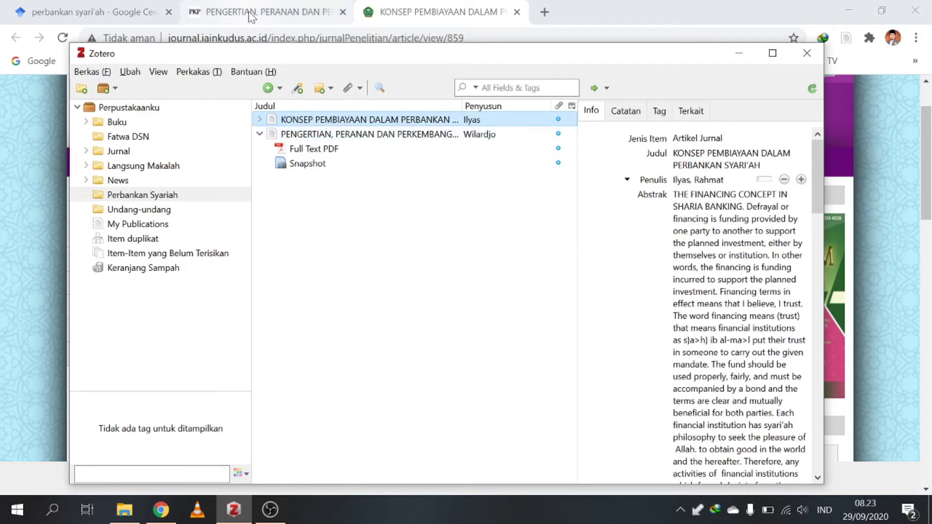
pyautogui.click(82, 14)
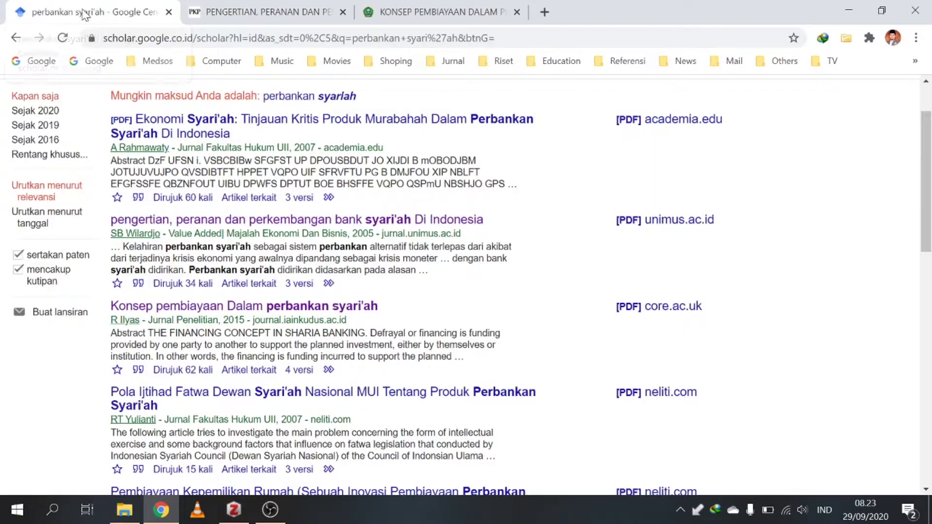
pyautogui.scroll(2, 299, 274)
pyautogui.moveTo(290, 99); pyautogui.dragTo(135, 121)
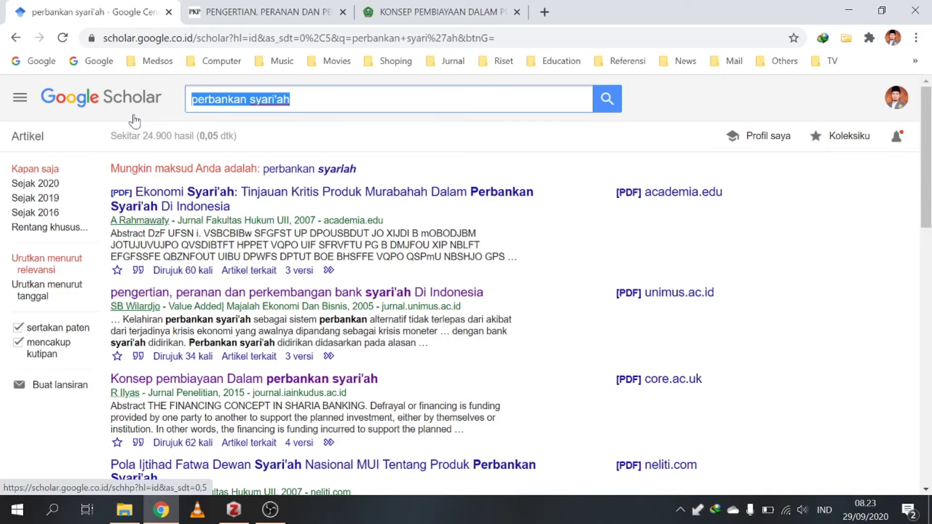
pyautogui.write('halal tourism')
pyautogui.press('Return')
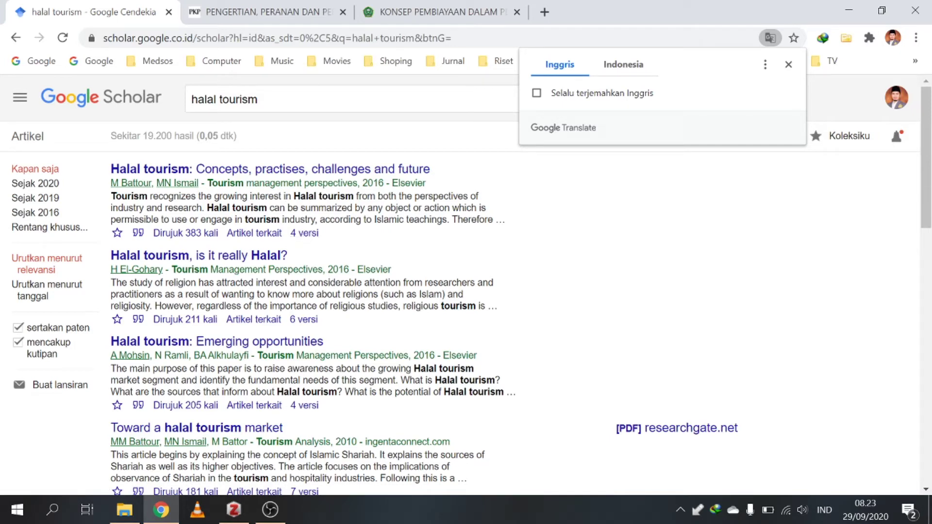
# Open the result "Halal tourism: Concepts, practises, challenges and future" in a new tab and dismiss the translation offer.
pyautogui.rightClick(342, 170)
pyautogui.click(407, 180)
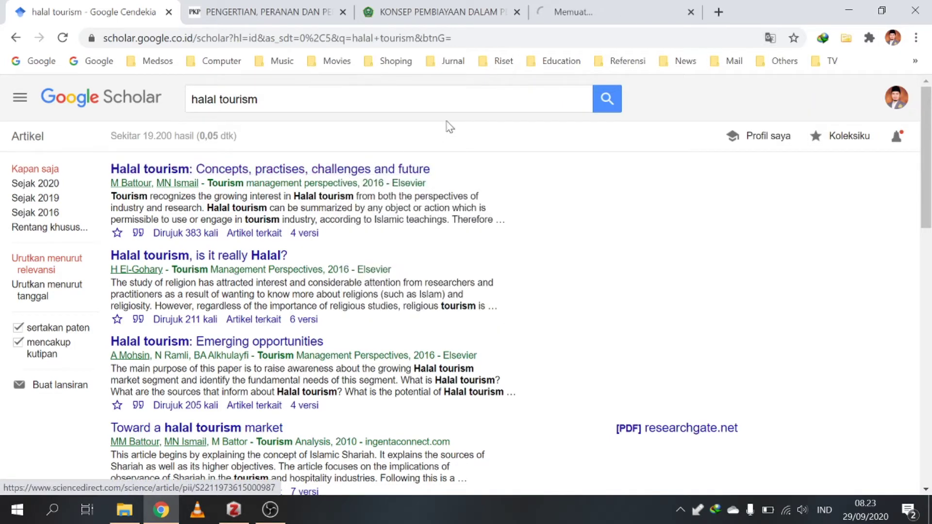
pyautogui.click(565, 19)
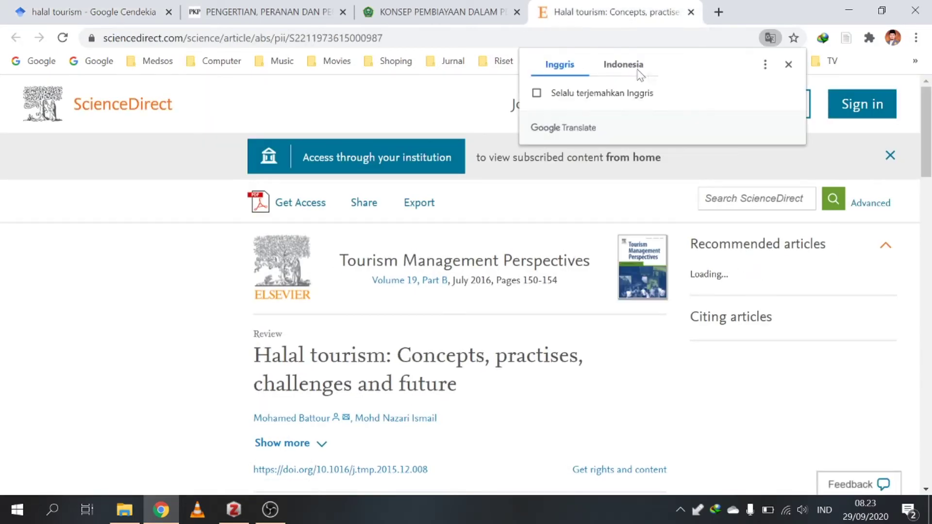
pyautogui.click(787, 65)
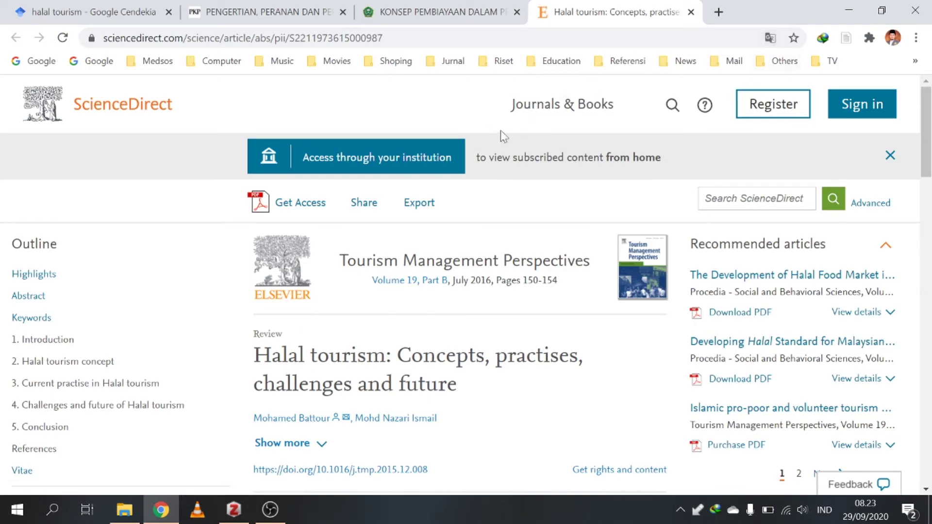
# Review the ScienceDirect article's highlights and abstract, and save the article to Zotero's Perbankan Syariah collection.
pyautogui.scroll(-5, 473, 201)
pyautogui.scroll(5, 472, 216)
pyautogui.scroll(-5, 476, 370)
pyautogui.scroll(-10, 486, 345)
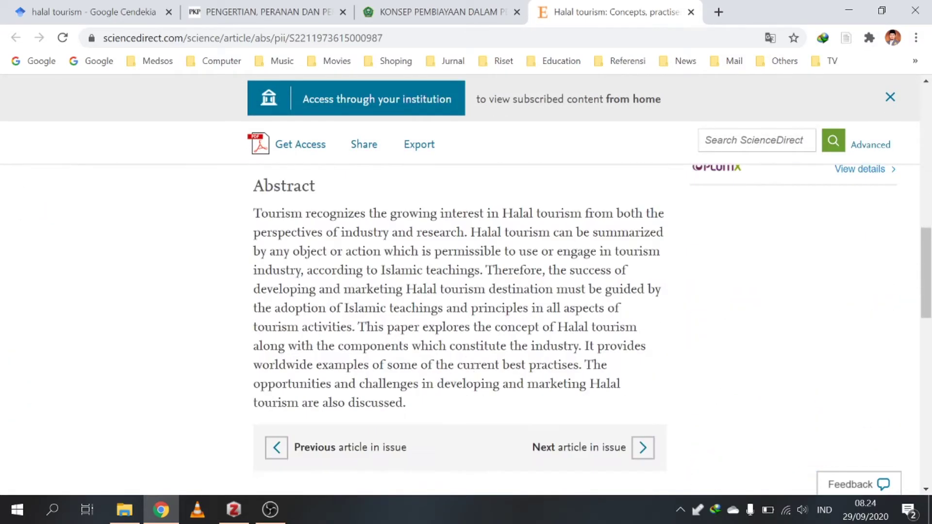
pyautogui.scroll(10, 486, 344)
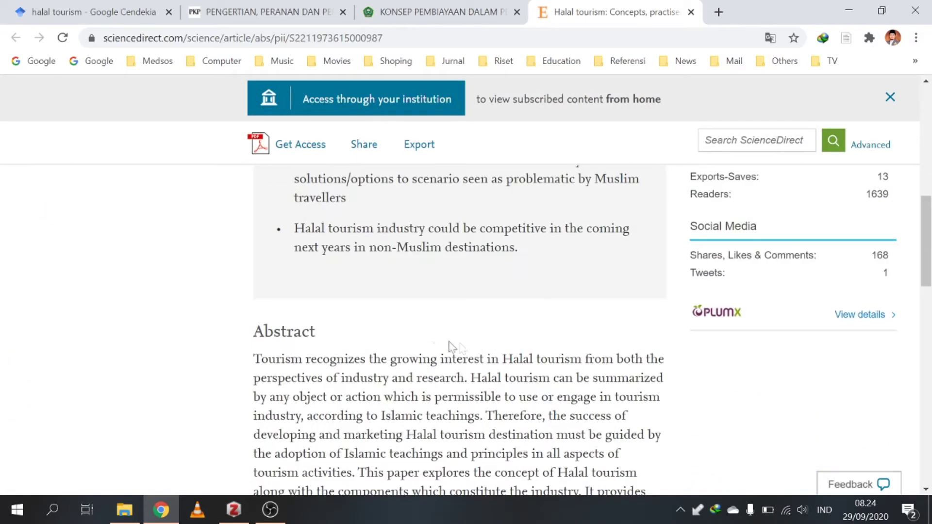
pyautogui.scroll(5, 443, 276)
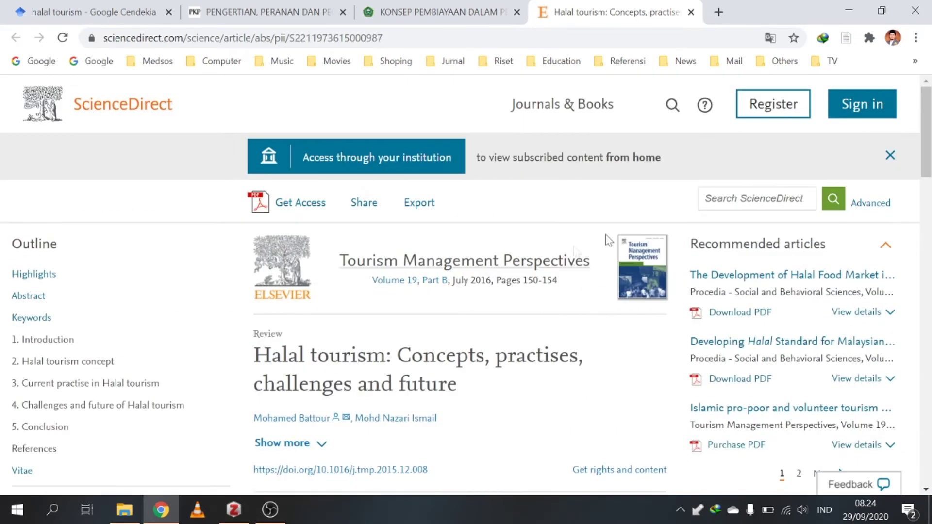
pyautogui.click(846, 39)
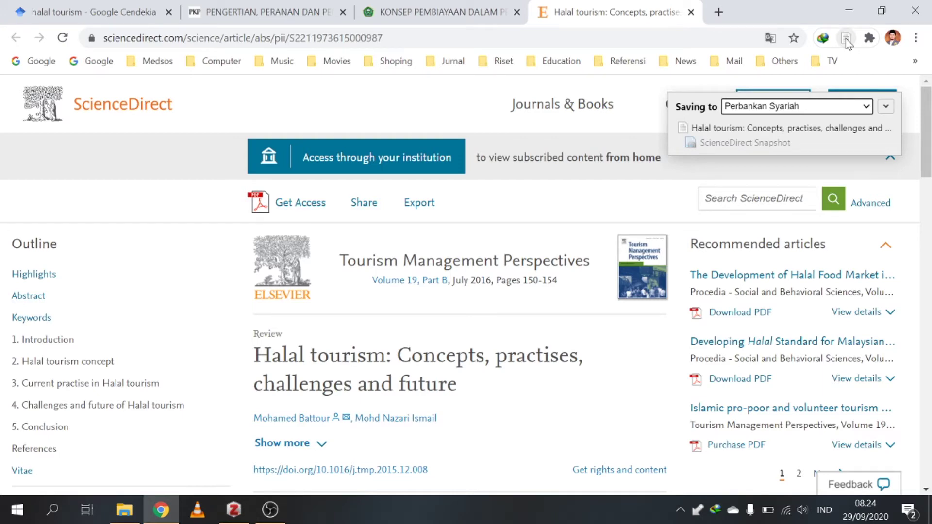
# Switch to Zotero, expand the halal tourism article in the Perbankan Syariah collection and examine its attachments.
pyautogui.click(233, 509)
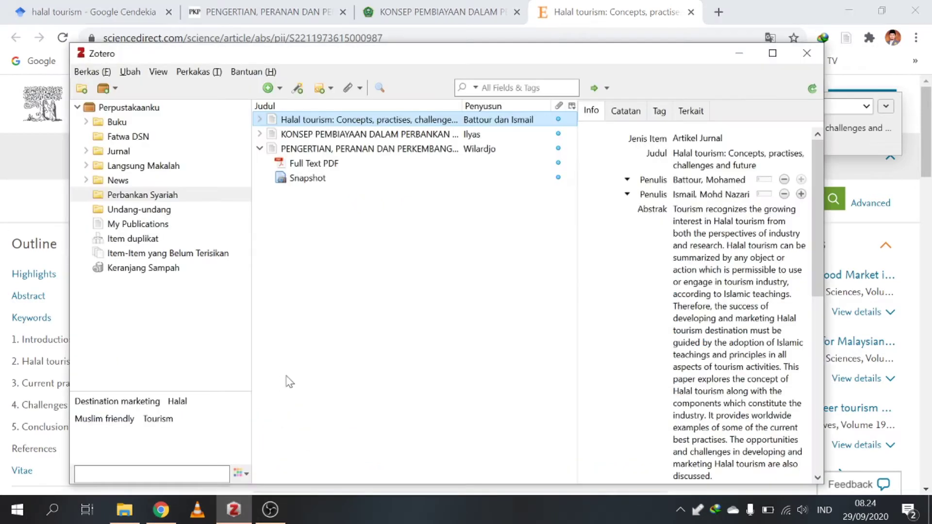
pyautogui.click(121, 198)
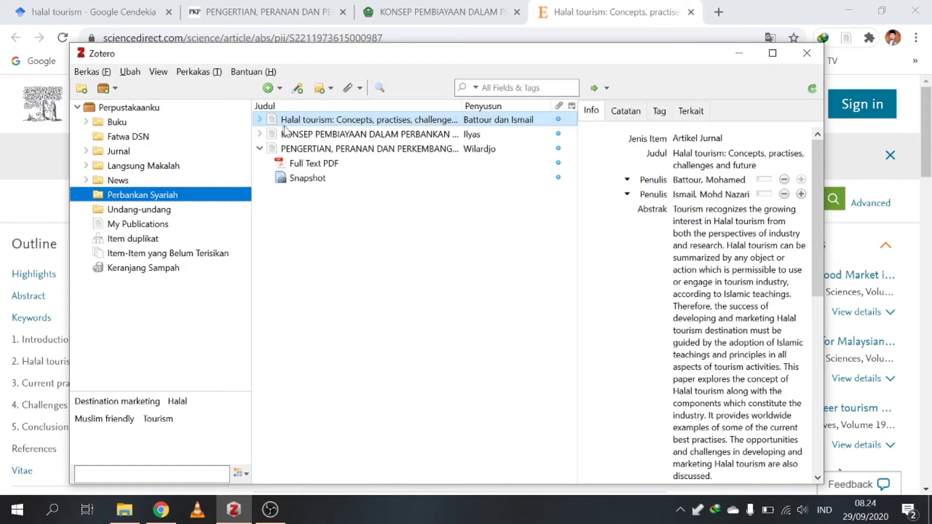
pyautogui.click(261, 121)
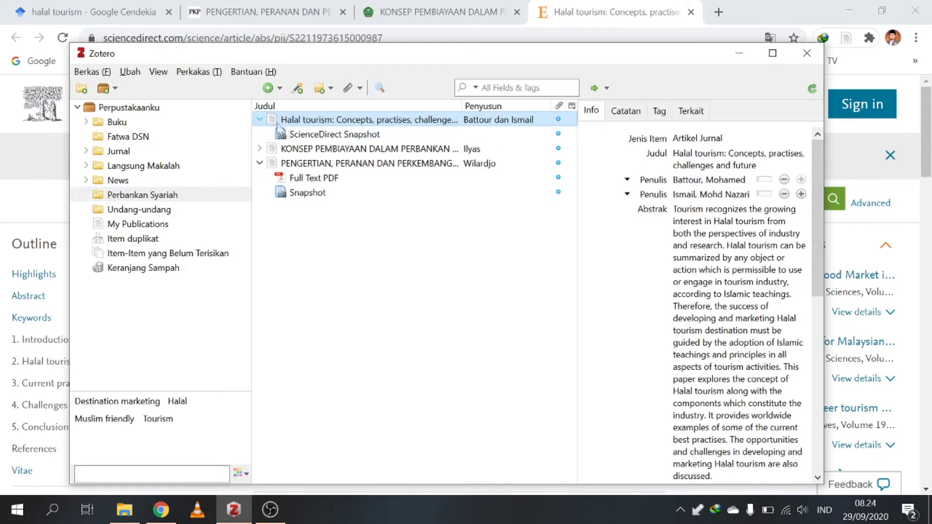
pyautogui.click(325, 133)
pyautogui.click(330, 122)
pyautogui.click(332, 133)
pyautogui.click(330, 122)
# Return to Chrome and open the bookmarked Sci-Hub site from the Riset folder in a new tab.
pyautogui.click(566, 15)
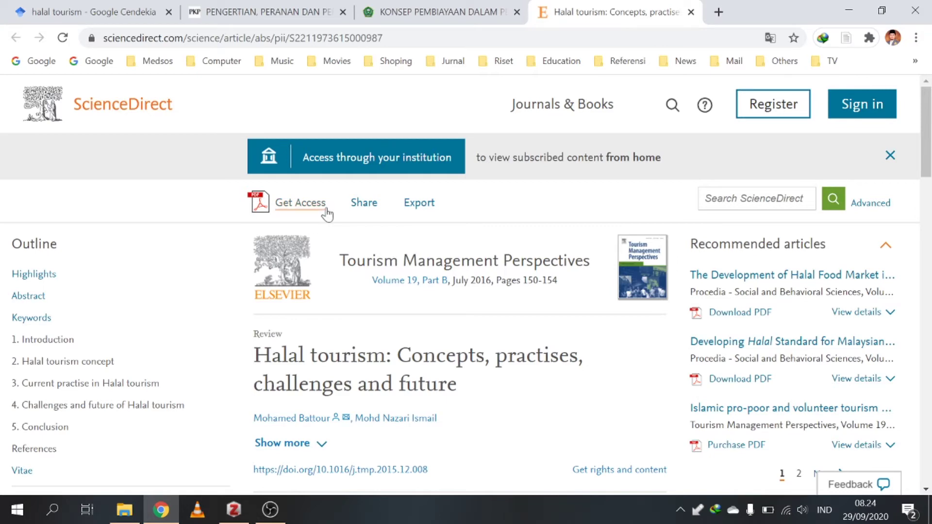
pyautogui.click(393, 62)
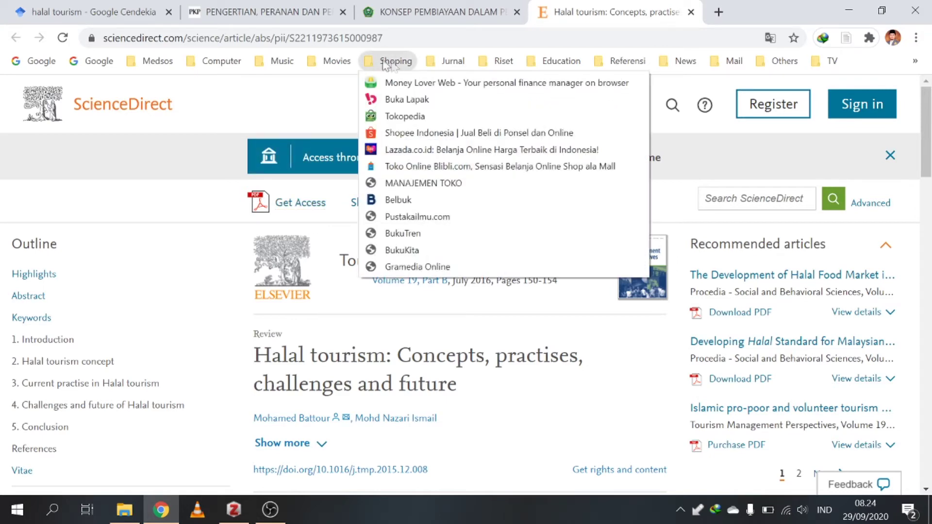
pyautogui.moveTo(449, 63)
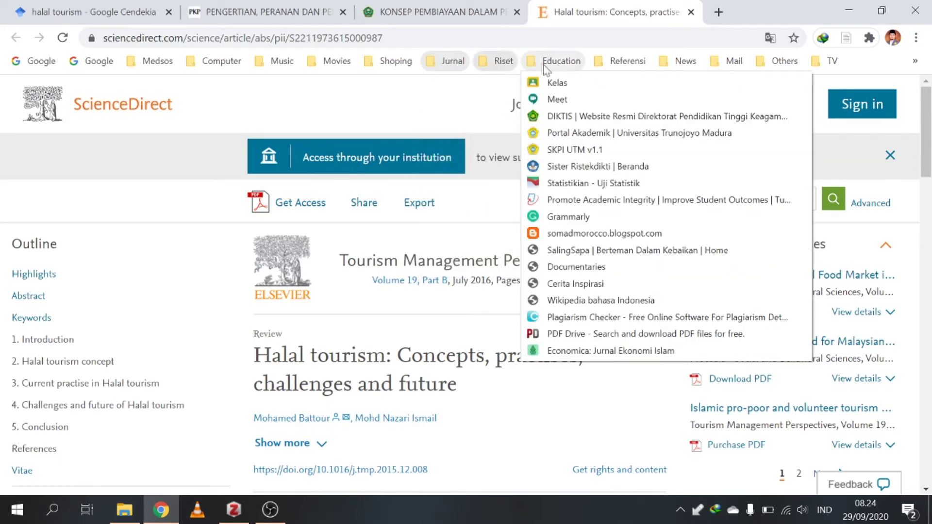
pyautogui.moveTo(503, 62)
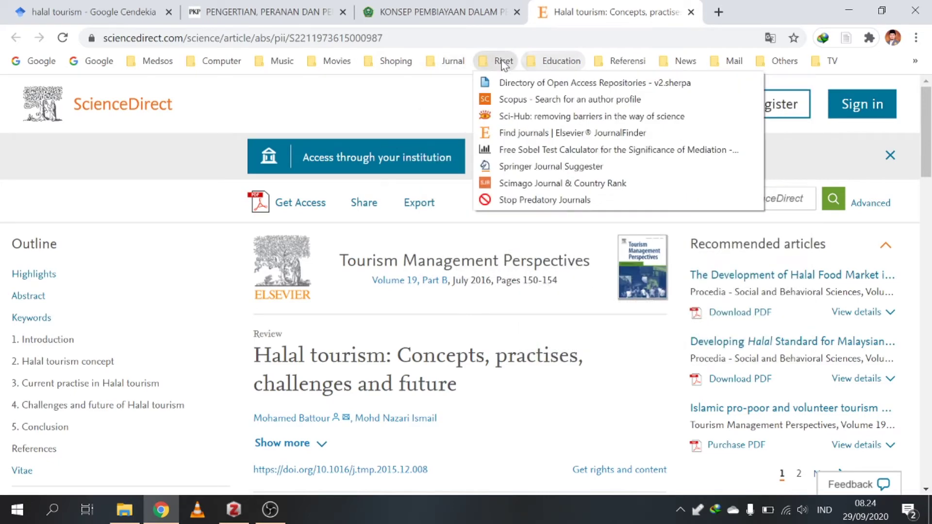
pyautogui.rightClick(514, 132)
pyautogui.click(528, 131)
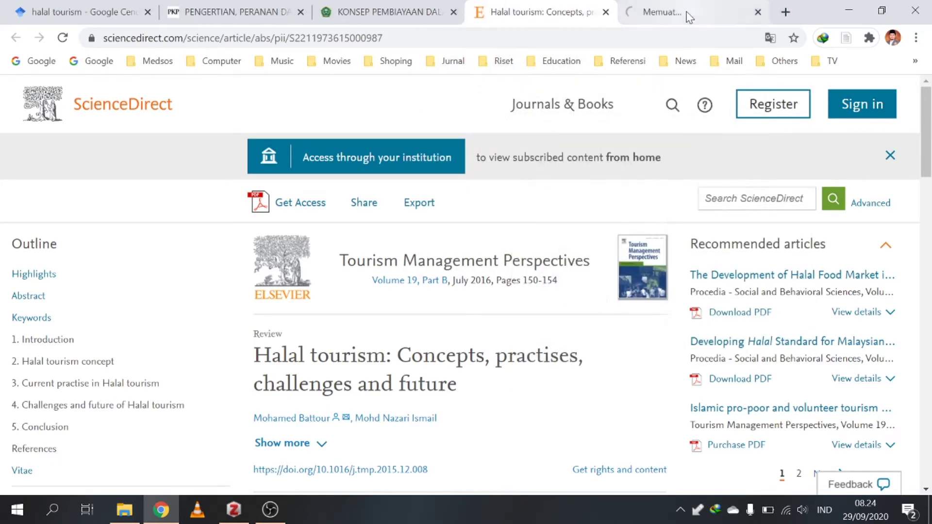
pyautogui.click(687, 16)
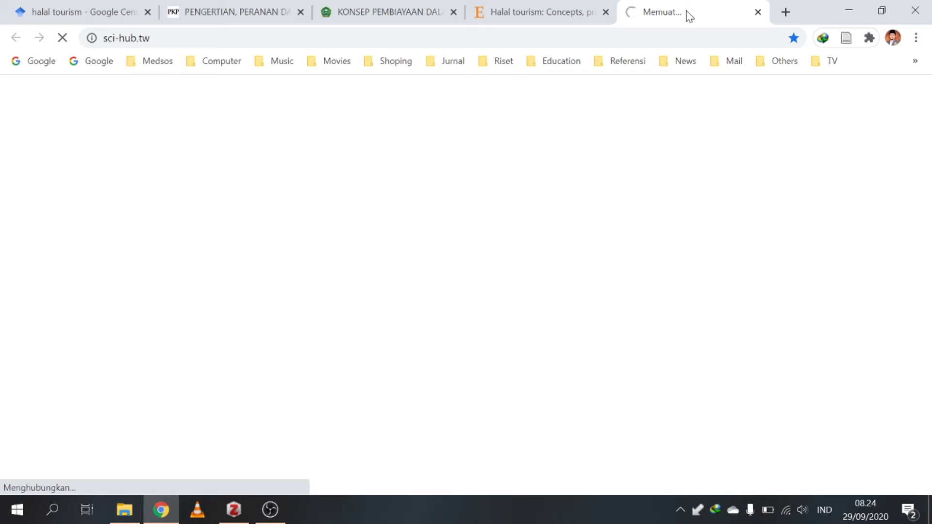
# Go back to the ScienceDirect article and check its saved entry in Zotero against the article page.
pyautogui.click(545, 15)
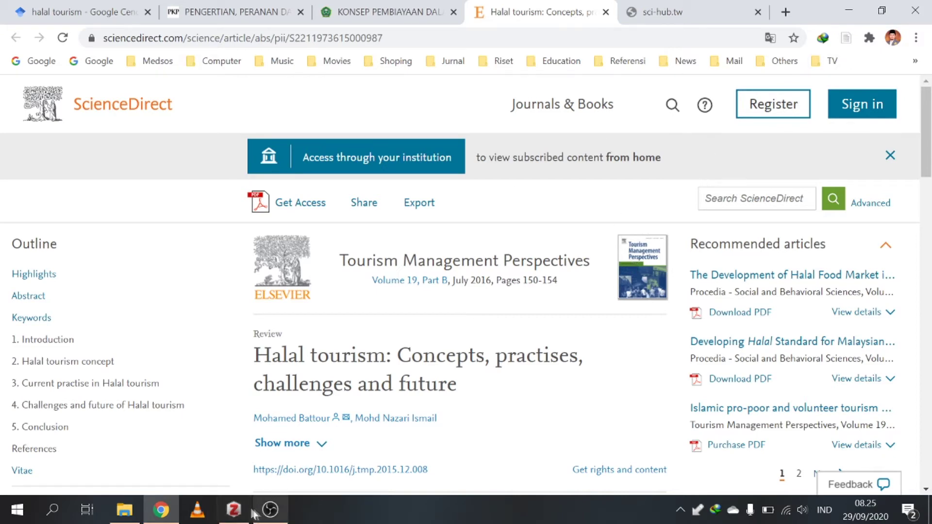
pyautogui.click(233, 510)
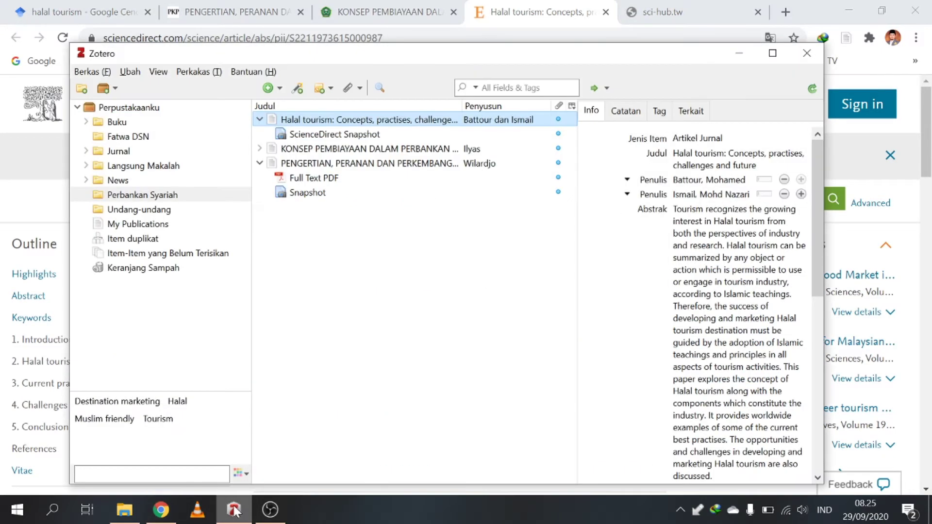
pyautogui.click(500, 10)
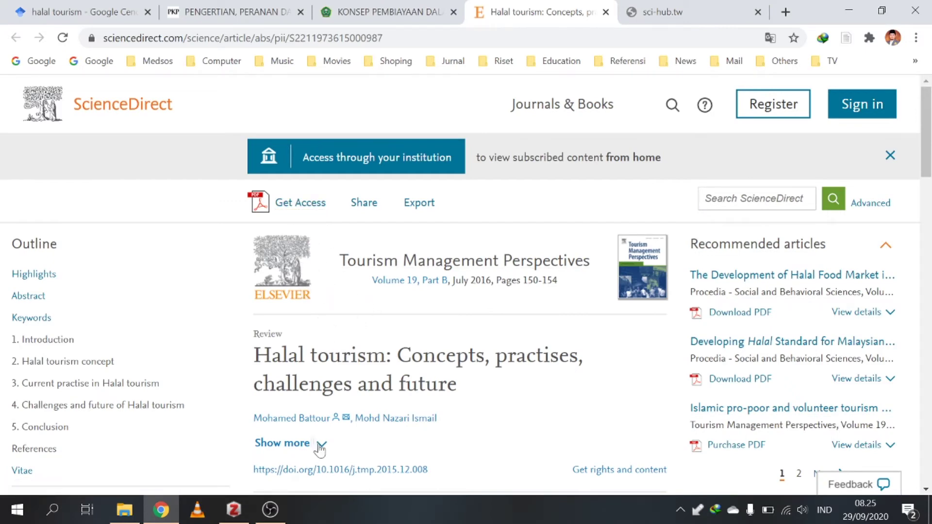
pyautogui.click(240, 514)
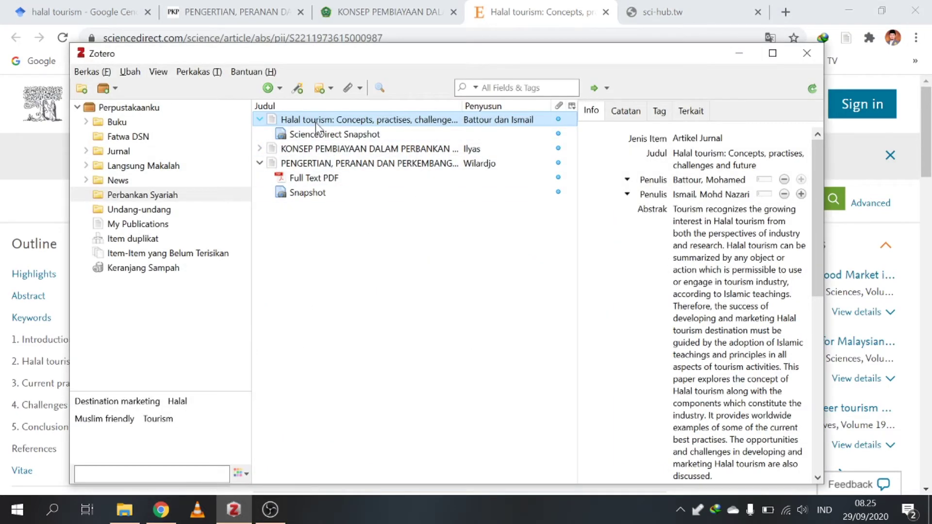
pyautogui.rightClick(315, 119)
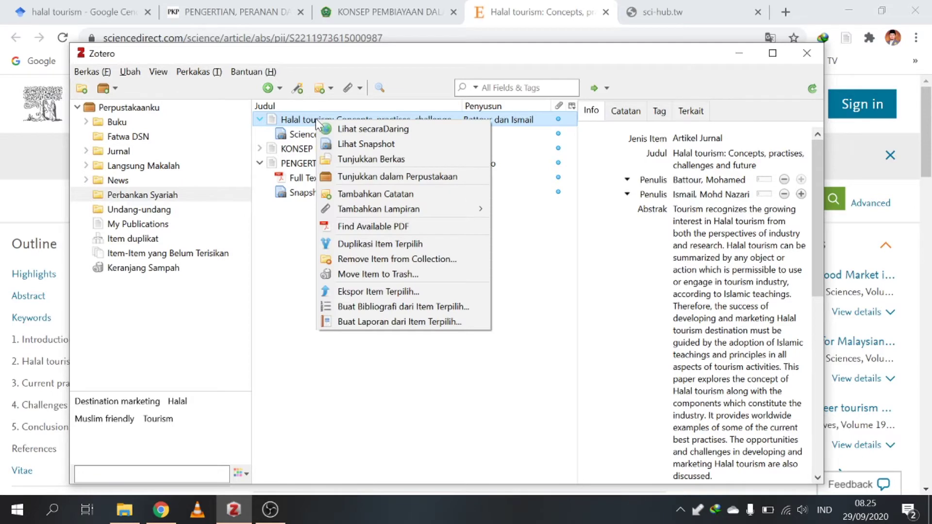
pyautogui.moveTo(455, 207)
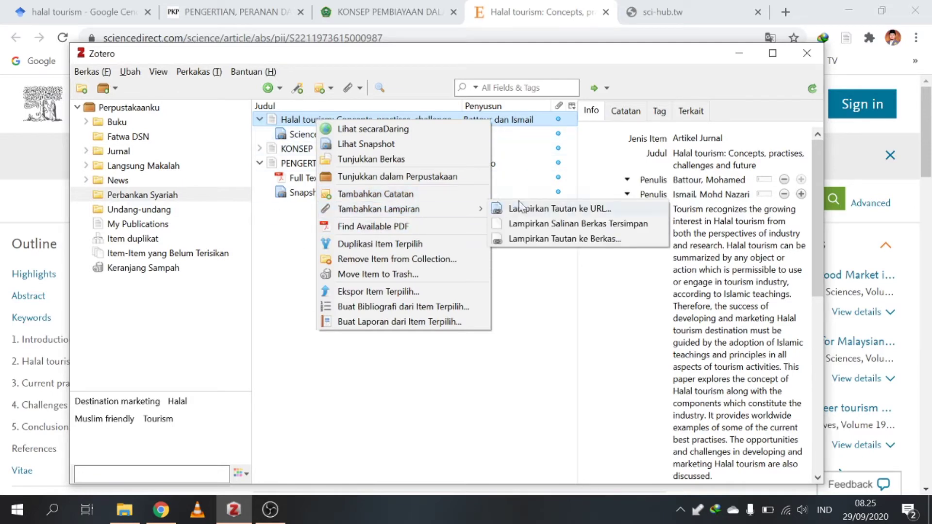
pyautogui.click(578, 224)
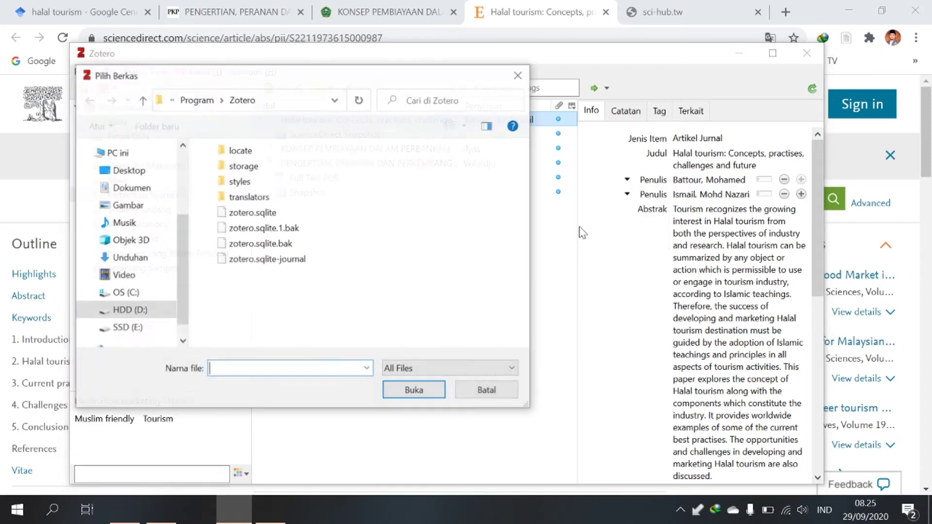
pyautogui.click(130, 311)
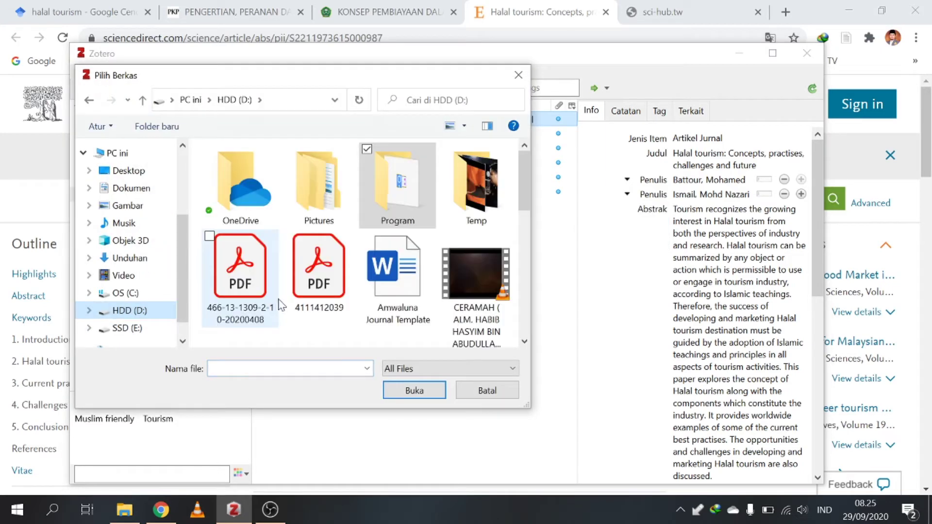
pyautogui.click(242, 287)
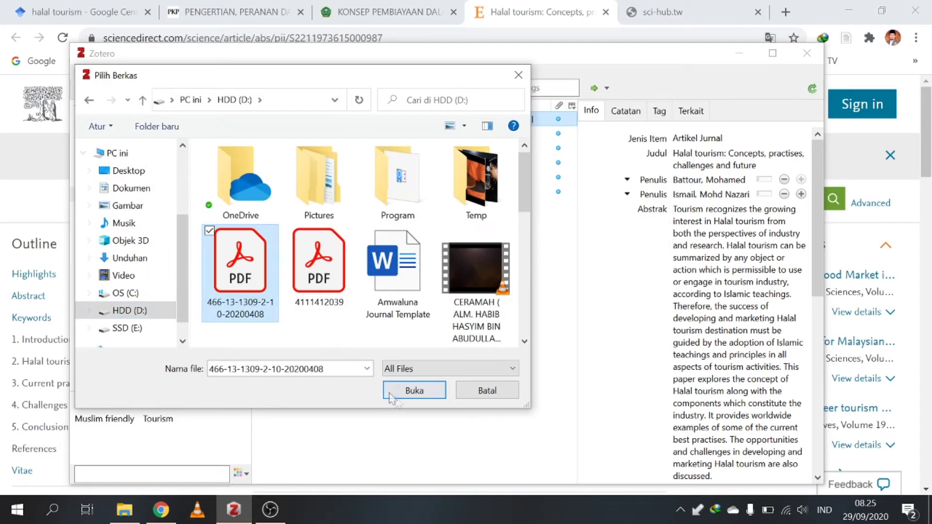
pyautogui.click(412, 389)
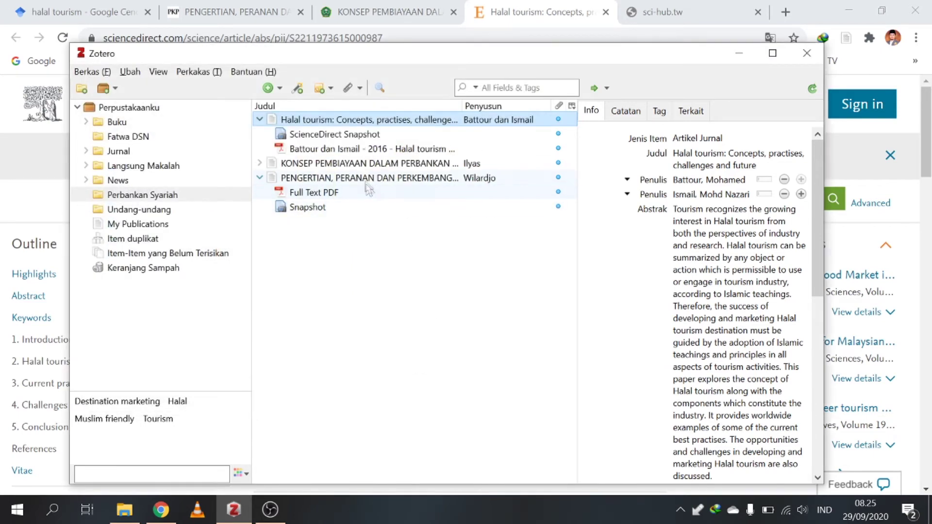
pyautogui.click(354, 148)
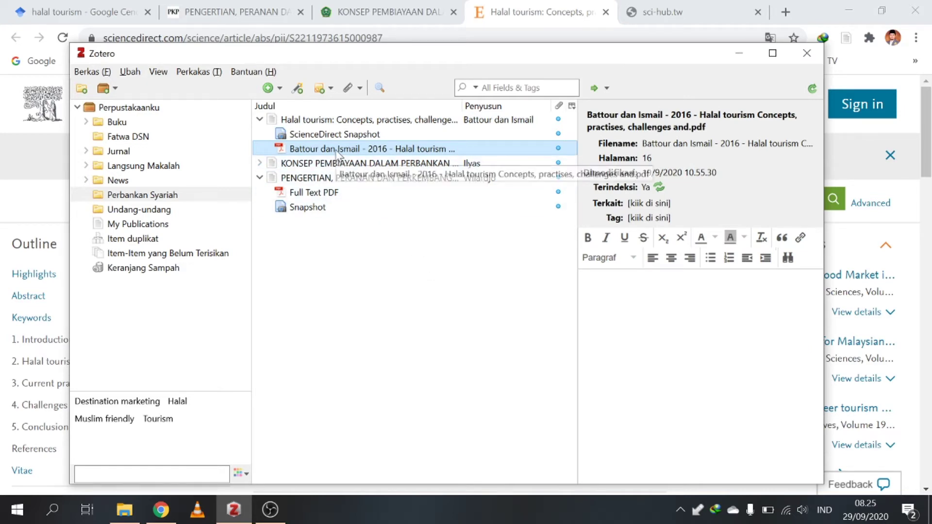
pyautogui.click(329, 121)
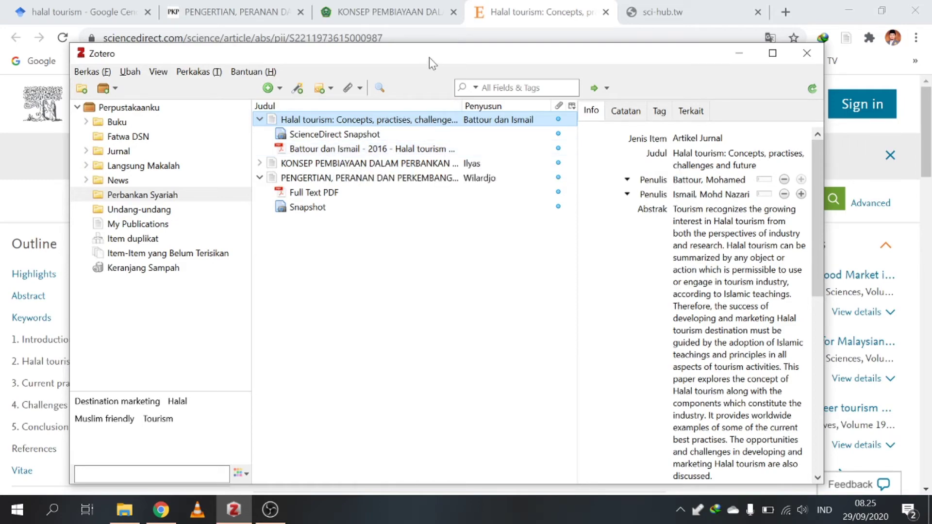
# Return to Chrome and close the ScienceDirect article and Sci-Hub tabs.
pyautogui.press('super+Down')
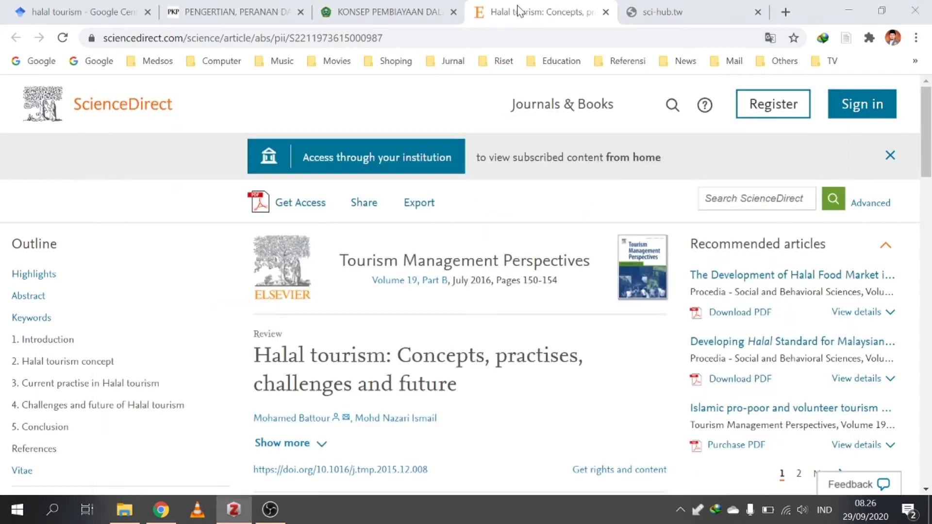
pyautogui.click(603, 13)
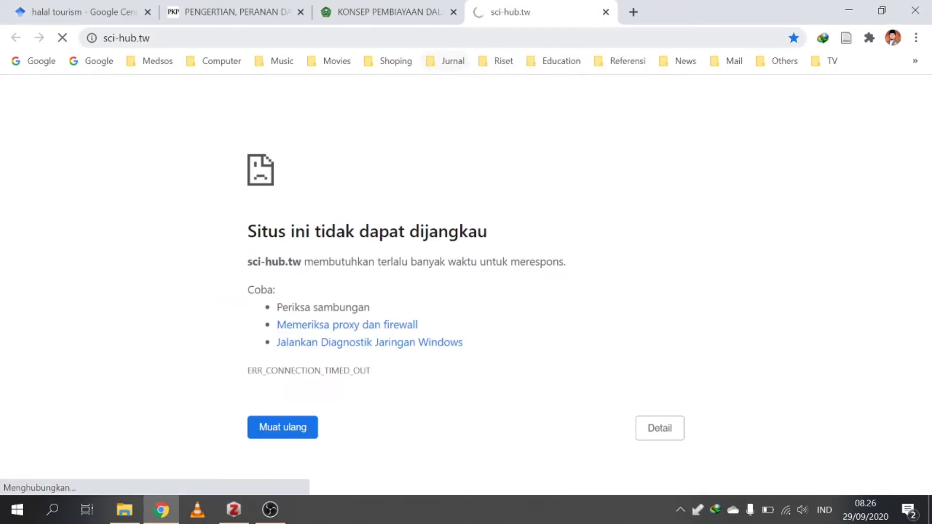
pyautogui.click(605, 13)
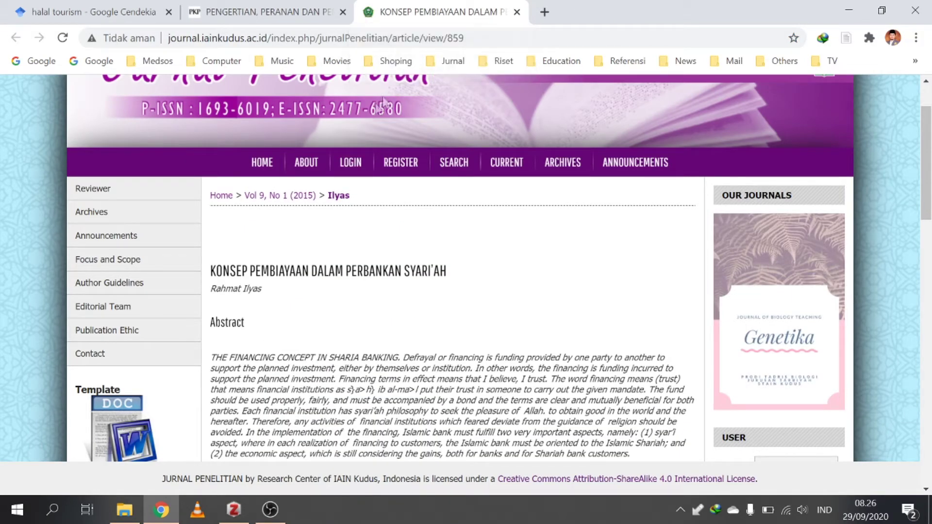
# Search Google for "tren peningkatan perbankan syari'ah" in the current tab.
pyautogui.click(416, 39)
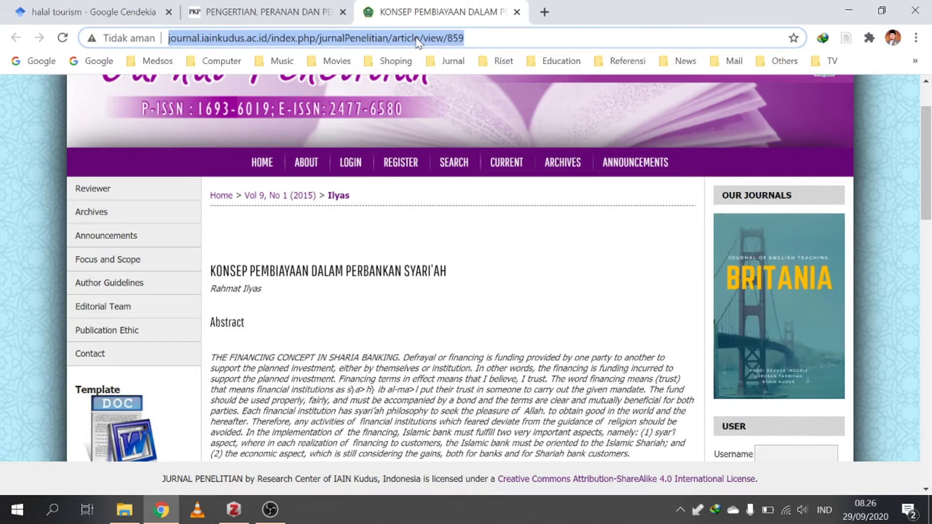
pyautogui.write('tren ')
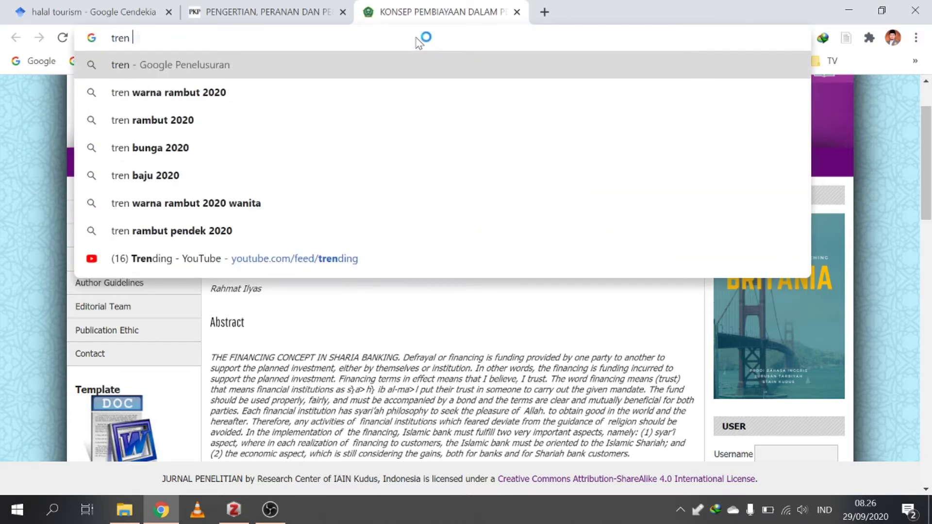
pyautogui.write('peningkatan ')
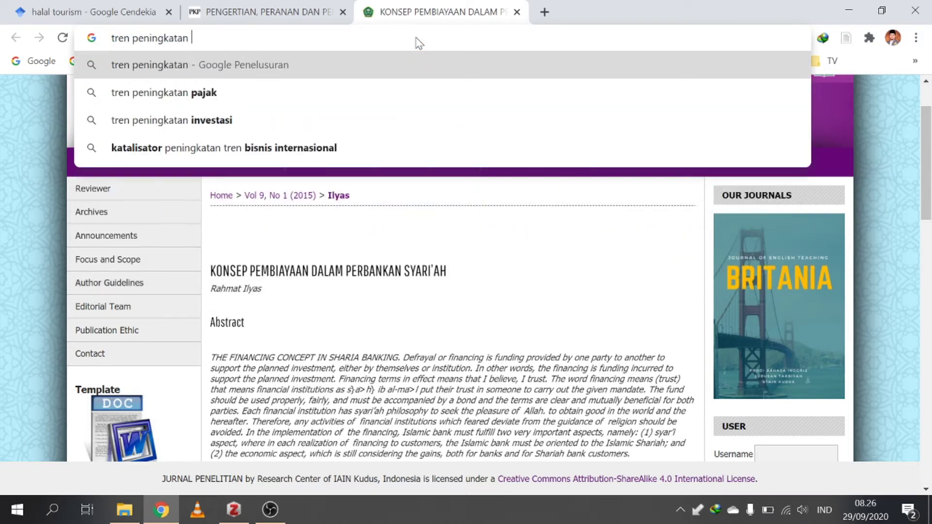
pyautogui.write('perbankan sya')
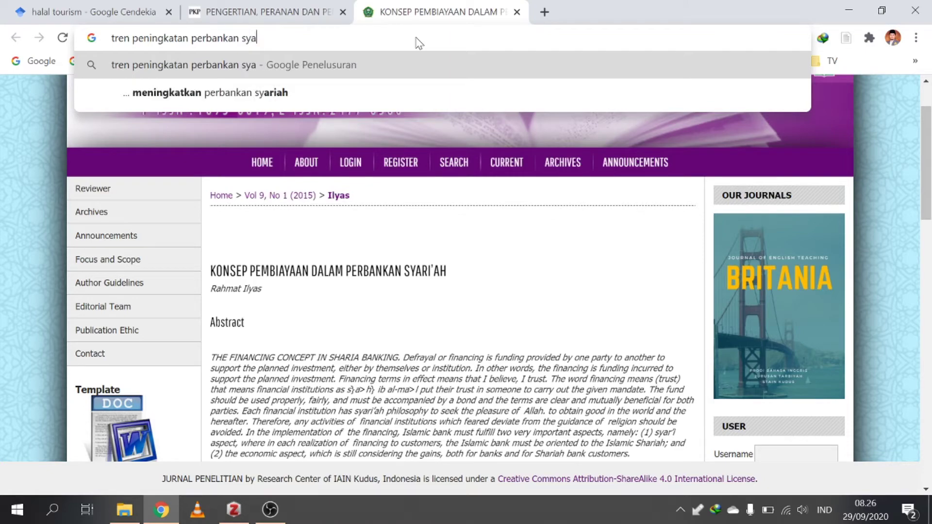
pyautogui.write("ri'ah")
pyautogui.press('Return')
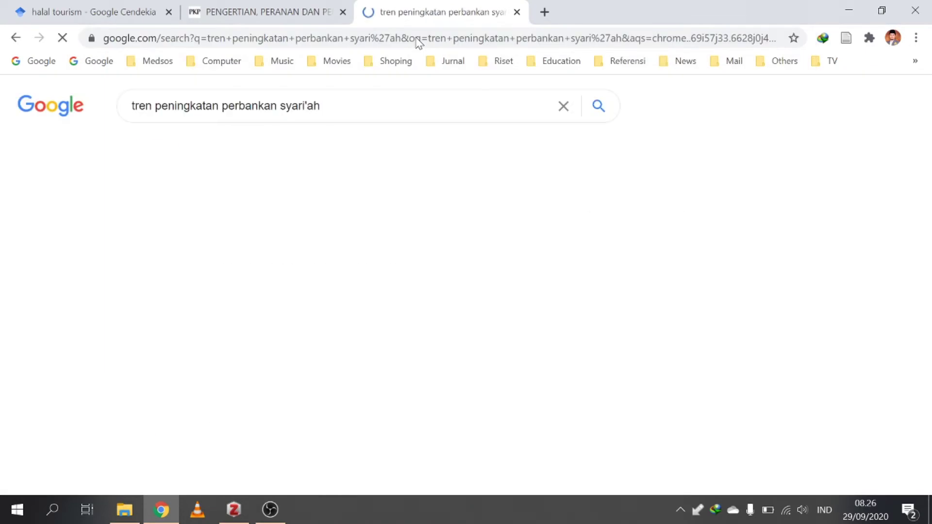
# Open the Republika article "Tren CASA Bank Syariah Terus Meningkat" in a new tab and save it to Zotero's Perbankan Syariah collection.
pyautogui.scroll(-1, 410, 89)
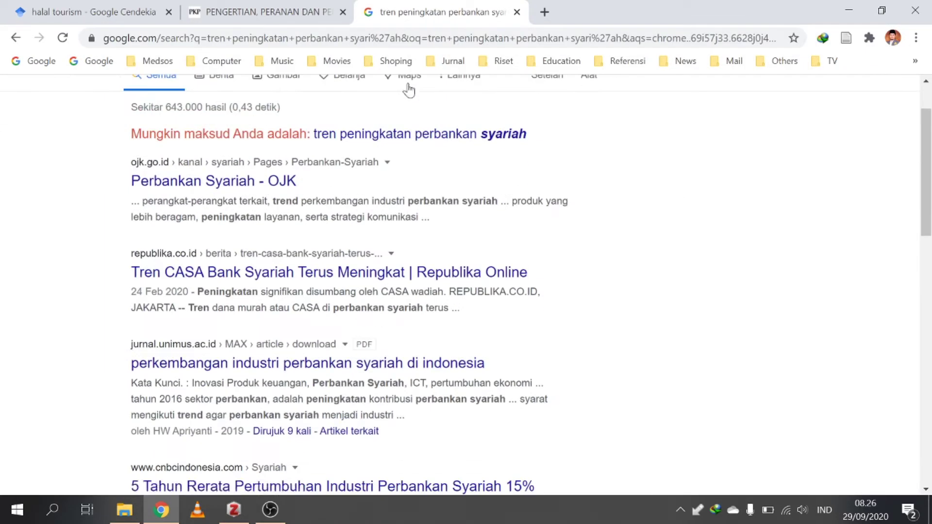
pyautogui.rightClick(349, 273)
pyautogui.click(378, 283)
pyautogui.click(604, 20)
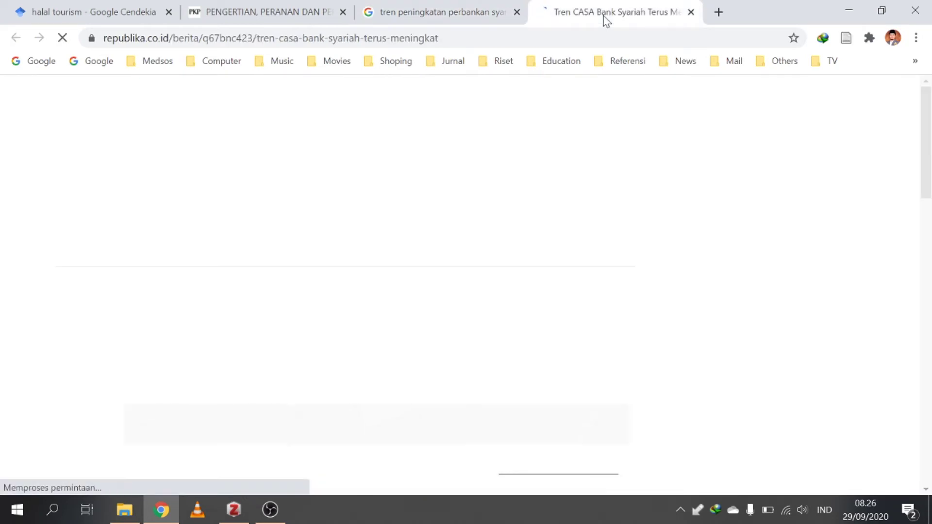
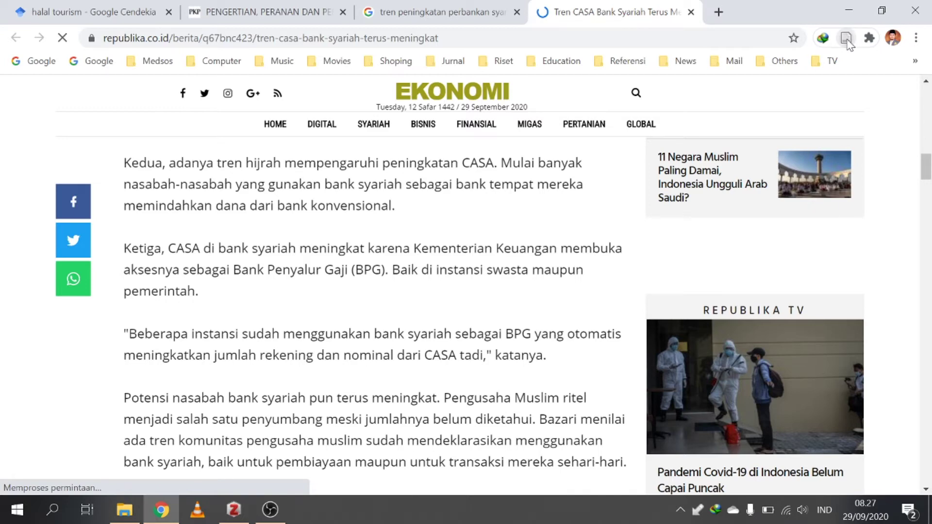
# Switch to Zotero and compare the saved Republika web page entry with the Islamic bank development journal article and its full-text PDF.
pyautogui.hotkey('alt', 'Tab')
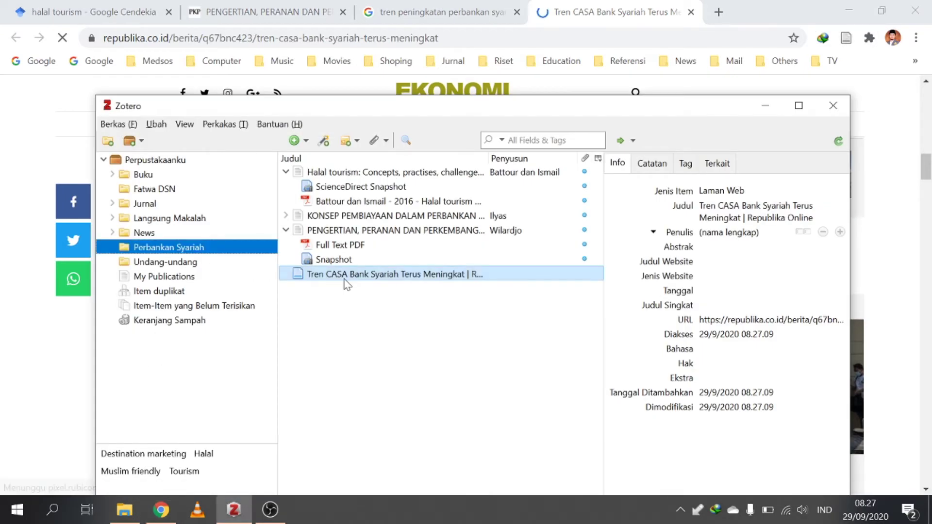
pyautogui.click(328, 273)
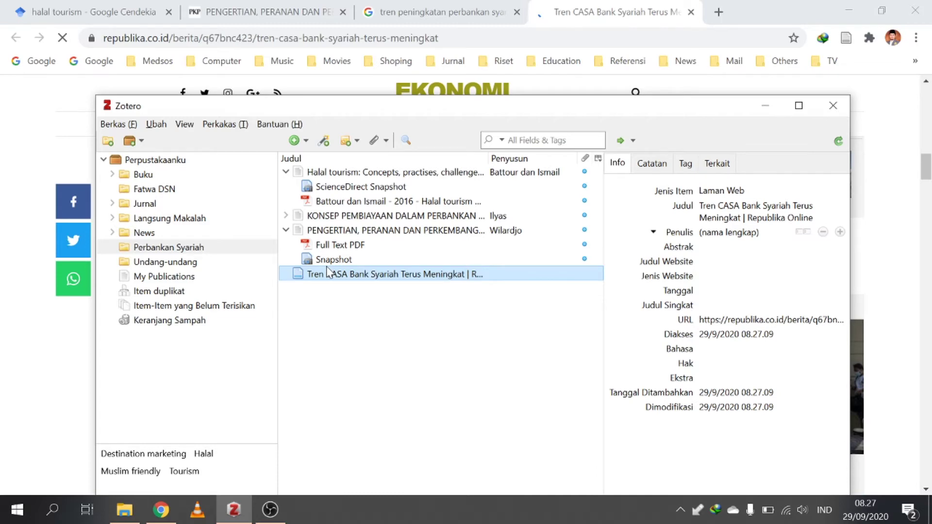
pyautogui.click(333, 231)
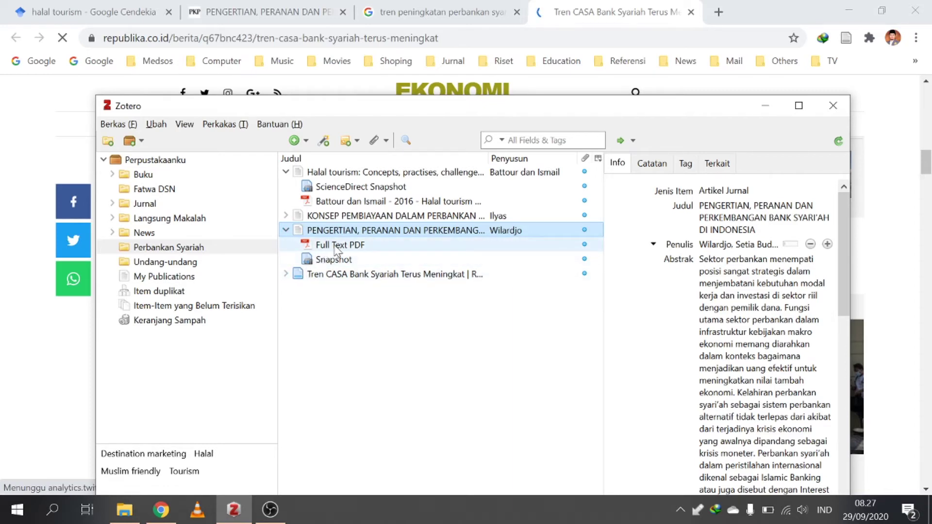
pyautogui.click(364, 275)
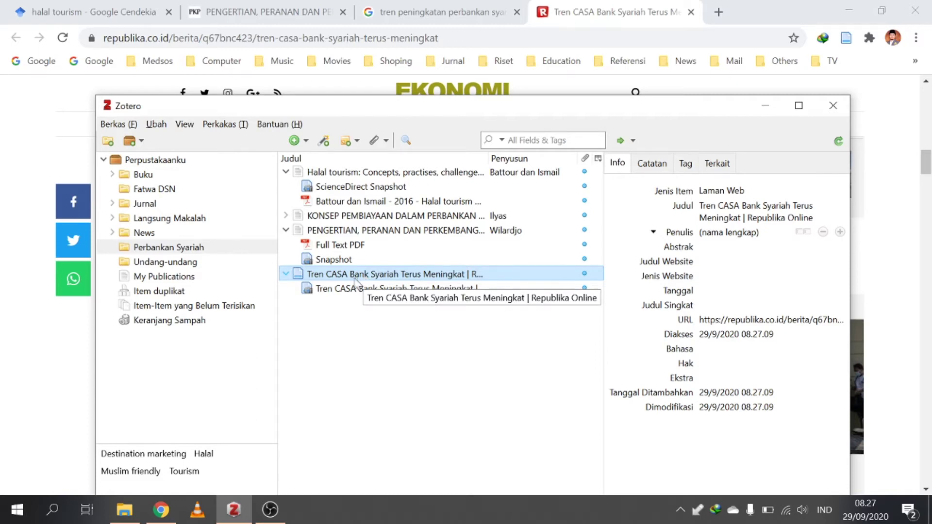
pyautogui.click(345, 247)
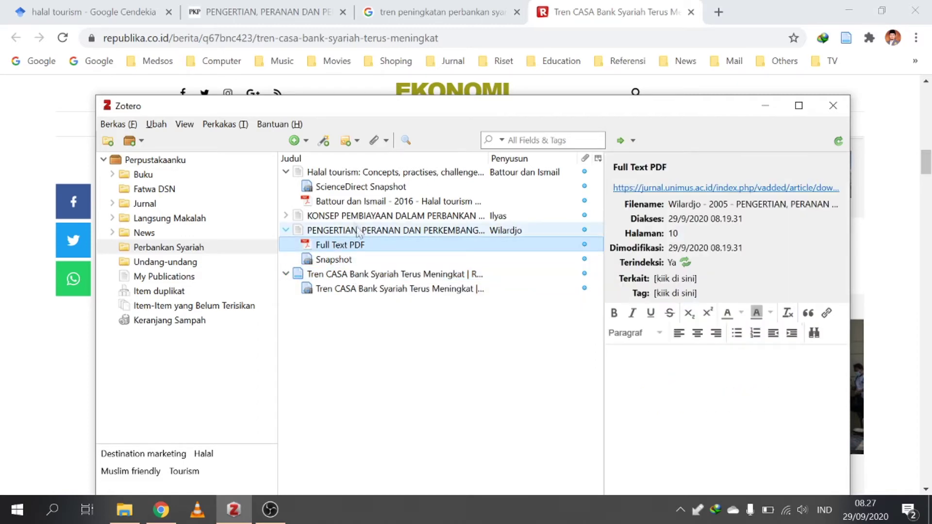
# Open the Republika article's stored snapshot from Zotero and read through the page.
pyautogui.doubleClick(358, 274)
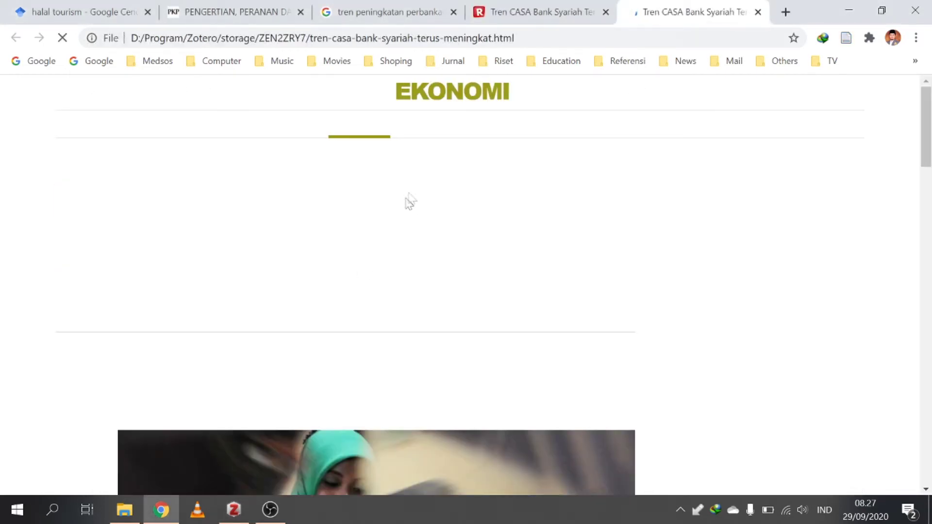
pyautogui.scroll(-5, 370, 412)
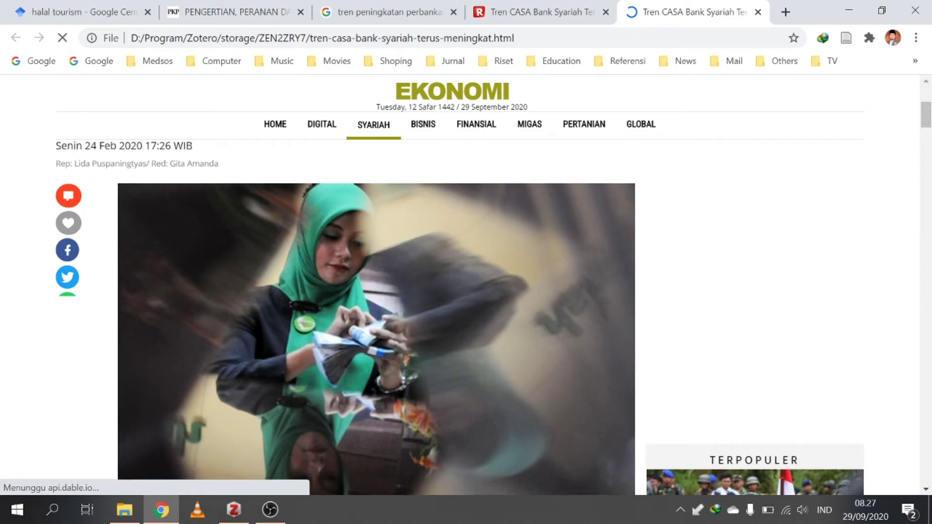
pyautogui.scroll(-10, 468, 133)
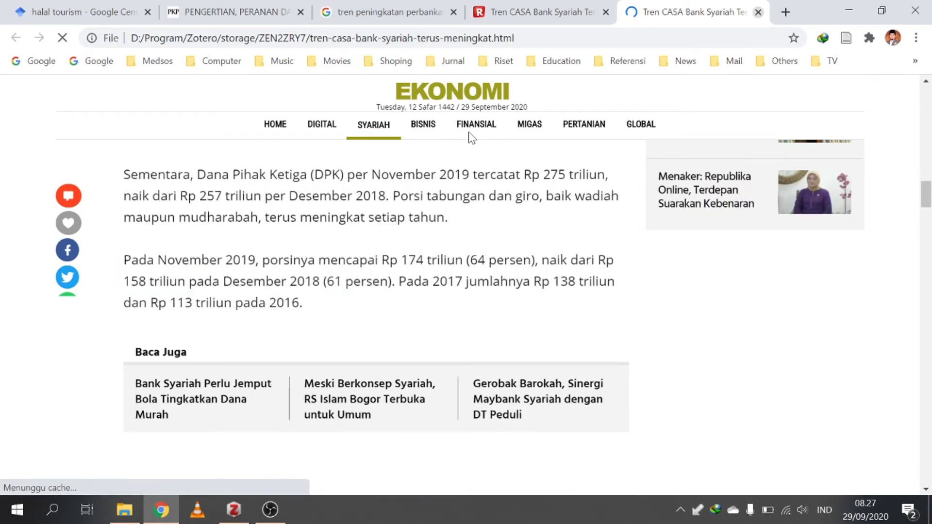
# Open the bookmarked YouTube site from the Music folder and search it for "perbankan syari'ah".
pyautogui.click(280, 61)
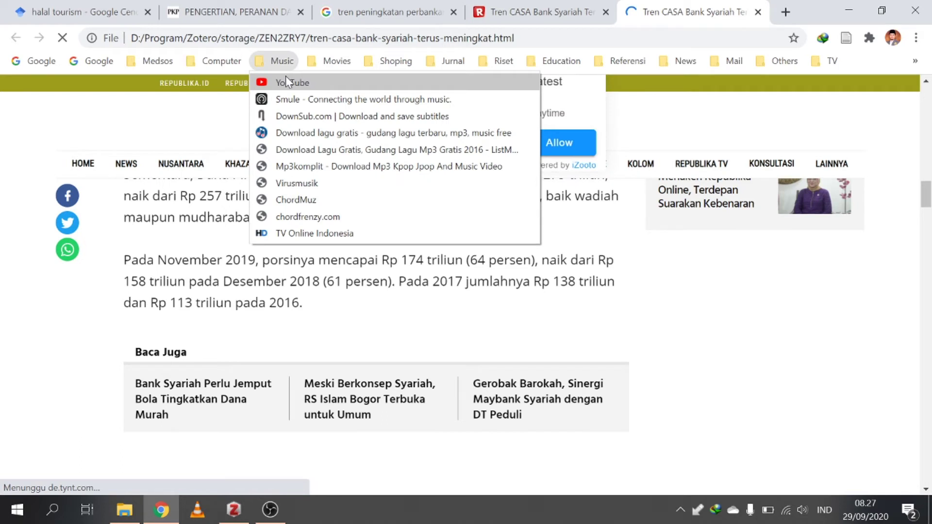
pyautogui.click(287, 82)
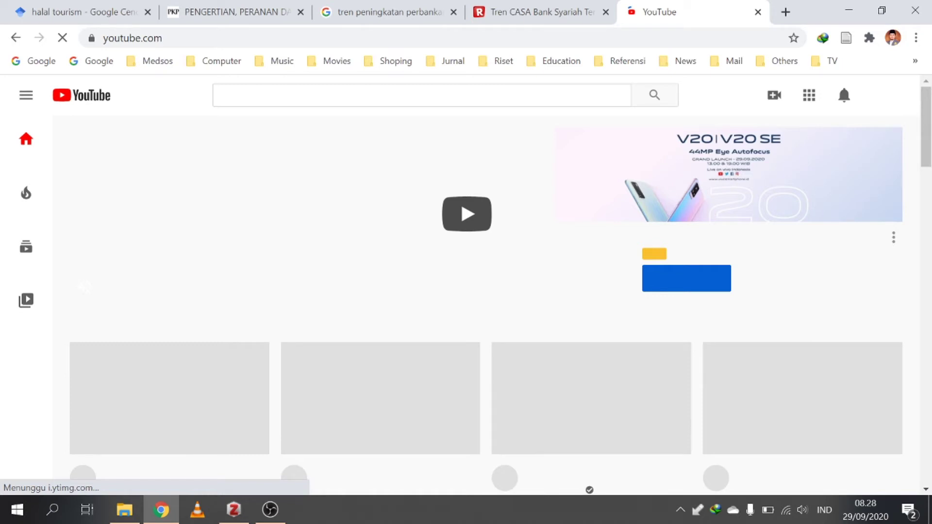
pyautogui.click(339, 95)
pyautogui.write('p')
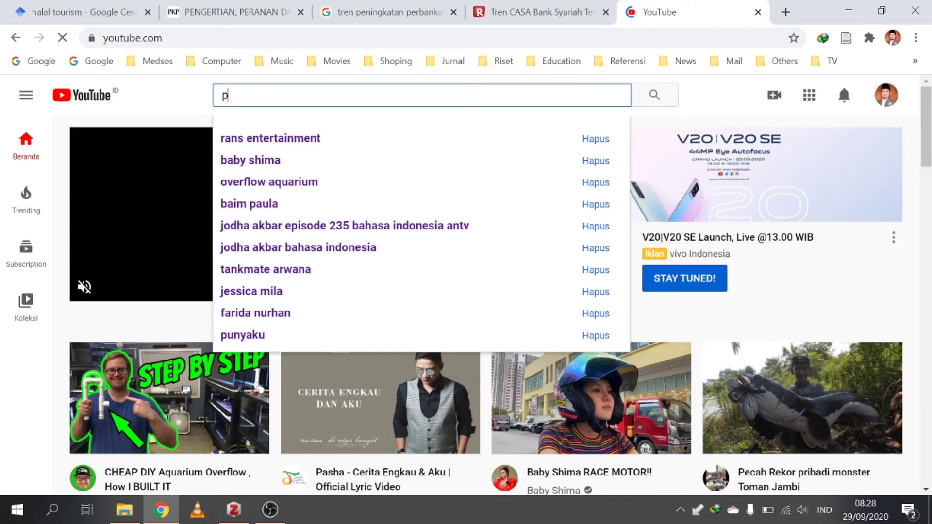
pyautogui.write("erbankan syari'ah")
pyautogui.click(654, 95)
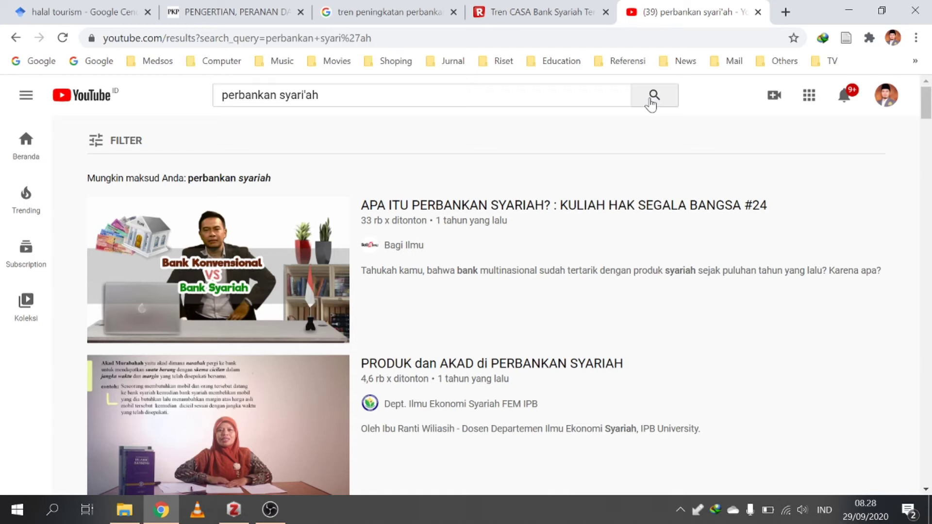
# Open the video "APA ITU PERBANKAN SYARIAH? : KULIAH HAK SEGALA BANGSA #24" in a new tab, skip its intro and pause it at 0:40.
pyautogui.middleClick(650, 99)
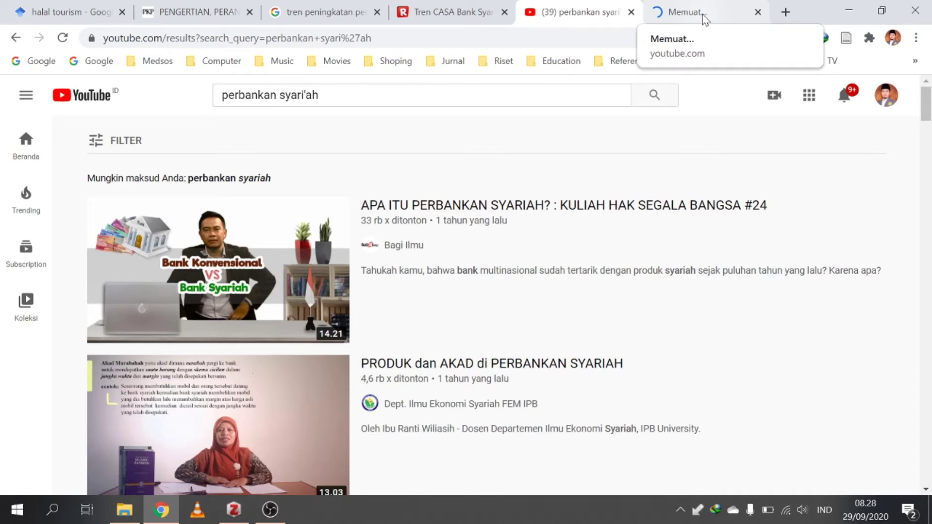
pyautogui.click(704, 19)
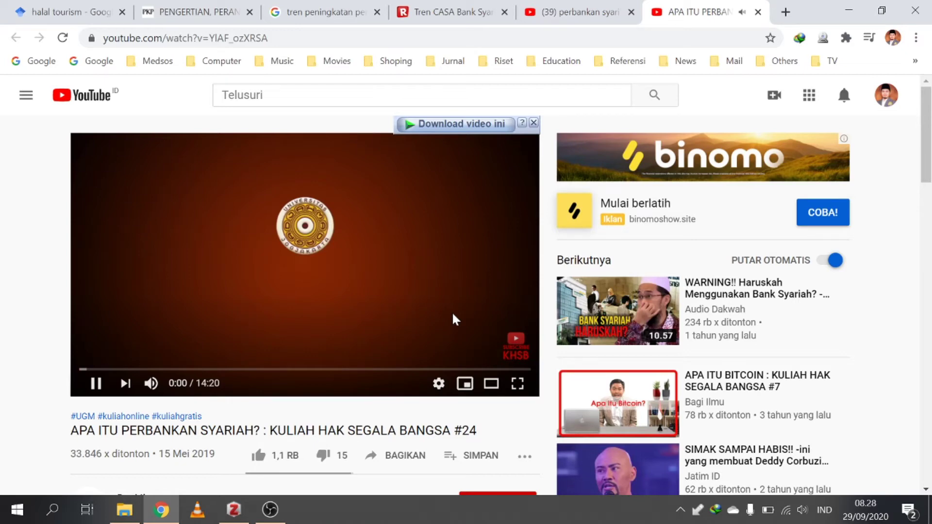
pyautogui.click(97, 370)
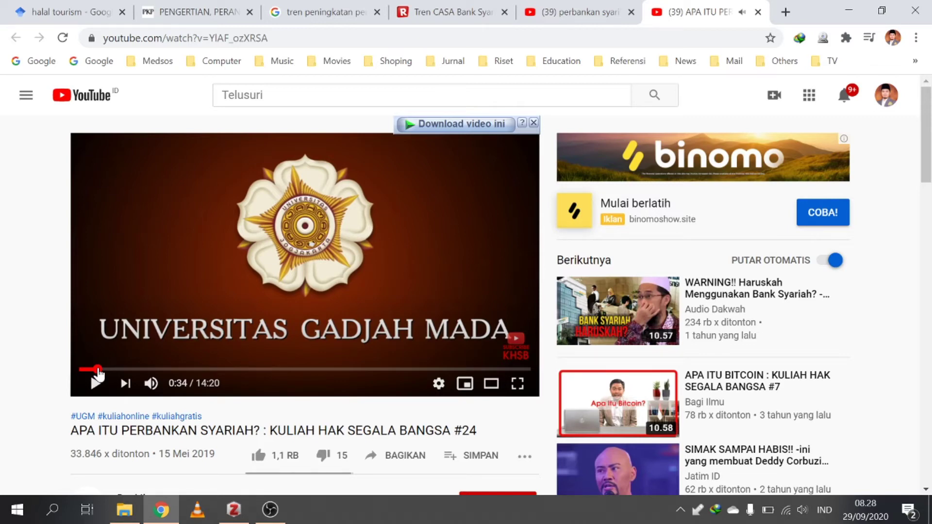
pyautogui.click(97, 384)
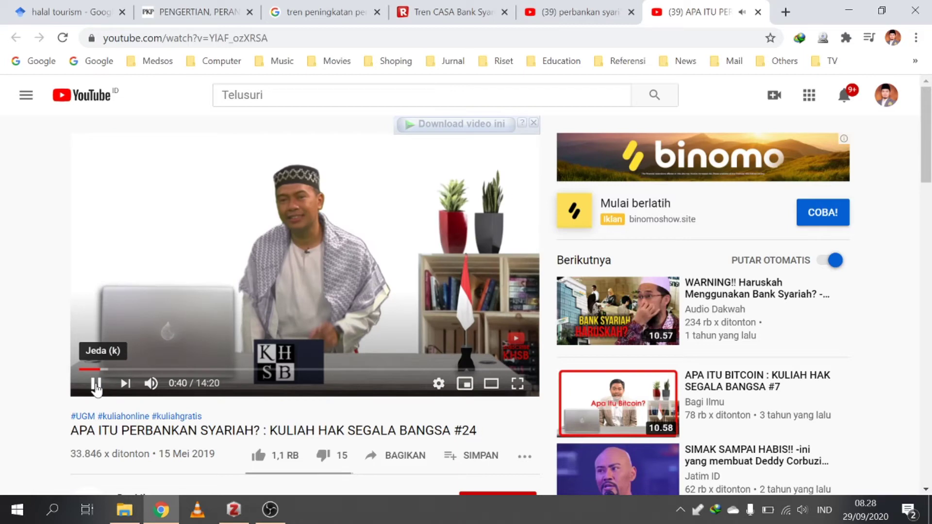
pyautogui.click(97, 385)
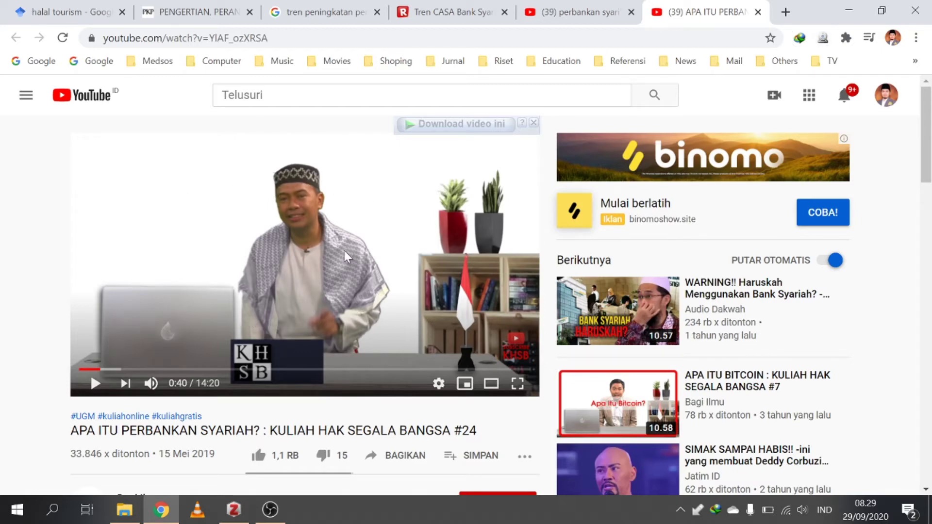
# Close the two YouTube tabs, the Tren CASA Bank Syariah article tab and the Google search results tab.
pyautogui.click(823, 39)
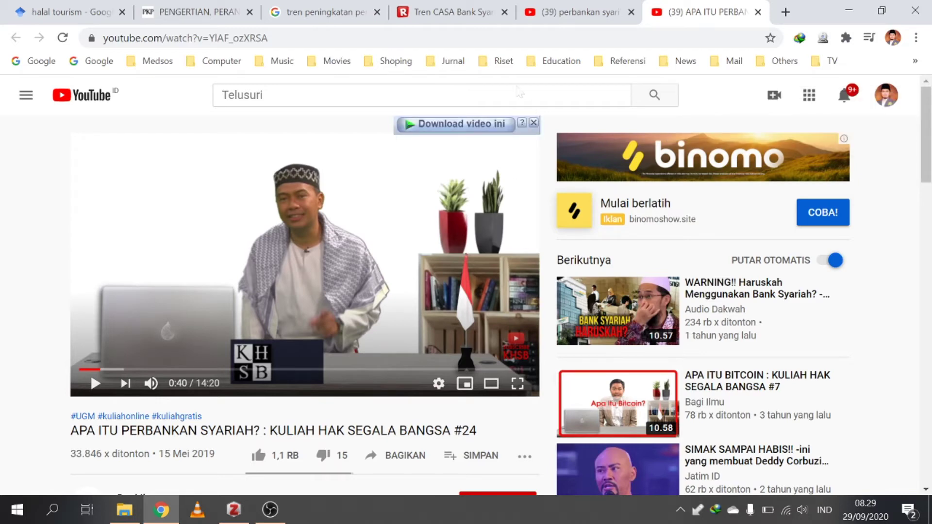
pyautogui.click(757, 12)
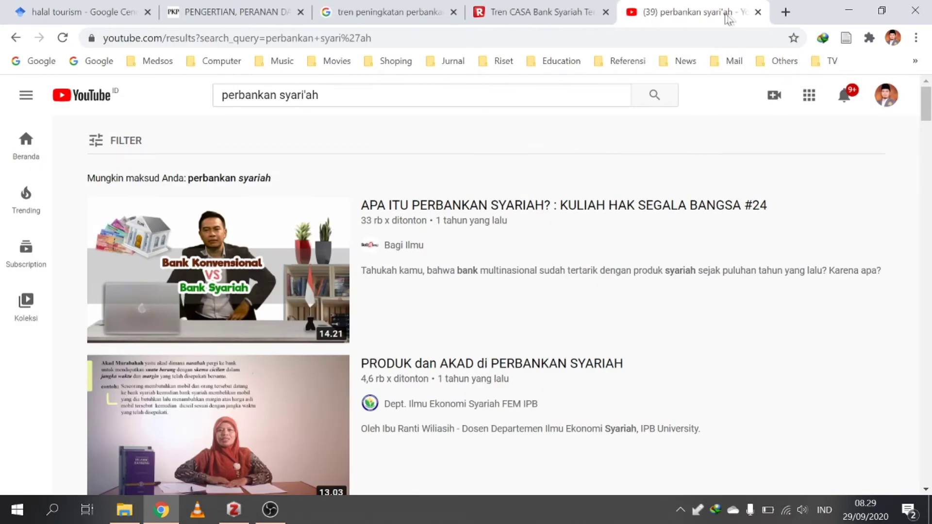
pyautogui.click(757, 12)
pyautogui.click(691, 12)
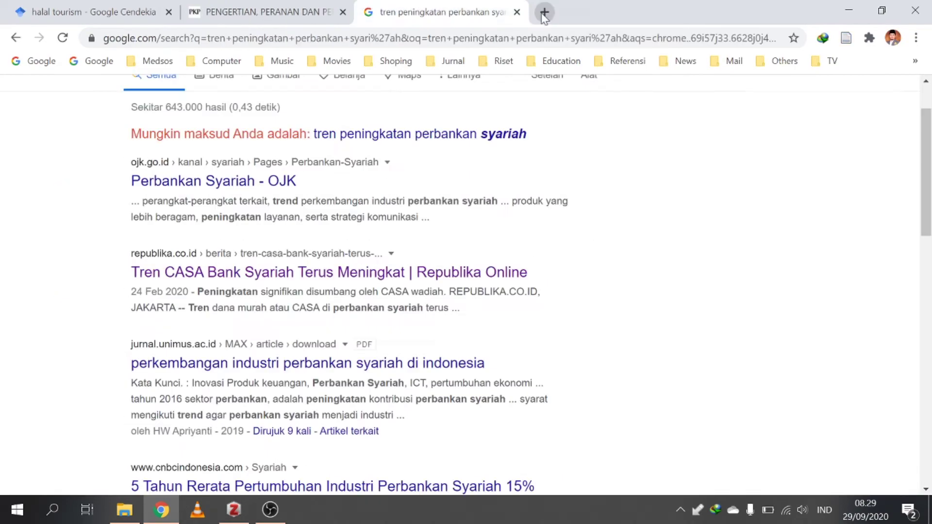
pyautogui.click(517, 13)
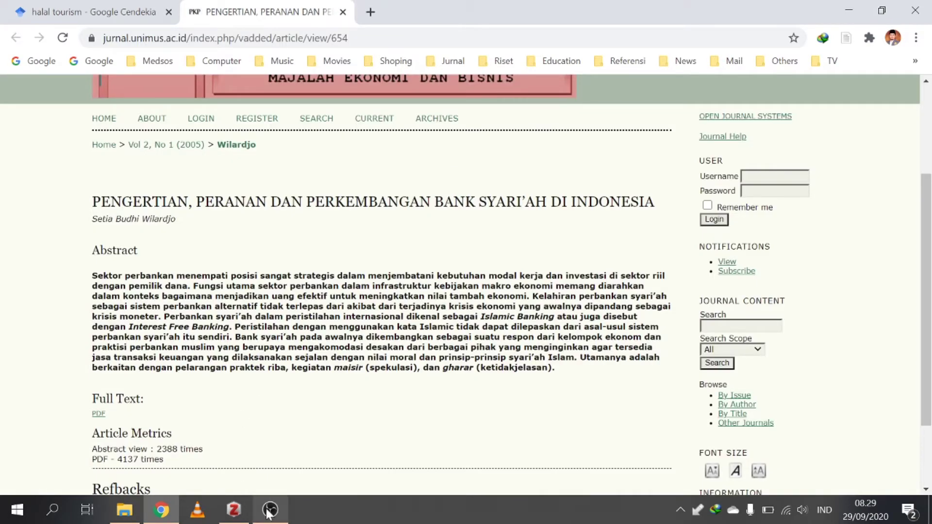
# Switch to Zotero and collapse all expanded entries in the Perbankan Syariah collection.
pyautogui.click(234, 510)
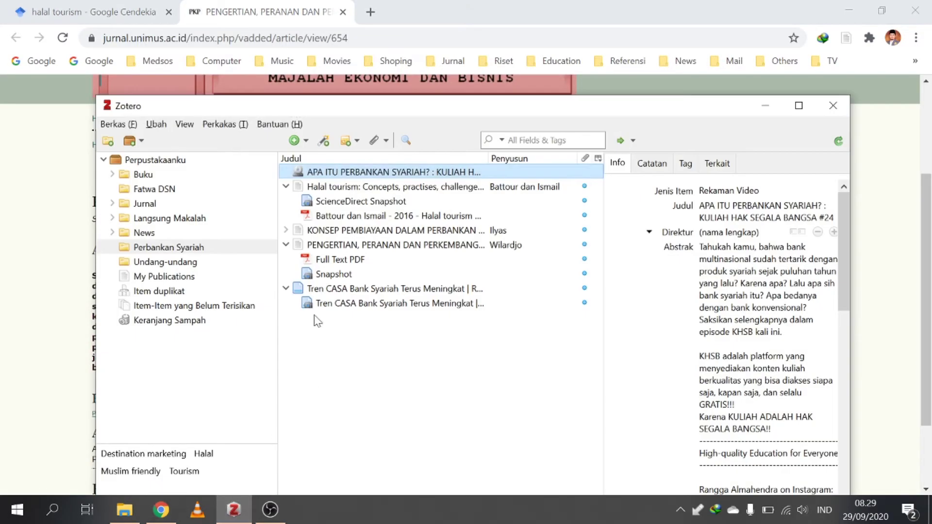
pyautogui.click(286, 186)
pyautogui.click(286, 216)
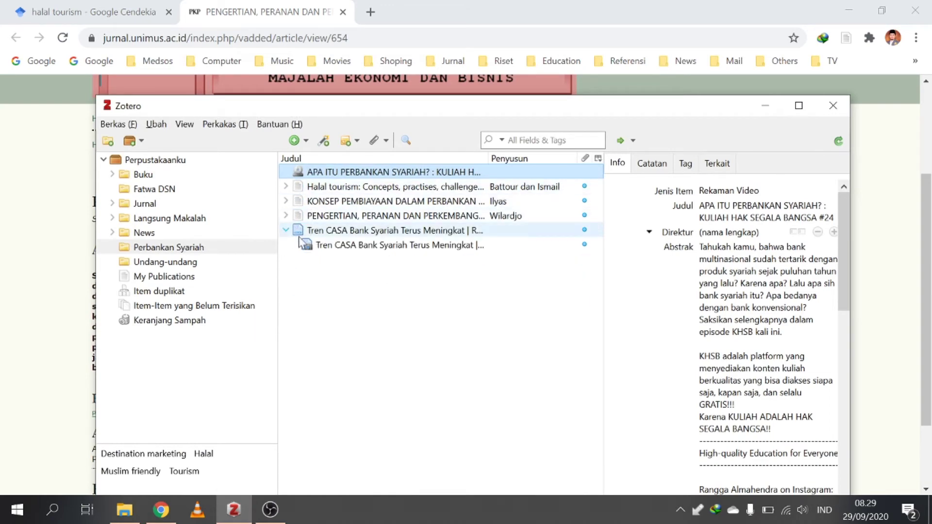
pyautogui.click(286, 230)
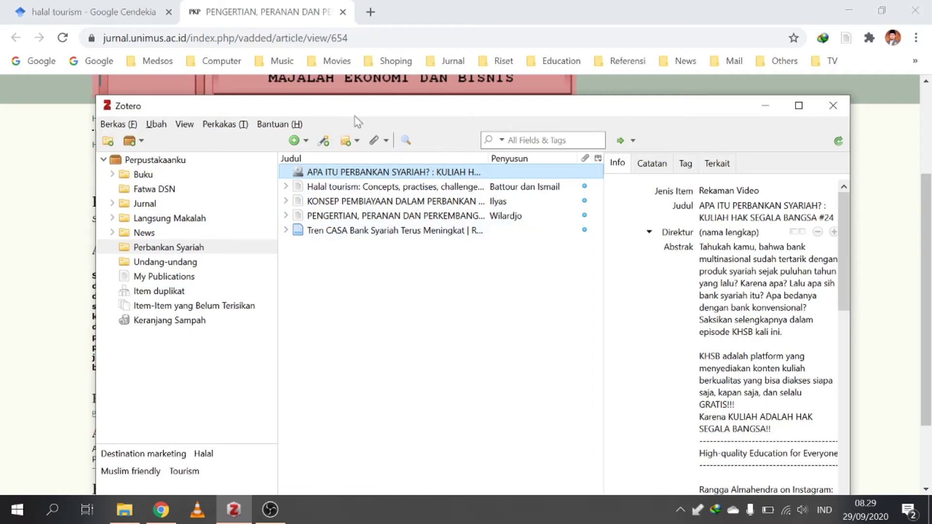
# In Chrome, open "Halal tourism: Emerging opportunities" from the Google Scholar results in a new tab and dismiss the translation offer.
pyautogui.moveTo(354, 116); pyautogui.dragTo(317, 282)
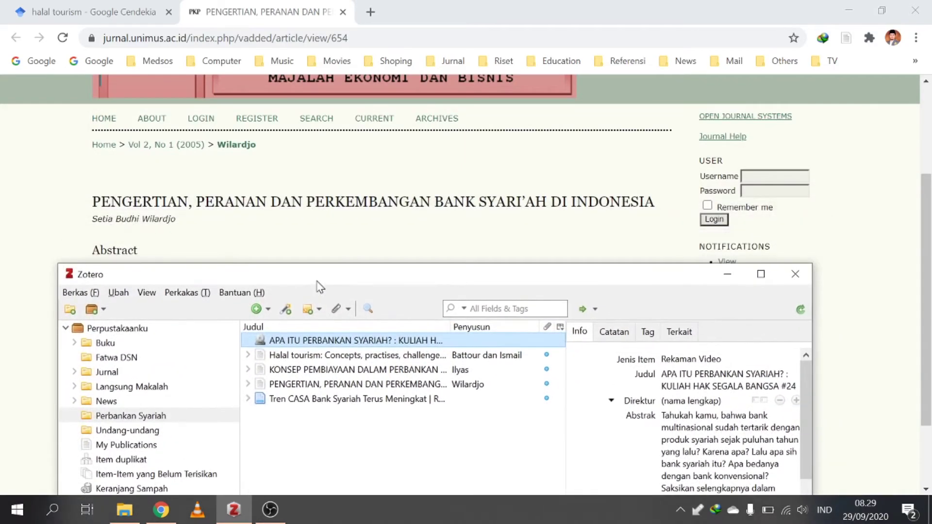
pyautogui.click(121, 12)
pyautogui.scroll(-2, 316, 247)
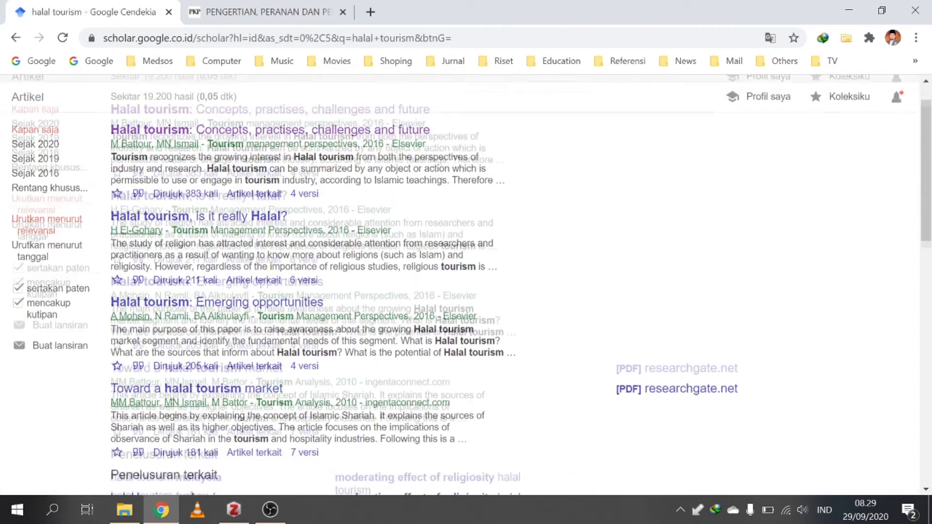
pyautogui.rightClick(284, 203)
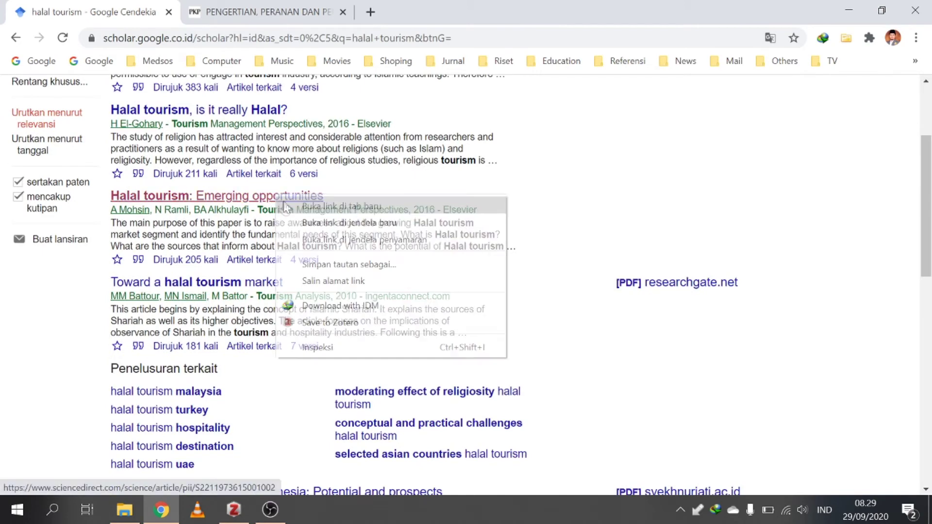
pyautogui.click(285, 206)
pyautogui.click(255, 12)
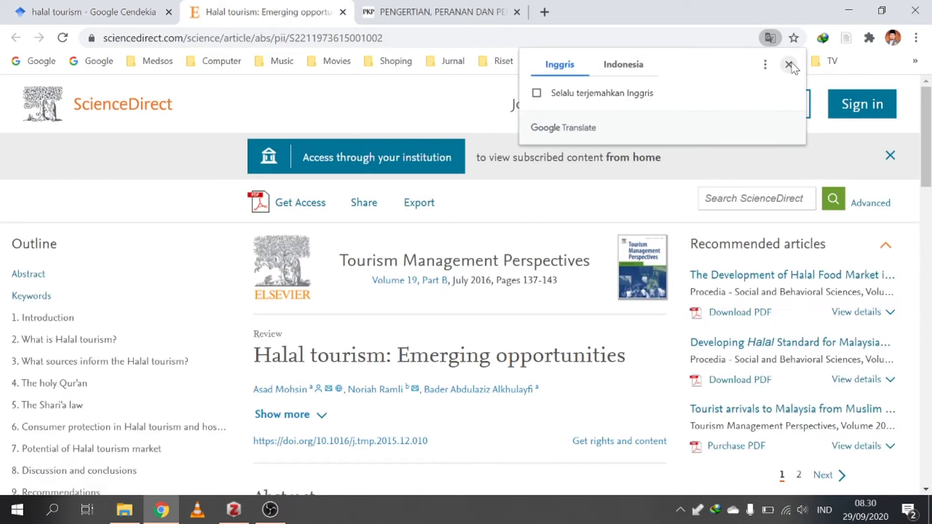
pyautogui.click(789, 65)
pyautogui.scroll(-3, 453, 266)
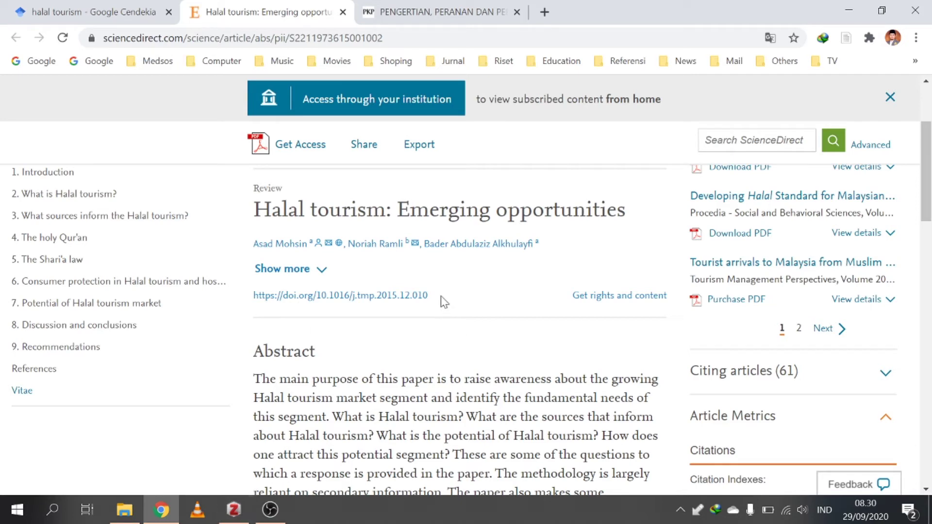
pyautogui.moveTo(429, 296); pyautogui.dragTo(254, 297)
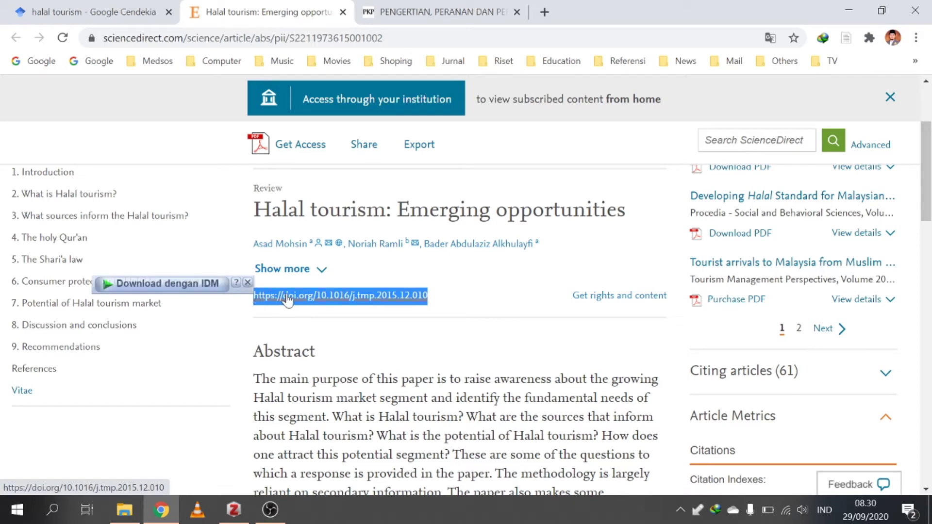
pyautogui.rightClick(288, 300)
pyautogui.click(346, 199)
pyautogui.click(234, 509)
pyautogui.moveTo(337, 274); pyautogui.dragTo(385, 75)
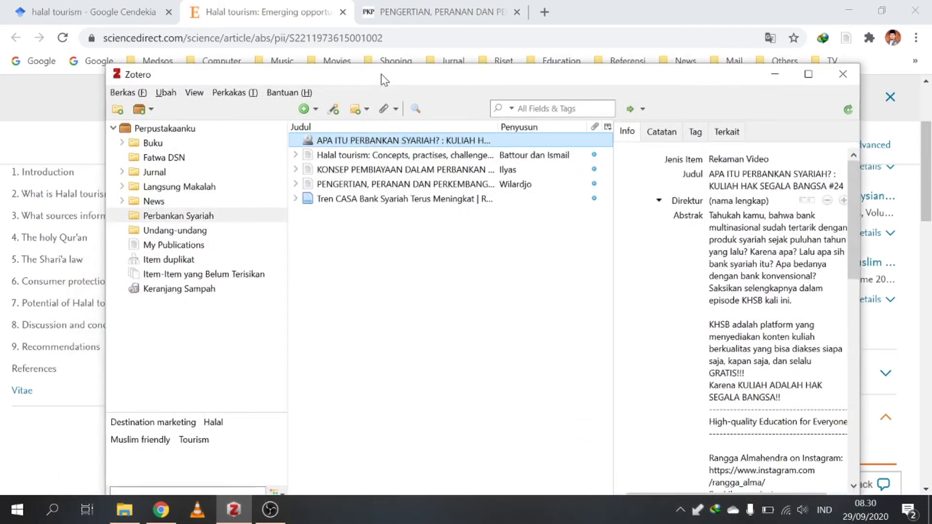
pyautogui.click(316, 109)
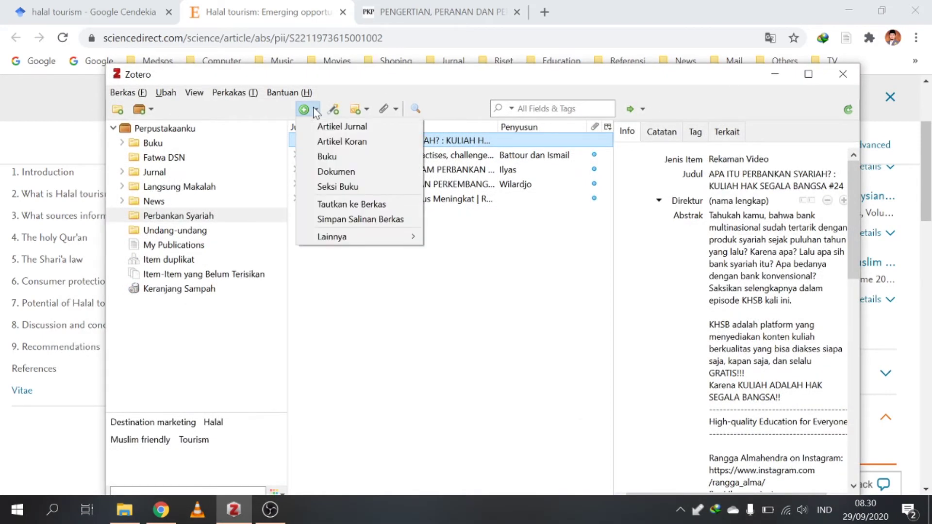
pyautogui.click(333, 109)
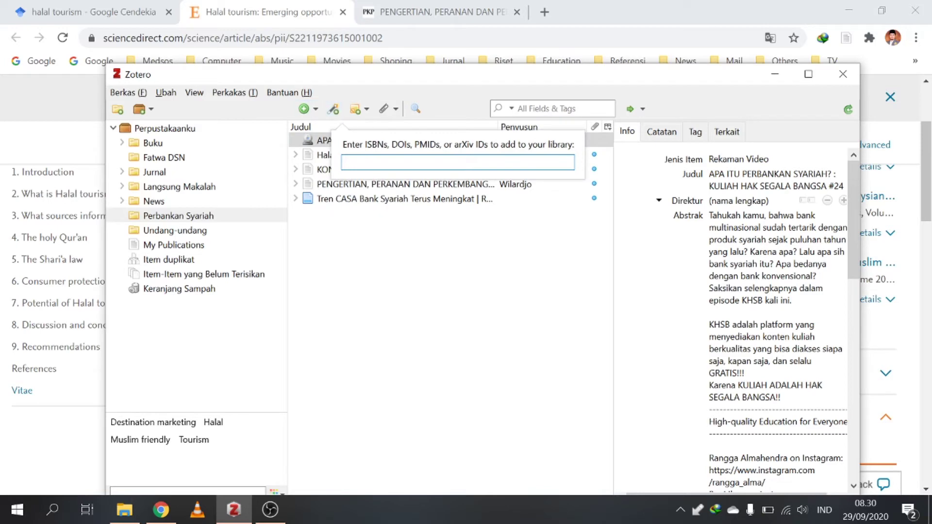
pyautogui.rightClick(378, 164)
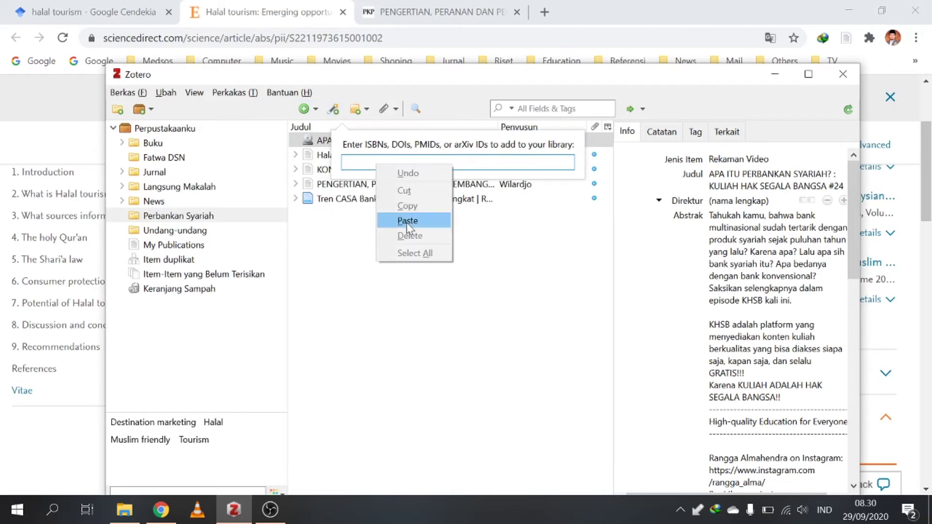
pyautogui.click(408, 218)
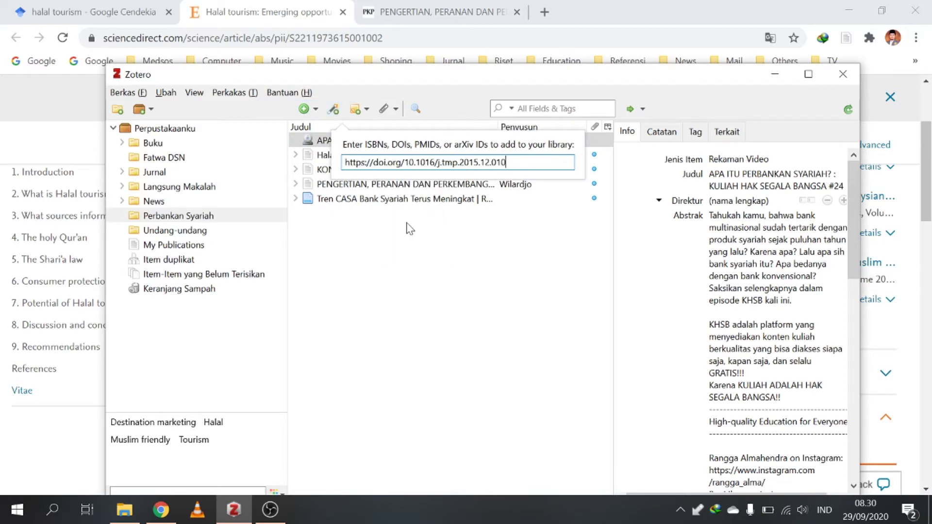
pyautogui.press('Return')
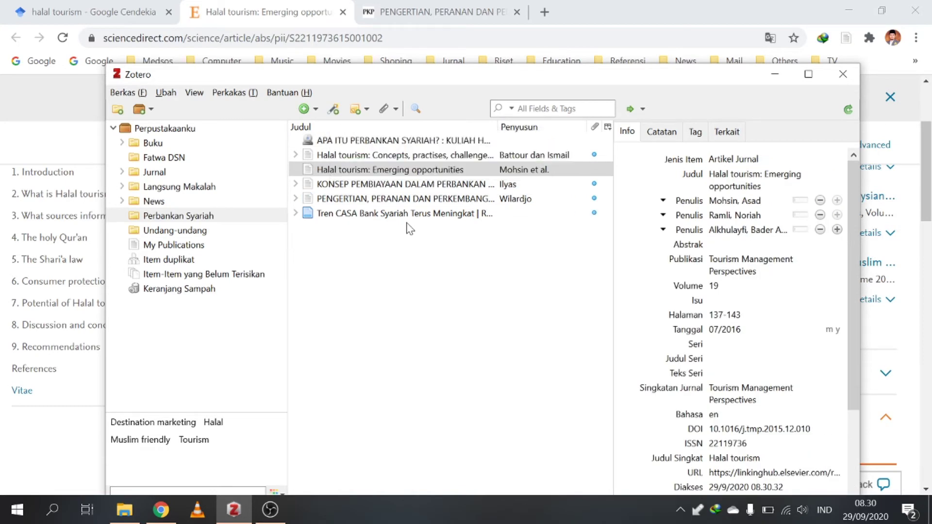
pyautogui.click(359, 169)
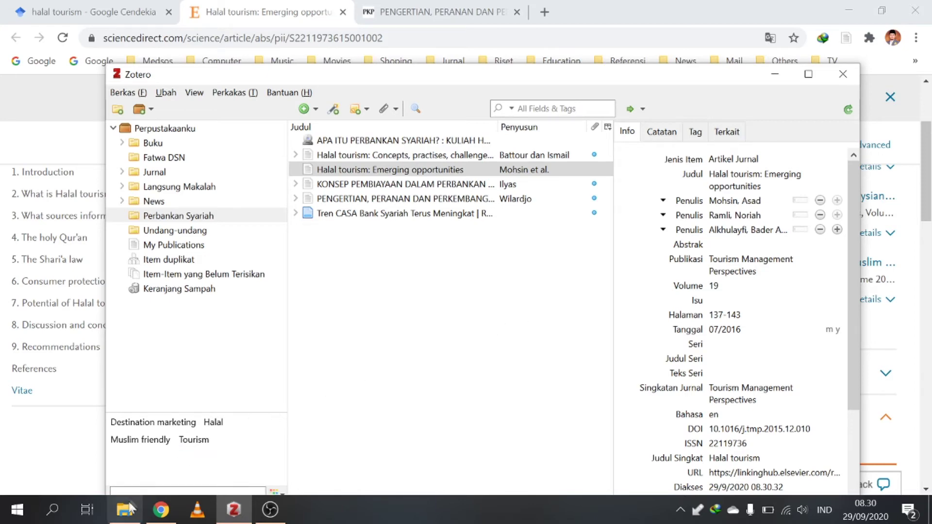
pyautogui.moveTo(127, 515)
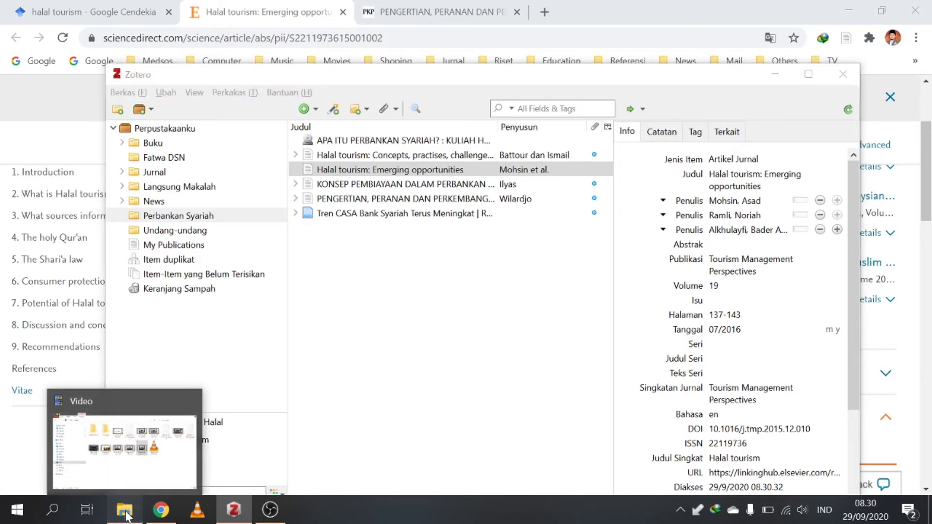
pyautogui.click(127, 515)
pyautogui.click(51, 356)
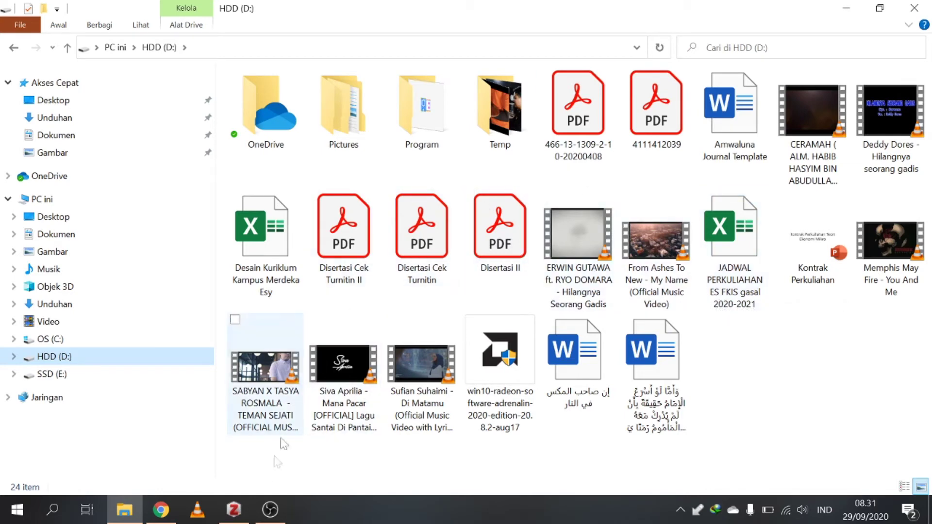
pyautogui.click(234, 510)
pyautogui.moveTo(456, 81); pyautogui.dragTo(584, 181)
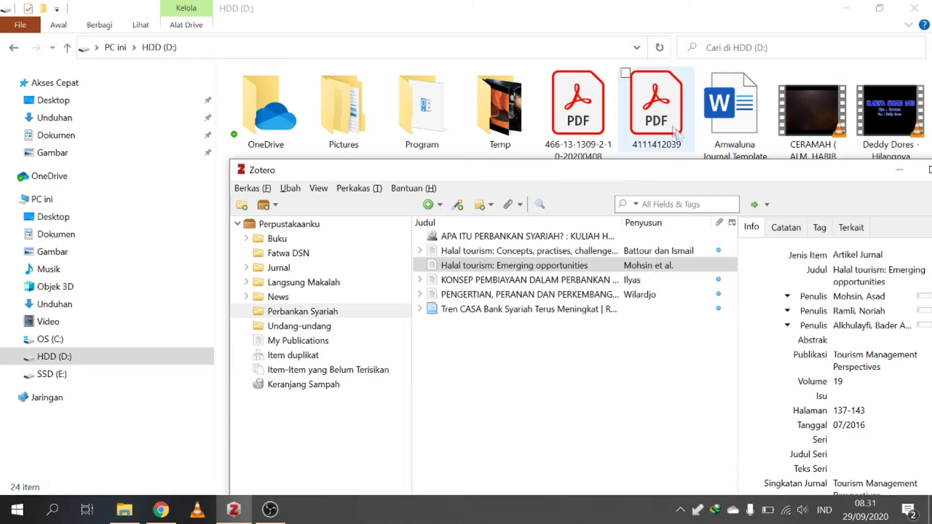
pyautogui.moveTo(518, 180); pyautogui.dragTo(490, 164)
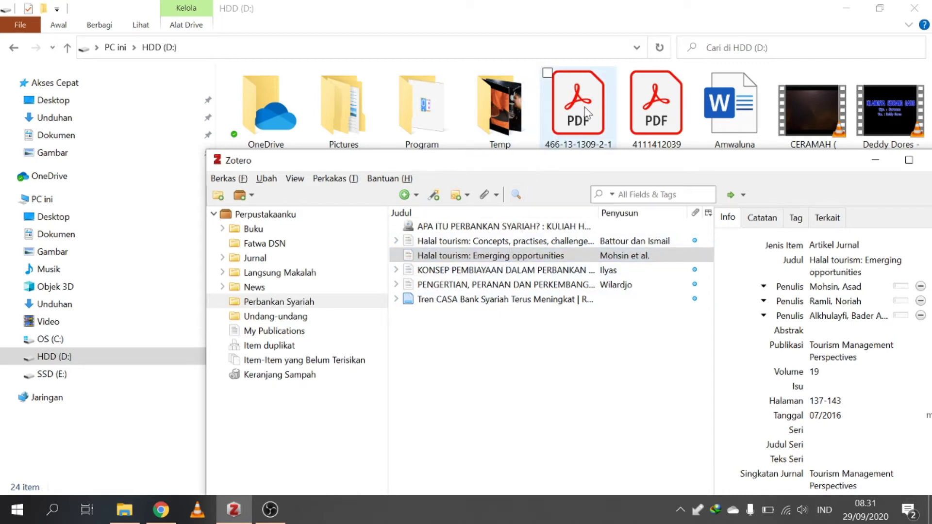
pyautogui.moveTo(571, 124); pyautogui.dragTo(502, 350)
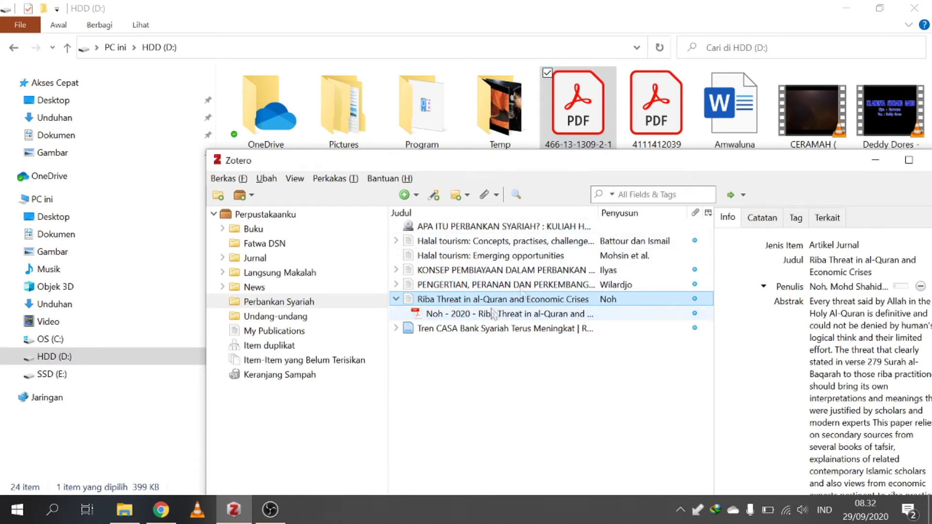
# Reposition the Zotero window below the PDF files and collapse the "Riba Threat in al-Quran and Economic Crises" entry.
pyautogui.moveTo(569, 159); pyautogui.dragTo(458, 82)
pyautogui.moveTo(459, 79); pyautogui.dragTo(496, 144)
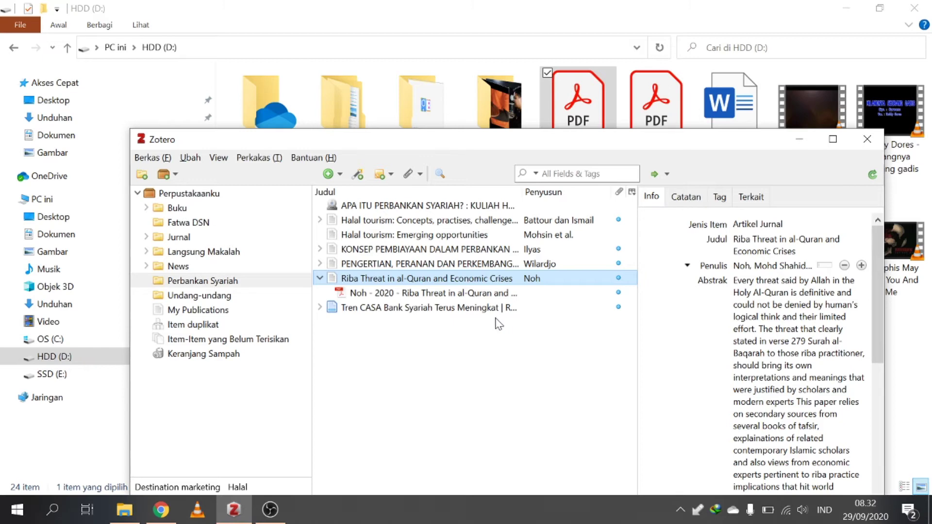
pyautogui.moveTo(448, 149); pyautogui.dragTo(475, 167)
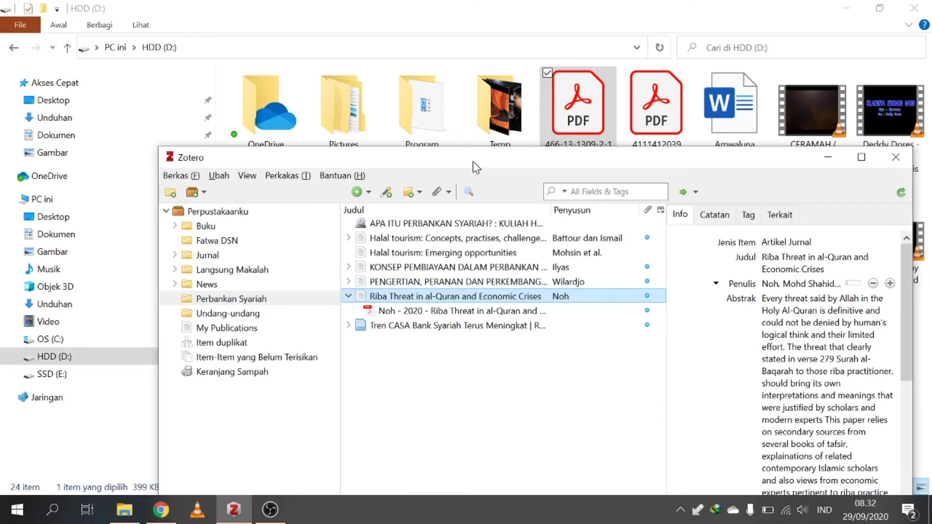
pyautogui.click(347, 296)
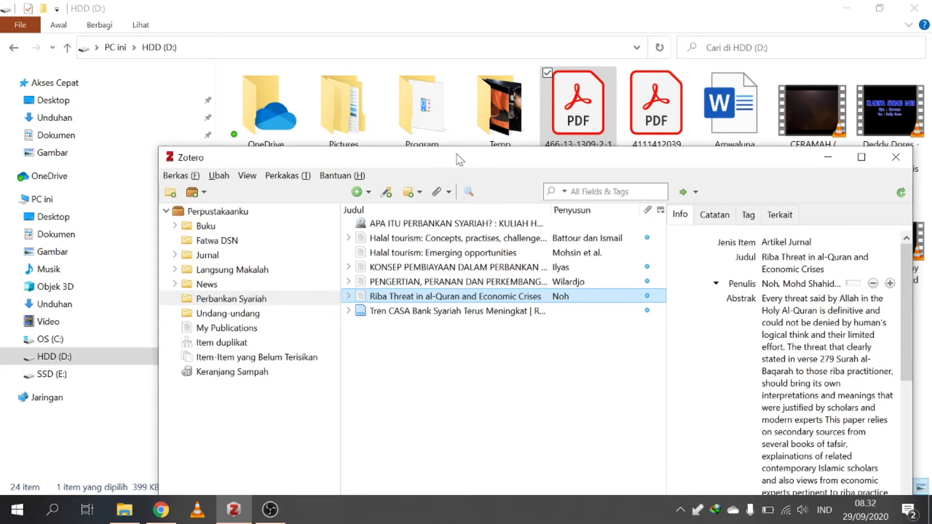
# Browse the additional item types, create a blank Artikel Jurnal item in the Perbankan Syariah collection, and look through its information fields.
pyautogui.moveTo(457, 156); pyautogui.dragTo(485, 144)
pyautogui.click(396, 181)
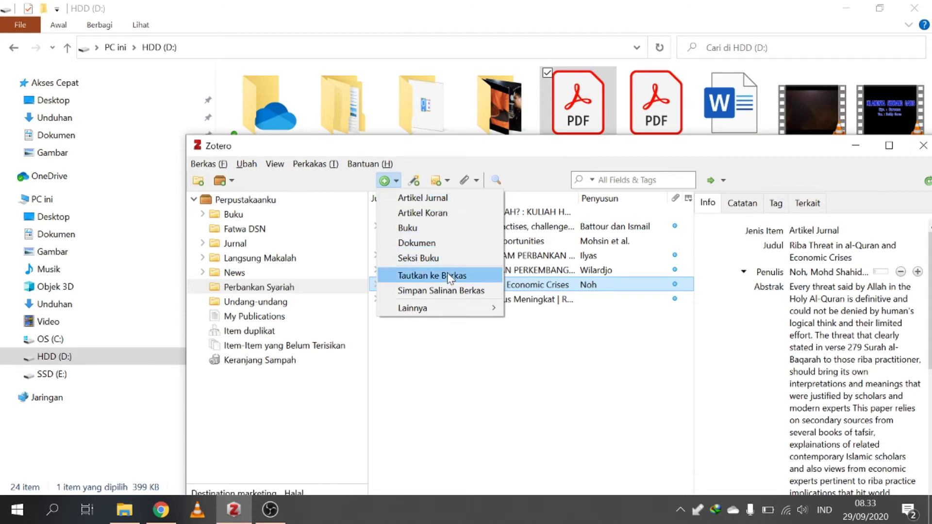
pyautogui.moveTo(473, 309)
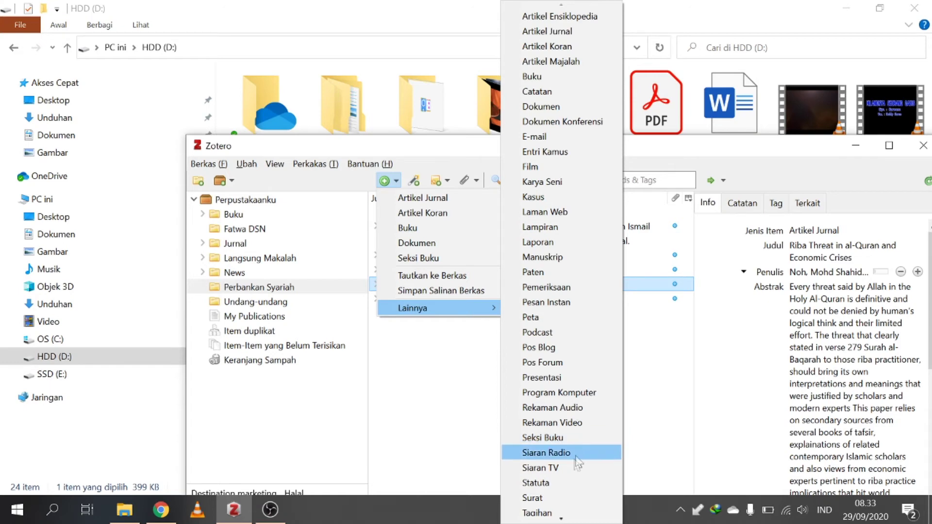
pyautogui.scroll(-1, 563, 481)
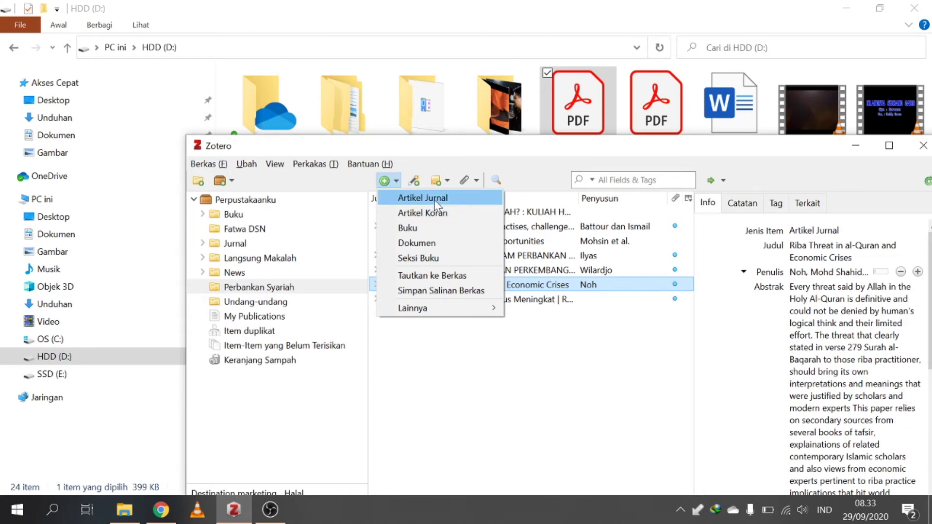
pyautogui.click(427, 198)
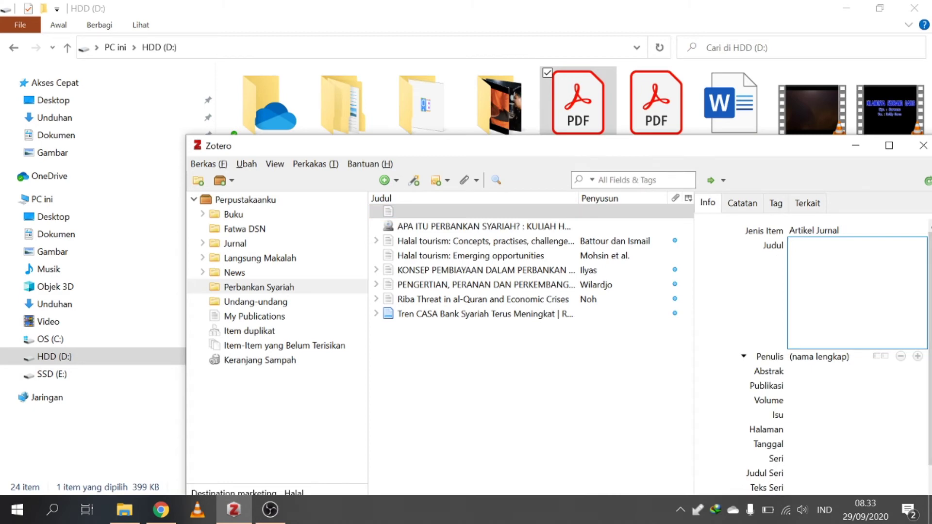
pyautogui.moveTo(772, 149); pyautogui.dragTo(623, 99)
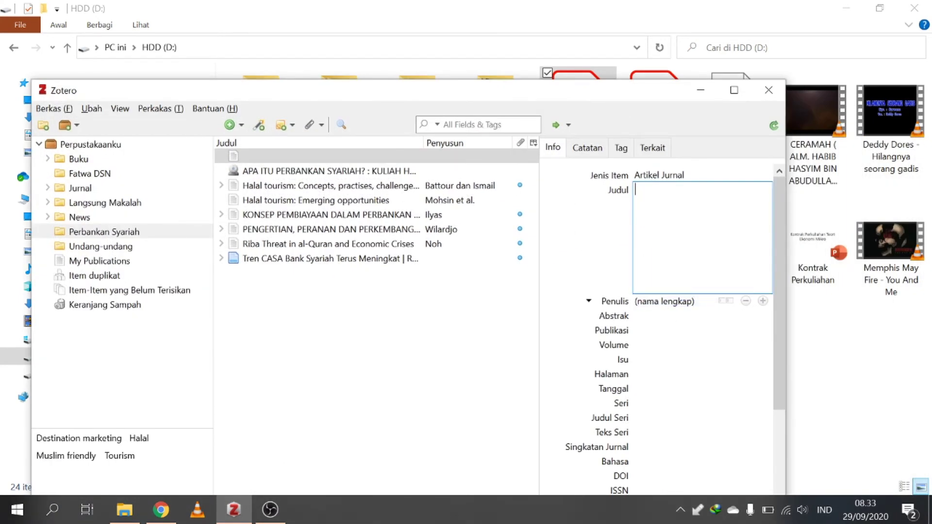
pyautogui.scroll(-3, 660, 311)
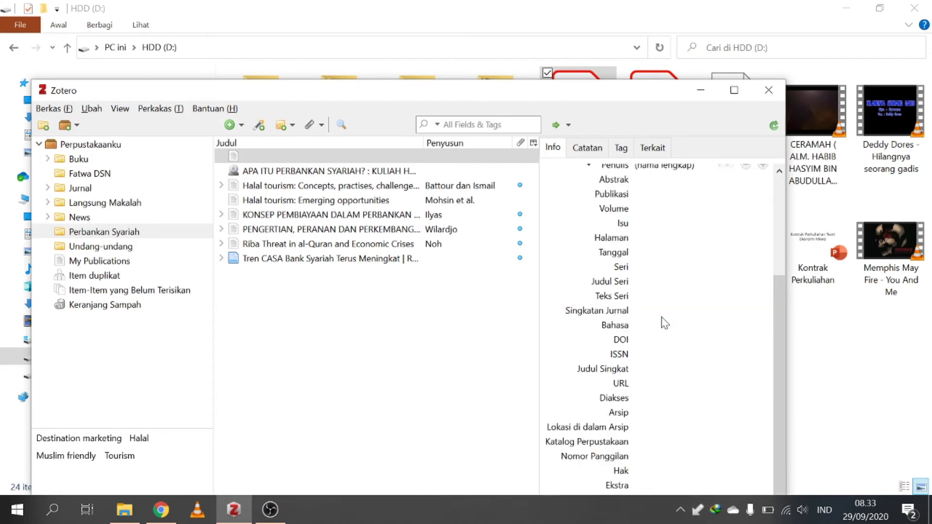
pyautogui.scroll(3, 655, 330)
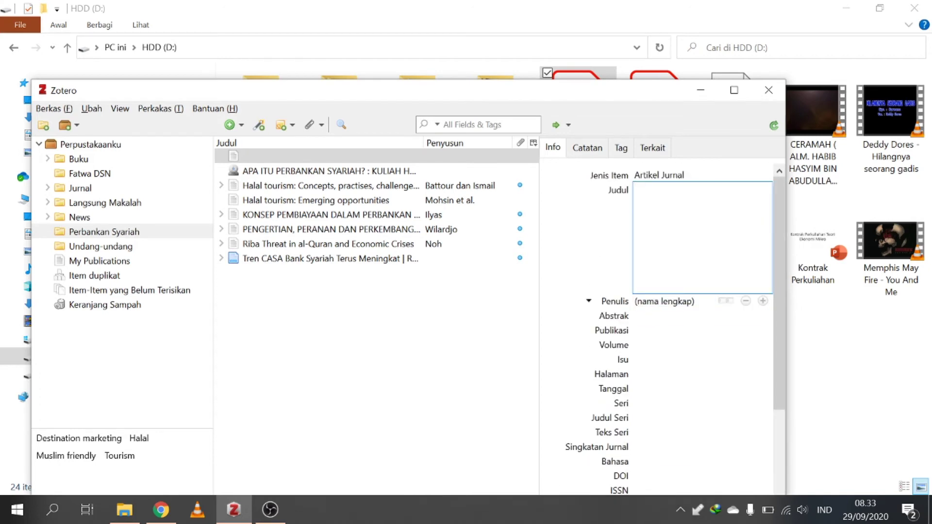
pyautogui.click(246, 157)
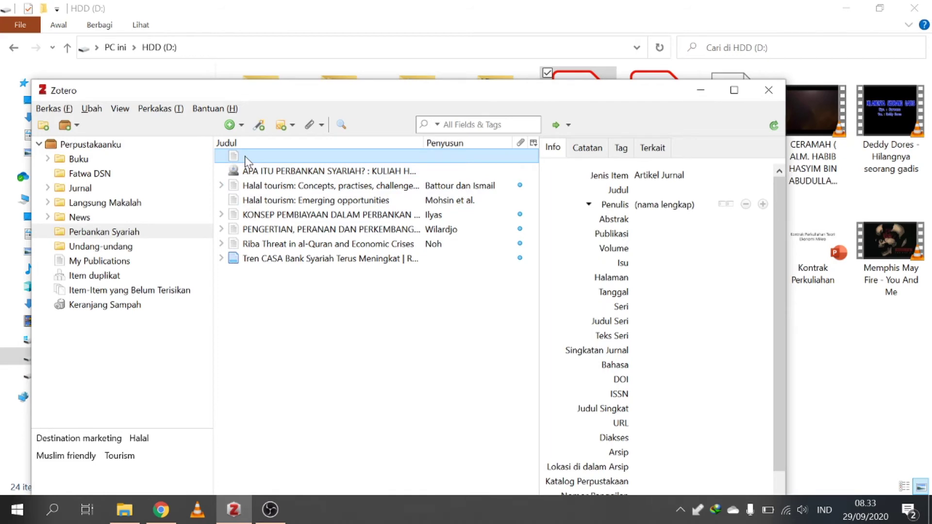
pyautogui.rightClick(245, 158)
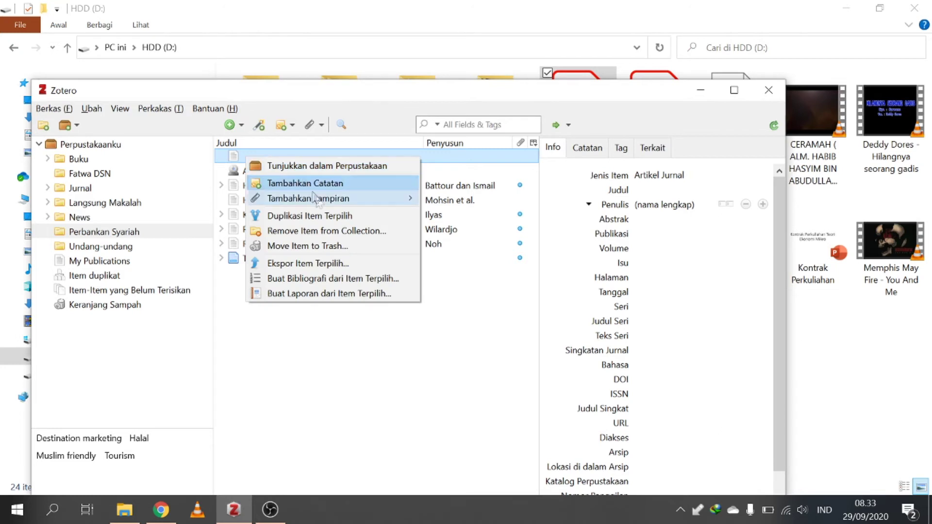
pyautogui.moveTo(324, 201)
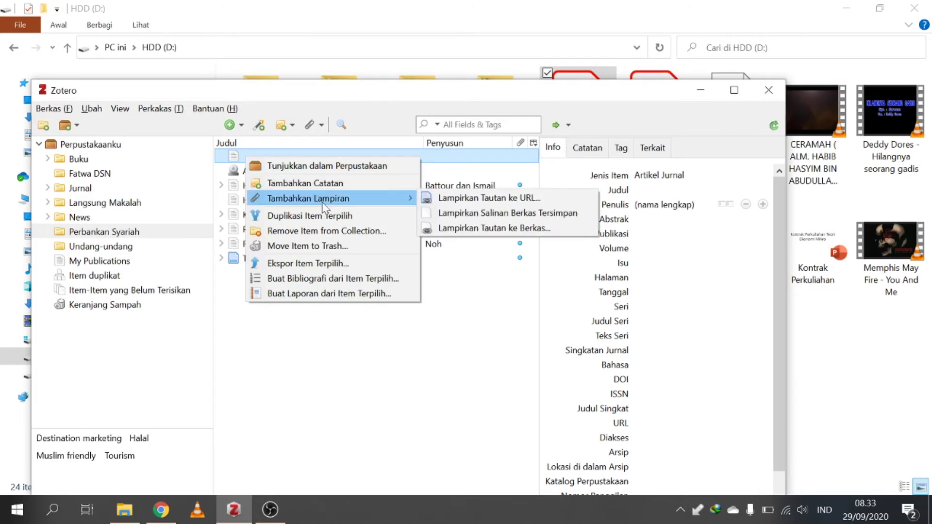
pyautogui.click(500, 213)
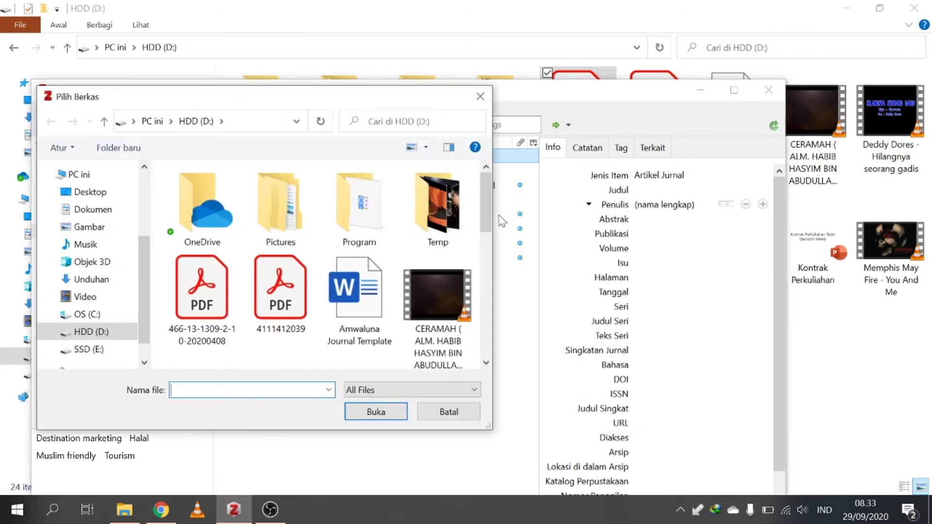
pyautogui.click(444, 414)
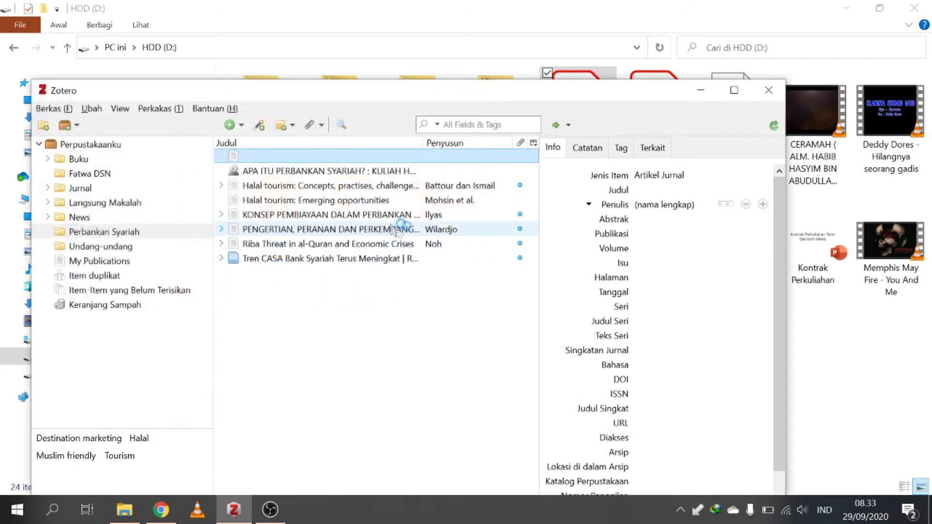
# Move the blank Artikel Jurnal item to the trash and shift the Zotero window clear of the File Explorer folder tree.
pyautogui.rightClick(241, 156)
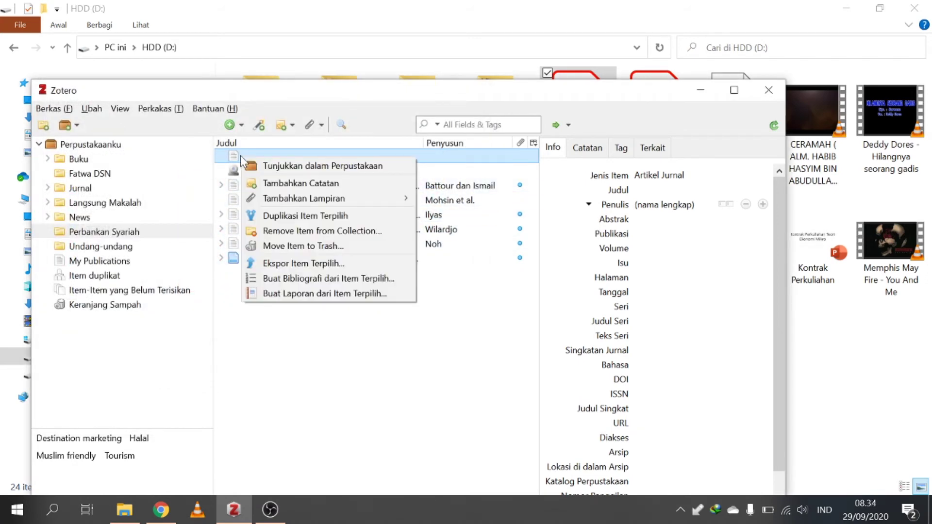
pyautogui.click(294, 246)
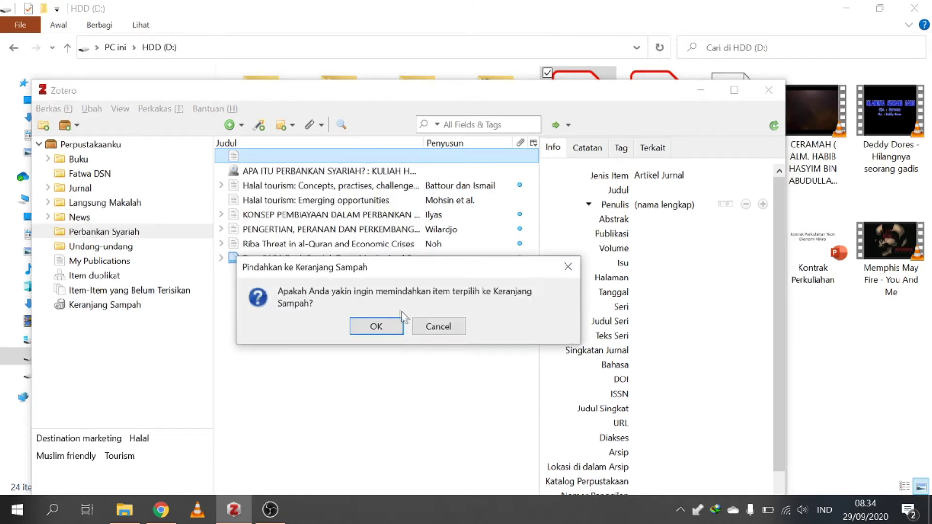
pyautogui.click(378, 326)
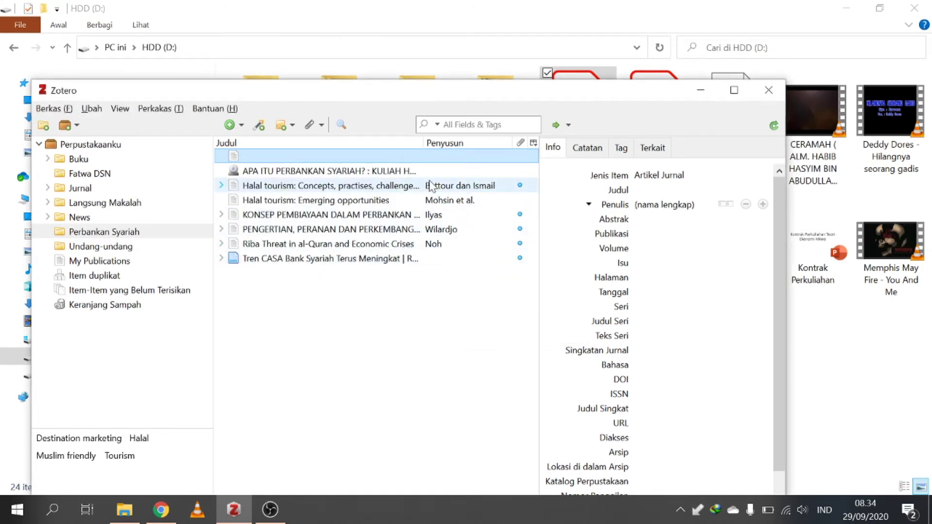
pyautogui.moveTo(317, 94); pyautogui.dragTo(465, 71)
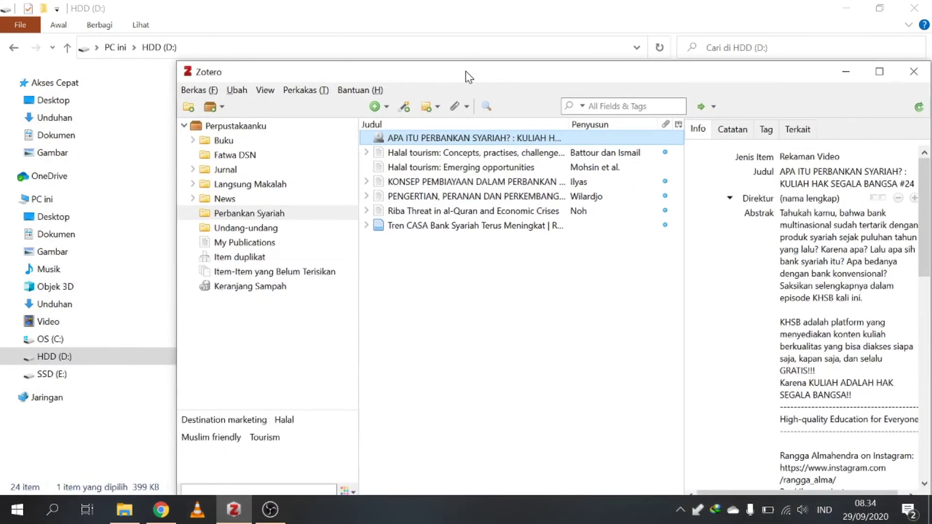
# Create a blank Buku item in the Perbankan Syariah collection, switch its author to separate last and first name fields, and review its information fields.
pyautogui.click(387, 107)
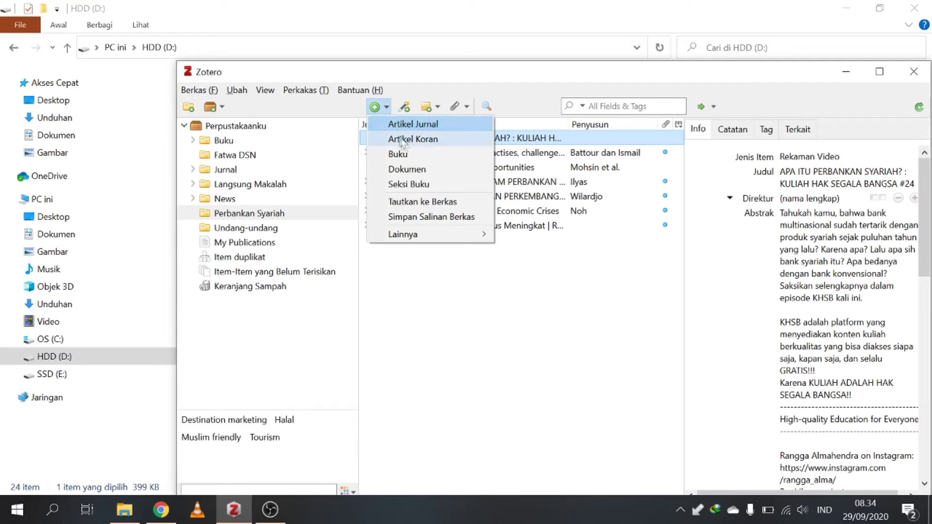
pyautogui.click(406, 153)
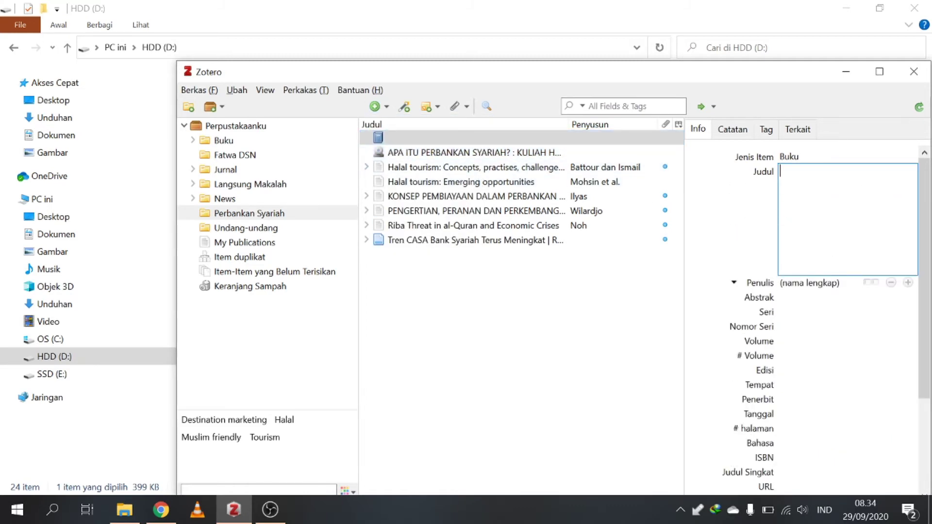
pyautogui.click(874, 283)
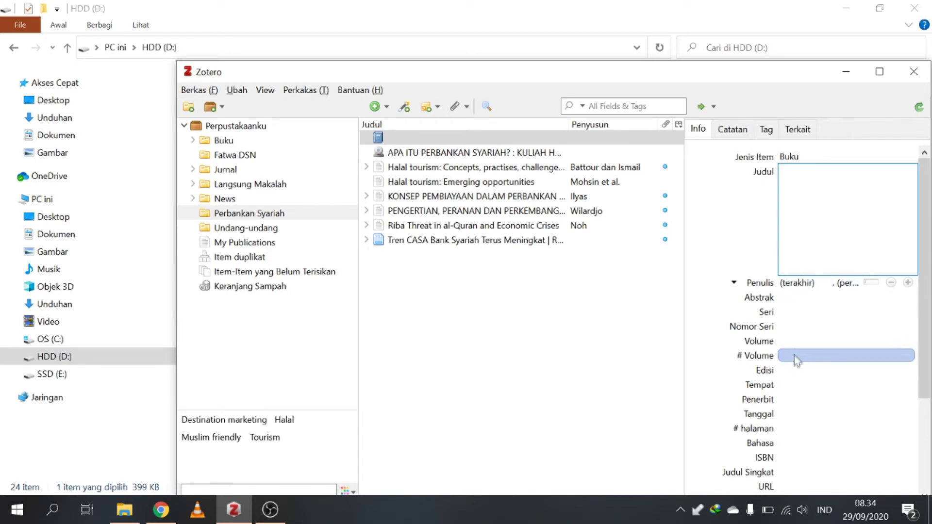
pyautogui.scroll(-3, 798, 349)
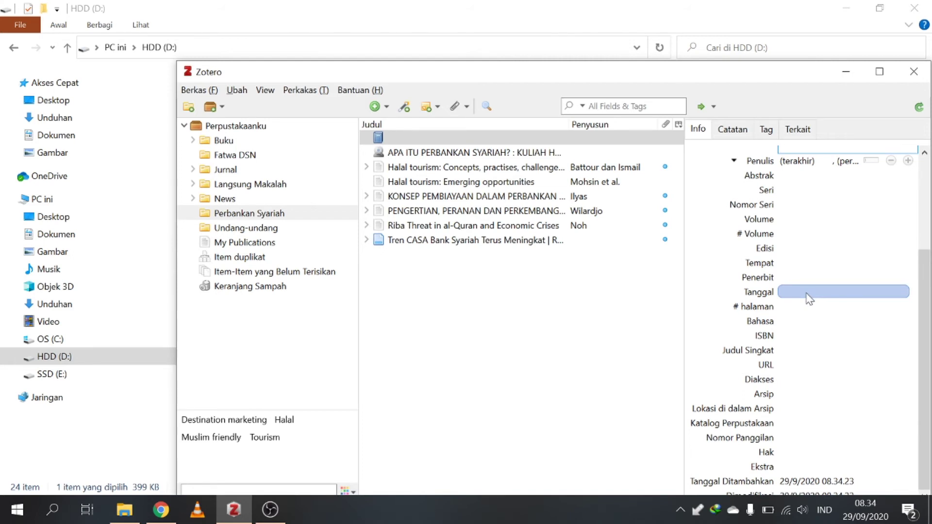
pyautogui.scroll(3, 808, 299)
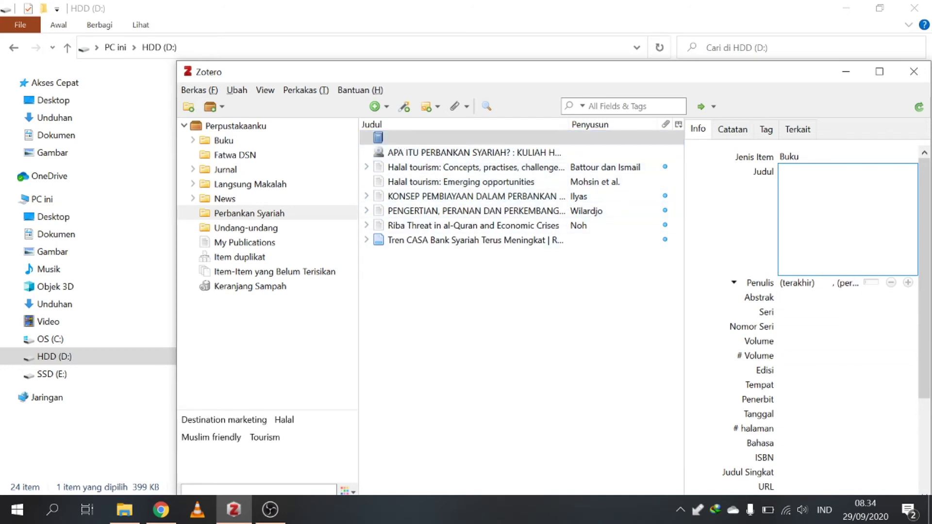
# View the details of "Halal tourism: Emerging opportunities" for comparison, and move the blank Buku item to the trash.
pyautogui.click(406, 182)
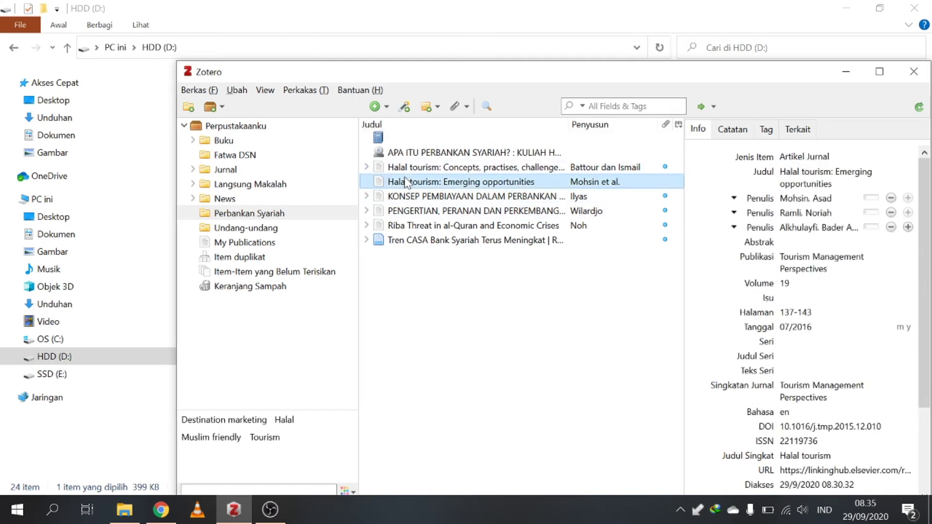
pyautogui.click(397, 138)
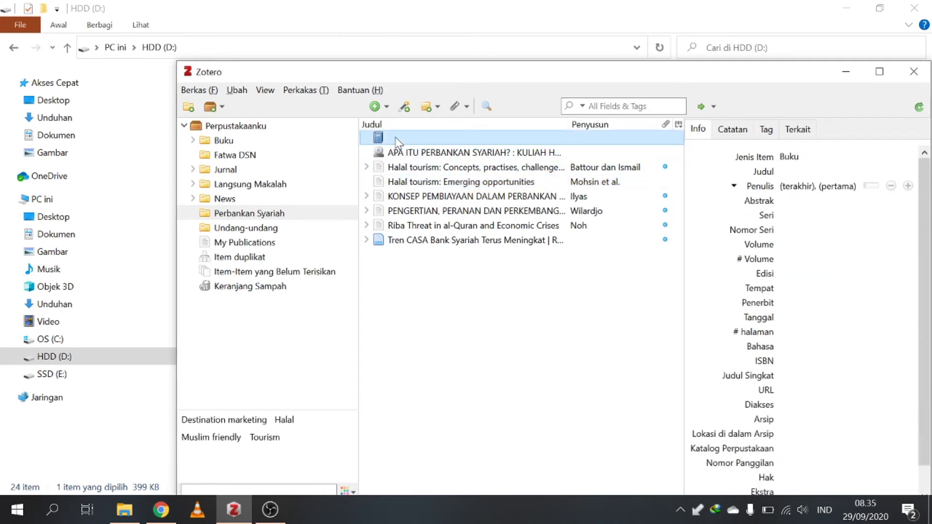
pyautogui.rightClick(397, 141)
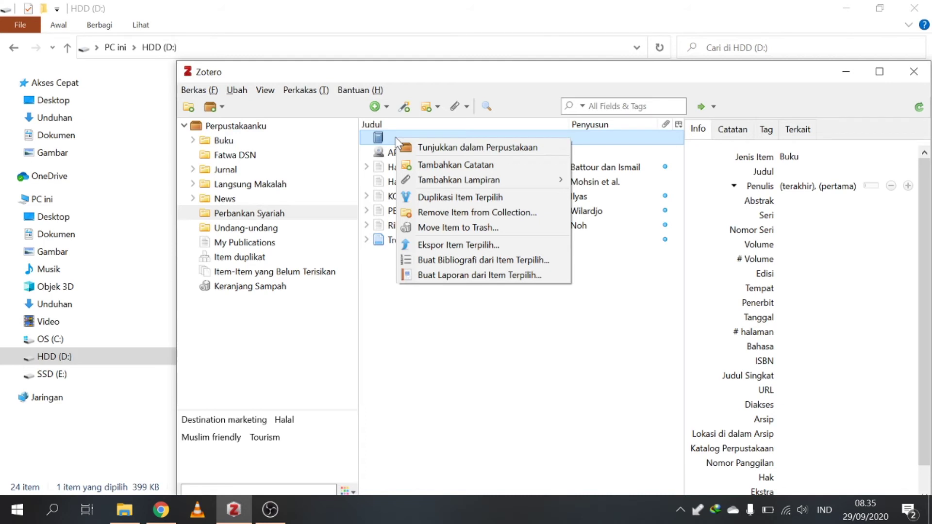
pyautogui.click(453, 227)
pyautogui.click(525, 307)
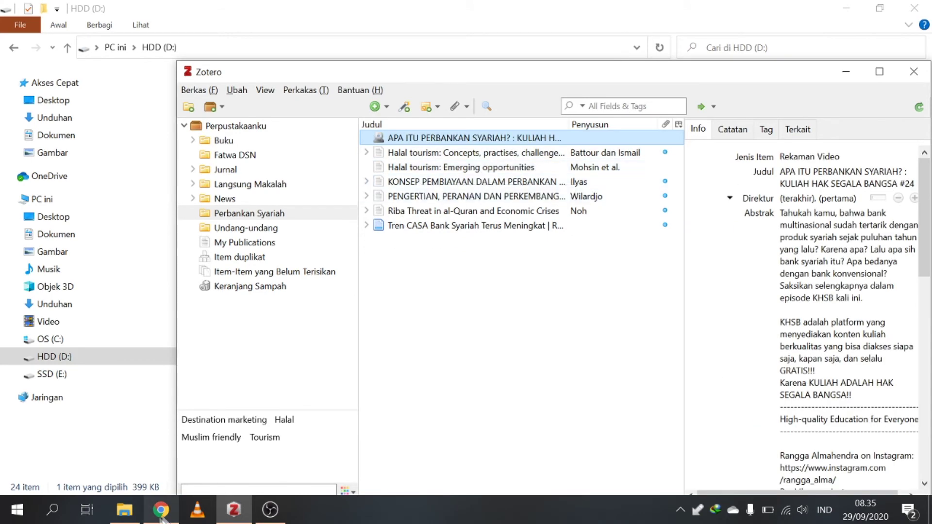
# Switch to Chrome, open the Google home page in a new tab, and go from there to Google Buku.
pyautogui.hotkey('alt', 'Tab')
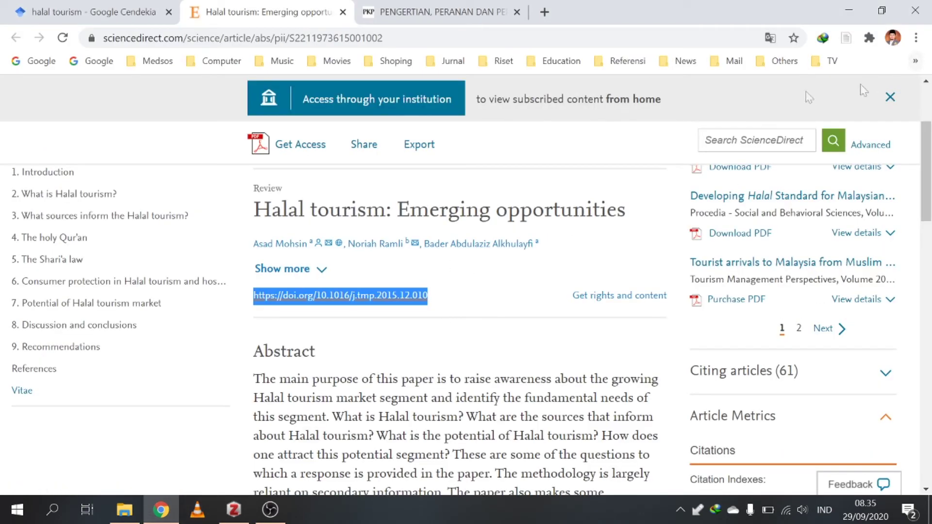
pyautogui.rightClick(22, 62)
pyautogui.click(41, 73)
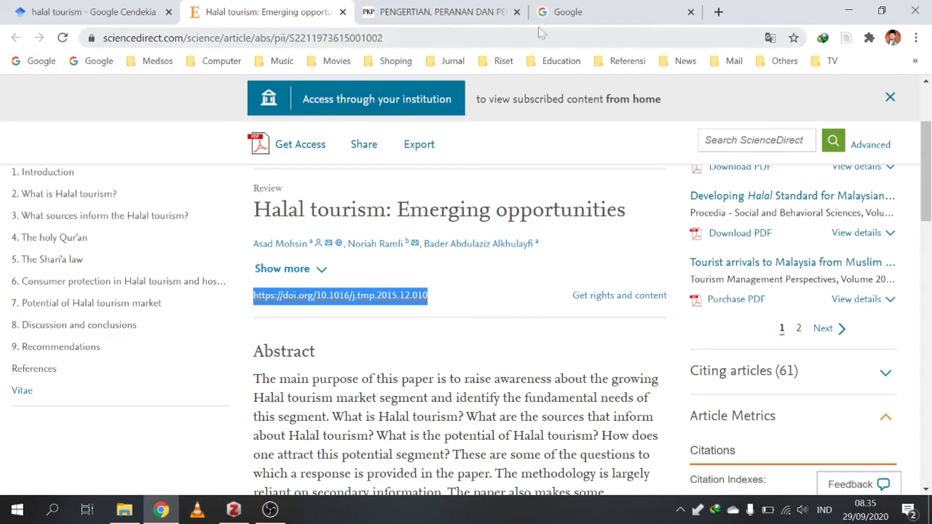
pyautogui.click(582, 11)
pyautogui.click(854, 97)
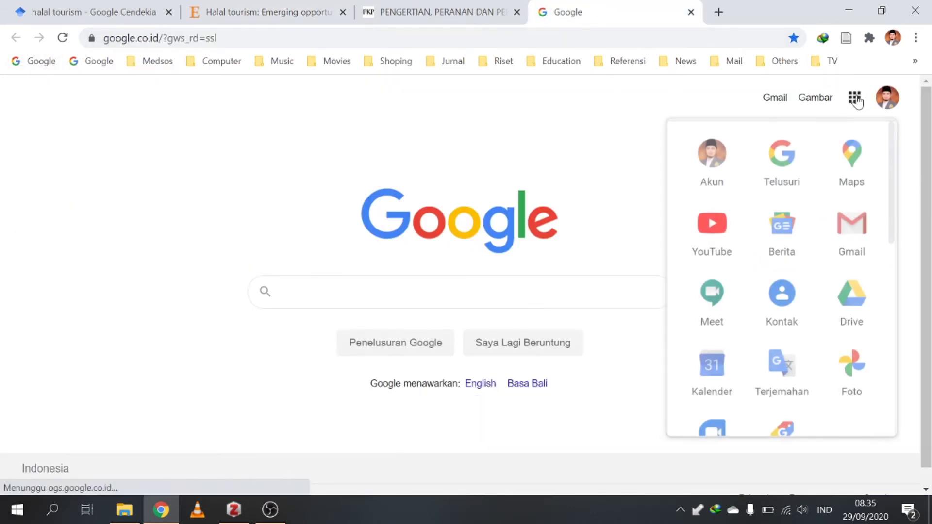
pyautogui.scroll(-3, 749, 374)
pyautogui.scroll(-3, 706, 386)
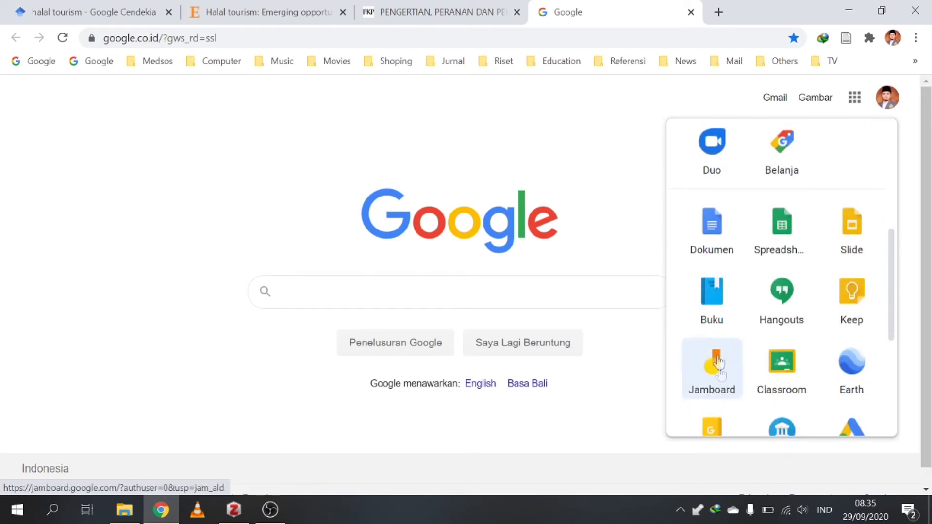
pyautogui.click(710, 313)
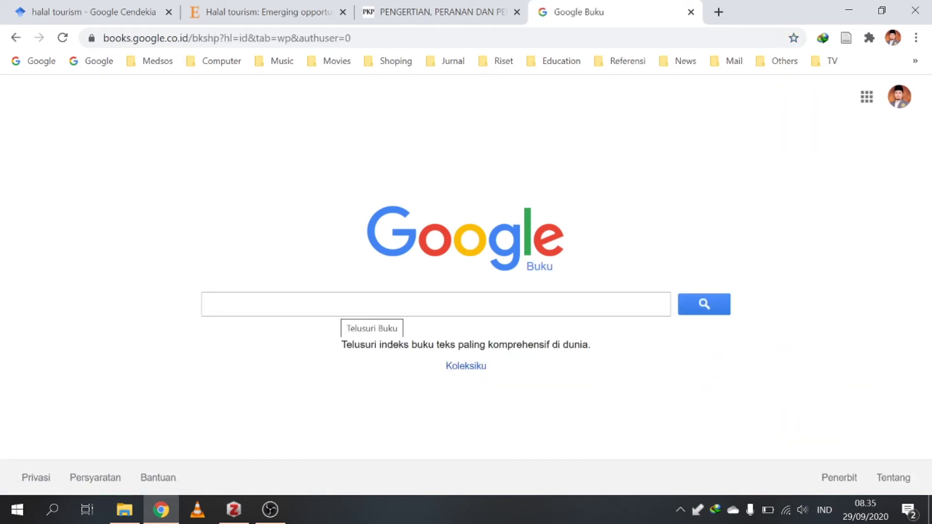
# Search Google Buku for "perbankan syari'ah" and open the book "Bank syariah: dari teori ke praktik".
pyautogui.write('perbankan ')
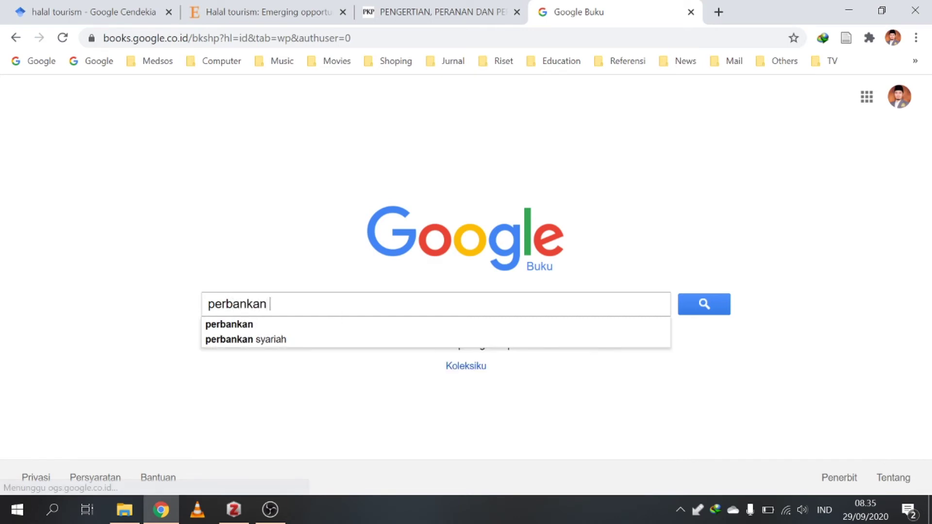
pyautogui.write("syari'ah")
pyautogui.press('Return')
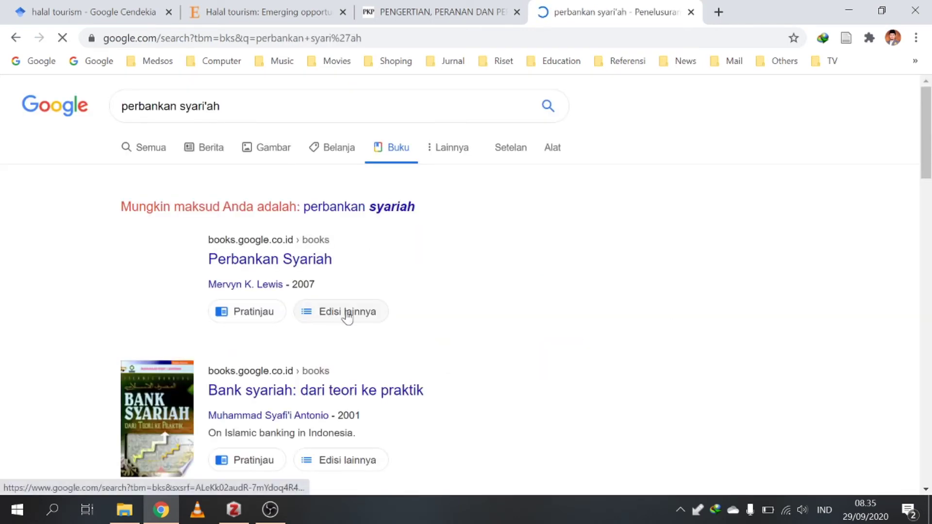
pyautogui.scroll(-3, 406, 311)
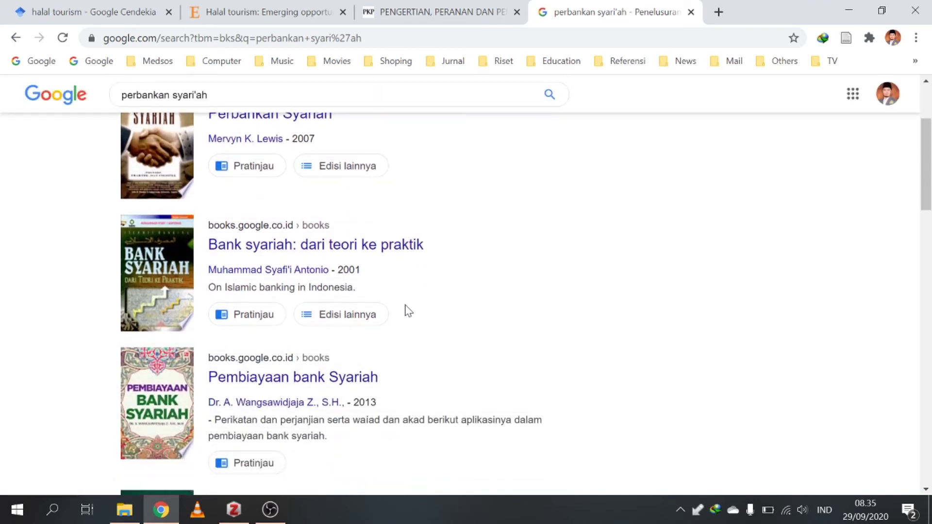
pyautogui.click(346, 248)
pyautogui.rightClick(345, 243)
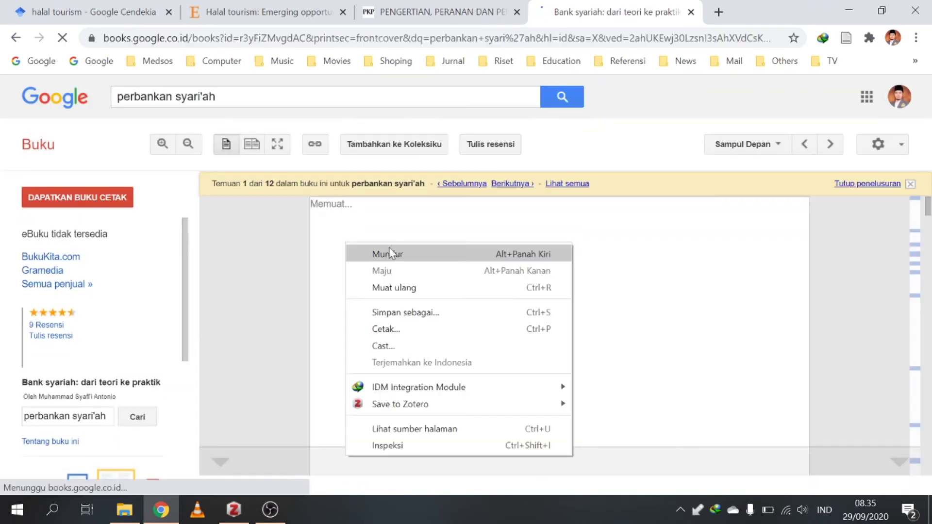
pyautogui.click(630, 160)
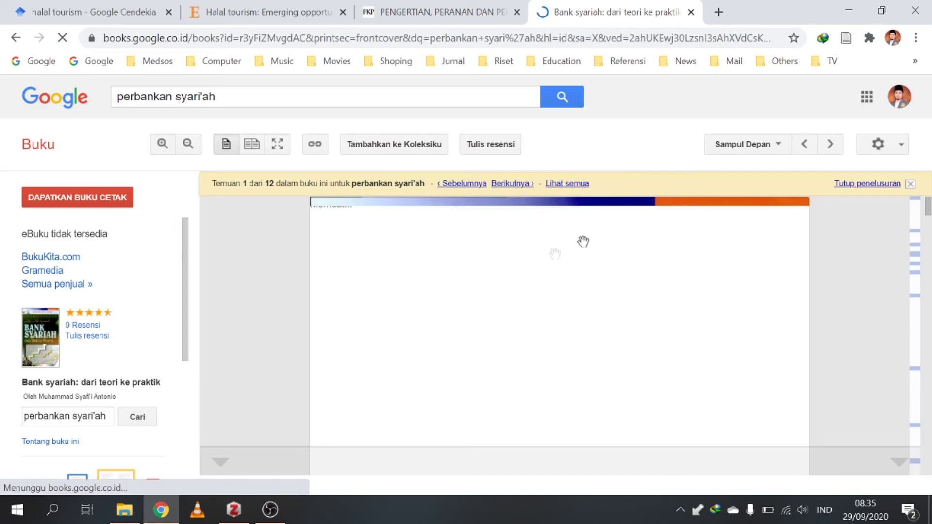
# Look through the book's first pages, save it to Zotero's Perbankan Syariah collection with the browser connector, and switch to Zotero.
pyautogui.scroll(-10, 288, 319)
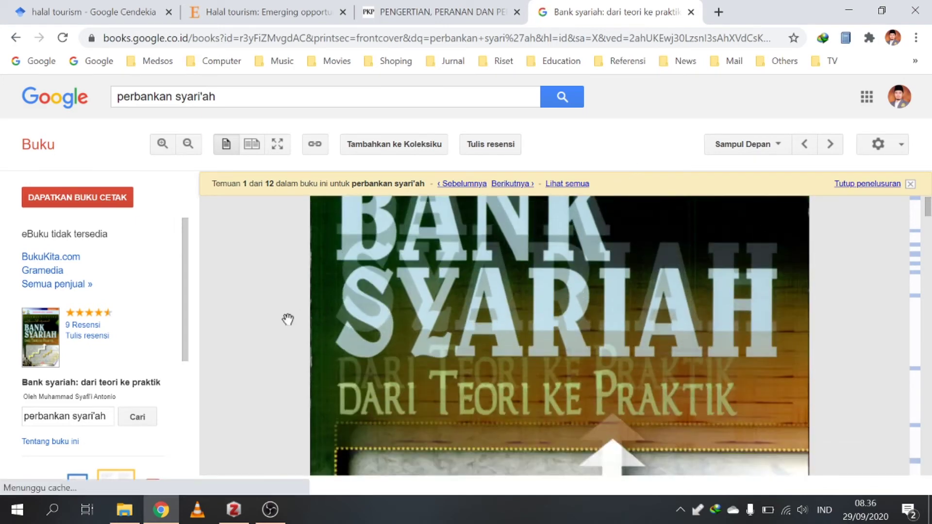
pyautogui.scroll(-5, 288, 319)
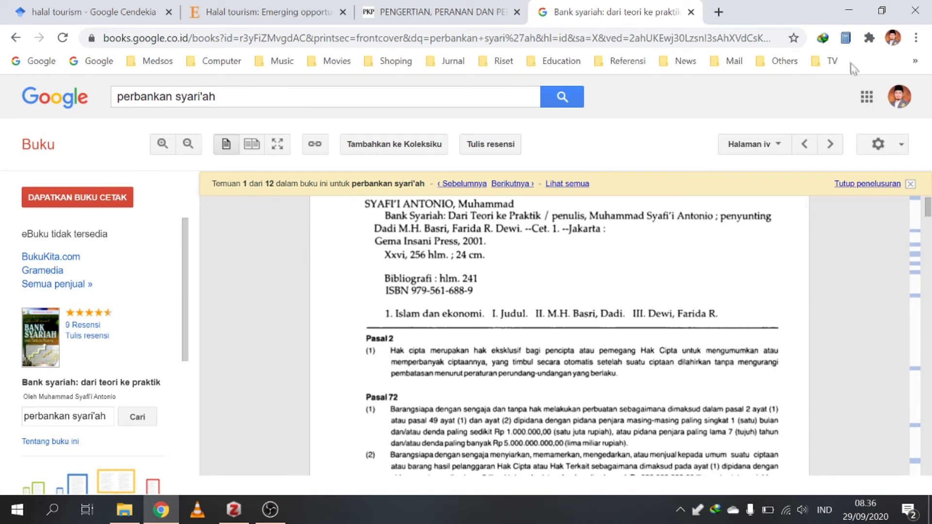
pyautogui.click(845, 39)
pyautogui.click(233, 508)
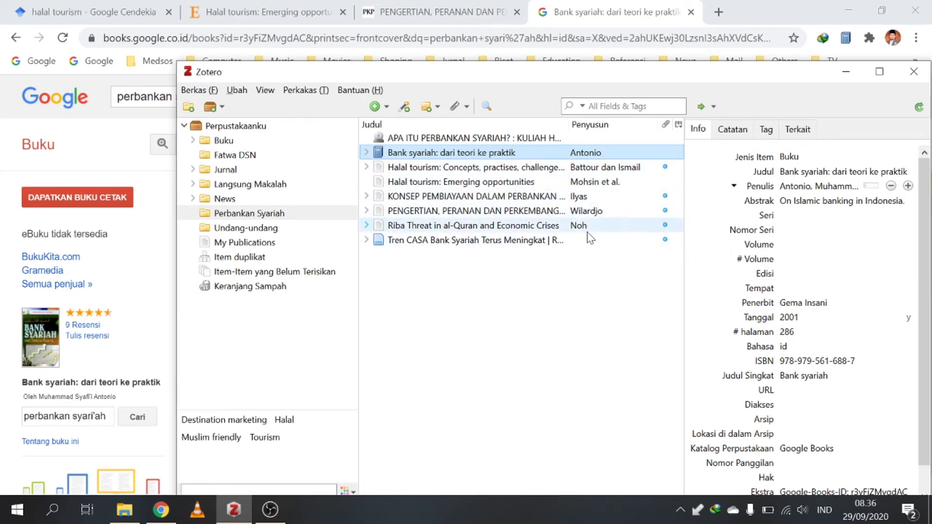
# Check the publication city on the book's catalogue page in Chrome, and set Tempat to Jakarta for "Bank syariah: dari teori ke praktik" in Zotero.
pyautogui.click(802, 173)
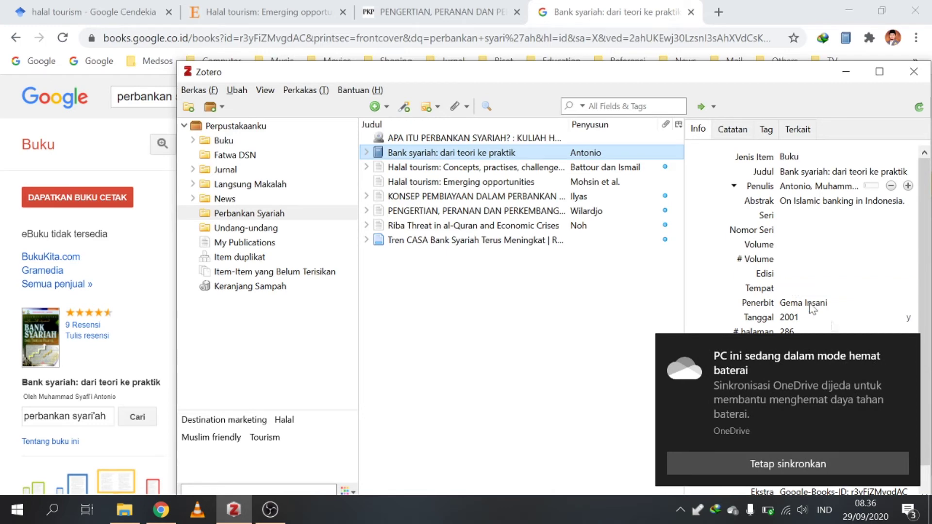
pyautogui.click(905, 347)
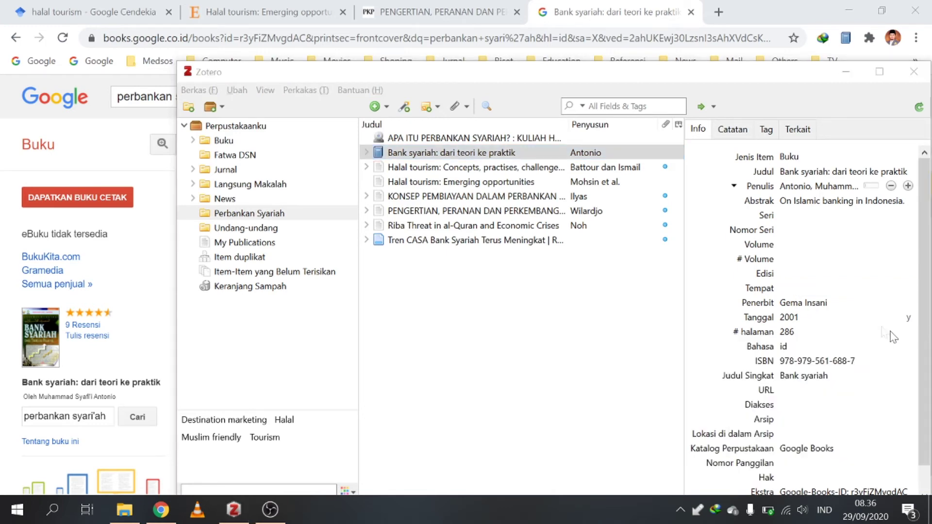
pyautogui.click(805, 287)
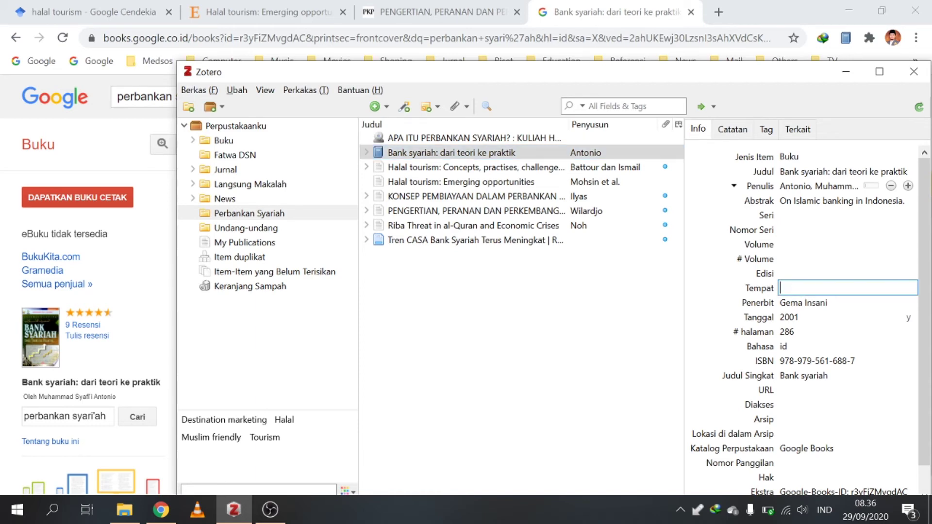
pyautogui.click(547, 15)
pyautogui.scroll(2, 502, 321)
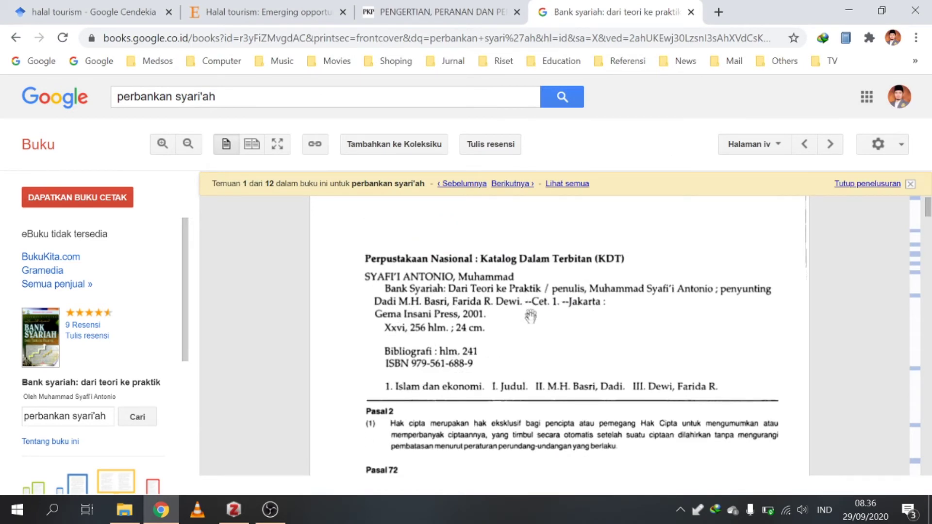
pyautogui.click(234, 510)
pyautogui.write('Jakar')
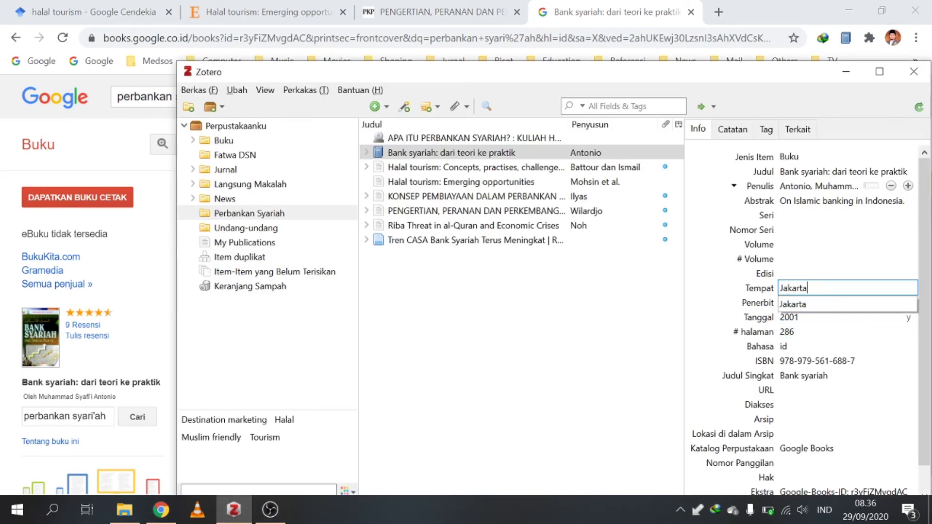
pyautogui.write('ta')
pyautogui.press('Return')
pyautogui.scroll(-1, 846, 288)
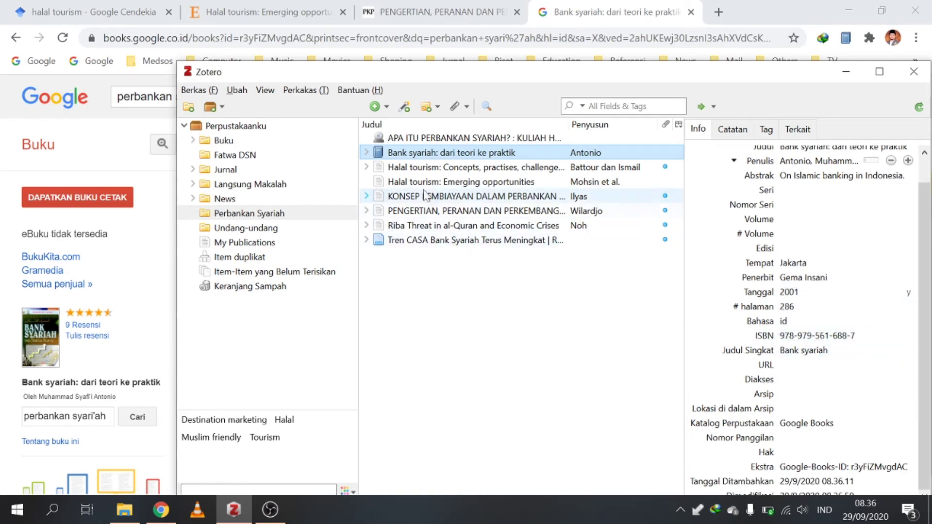
# View the Google Books Link attached to "Bank syariah: dari teori ke praktik" and the details of "Halal tourism: Concepts, practises, challenges and future".
pyautogui.click(366, 152)
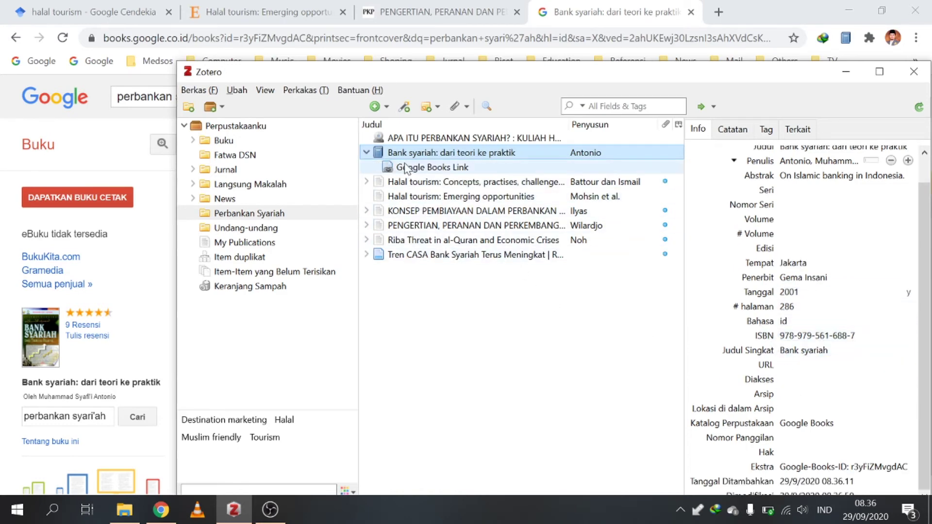
pyautogui.click(422, 183)
pyautogui.click(426, 153)
pyautogui.click(428, 166)
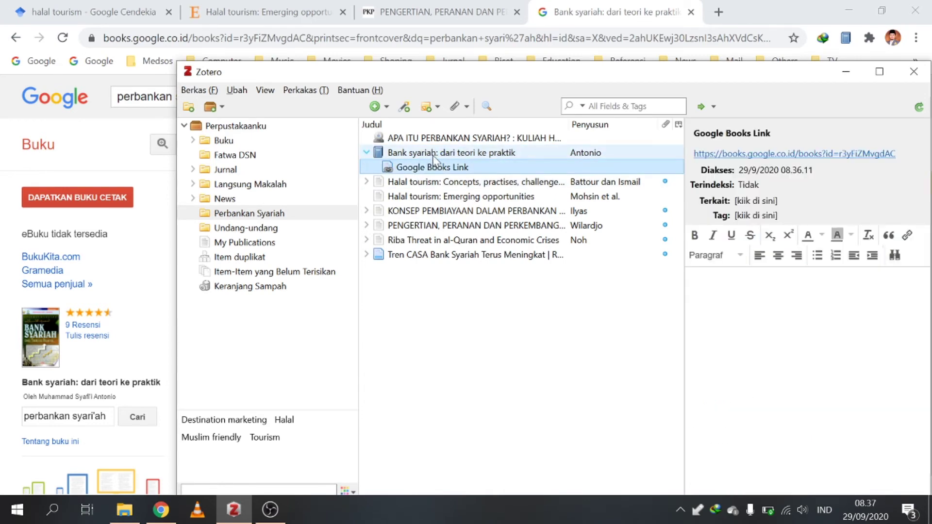
pyautogui.click(461, 181)
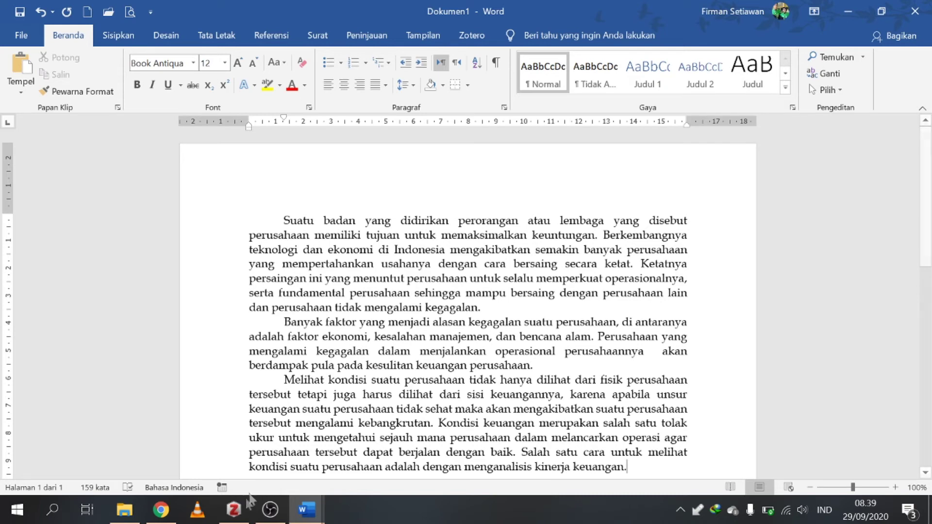
# Compare Zotero with the Word document, and set the document's Zotero citation style to Turabian 8th edition (full note).
pyautogui.click(233, 510)
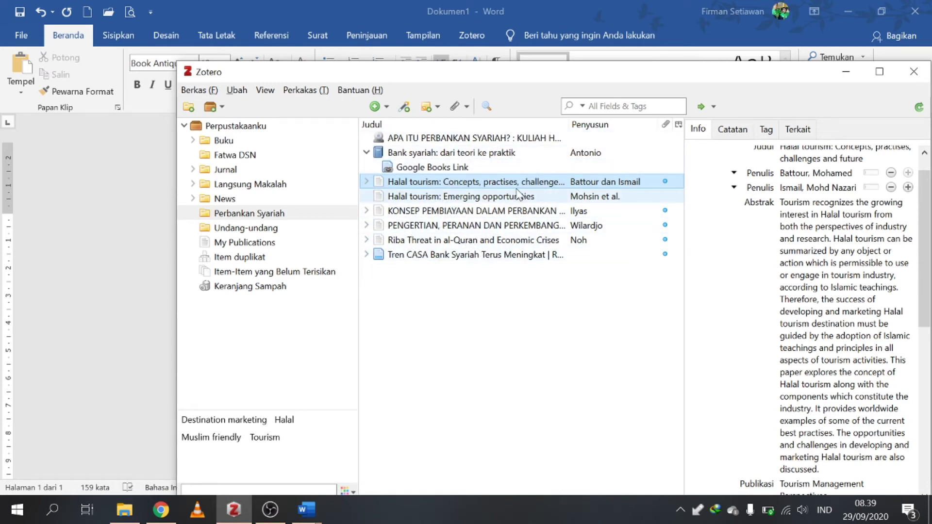
pyautogui.click(140, 192)
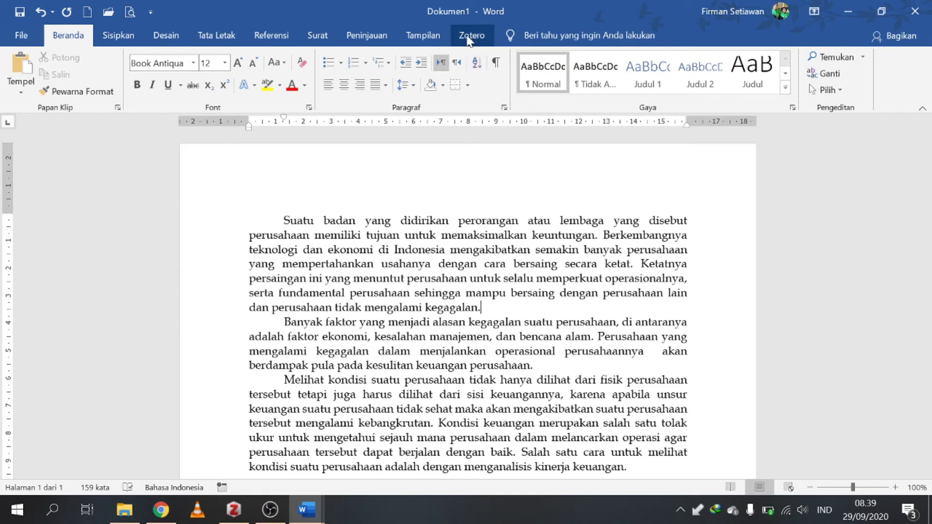
pyautogui.click(469, 39)
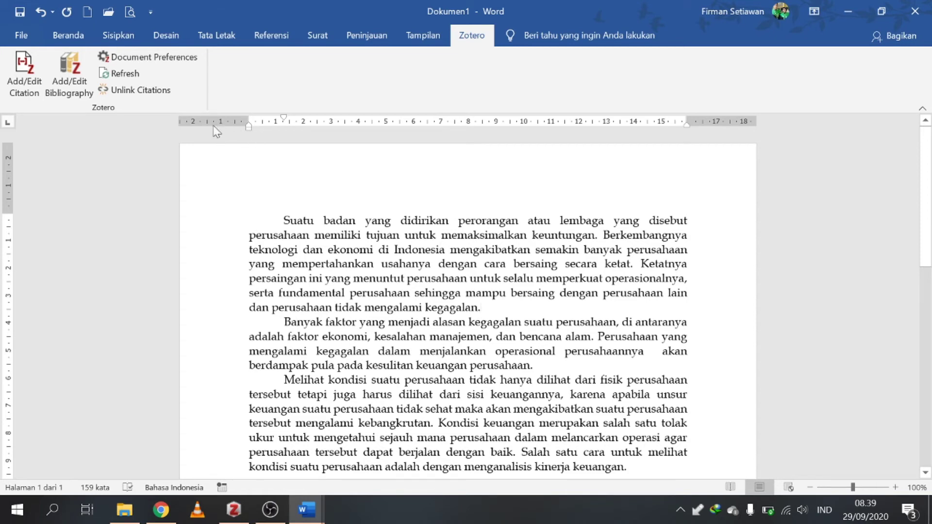
pyautogui.click(173, 59)
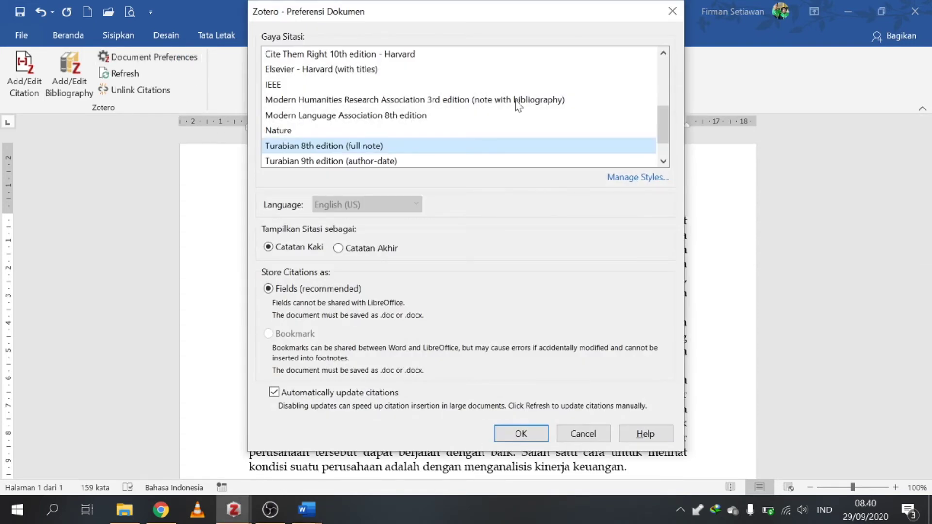
pyautogui.scroll(-1, 349, 138)
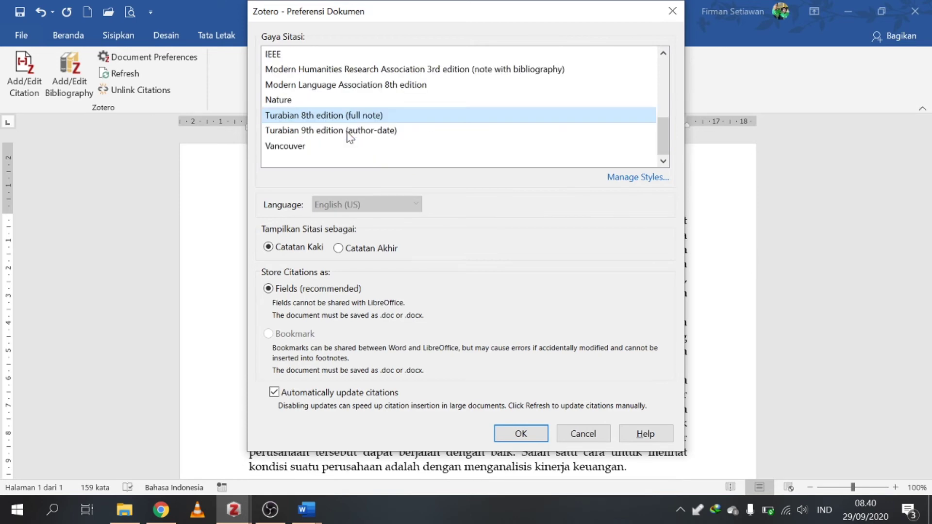
pyautogui.click(299, 131)
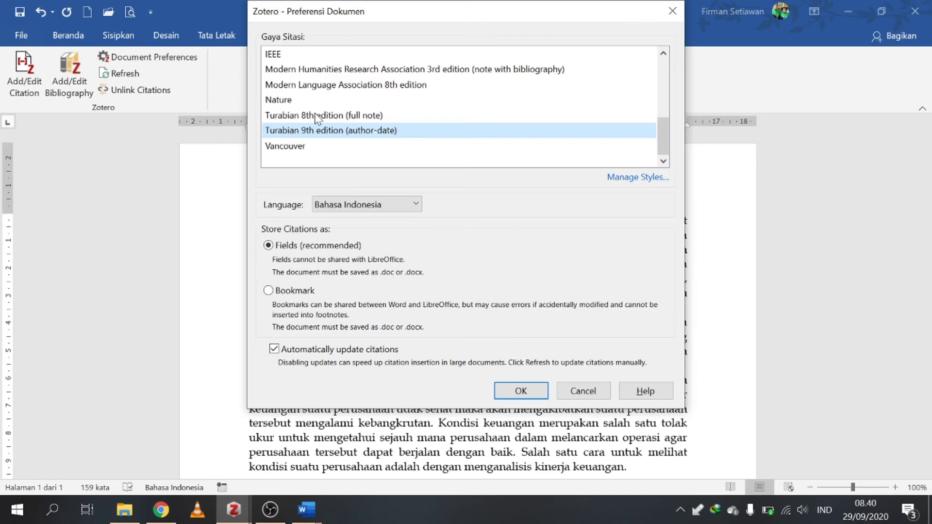
pyautogui.click(315, 116)
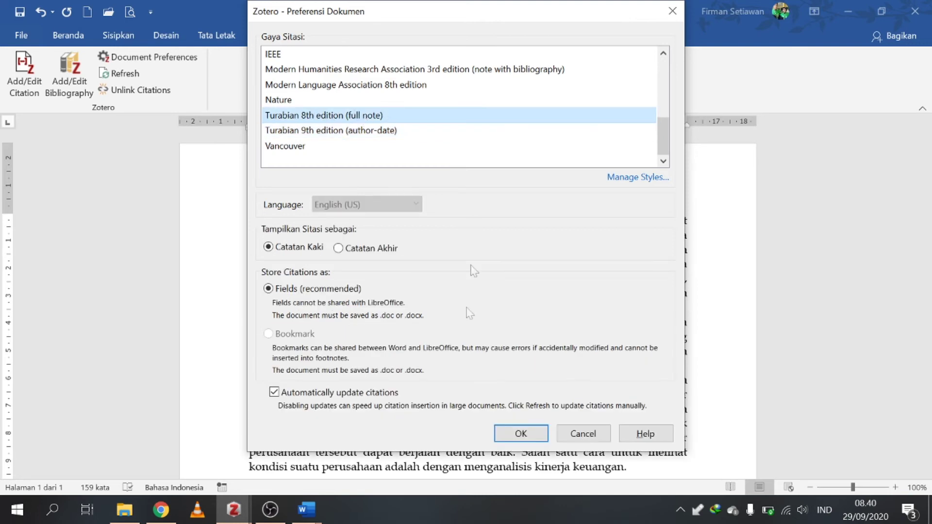
pyautogui.click(521, 434)
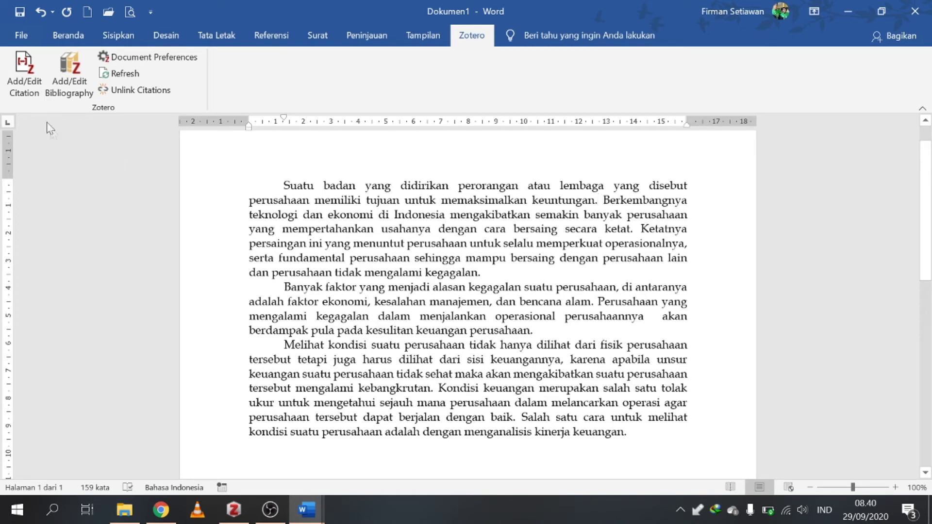
# Start a Zotero citation after the first sentence, ending in "memaksimalkan keuntungan", and move the citation bar lower on the page.
pyautogui.click(27, 85)
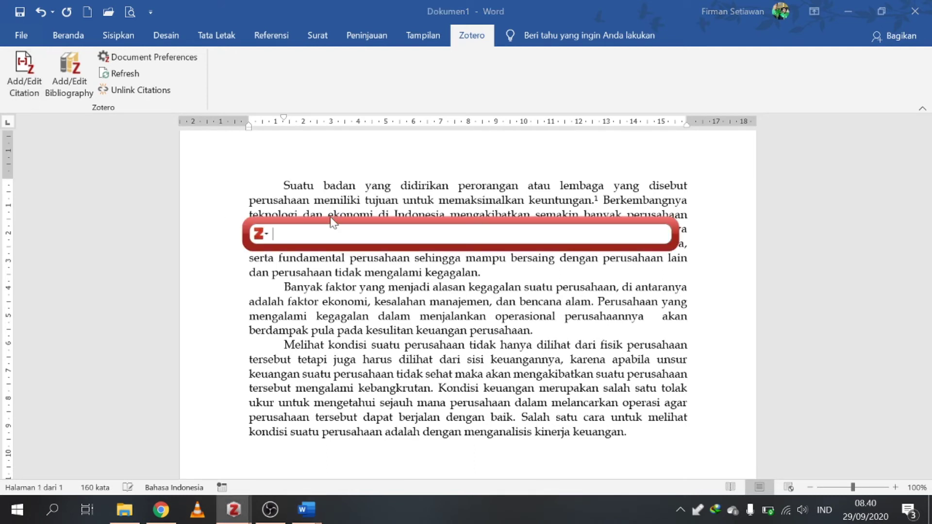
pyautogui.moveTo(333, 222); pyautogui.dragTo(370, 264)
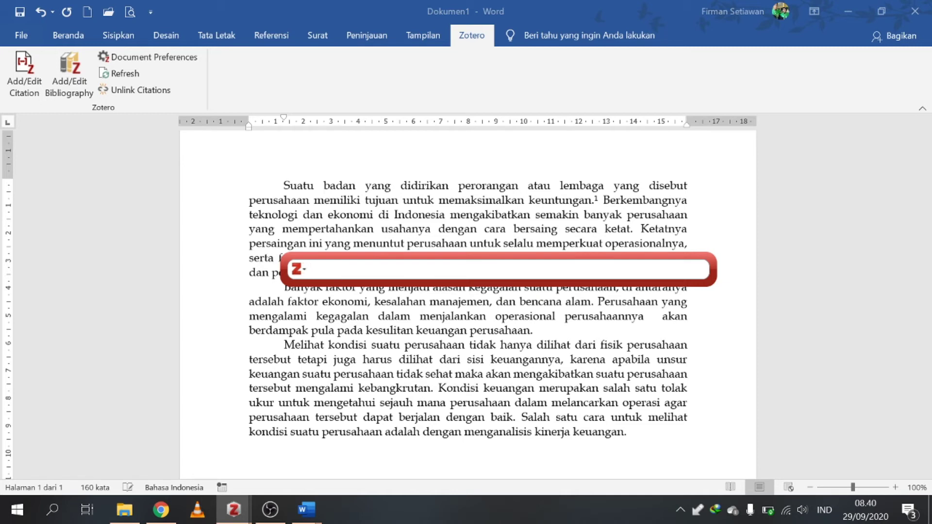
# Search the library for "pers" and pick "Perbankan Syariah di Indonesia" as the source to cite.
pyautogui.write('pers')
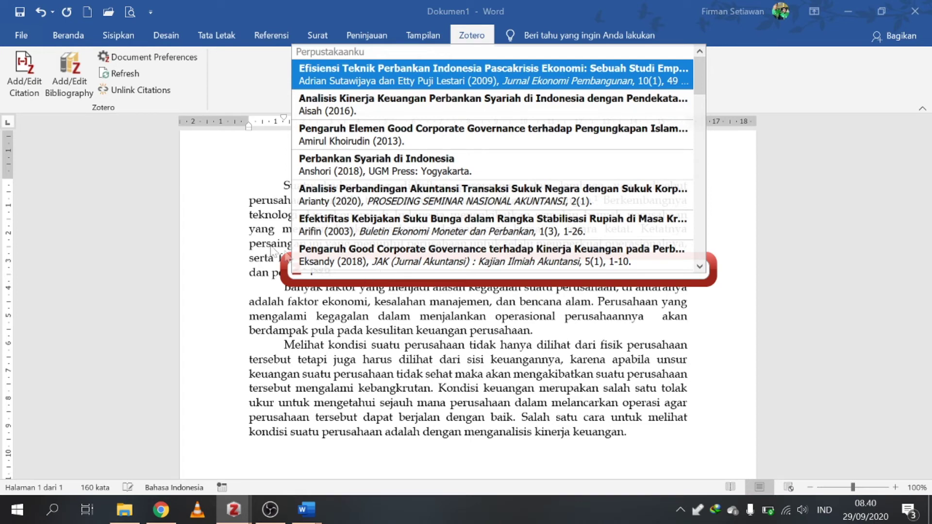
pyautogui.click(365, 166)
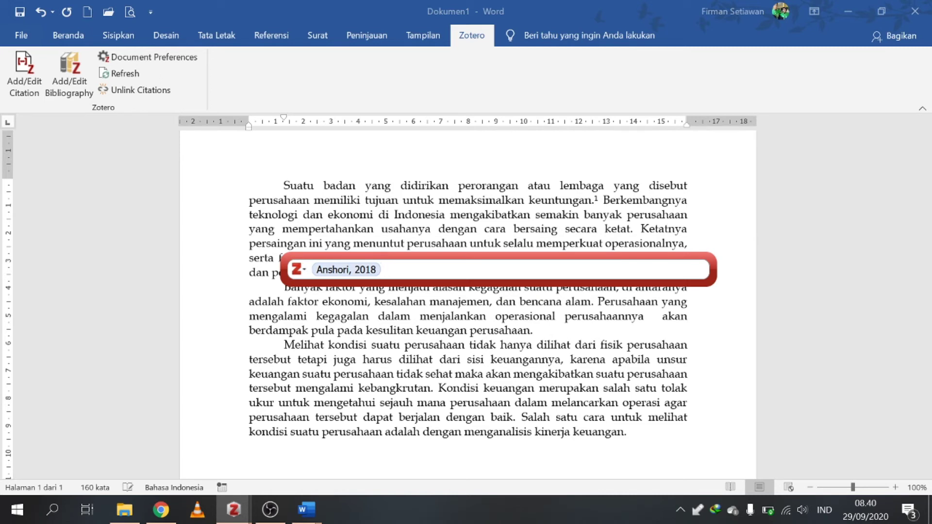
pyautogui.press('Return')
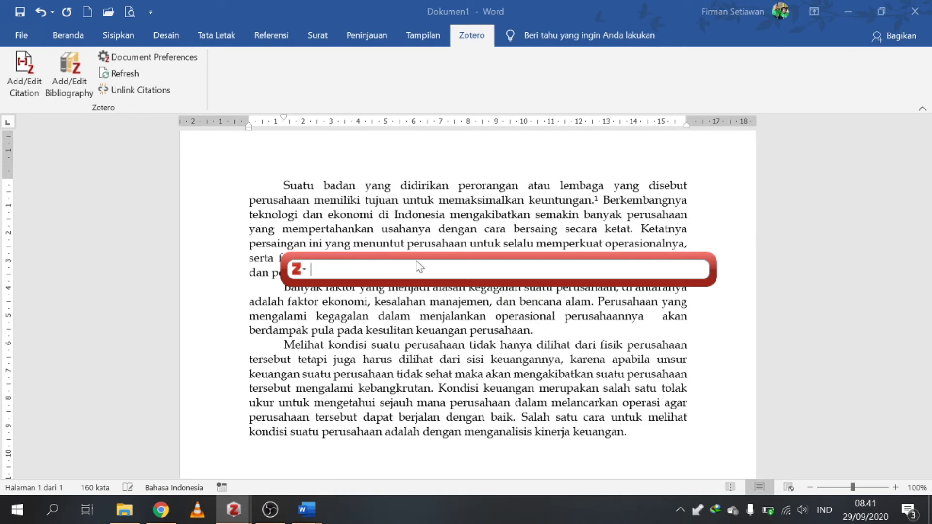
# Use the classic view to cite "Halal tourism: Concepts, practises, challenges and future" from the Perbankan Syariah collection, and check the footnote.
pyautogui.click(302, 271)
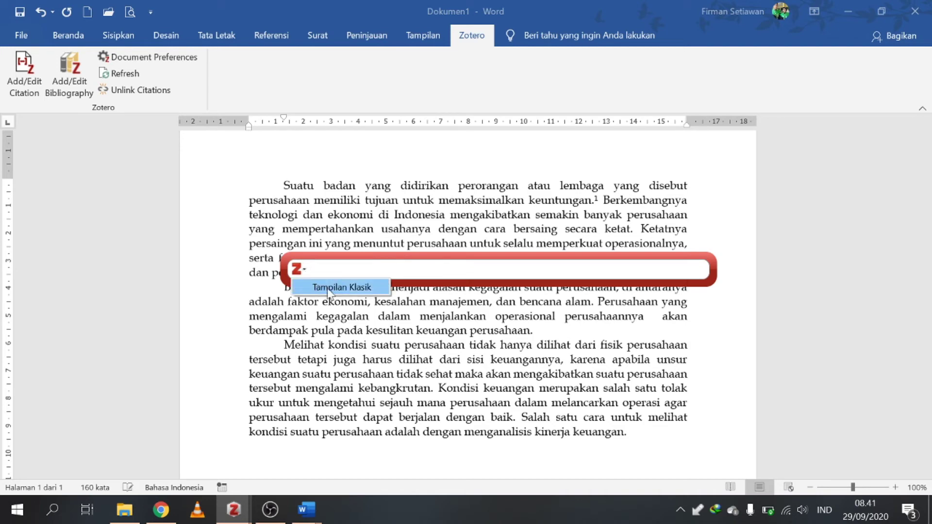
pyautogui.click(357, 288)
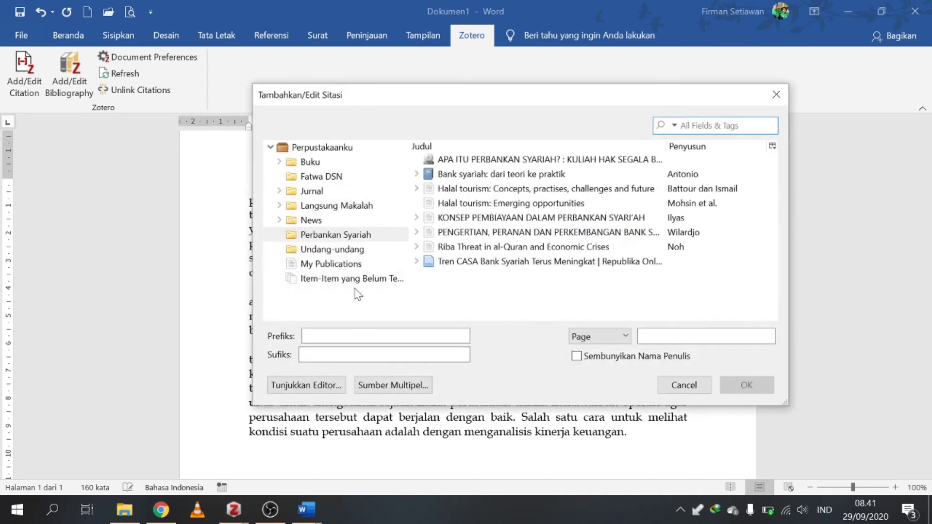
pyautogui.click(353, 237)
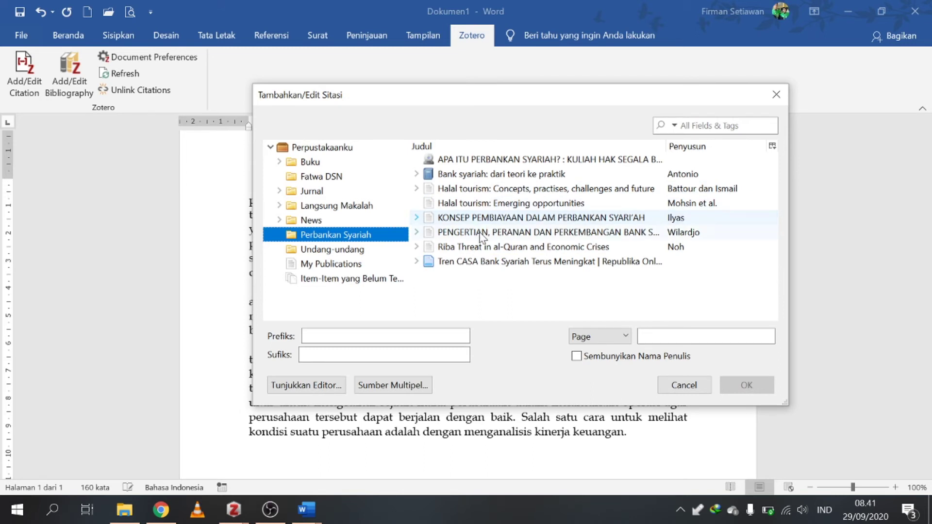
pyautogui.click(493, 190)
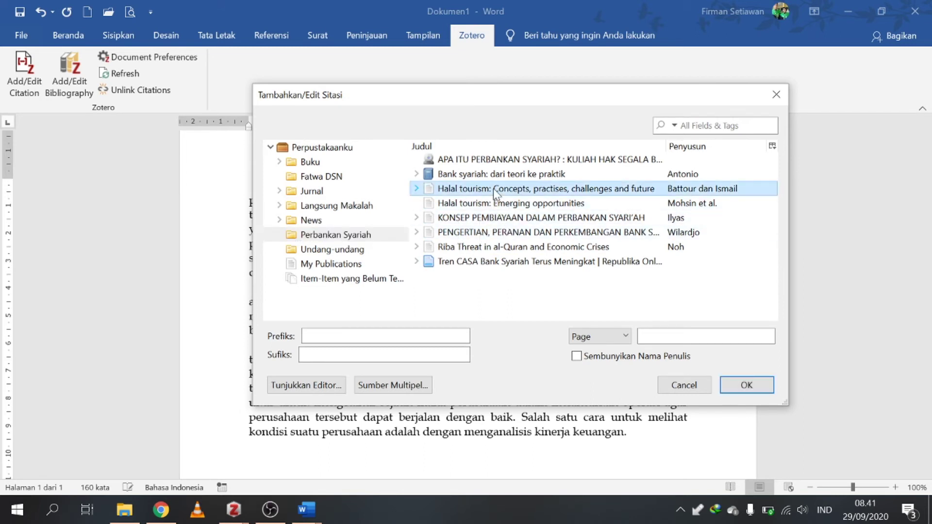
pyautogui.click(755, 384)
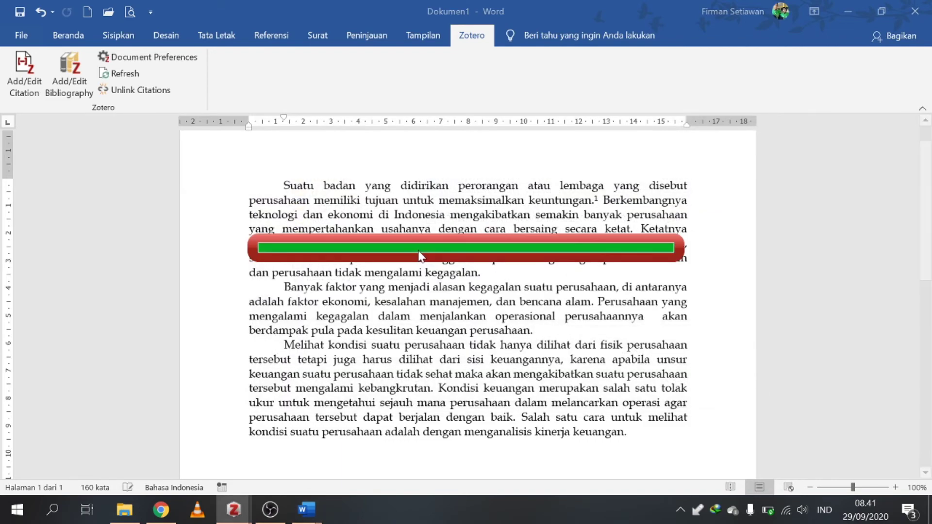
pyautogui.scroll(-10, 467, 292)
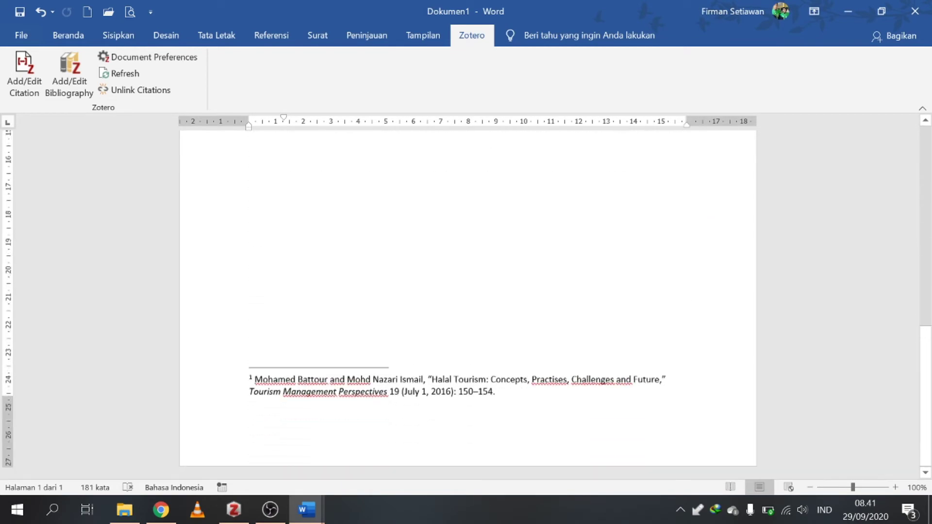
pyautogui.scroll(10, 467, 291)
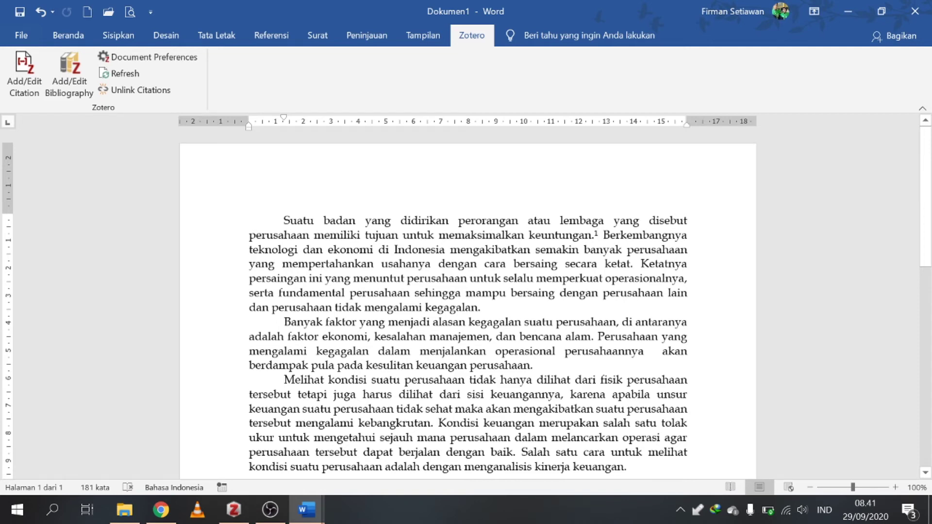
# Cite "KONSEP PEMBIAYAAN DALAM PERBANKAN SYARI'AH" after "bersaing secara ketat" using the classic view, and check its footnote.
pyautogui.click(24, 75)
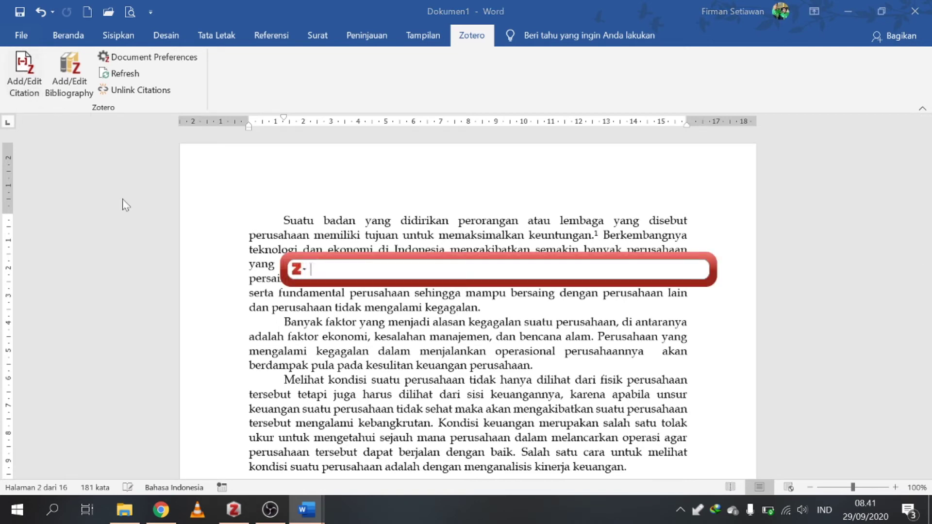
pyautogui.click(298, 269)
pyautogui.click(317, 288)
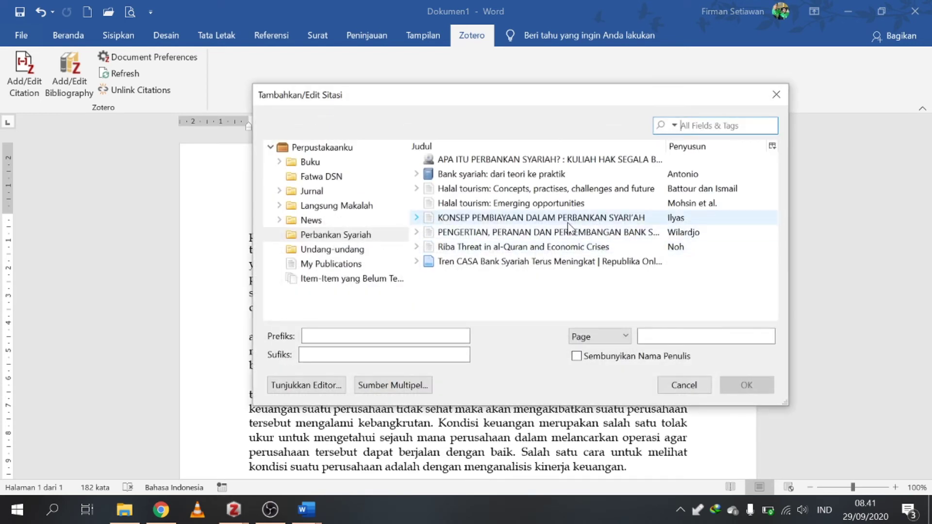
pyautogui.click(566, 220)
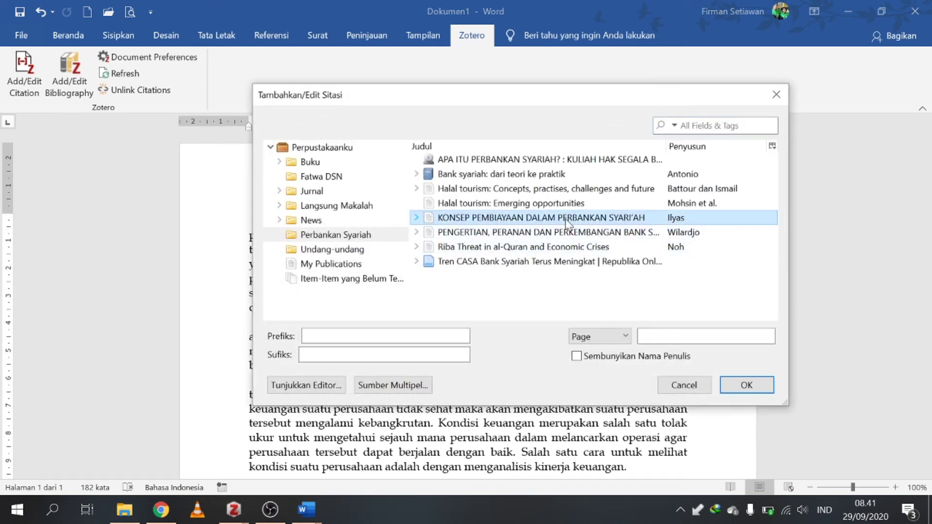
pyautogui.click(748, 385)
pyautogui.scroll(-10, 467, 301)
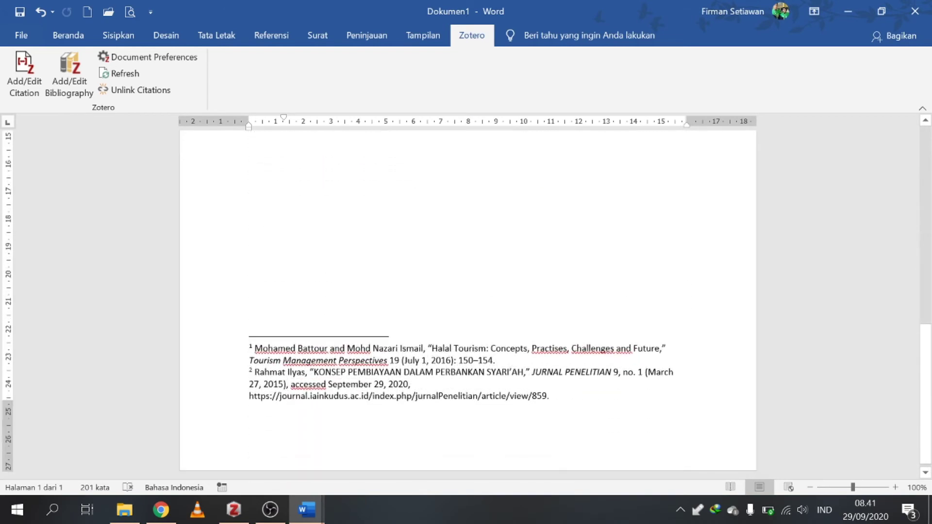
pyautogui.scroll(10, 468, 300)
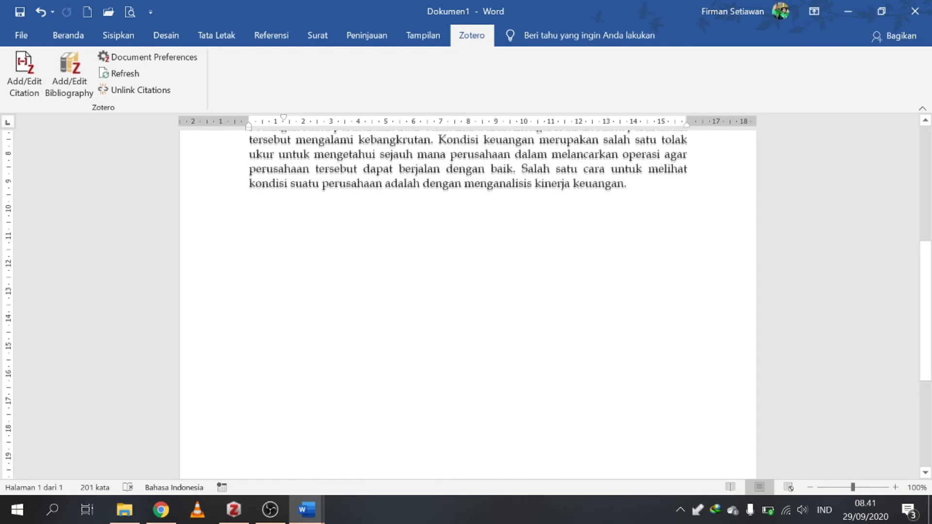
pyautogui.scroll(2, 468, 301)
pyautogui.scroll(3, 468, 300)
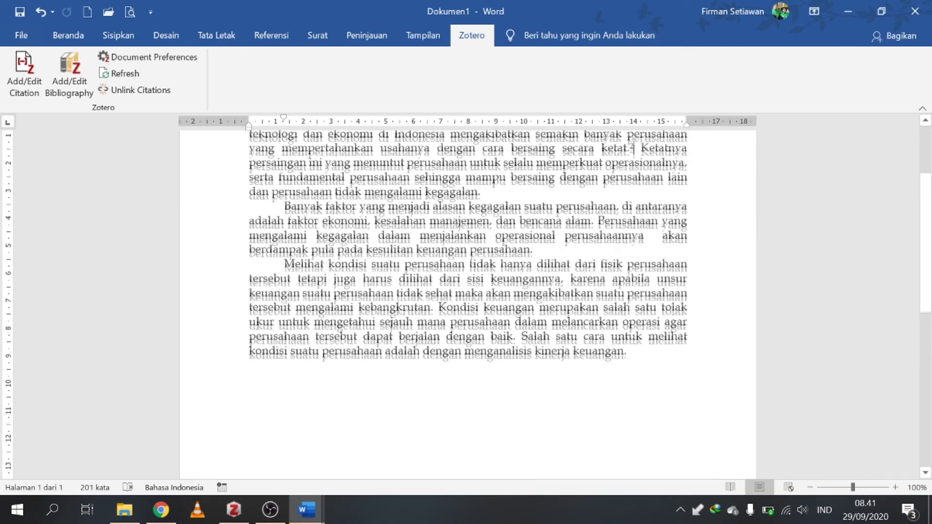
# Cite page 50 of "Bank syariah: dari teori ke praktik" after "tidak mengalami kegagalan" using the classic view, and check its footnote.
pyautogui.click(480, 273)
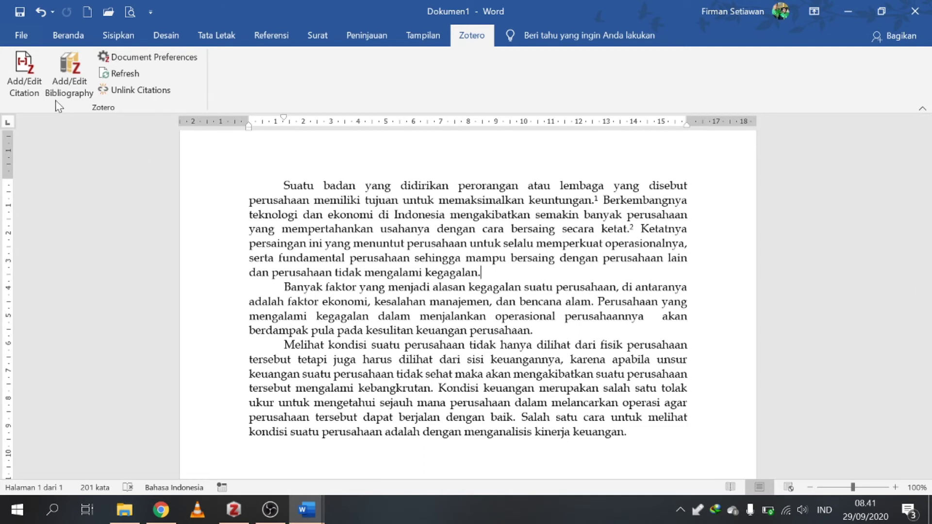
pyautogui.click(28, 84)
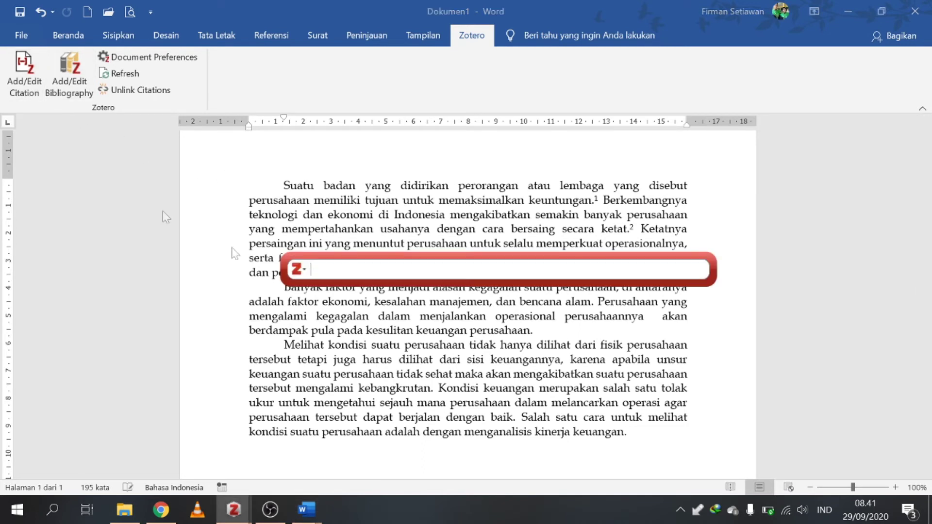
pyautogui.click(309, 268)
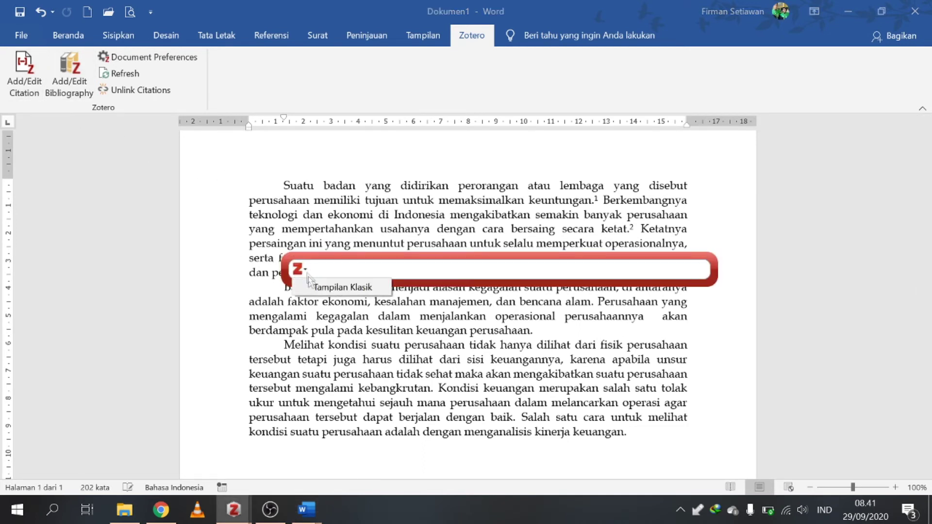
pyautogui.click(308, 287)
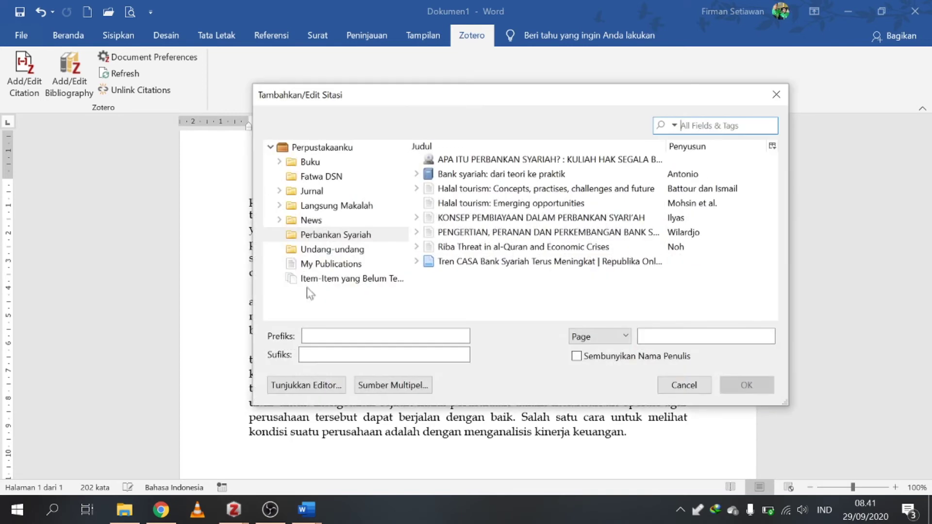
pyautogui.click(507, 176)
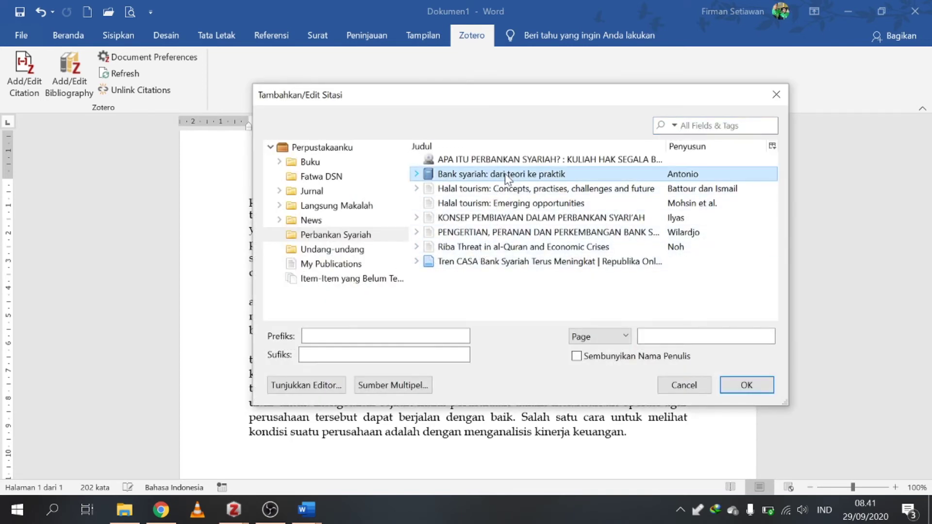
pyautogui.click(651, 336)
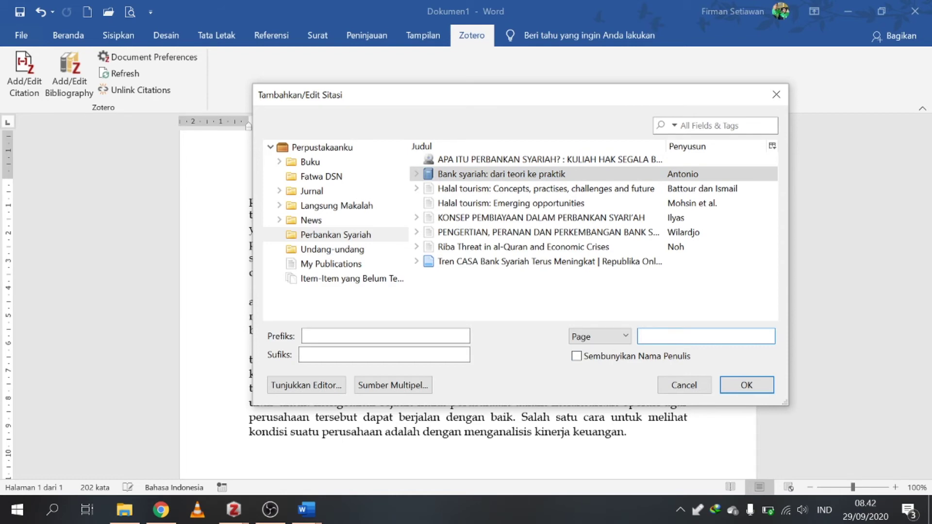
pyautogui.write('50')
pyautogui.click(743, 385)
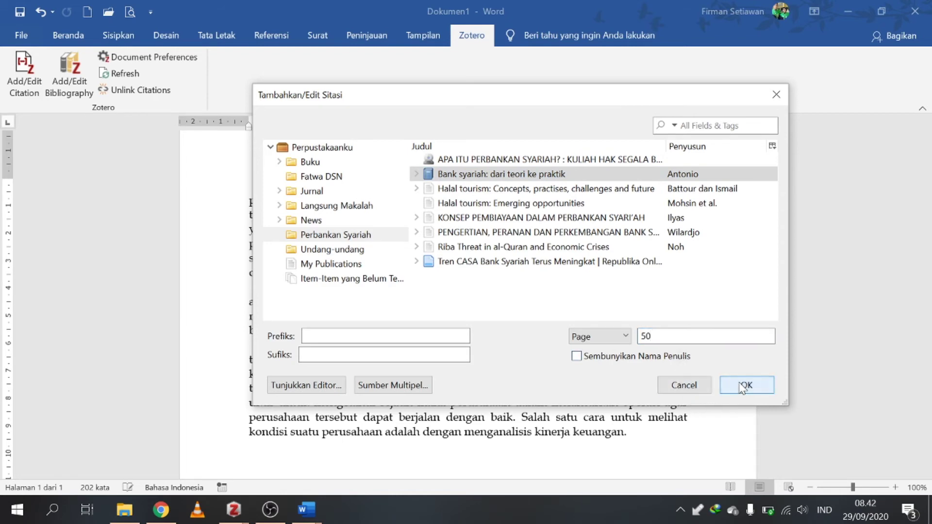
pyautogui.scroll(-9, 467, 298)
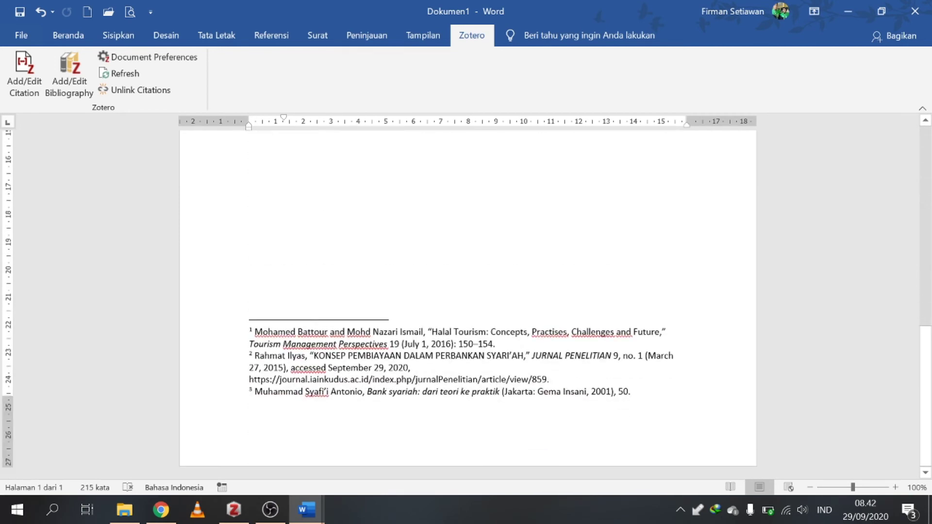
pyautogui.click(631, 391)
# Start a Zotero citation after "bencana alam" in the second paragraph, using the classic view in multiple-source mode.
pyautogui.scroll(10, 508, 333)
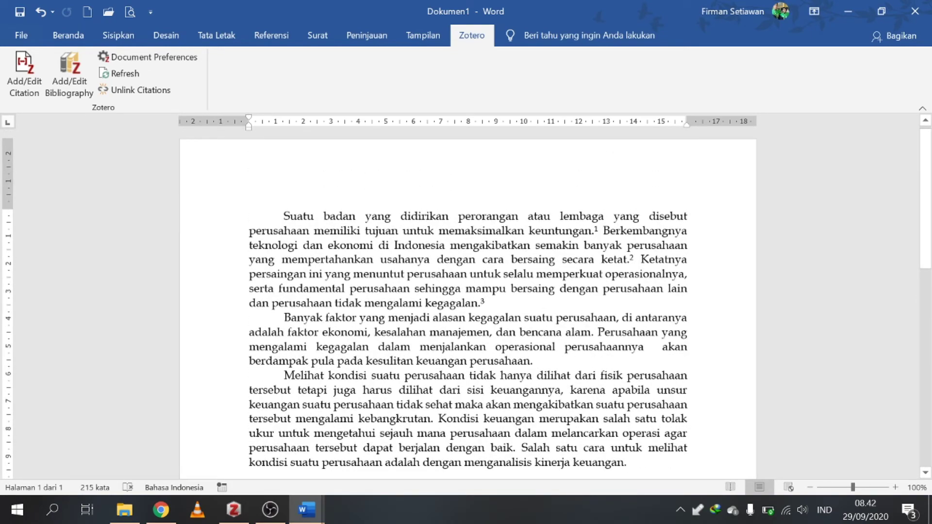
pyautogui.click(484, 303)
pyautogui.click(594, 332)
pyautogui.click(24, 79)
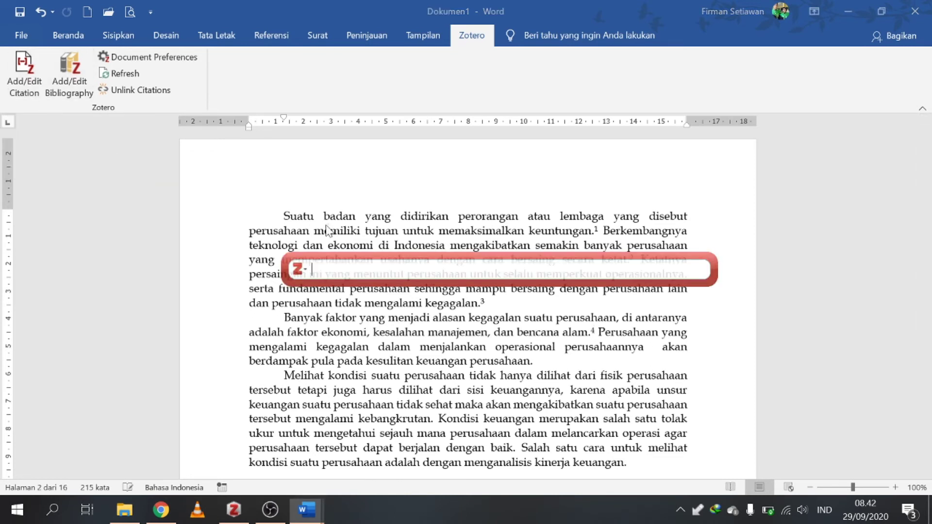
pyautogui.click(300, 269)
pyautogui.click(318, 288)
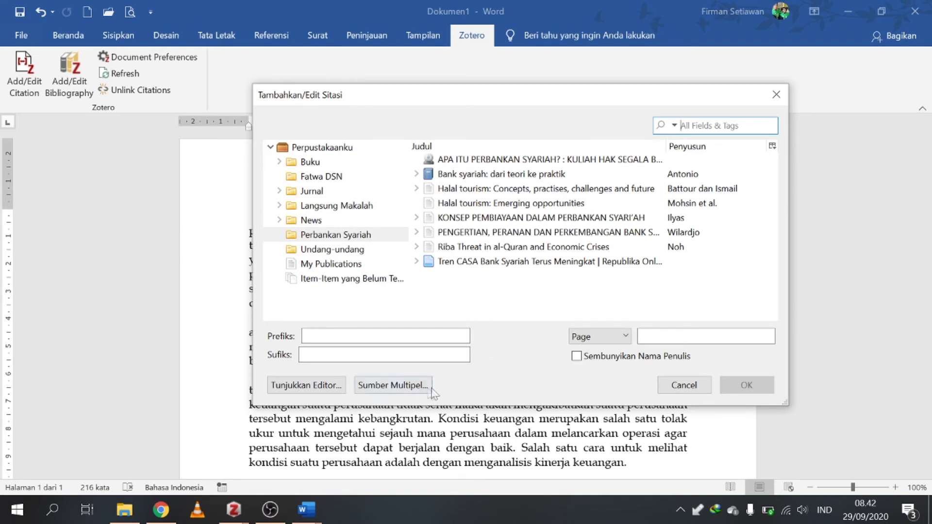
pyautogui.click(388, 385)
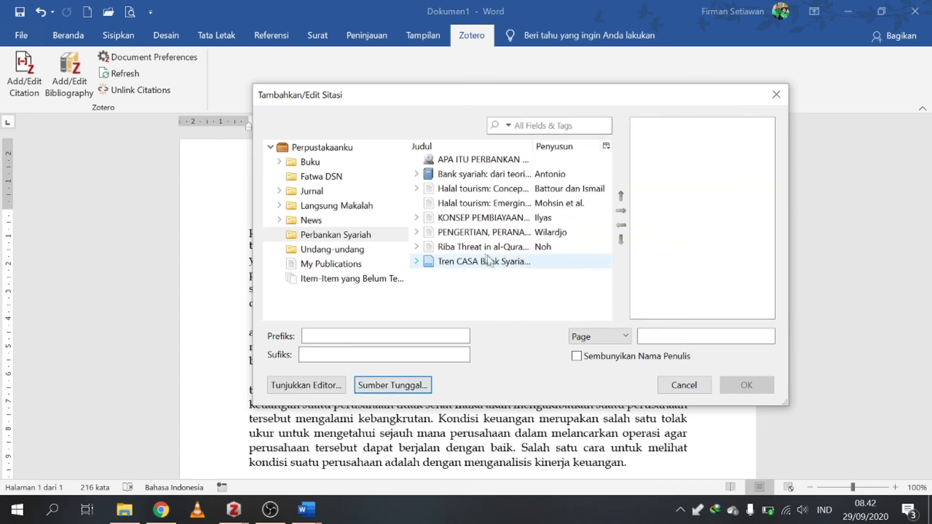
# Cite "PENGERTIAN, PERANAN DAN PERKEMBANGAN BANK SYARI'AH DI INDONESIA", "Riba Threat in al-Quran and Economic Crises" and "APA ITU PERBANKAN SYARIAH?" together, and check the combined footnote.
pyautogui.click(505, 232)
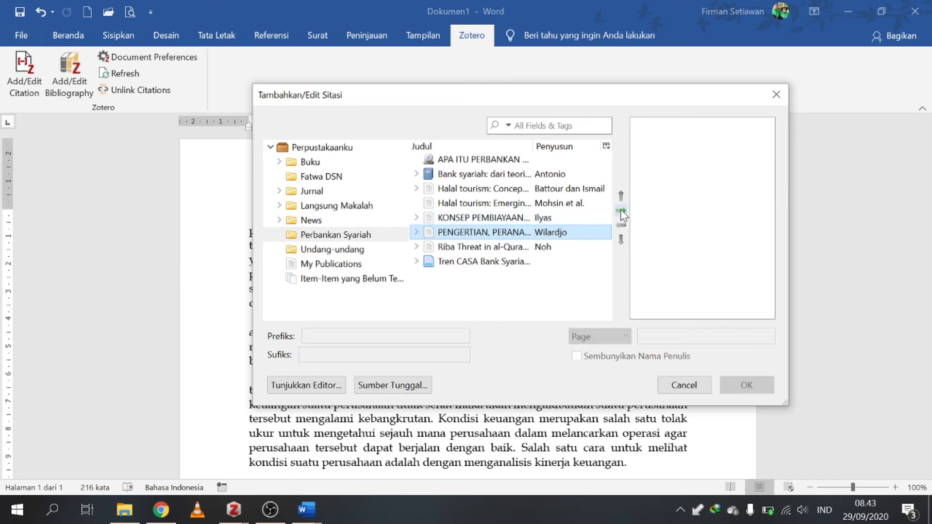
pyautogui.click(621, 210)
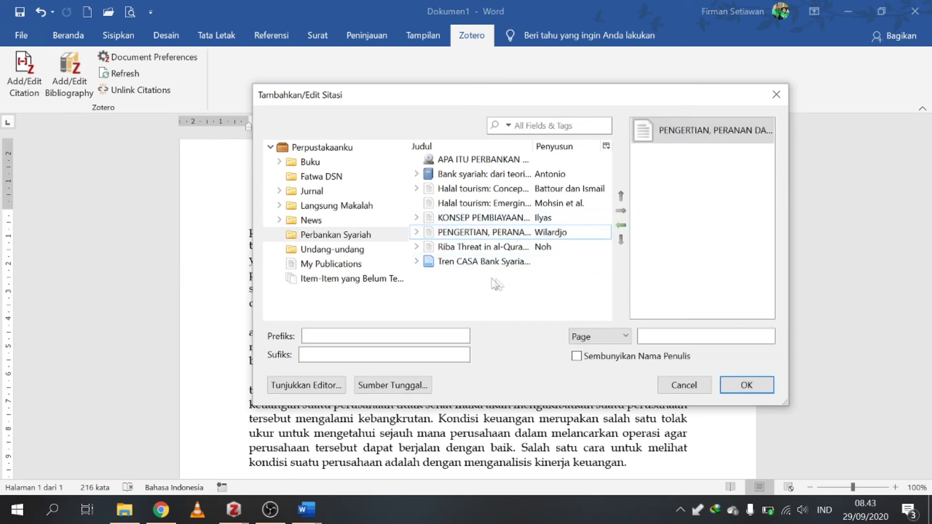
pyautogui.click(474, 248)
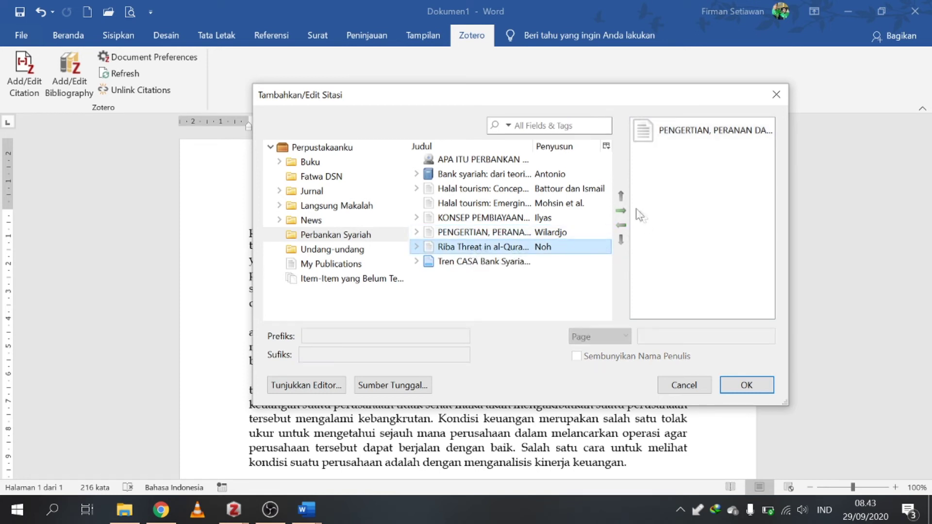
pyautogui.click(619, 211)
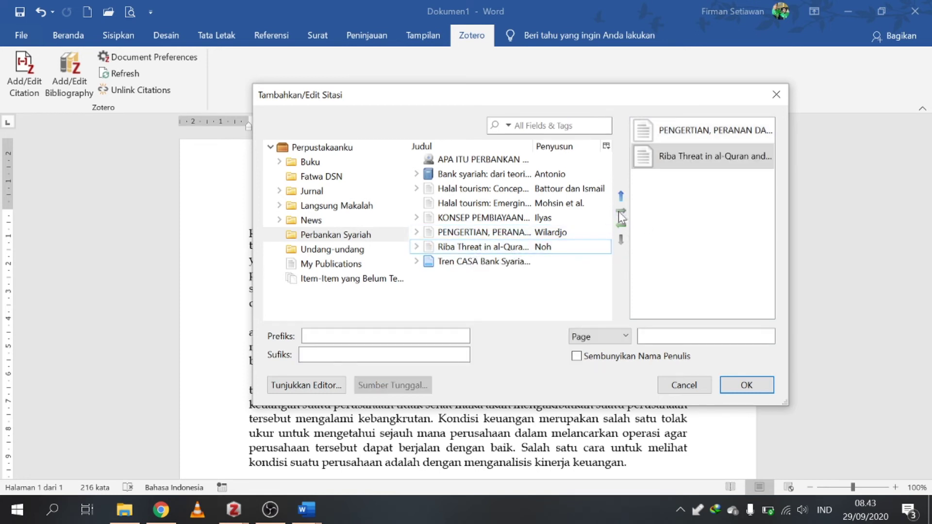
pyautogui.click(467, 163)
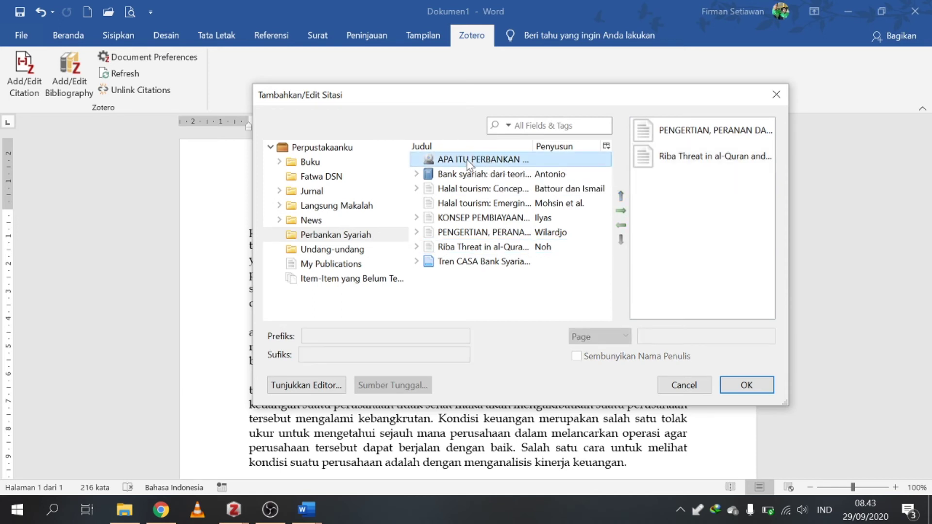
pyautogui.click(620, 212)
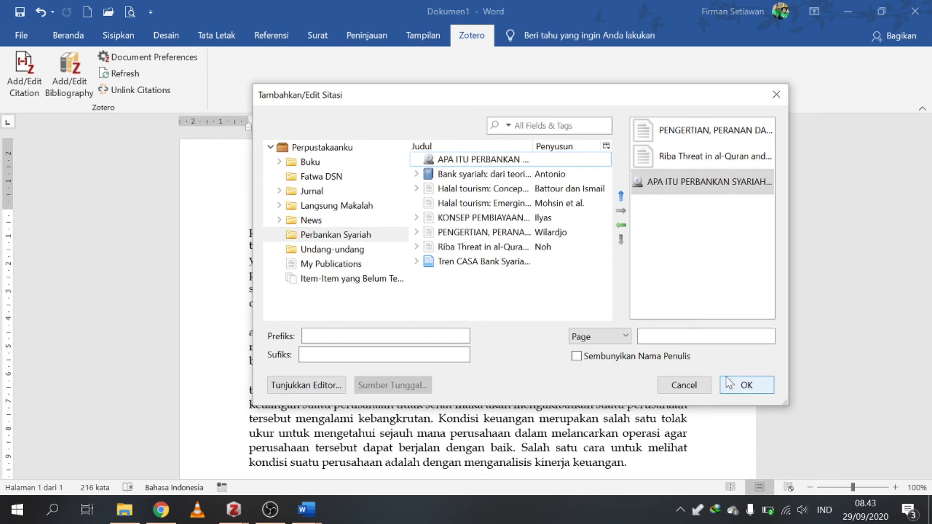
pyautogui.click(739, 386)
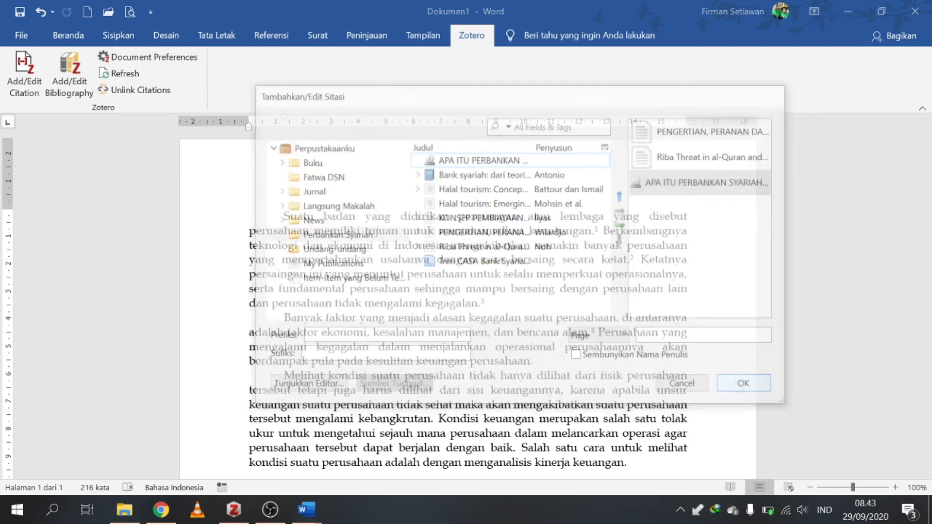
pyautogui.scroll(-8, 274, 347)
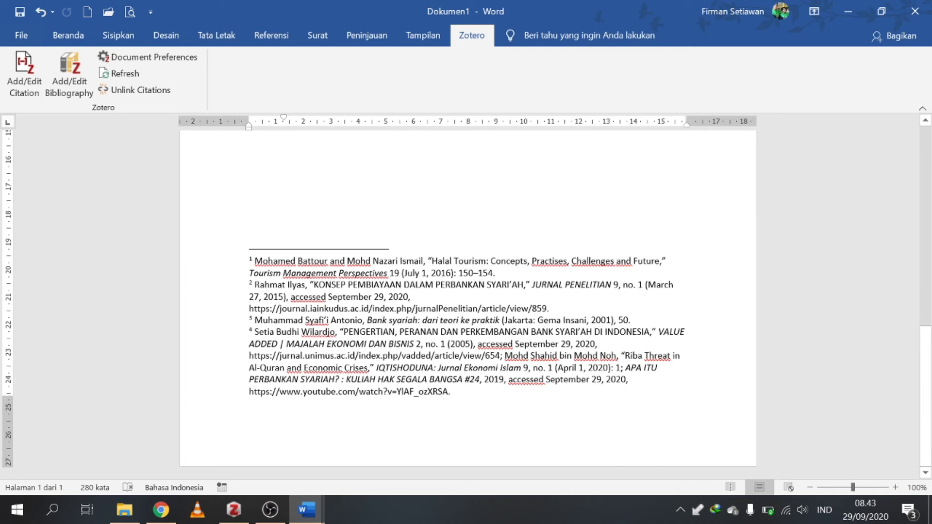
pyautogui.click(263, 332)
# Start a citation after "kesulitan keuangan perusahaan" in the classic view and pick "Halal tourism: Concepts, practises, challenges and future".
pyautogui.scroll(10, 483, 368)
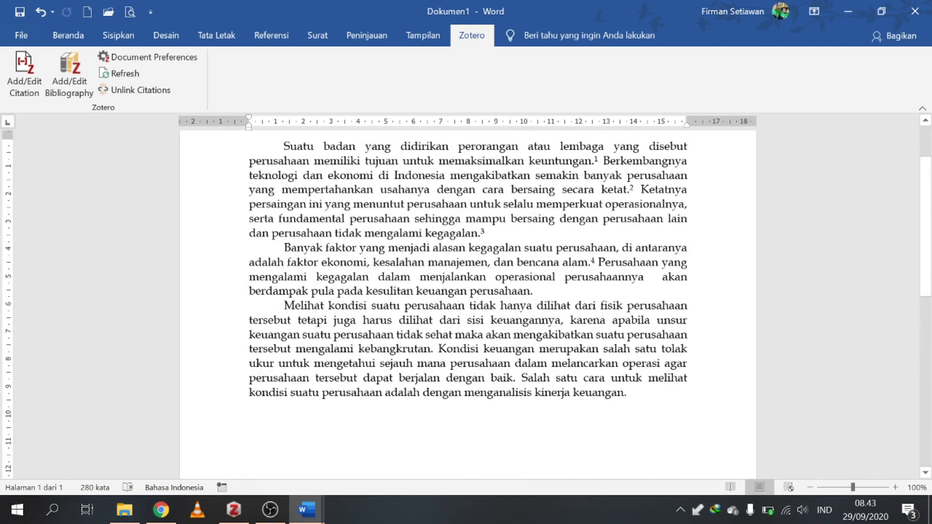
pyautogui.click(533, 290)
pyautogui.click(42, 89)
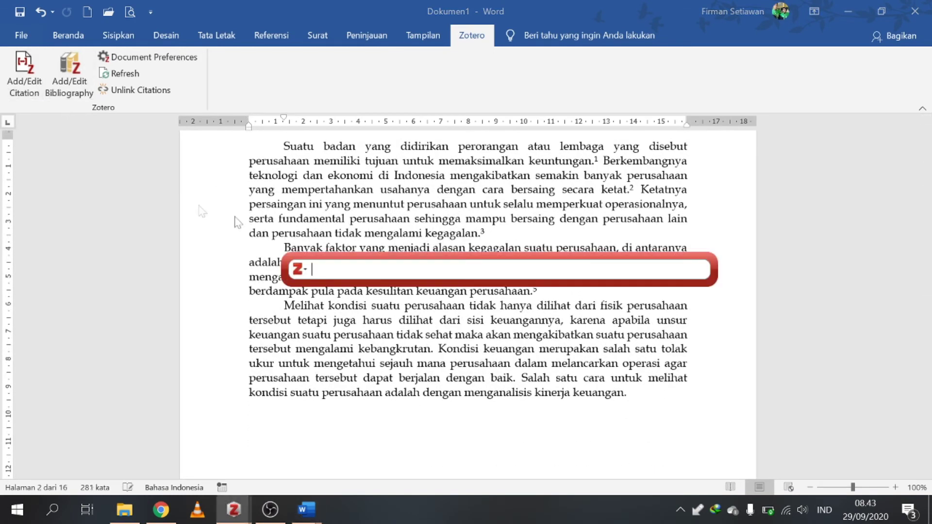
pyautogui.click(299, 268)
pyautogui.click(319, 288)
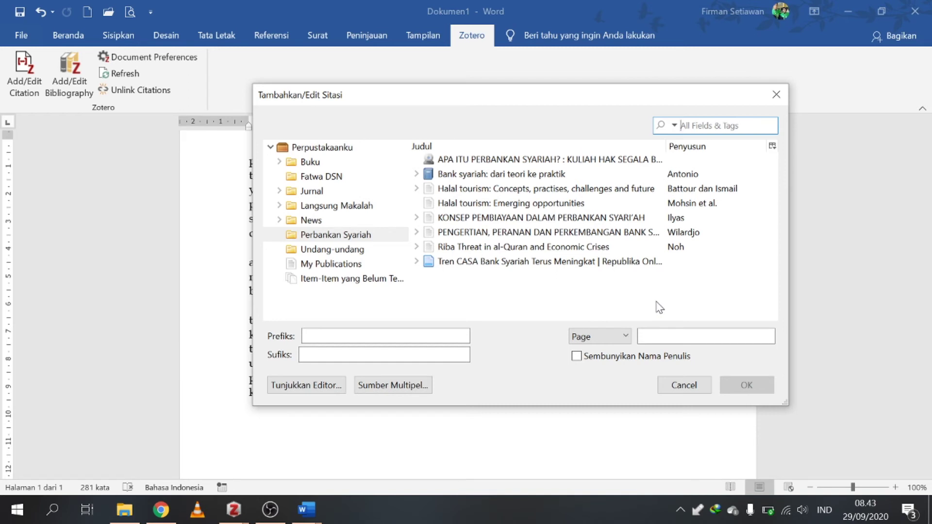
pyautogui.click(491, 191)
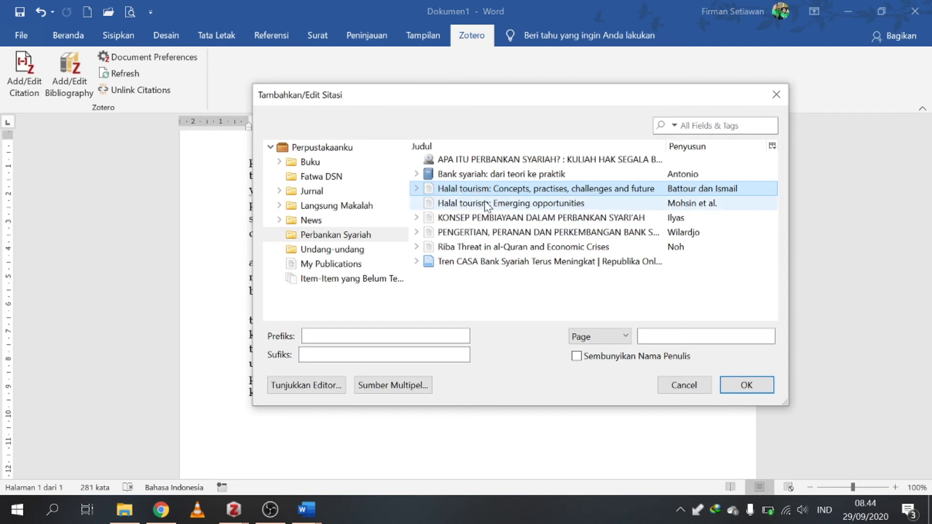
# Add the prefix "tren perbankan syari'ah di beberapa negara menunjukkan hal yang positif" to the citation and insert it.
pyautogui.click(339, 336)
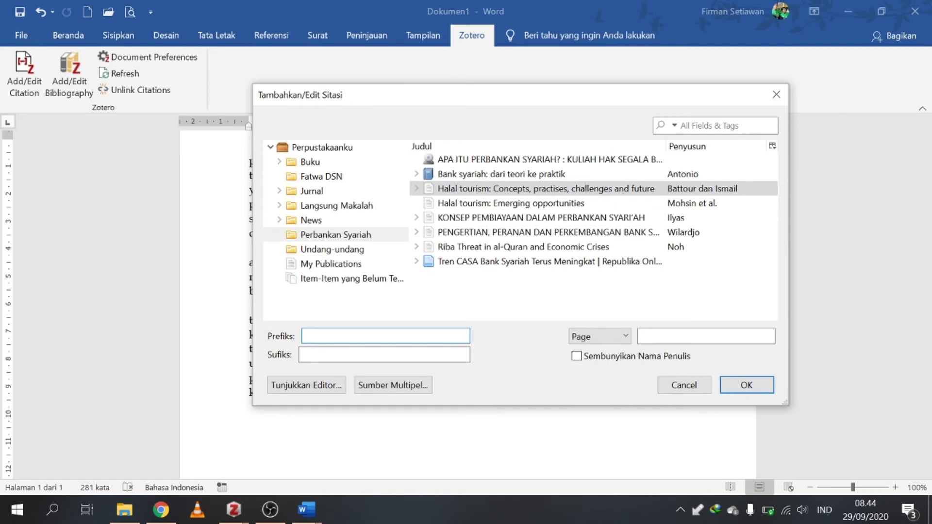
pyautogui.write("tren perbankan syari'ah di beber")
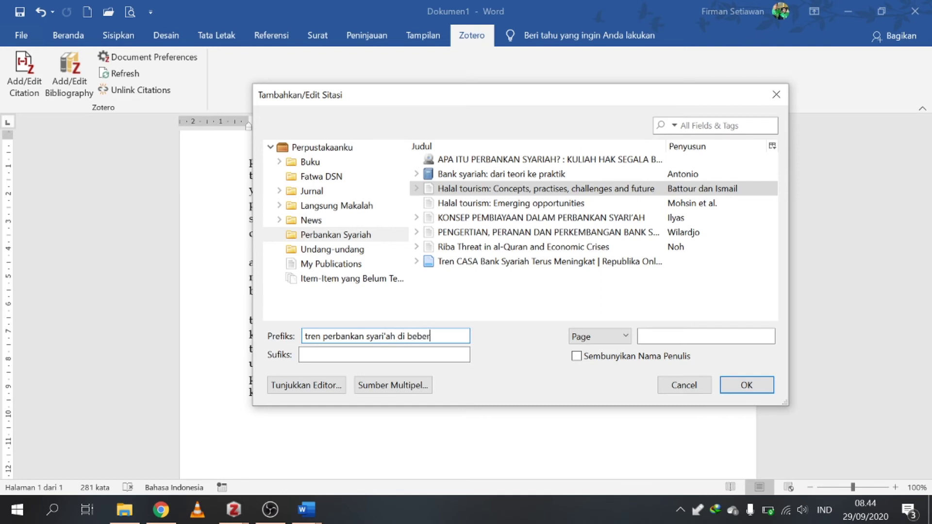
pyautogui.write('apa negara m')
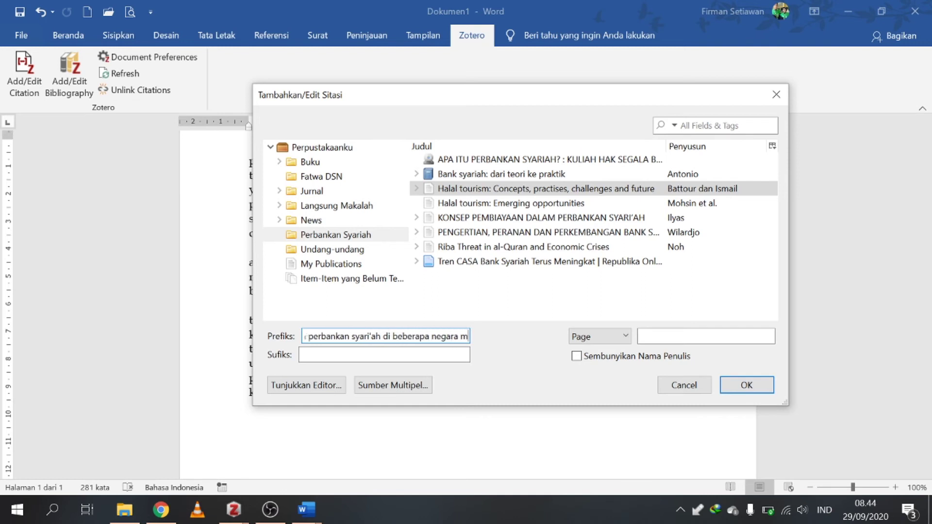
pyautogui.write('enunjukkan')
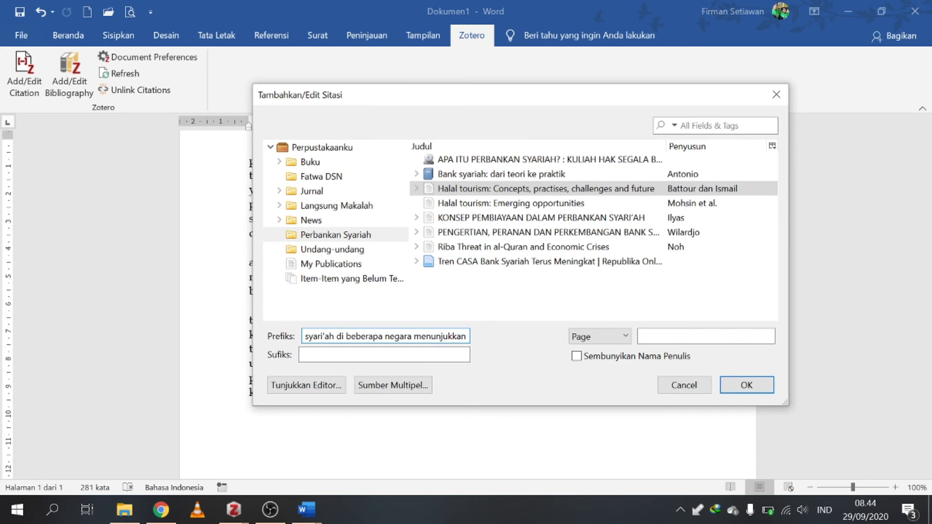
pyautogui.write(' hal')
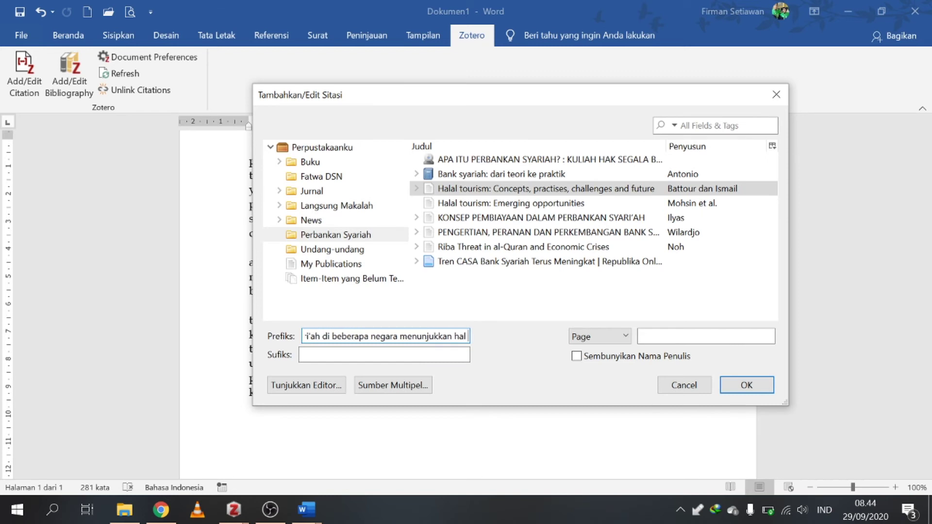
pyautogui.write(' yang p')
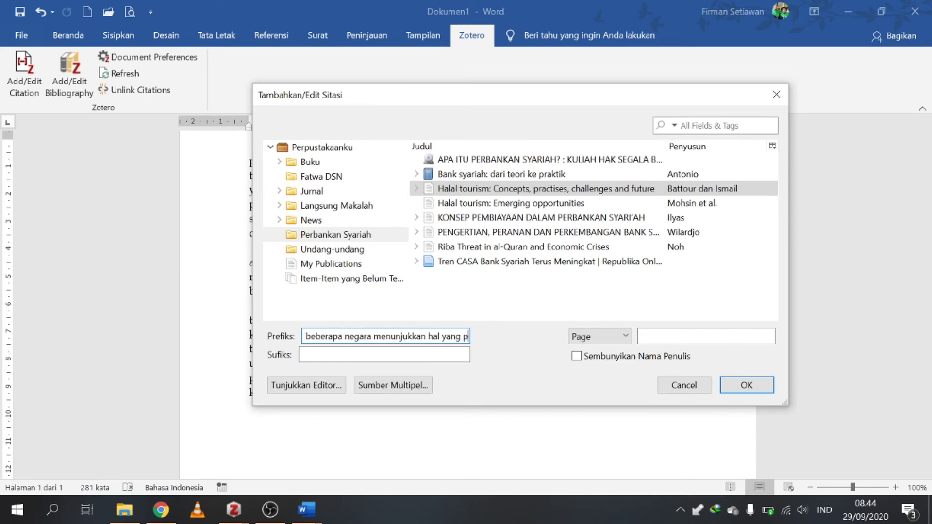
pyautogui.write('ositif')
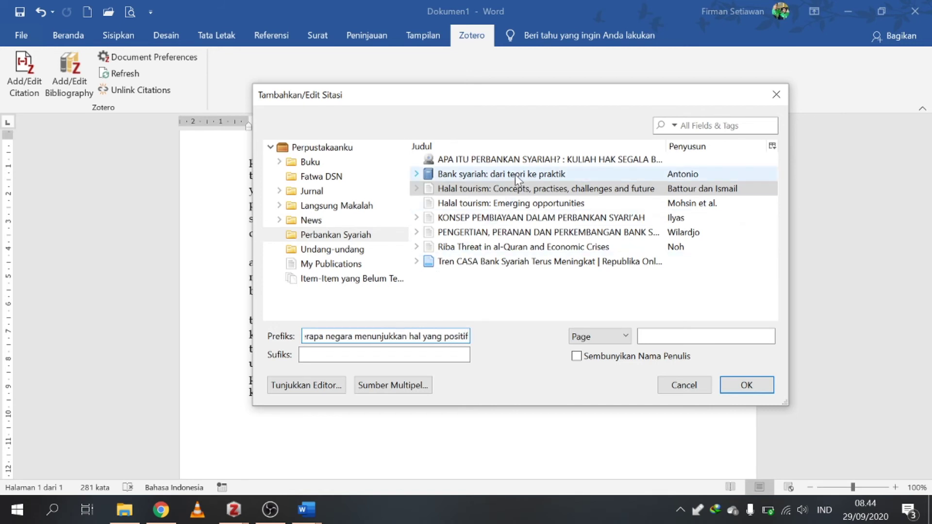
pyautogui.click(742, 385)
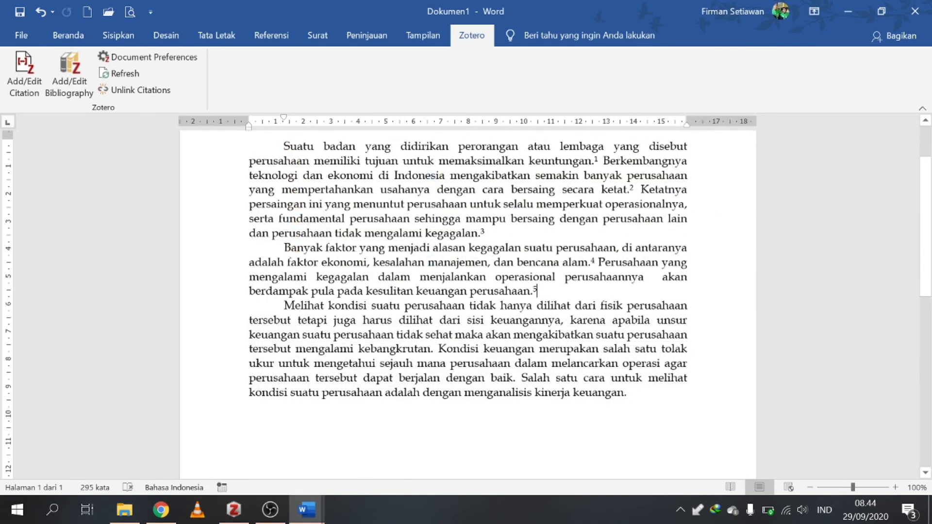
# Examine footnote 5, highlighting the prefix text that precedes the source to see how it joins the citation.
pyautogui.scroll(-10, 467, 291)
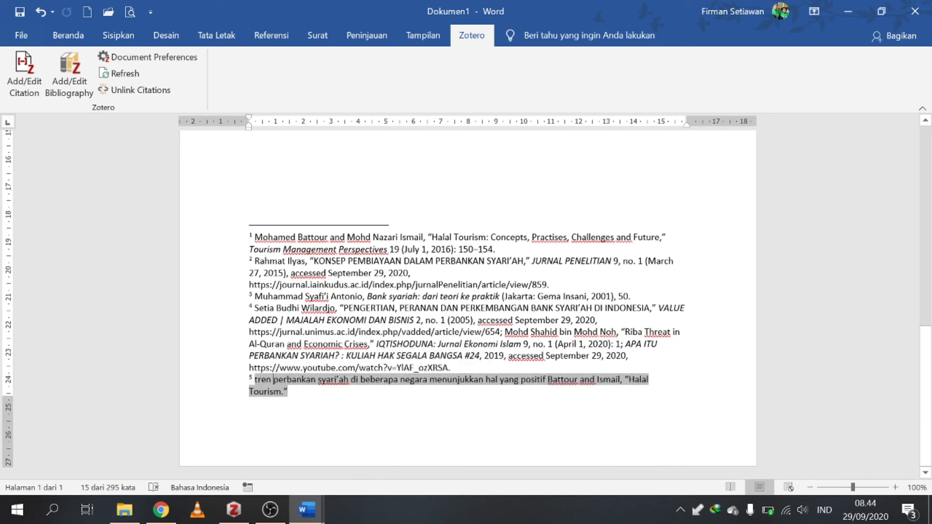
pyautogui.hotkey('shift', 'Right')
pyautogui.hotkey('shift', 'Right')
pyautogui.hotkey('shift', 'Right')
pyautogui.hotkey('shift', 'Right')
pyautogui.hotkey('shift', 'Right')
pyautogui.hotkey('shift', 'Right')
pyautogui.hotkey('shift', 'Right')
pyautogui.hotkey('shift', 'Right')
pyautogui.hotkey('shift', 'Right')
pyautogui.hotkey('shift', 'Right')
pyautogui.hotkey('shift', 'Right')
pyautogui.hotkey('shift', 'Right')
pyautogui.hotkey('shift', 'Right')
pyautogui.hotkey('shift', 'Right')
pyautogui.hotkey('shift', 'Right')
pyautogui.hotkey('shift', 'Right')
pyautogui.hotkey('shift', 'Right')
pyautogui.hotkey('shift', 'Right')
pyautogui.hotkey('shift', 'Right')
pyautogui.hotkey('shift', 'Right')
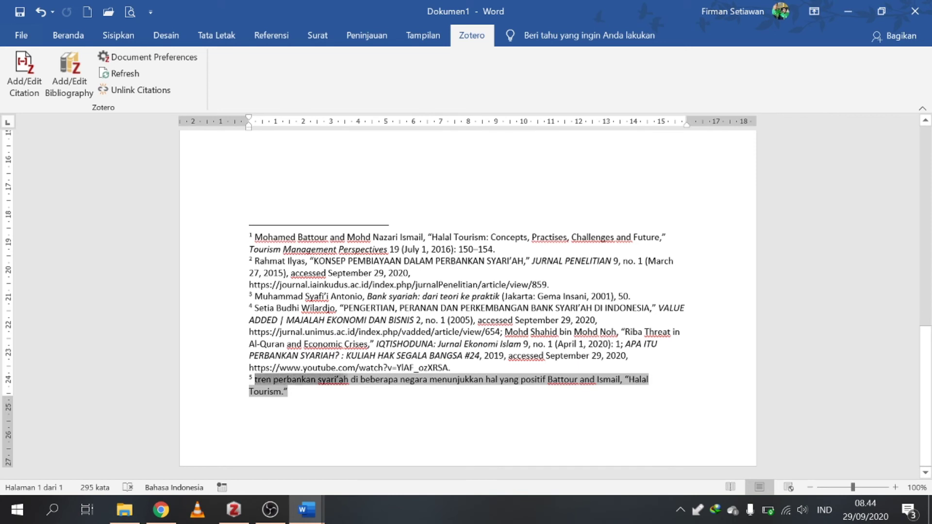
pyautogui.hotkey('shift', 'Right')
pyautogui.hotkey('shift', 'Right')
pyautogui.hotkey('shift', 'Right')
pyautogui.hotkey('shift', 'Right')
pyautogui.hotkey('shift', 'Right')
pyautogui.hotkey('shift', 'Right')
pyautogui.hotkey('shift', 'Right')
pyautogui.hotkey('shift', 'Right')
pyautogui.hotkey('shift', 'Right')
pyautogui.hotkey('shift', 'Right')
pyautogui.hotkey('shift', 'Right')
pyautogui.hotkey('shift', 'Right')
pyautogui.hotkey('shift', 'Right')
pyautogui.hotkey('shift', 'Right')
pyautogui.hotkey('shift', 'Right')
pyautogui.hotkey('shift', 'Right')
pyautogui.hotkey('shift', 'Right')
pyautogui.hotkey('shift', 'Right')
pyautogui.hotkey('shift', 'Right')
pyautogui.hotkey('shift', 'Right')
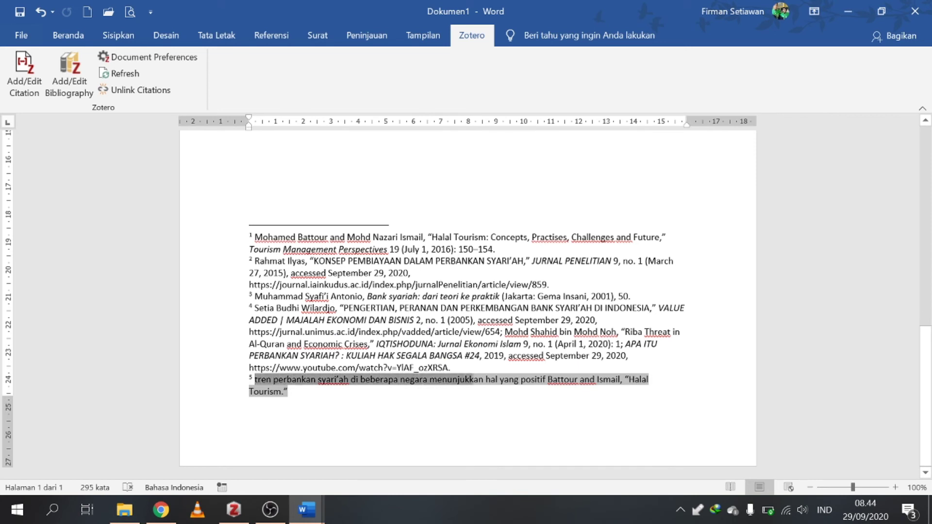
pyautogui.hotkey('shift', 'Right')
pyautogui.hotkey('shift', 'Right')
pyautogui.hotkey('shift', 'Right')
pyautogui.hotkey('shift', 'Right')
pyautogui.hotkey('shift', 'Right')
pyautogui.hotkey('shift', 'Right')
pyautogui.hotkey('shift', 'Right')
pyautogui.hotkey('shift', 'Right')
pyautogui.hotkey('shift', 'Right')
pyautogui.hotkey('shift', 'Right')
pyautogui.hotkey('shift', 'Right')
pyautogui.hotkey('shift', 'Right')
pyautogui.hotkey('shift', 'Right')
pyautogui.hotkey('shift', 'Right')
pyautogui.hotkey('shift', 'Right')
pyautogui.hotkey('shift', 'Right')
pyautogui.hotkey('shift', 'Right')
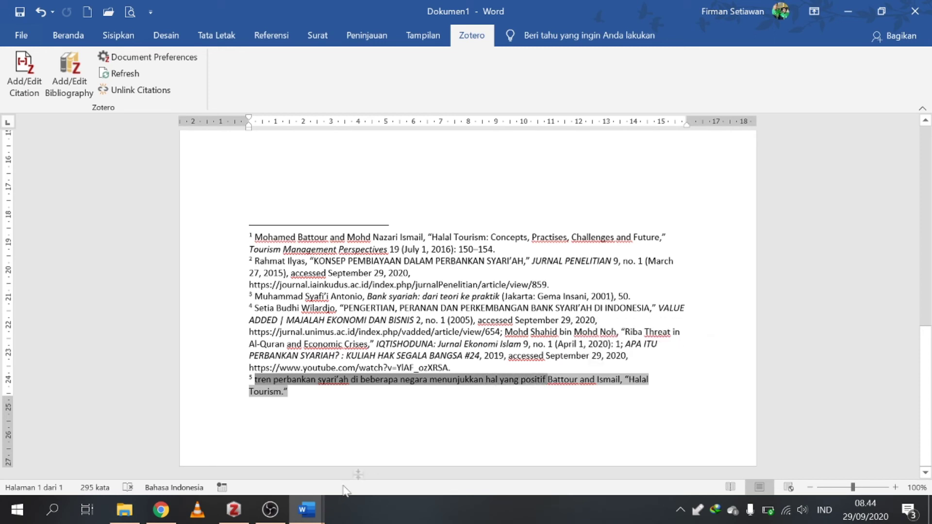
pyautogui.press('Left')
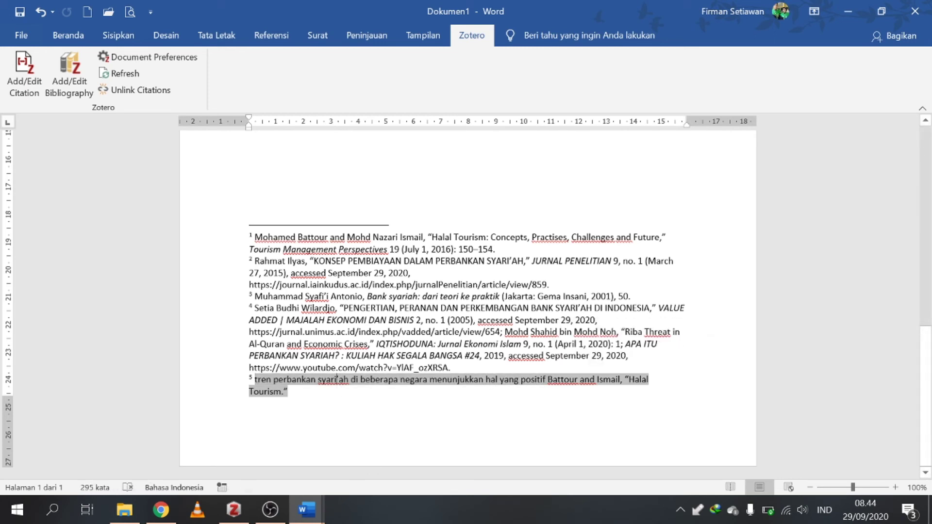
# Edit the footnote 5 citation in the classic view, add a period at the end of its prefix, and check the updated footnote.
pyautogui.click(25, 73)
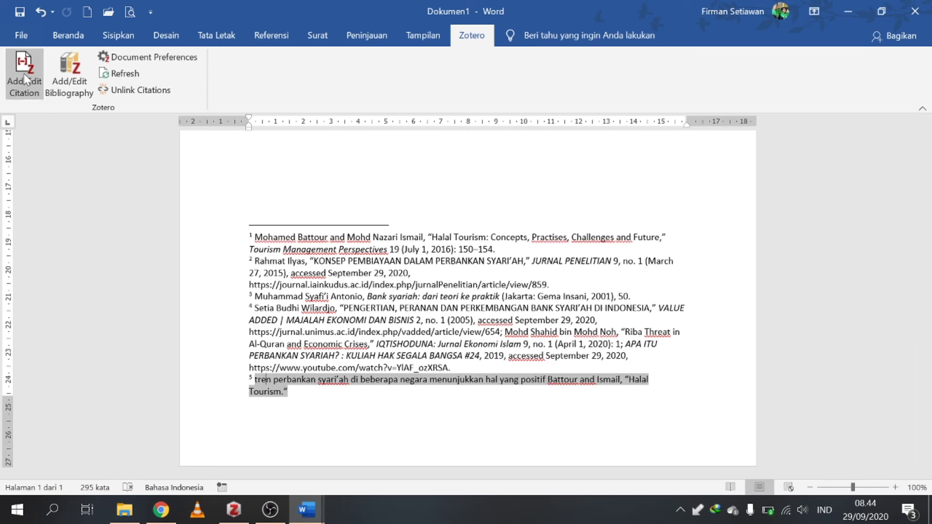
pyautogui.click(298, 269)
pyautogui.click(315, 287)
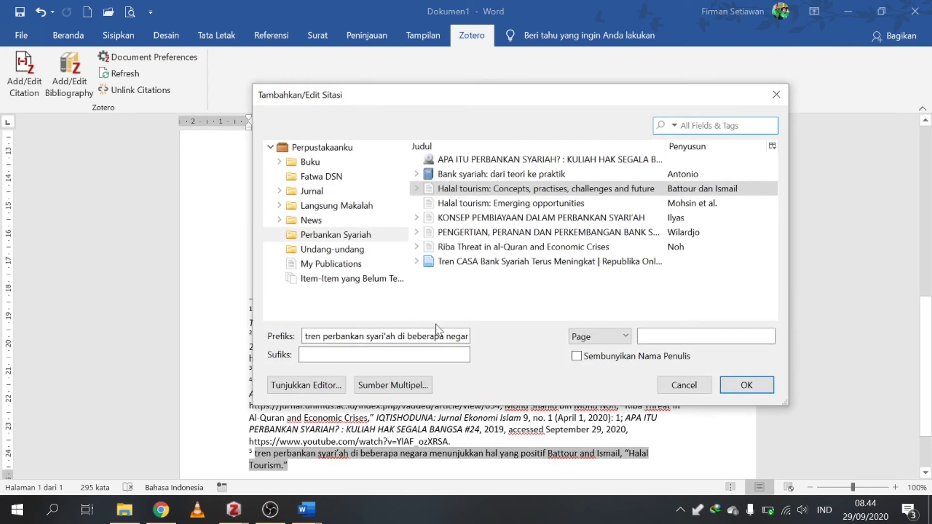
pyautogui.moveTo(441, 335); pyautogui.dragTo(473, 336)
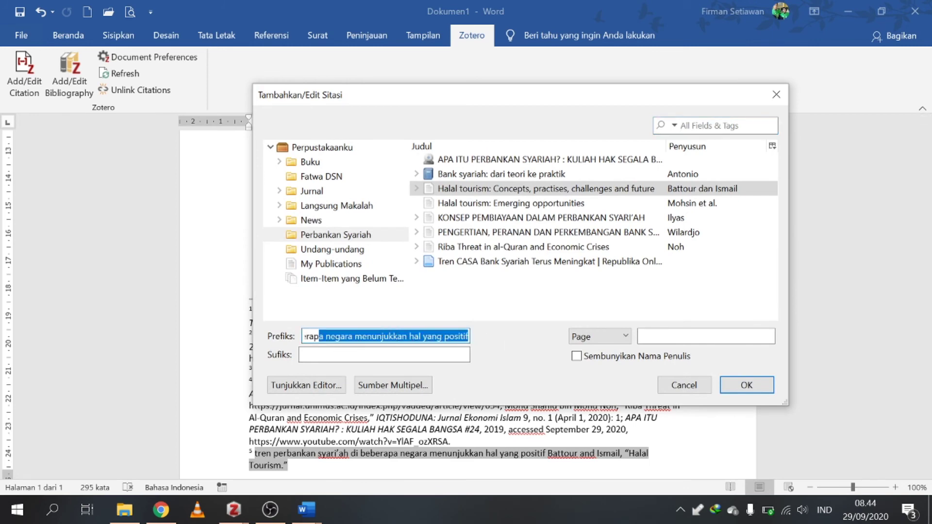
pyautogui.click(469, 336)
pyautogui.write('.')
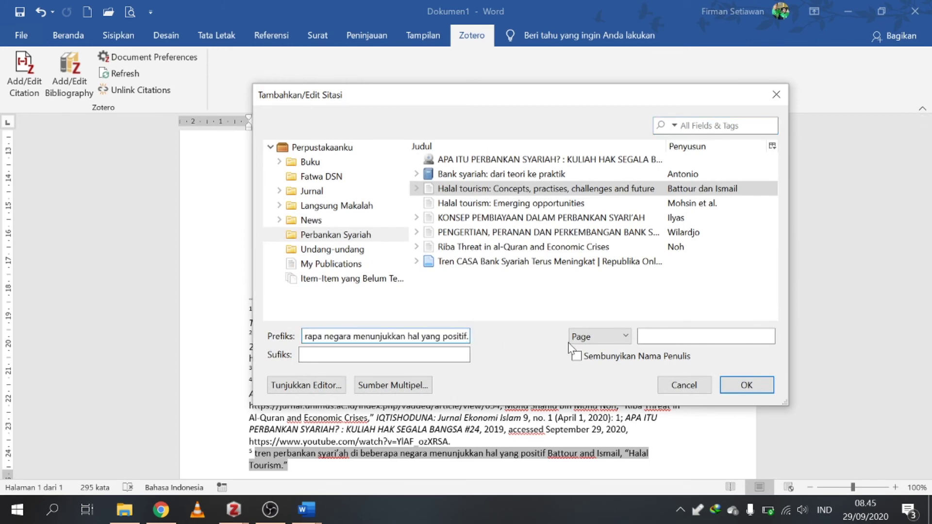
pyautogui.click(745, 385)
pyautogui.scroll(-3, 467, 339)
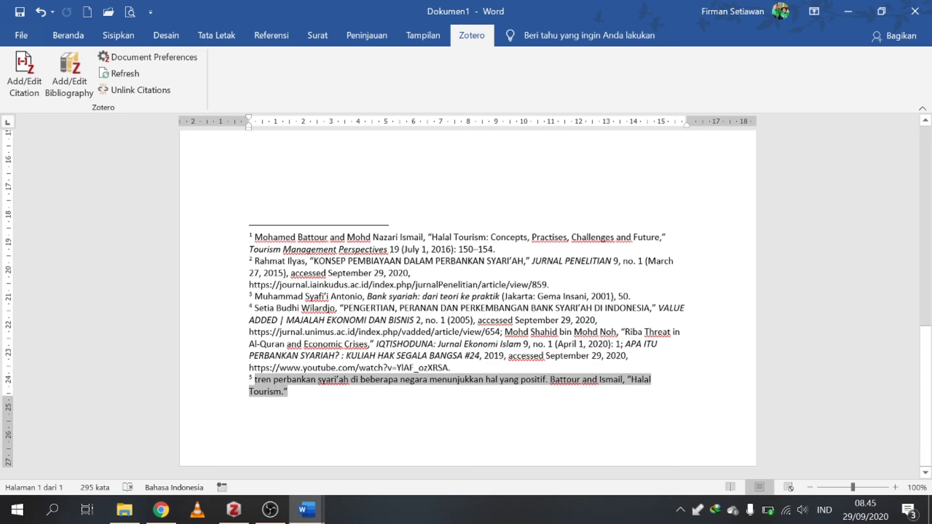
# Start a citation after "sisi keuangannya," in the third paragraph using the classic view and pick "Riba Threat in al-Quran and Economic Crises".
pyautogui.scroll(12, 406, 314)
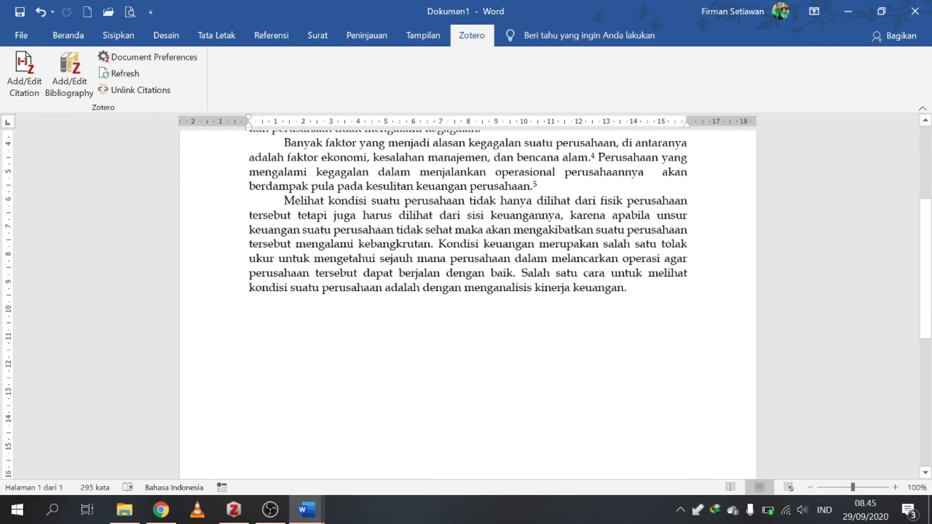
pyautogui.click(562, 215)
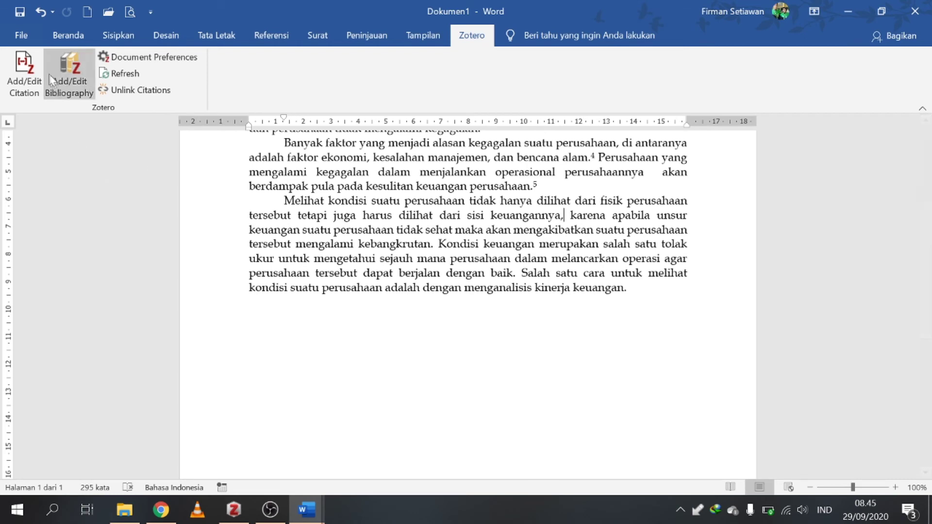
pyautogui.click(25, 71)
pyautogui.click(300, 269)
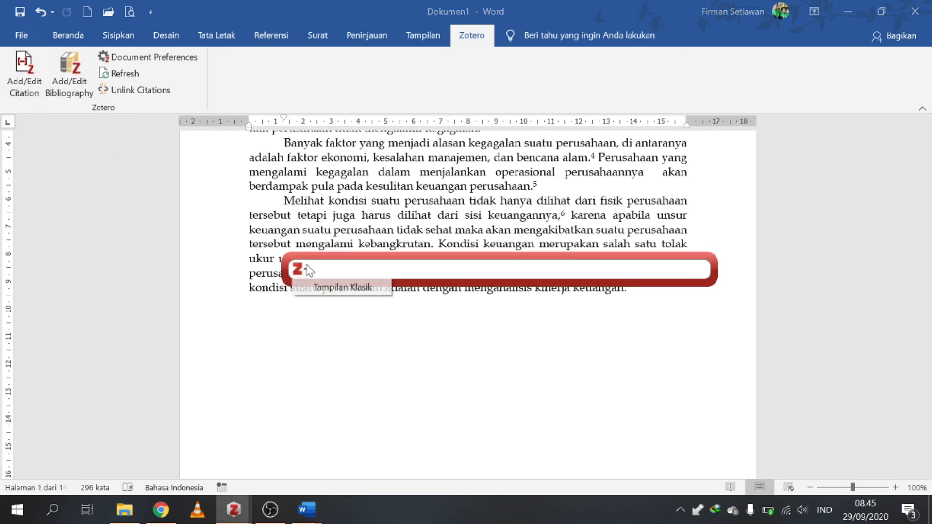
pyautogui.click(319, 287)
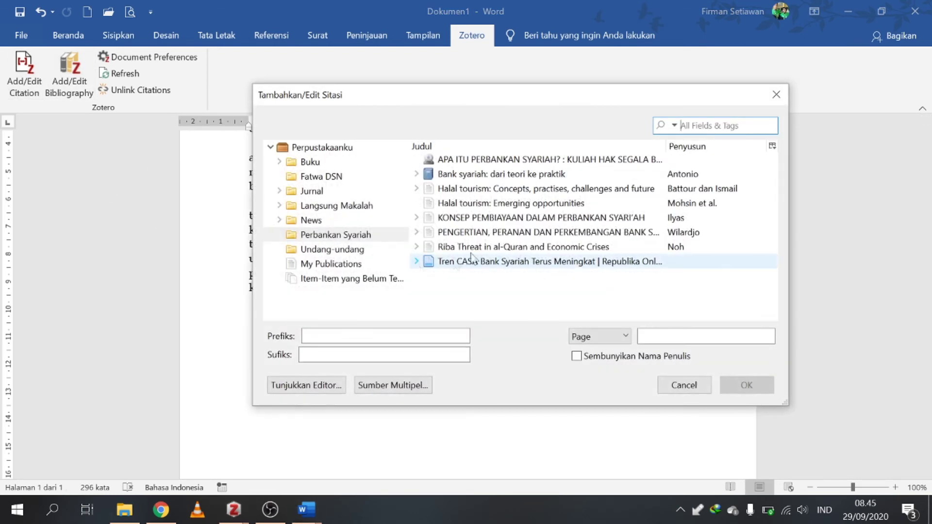
pyautogui.click(497, 247)
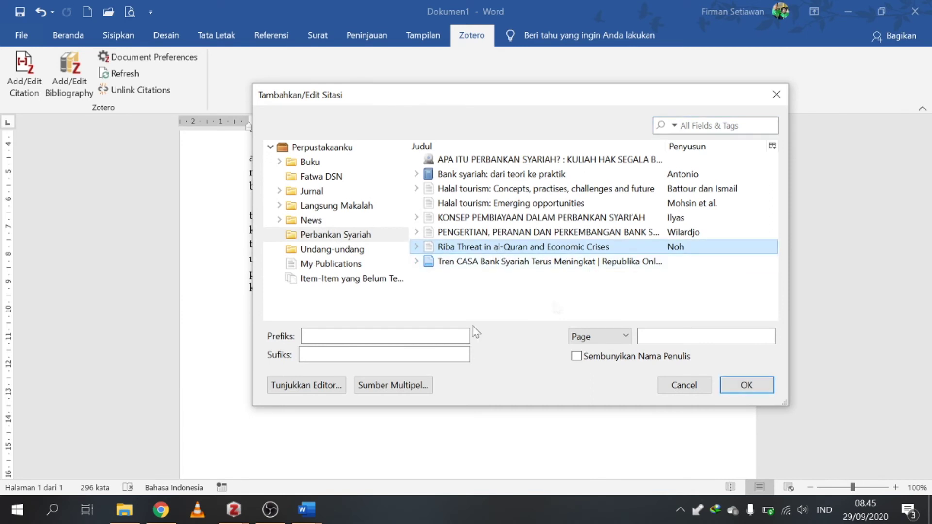
# Add the suffix "riba disebutkan dalam al-qur'an dalam beberapa ayat" to the citation and insert it.
pyautogui.click(384, 354)
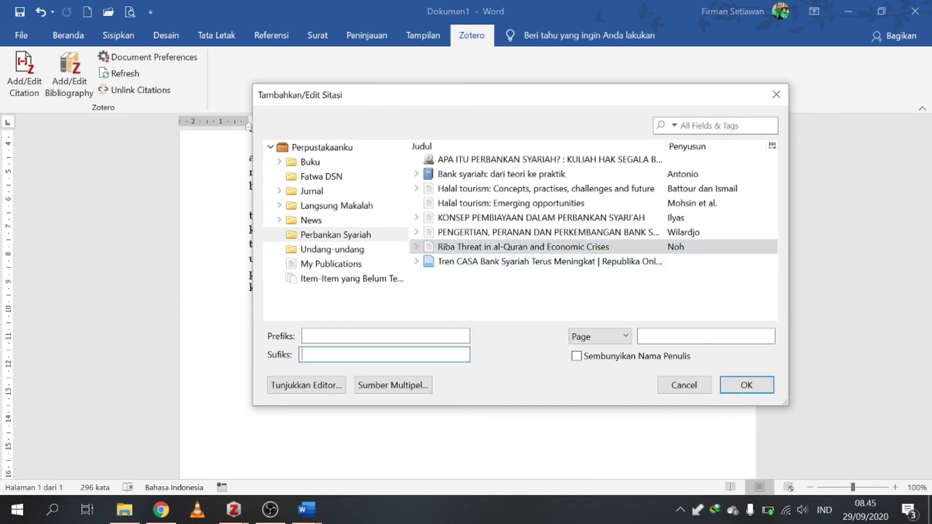
pyautogui.write('riba dis')
pyautogui.write('ebutkan d')
pyautogui.write('alam al-qu')
pyautogui.write("r'an dala")
pyautogui.write('m beberapa')
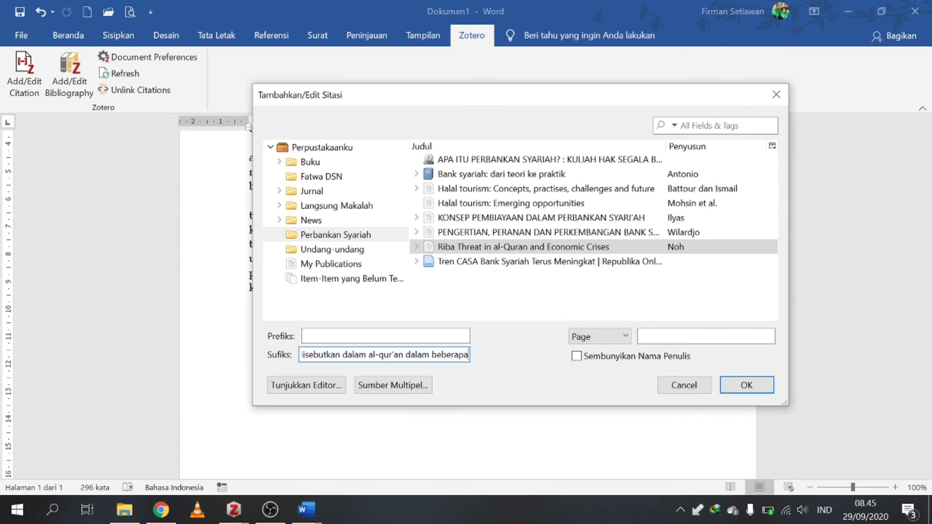
pyautogui.write(' ayat')
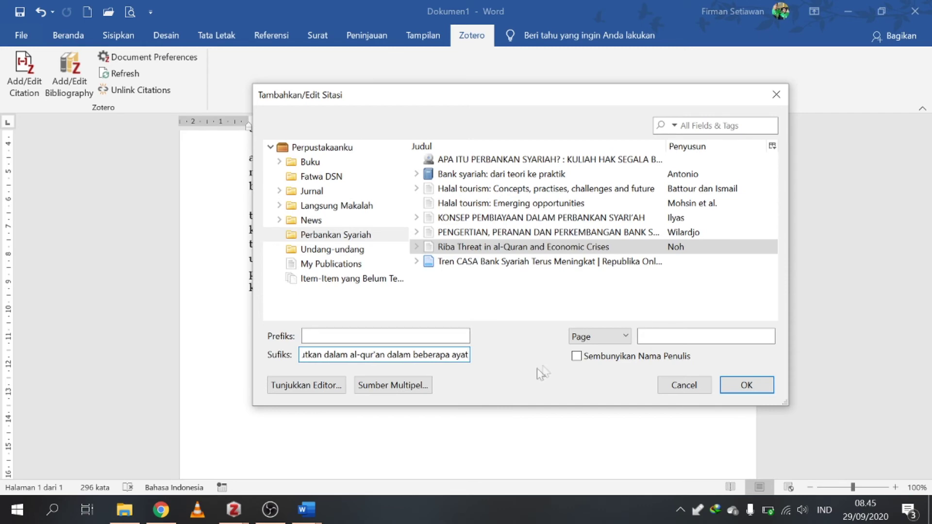
pyautogui.click(765, 386)
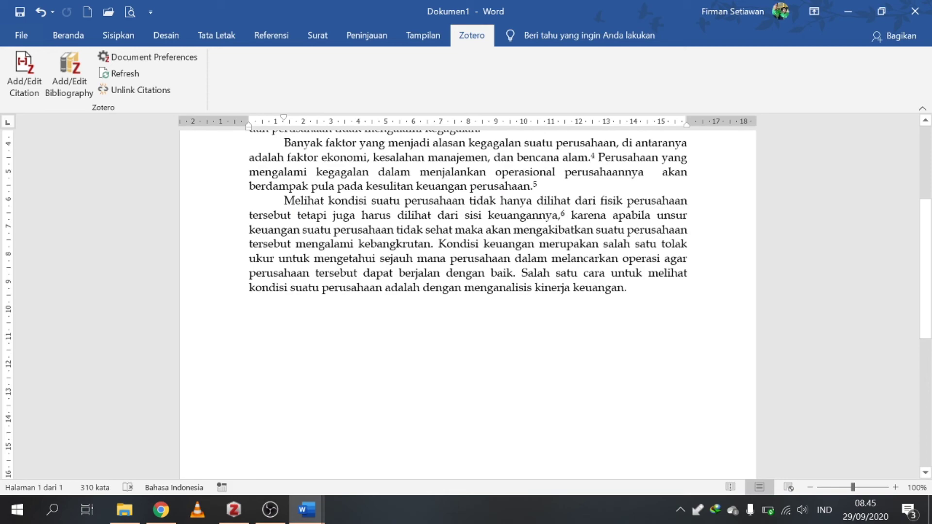
# Examine footnote 6, highlighting the source and the suffix text that follows it.
pyautogui.scroll(-10, 467, 292)
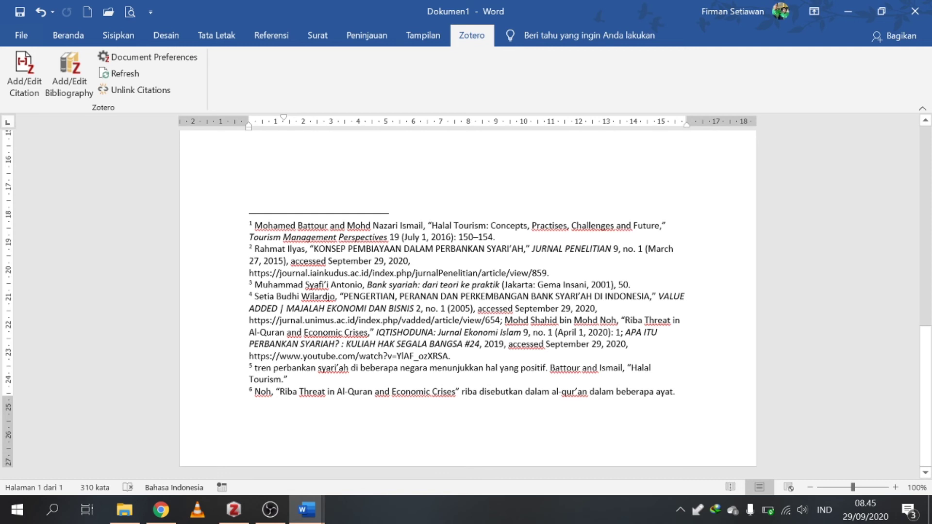
pyautogui.moveTo(256, 391); pyautogui.dragTo(313, 391)
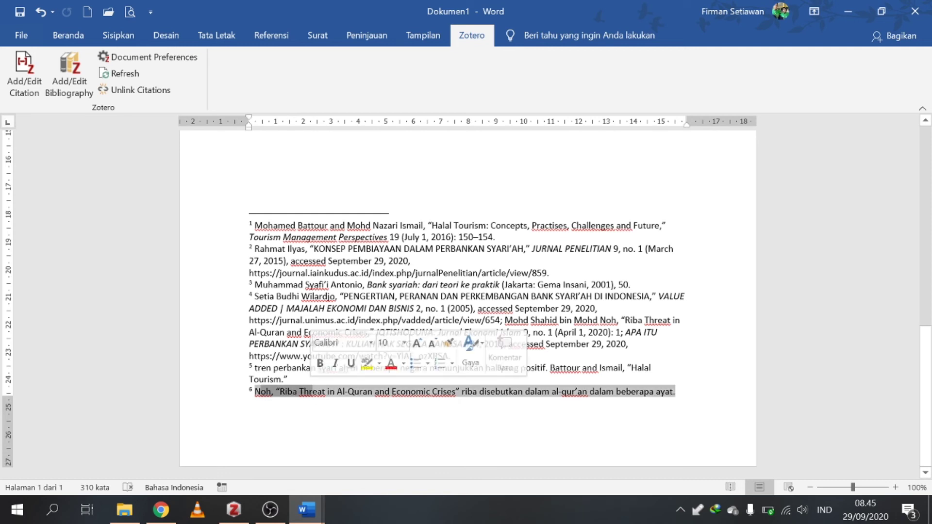
pyautogui.click(456, 391)
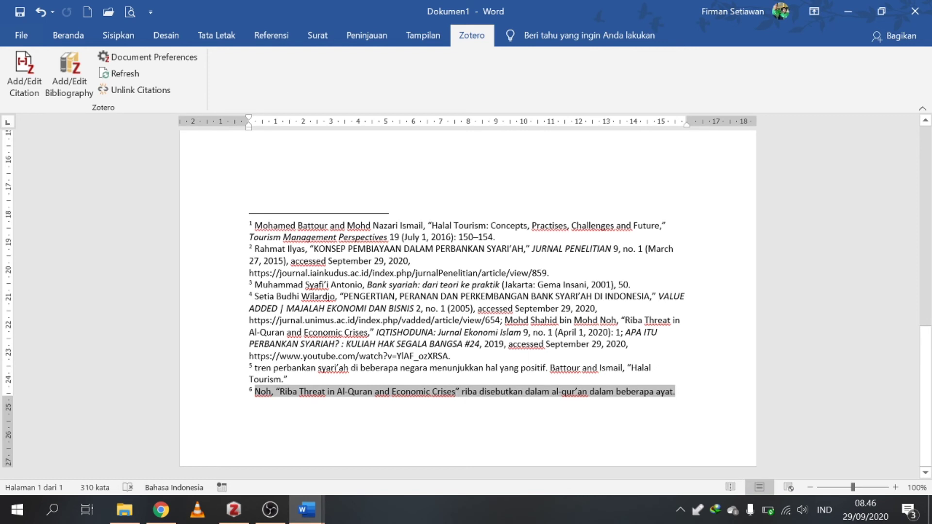
pyautogui.hotkey('shift', 'Right')
pyautogui.hotkey('shift', 'Right')
pyautogui.hotkey('shift', 'Right')
pyautogui.hotkey('shift', 'Right')
pyautogui.hotkey('shift', 'Right')
pyautogui.hotkey('shift', 'Right')
pyautogui.hotkey('shift', 'Right')
pyautogui.hotkey('shift', 'Right')
pyautogui.hotkey('shift', 'Right')
pyautogui.hotkey('shift', 'Right')
pyautogui.hotkey('shift', 'Right')
pyautogui.hotkey('shift', 'Right')
pyautogui.hotkey('shift', 'Right')
pyautogui.hotkey('shift', 'Right')
pyautogui.hotkey('shift', 'Right')
pyautogui.hotkey('shift', 'Right')
pyautogui.hotkey('shift', 'Right')
pyautogui.hotkey('shift', 'Right')
pyautogui.hotkey('shift', 'Right')
pyautogui.hotkey('shift', 'Right')
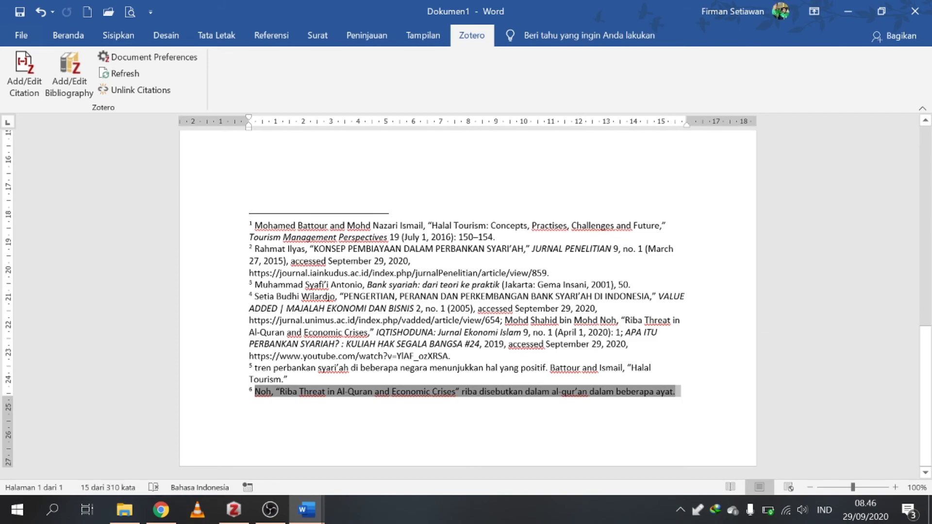
pyautogui.click(551, 327)
# Add empty lines below the last paragraph and remove the first-line indent on the line for the bibliography.
pyautogui.scroll(10, 552, 327)
pyautogui.scroll(3, 467, 301)
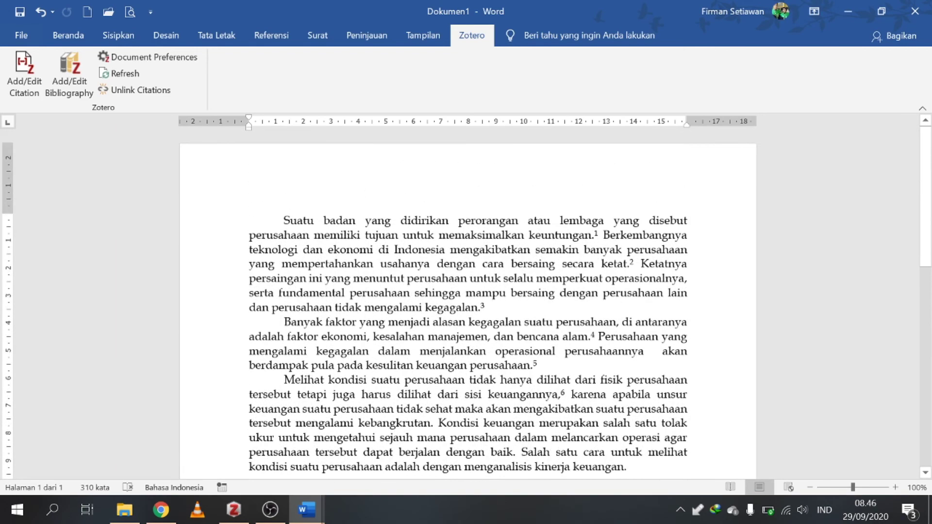
pyautogui.scroll(-3, 467, 300)
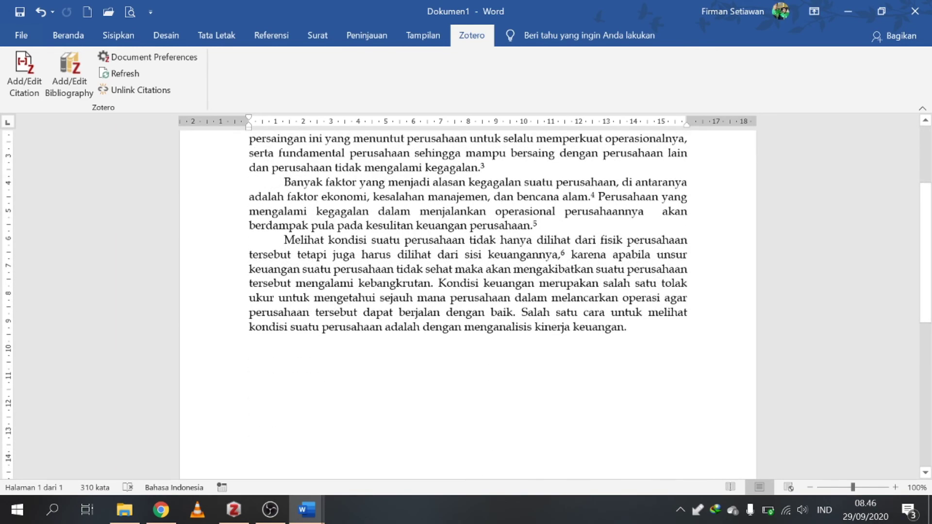
pyautogui.scroll(2, 467, 301)
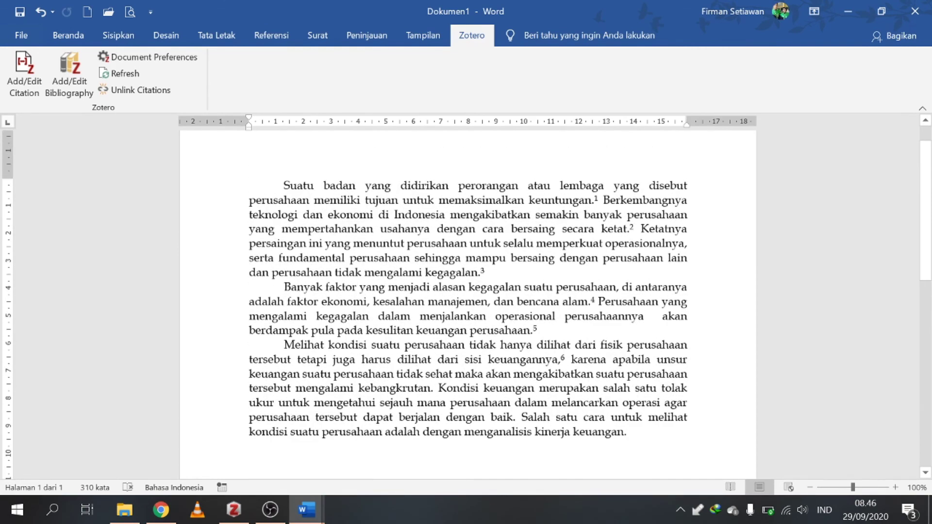
pyautogui.scroll(-2, 641, 354)
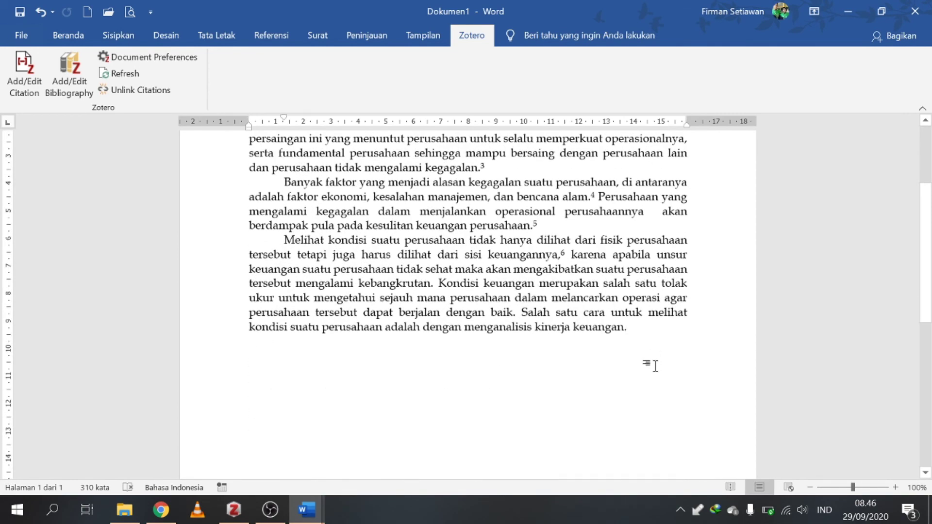
pyautogui.press('Return')
pyautogui.press('Return')
pyautogui.press('Return')
pyautogui.press('Return')
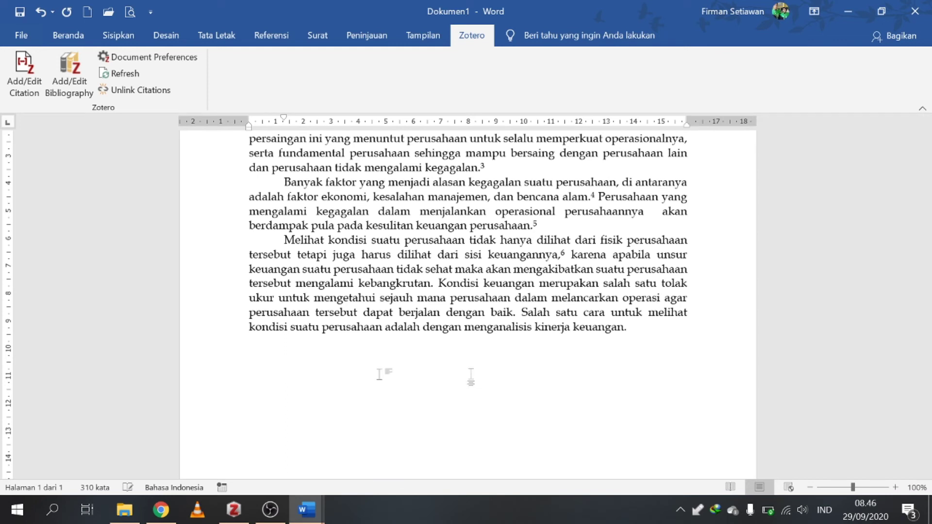
pyautogui.moveTo(285, 118); pyautogui.dragTo(249, 118)
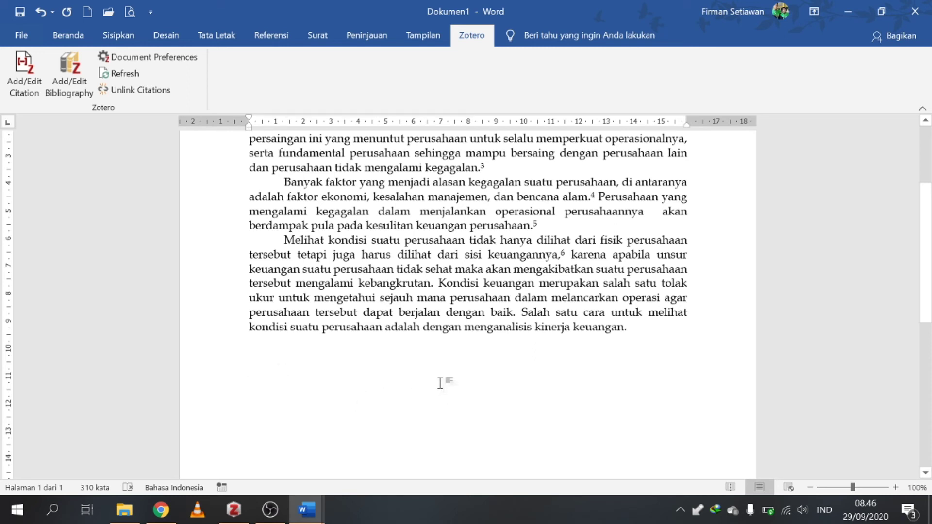
pyautogui.scroll(1, 441, 380)
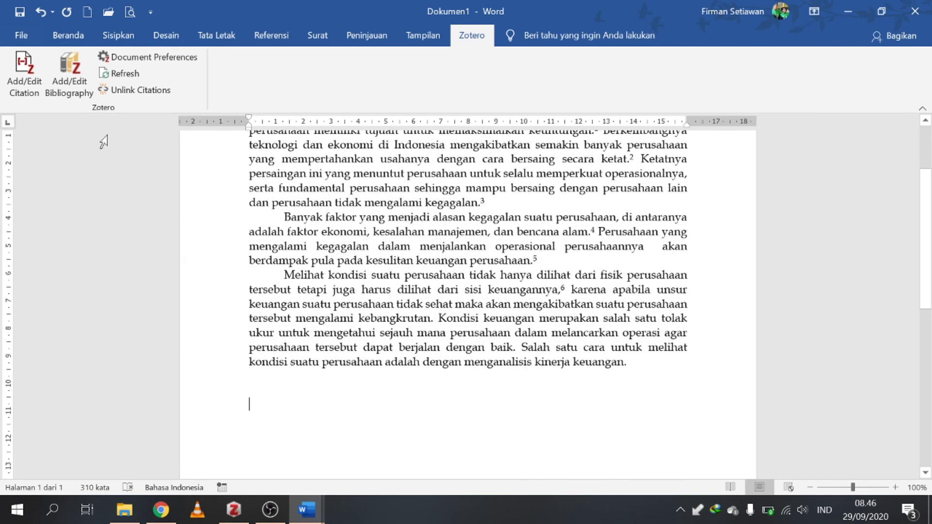
# Insert the Zotero bibliography below the last paragraph and look through its entries across both pages.
pyautogui.click(70, 87)
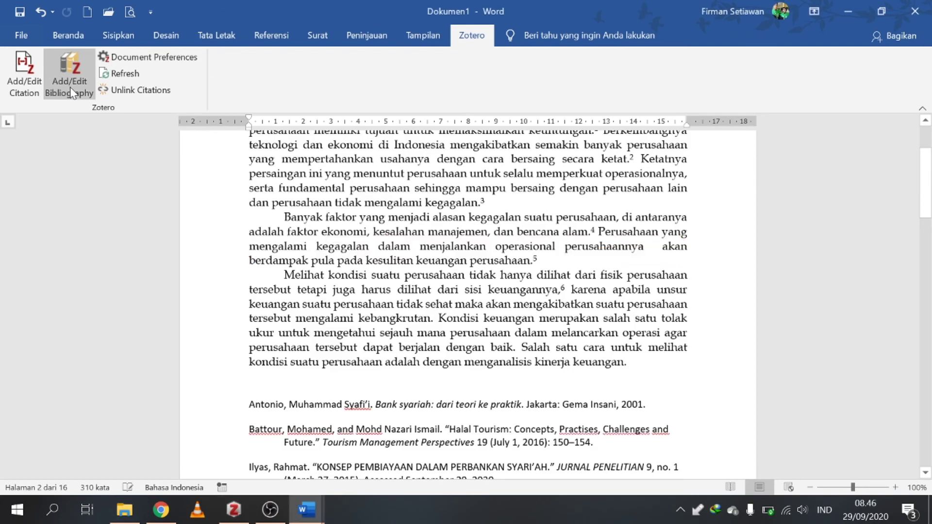
pyautogui.scroll(-10, 465, 301)
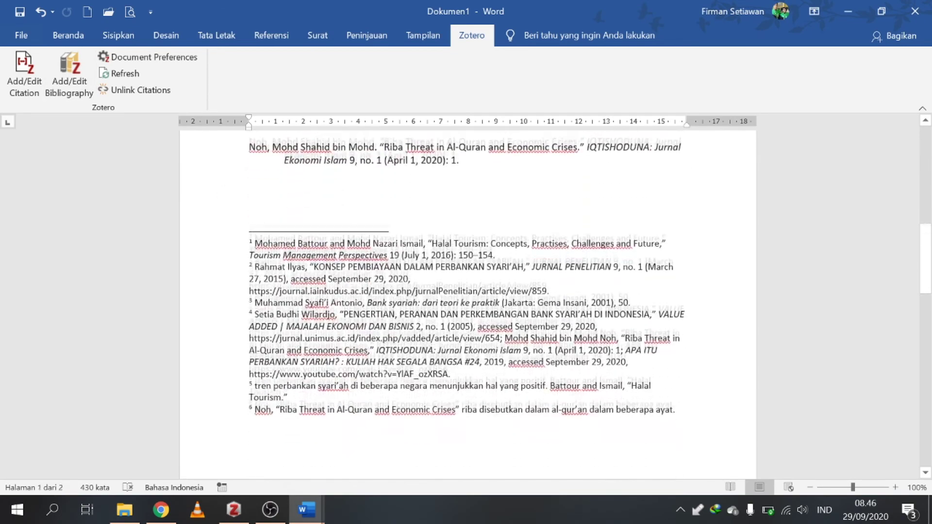
pyautogui.scroll(3, 466, 300)
pyautogui.scroll(-10, 466, 301)
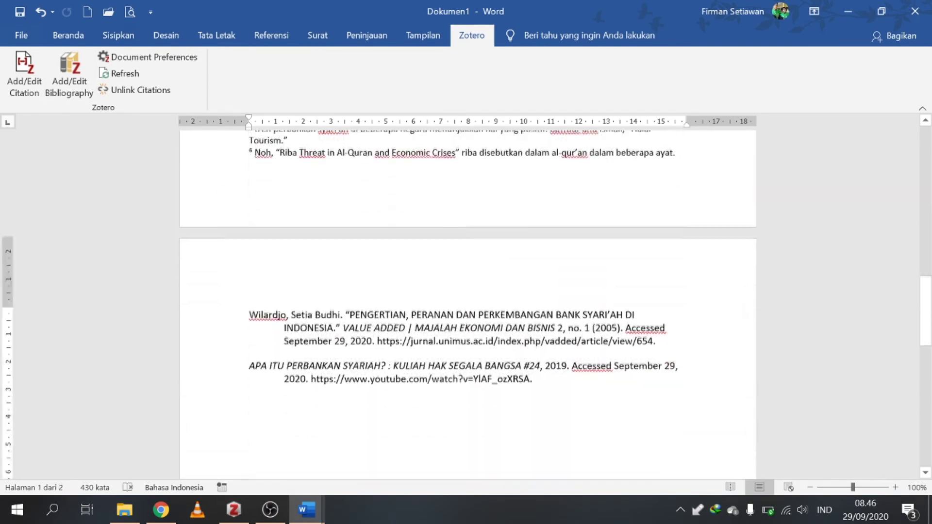
# Add a centred "DAFTAR PUSTAKA" heading without first-line indent above the bibliography, with empty lines separating it from the last paragraph.
pyautogui.scroll(10, 466, 301)
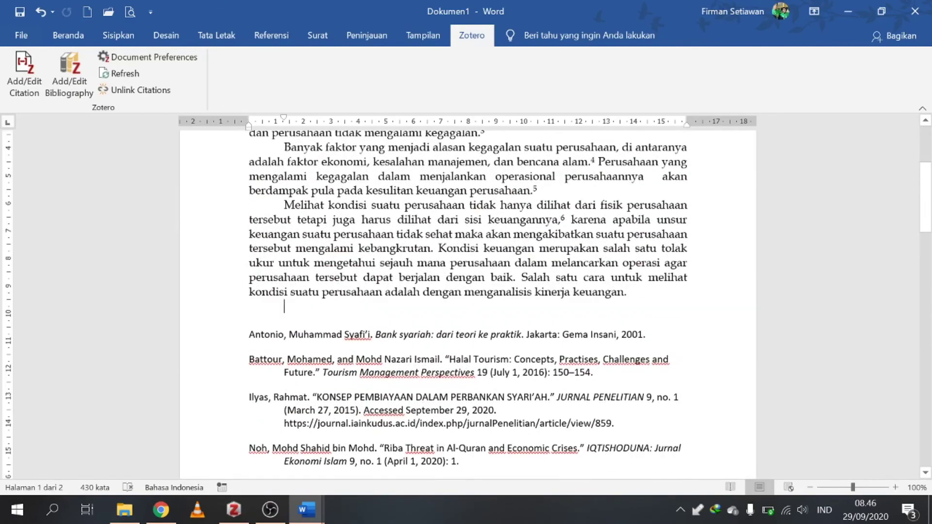
pyautogui.press('Return')
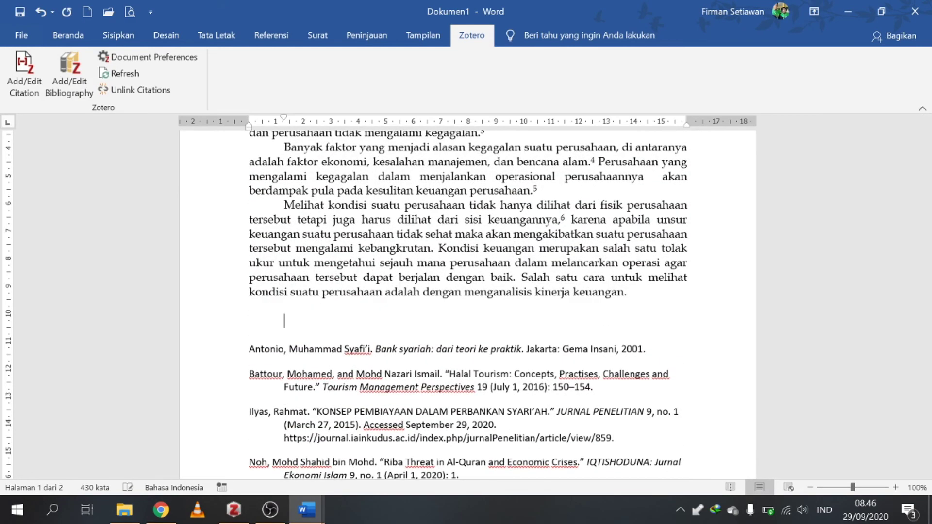
pyautogui.moveTo(286, 119); pyautogui.dragTo(248, 119)
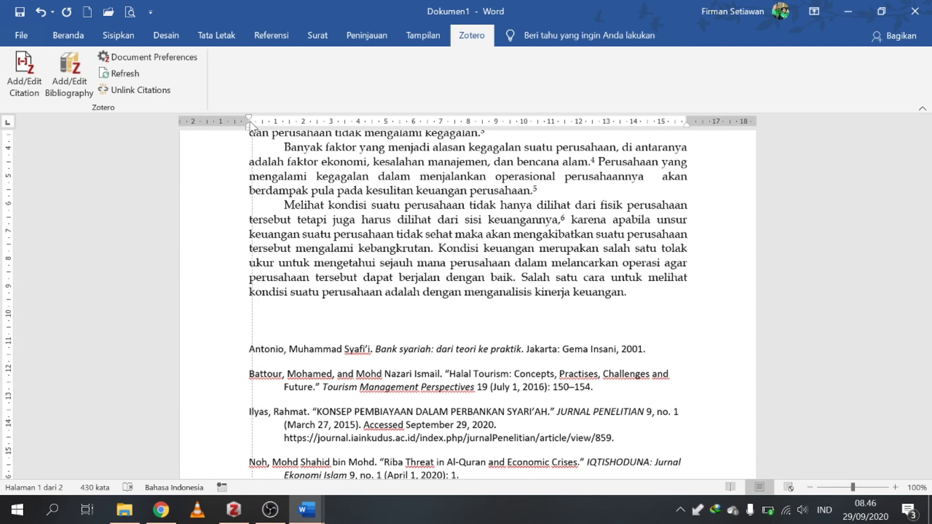
pyautogui.click(69, 36)
pyautogui.click(344, 85)
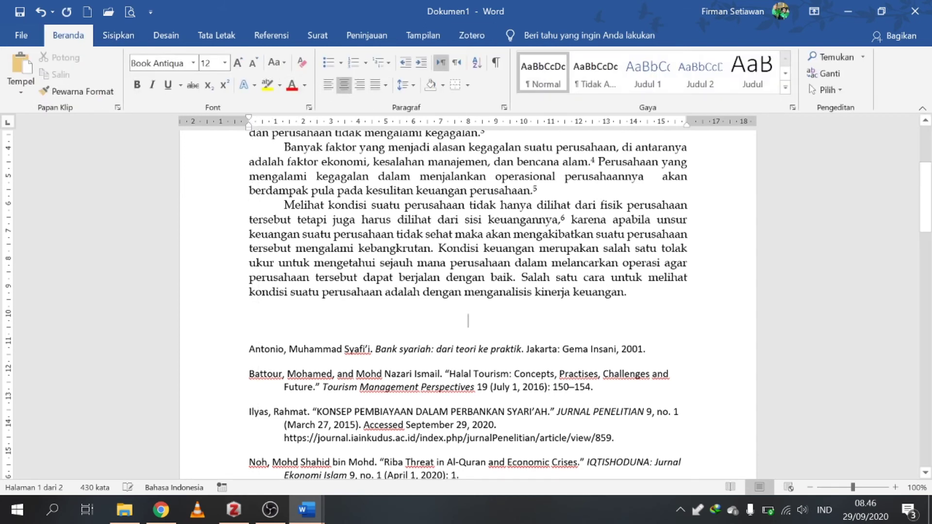
pyautogui.write('DAFTAR')
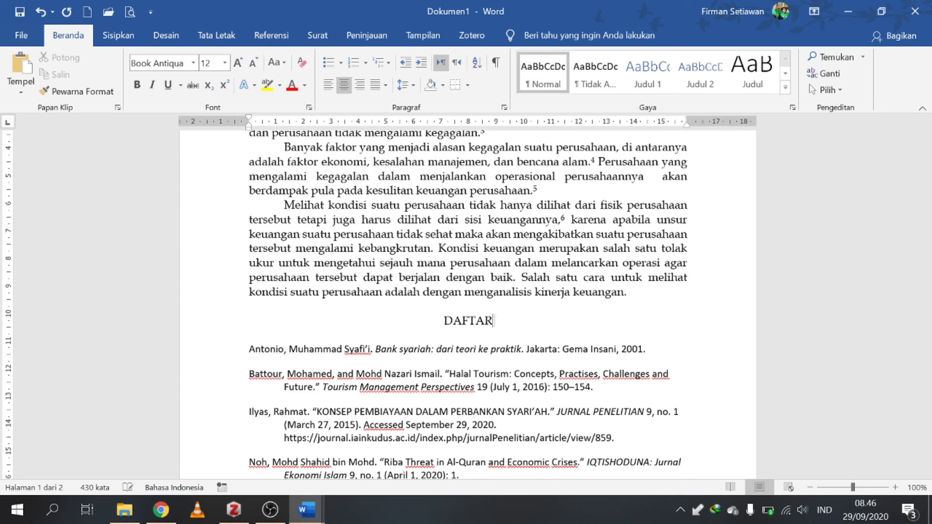
pyautogui.write(' PUSTAKA')
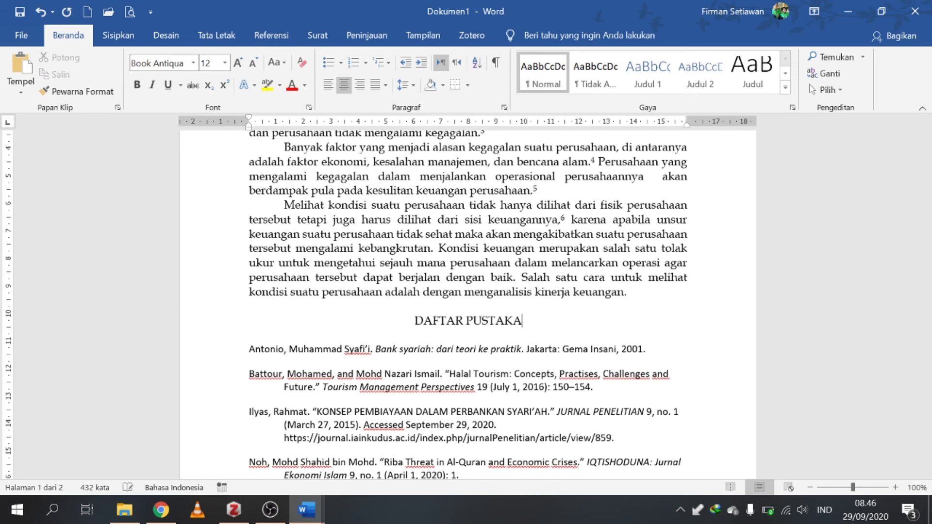
pyautogui.click(414, 320)
pyautogui.press('Return')
pyautogui.press('Return')
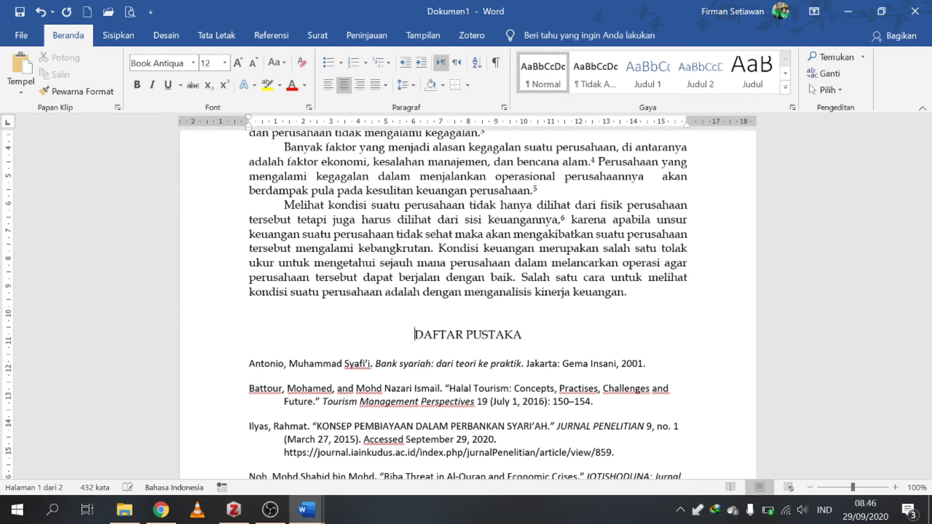
# Look through the bibliography entries on both pages and the cited paragraphs, leaving the cursor at the end of the last paragraph.
pyautogui.scroll(-5, 544, 327)
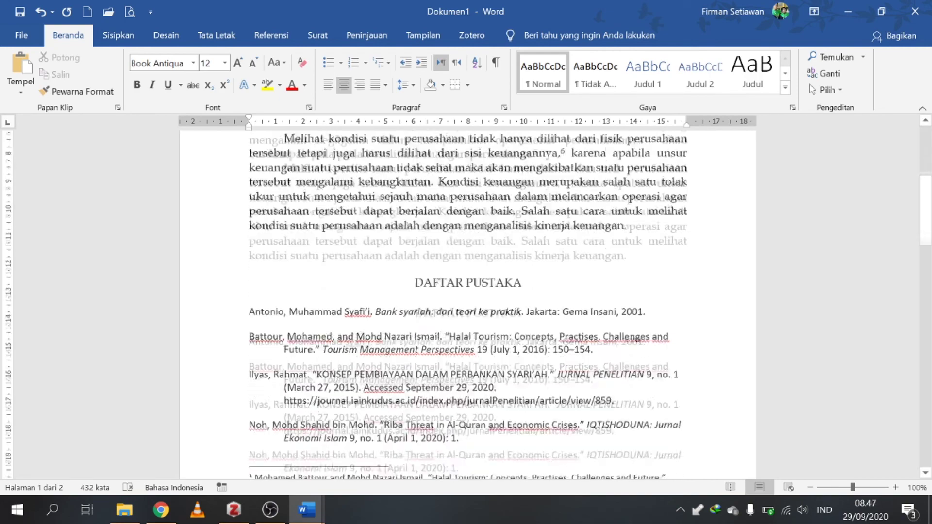
pyautogui.click(545, 327)
pyautogui.scroll(-15, 534, 328)
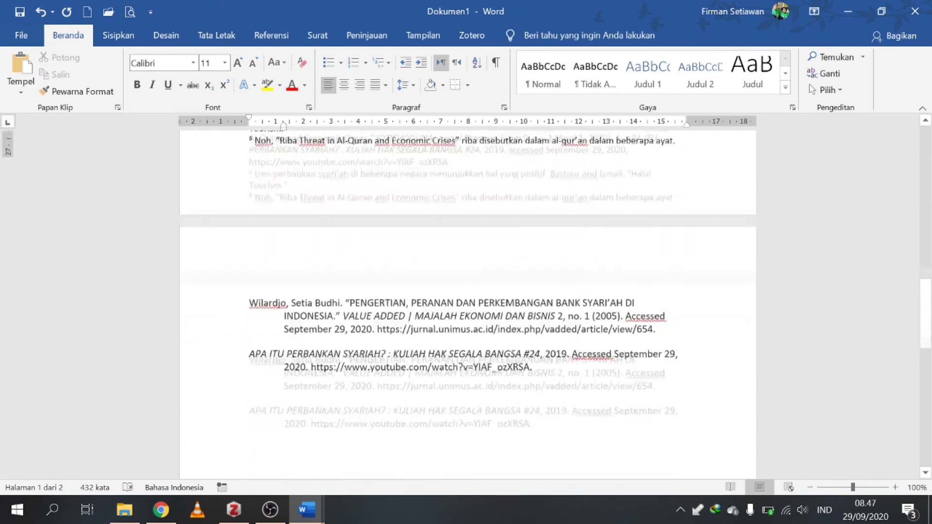
pyautogui.scroll(8, 528, 328)
pyautogui.scroll(8, 534, 340)
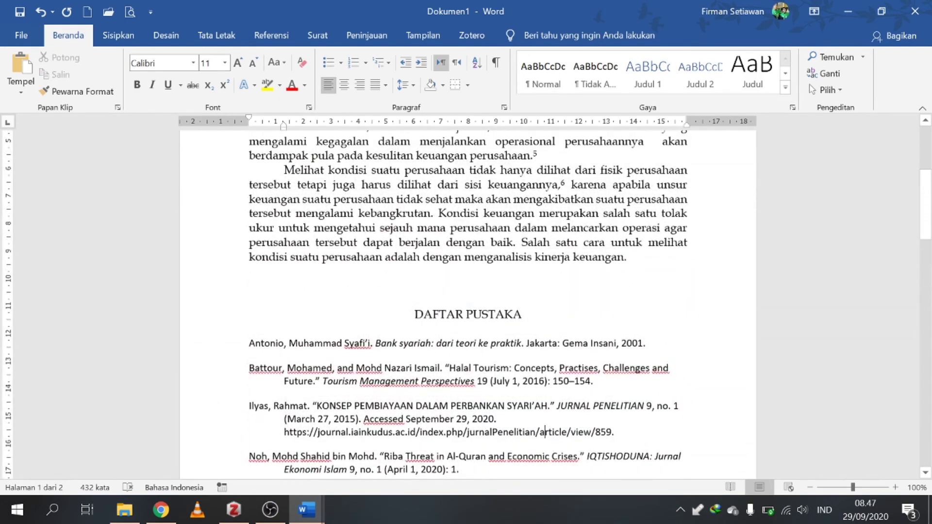
pyautogui.click(540, 343)
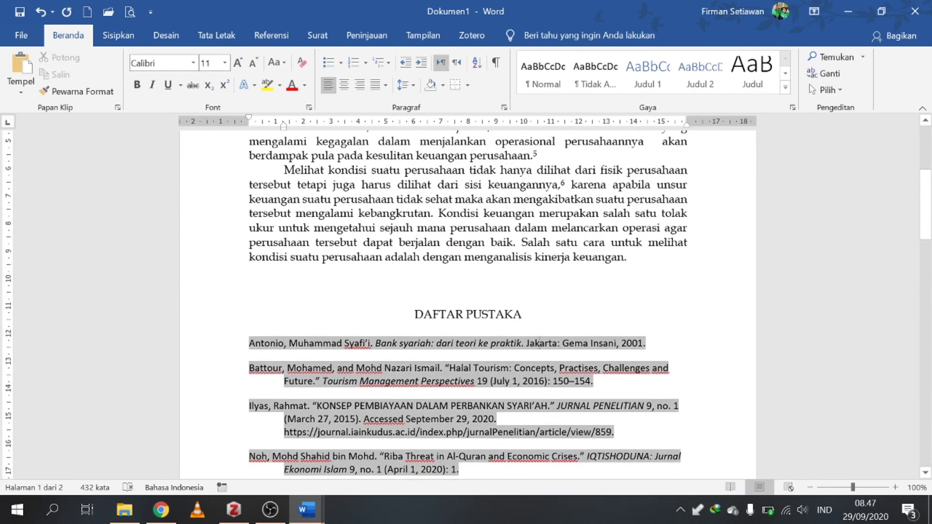
pyautogui.click(627, 256)
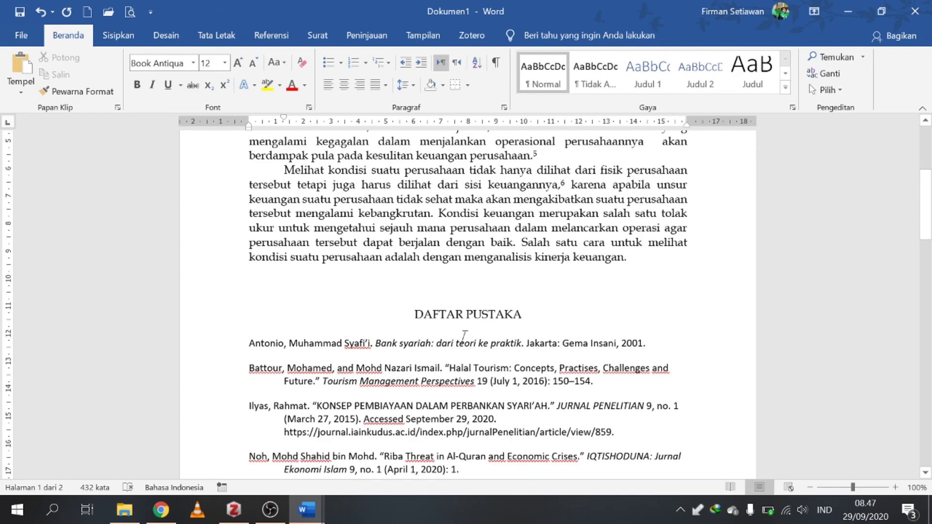
pyautogui.scroll(-12, 465, 334)
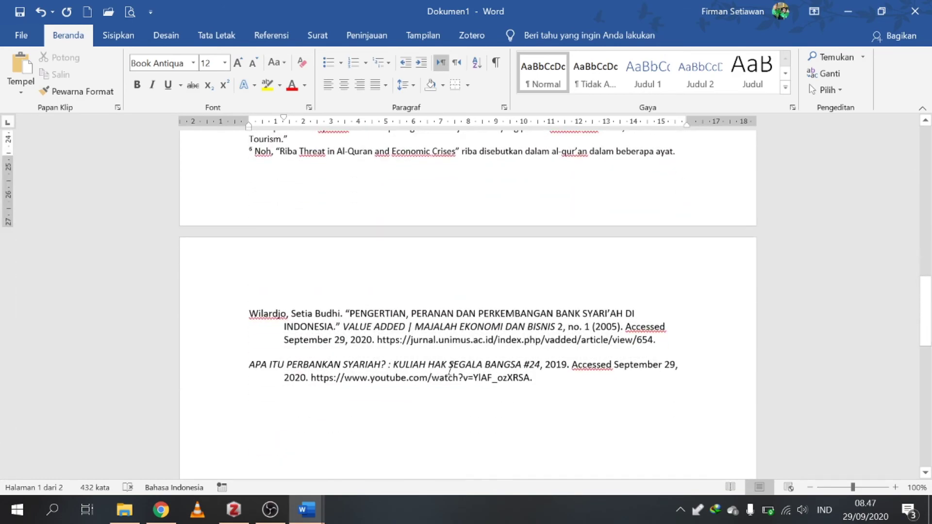
pyautogui.scroll(12, 450, 370)
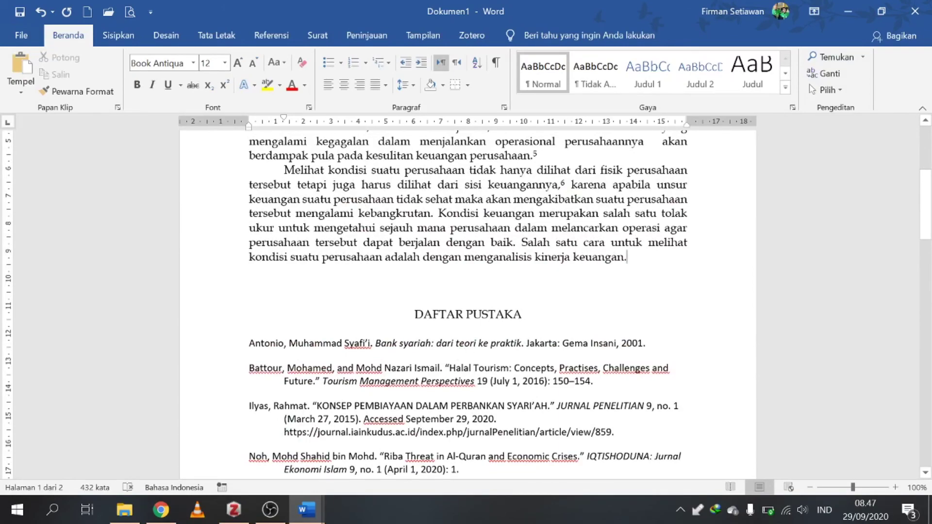
pyautogui.scroll(4, 467, 291)
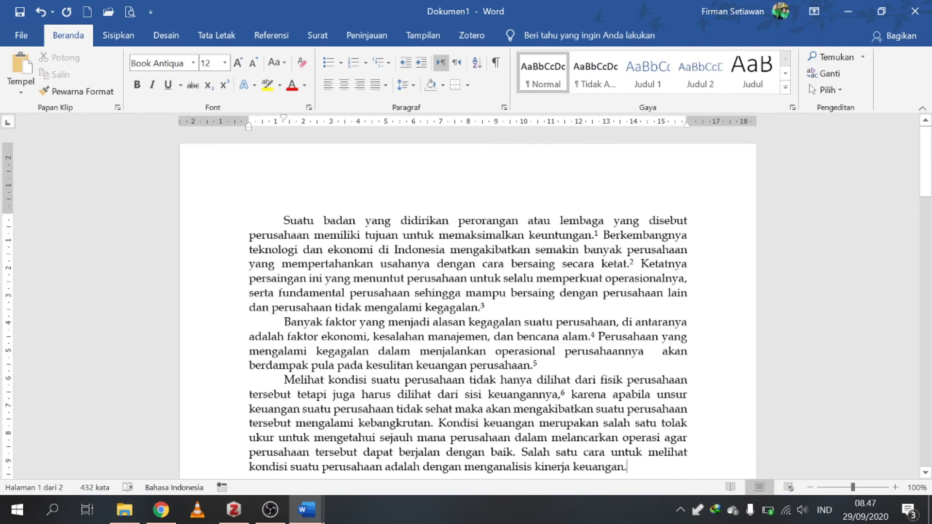
pyautogui.scroll(-3, 467, 291)
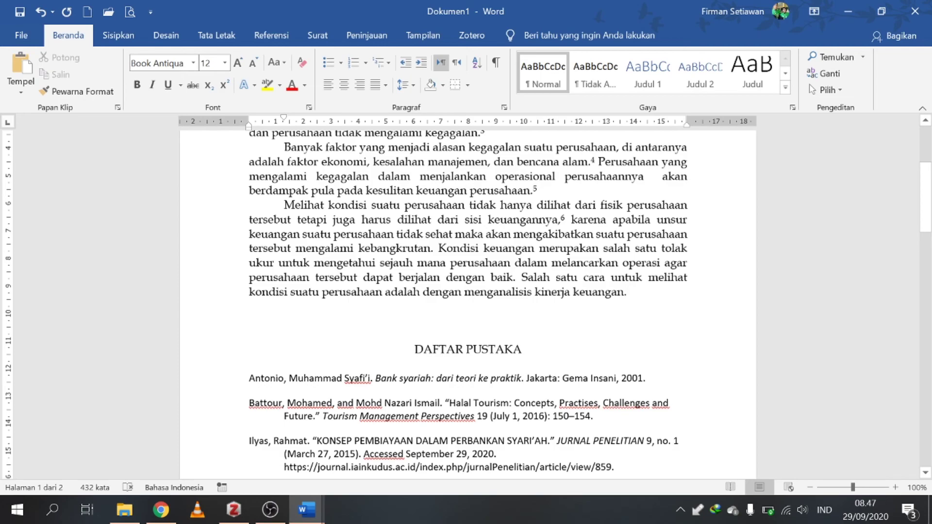
pyautogui.scroll(-10, 467, 291)
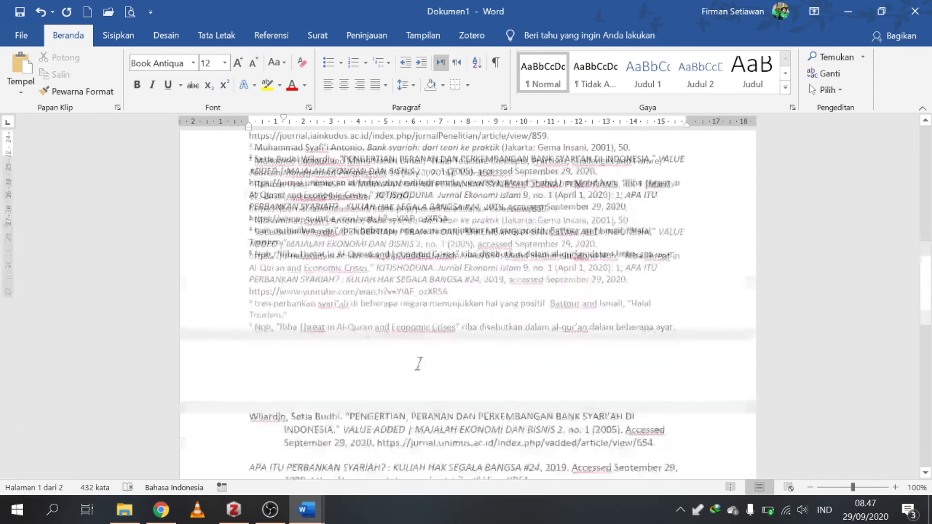
pyautogui.scroll(8, 467, 291)
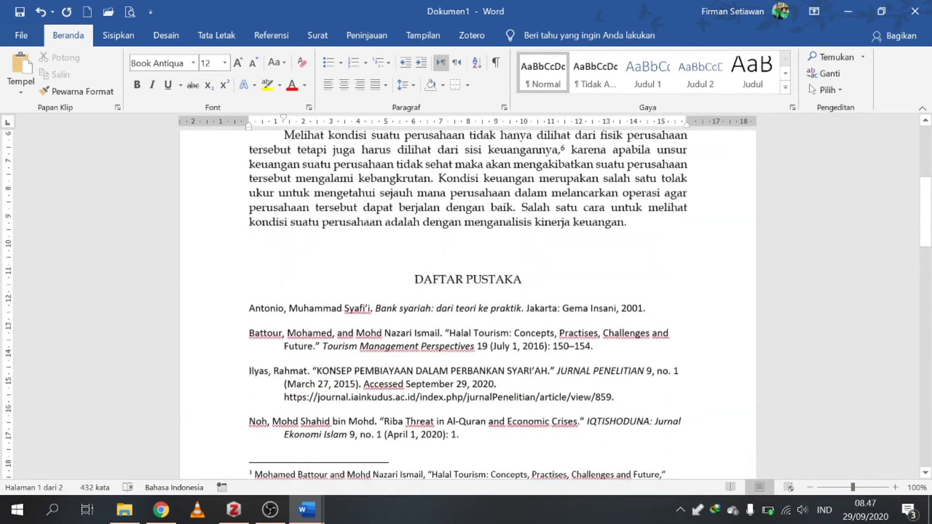
pyautogui.scroll(3, 467, 292)
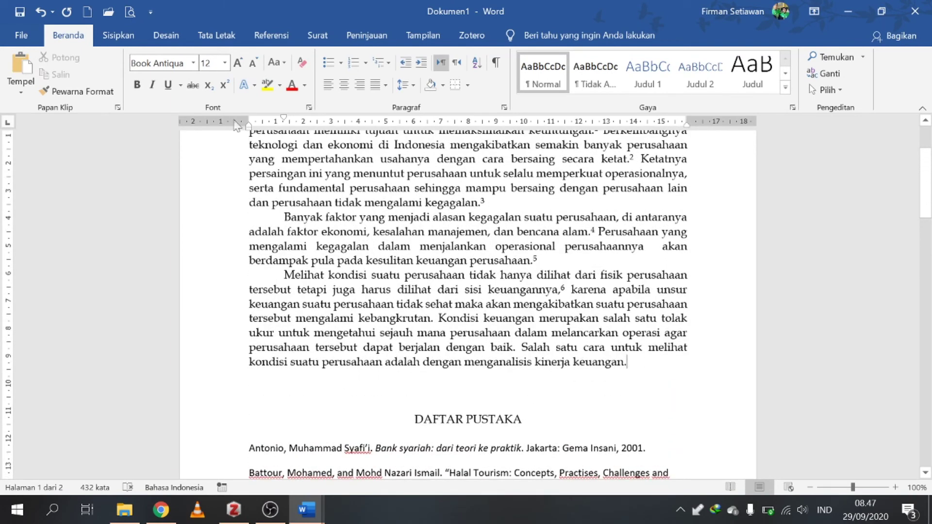
# Insert a Zotero citation of Peraturan OJK Nomor 53 tahun 2017 from the Undang-undang collection at the end of the last paragraph.
pyautogui.click(469, 36)
pyautogui.click(24, 73)
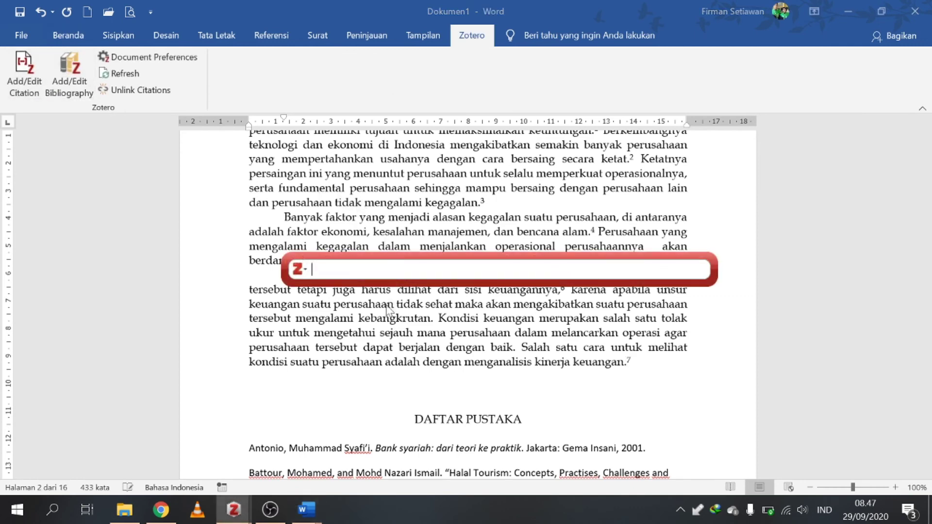
pyautogui.click(300, 270)
pyautogui.click(316, 289)
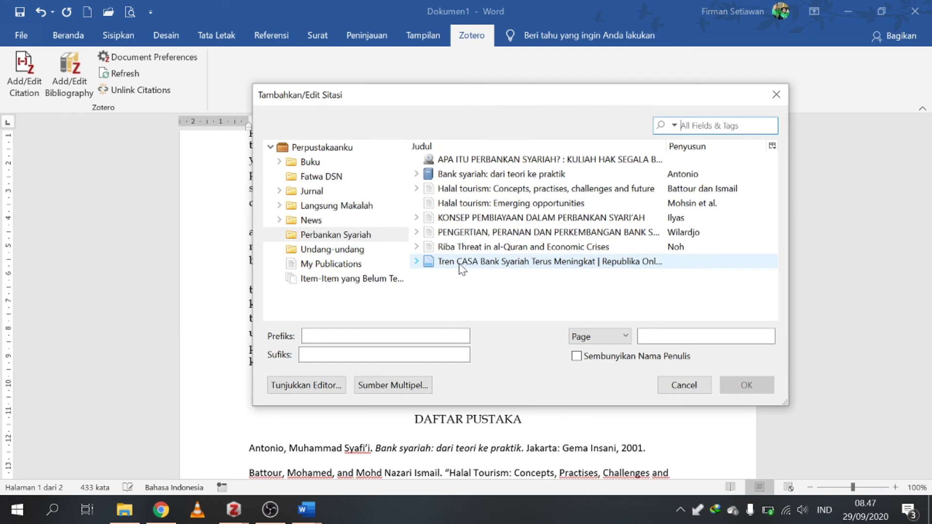
pyautogui.click(348, 251)
pyautogui.click(512, 159)
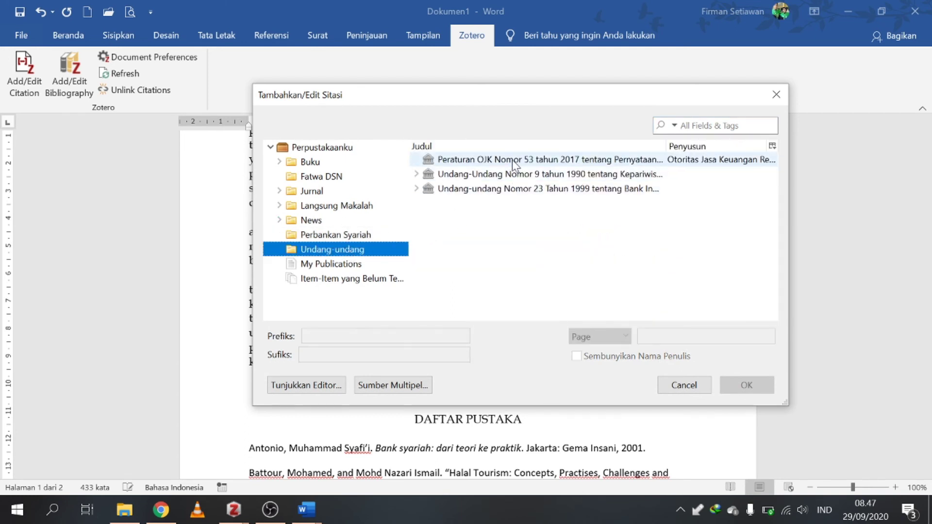
pyautogui.click(756, 385)
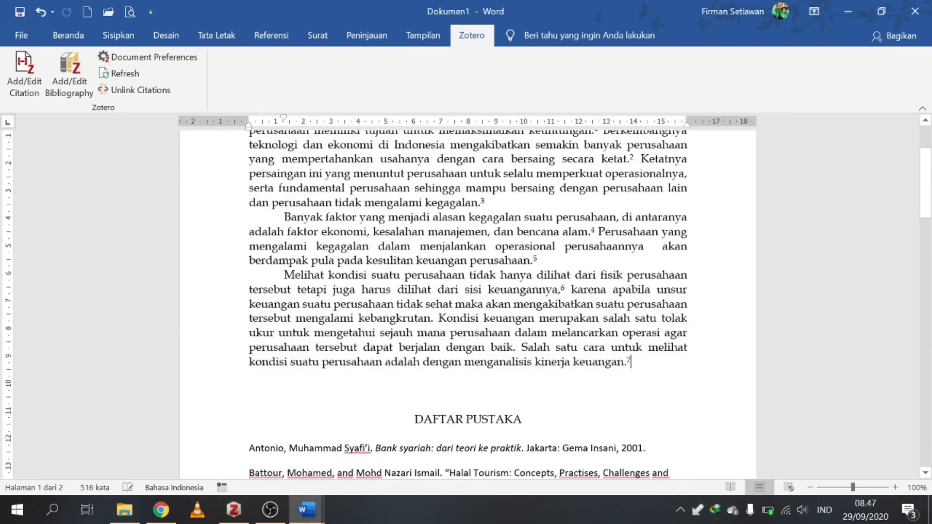
# Examine the OJK regulation's new footnote and its entry in the bibliography.
pyautogui.scroll(-6, 468, 304)
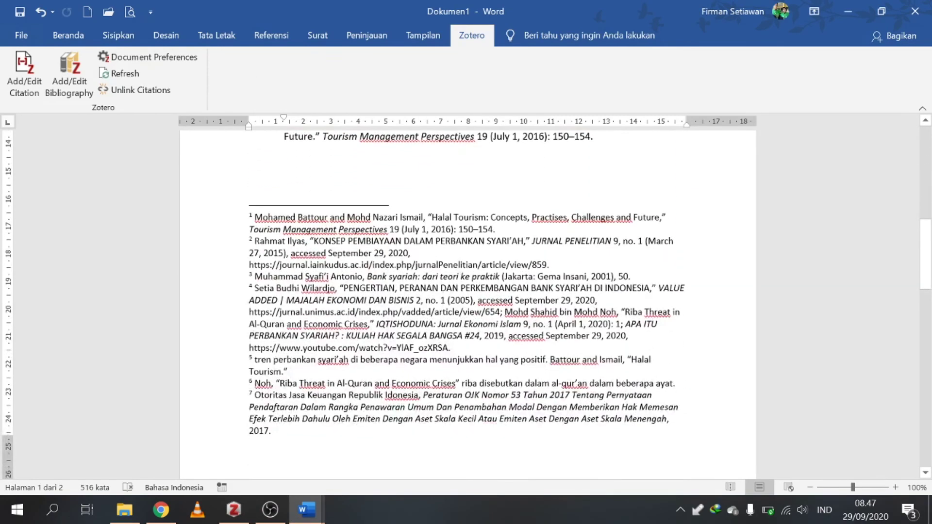
pyautogui.scroll(3, 467, 304)
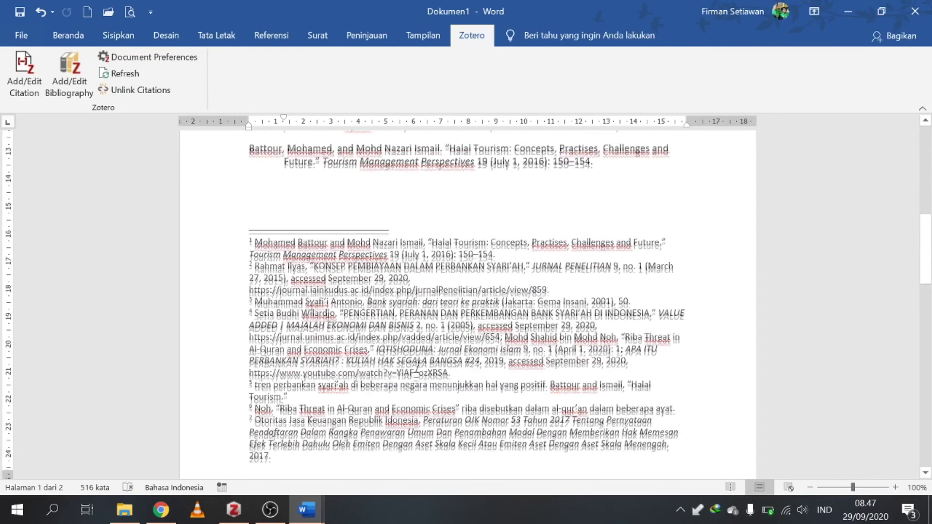
pyautogui.scroll(-10, 343, 273)
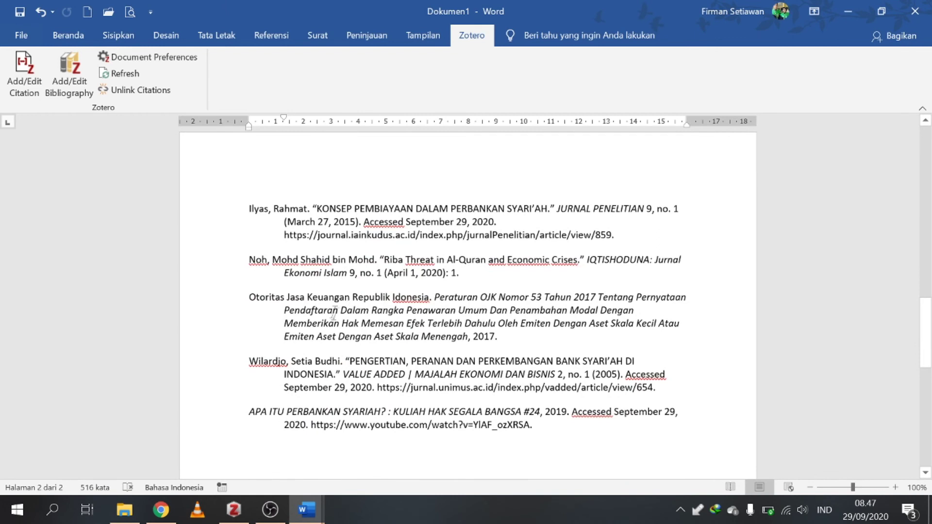
pyautogui.click(268, 299)
pyautogui.moveTo(269, 297); pyautogui.dragTo(532, 424)
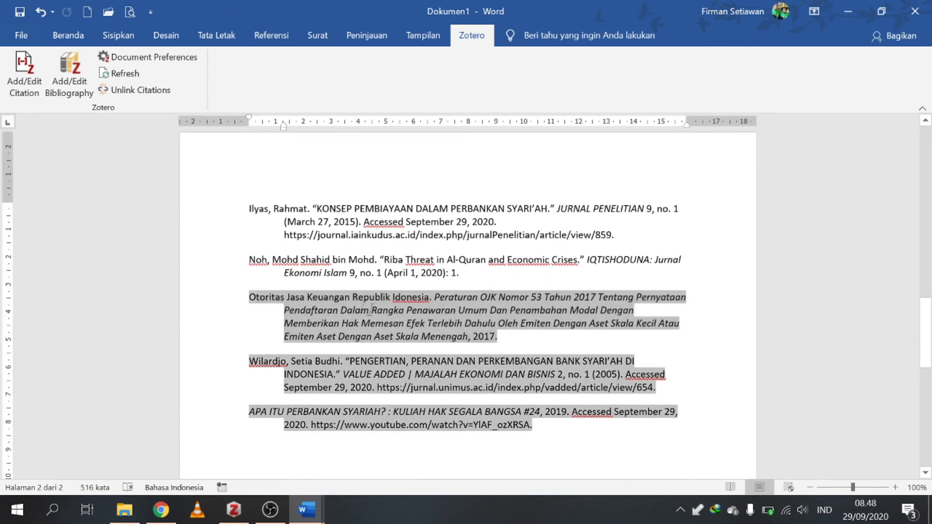
pyautogui.scroll(3, 441, 314)
pyautogui.scroll(-3, 467, 306)
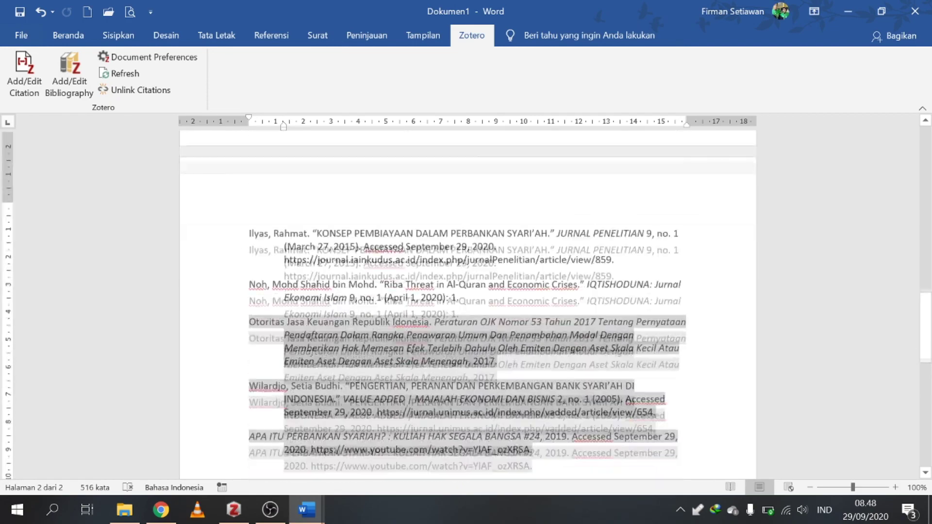
# Add empty lines above the "DAFTAR PUSTAKA" heading to push the heading and bibliography onto the second page.
pyautogui.scroll(10, 358, 297)
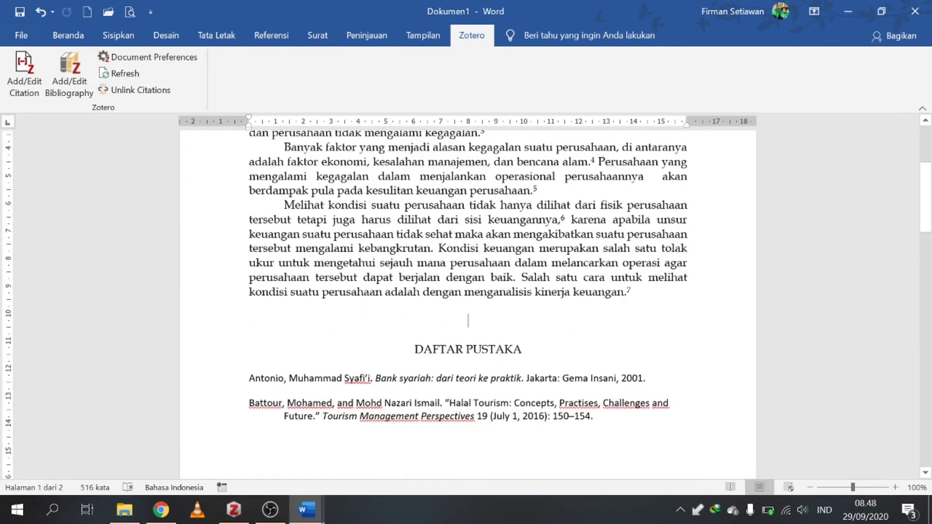
pyautogui.press('Return')
pyautogui.press('Return')
pyautogui.press('Return')
pyautogui.press('Return')
pyautogui.press('Return')
pyautogui.press('Return')
pyautogui.press('Return')
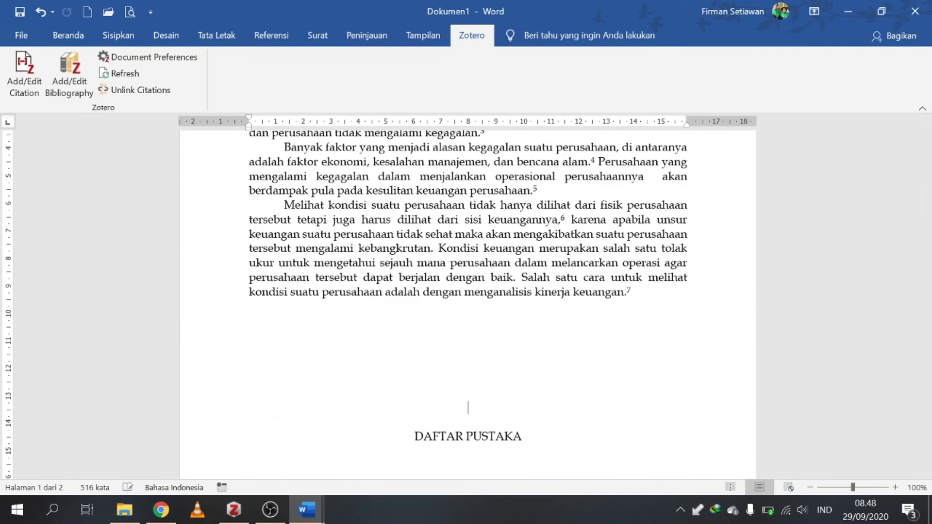
pyautogui.scroll(-10, 468, 421)
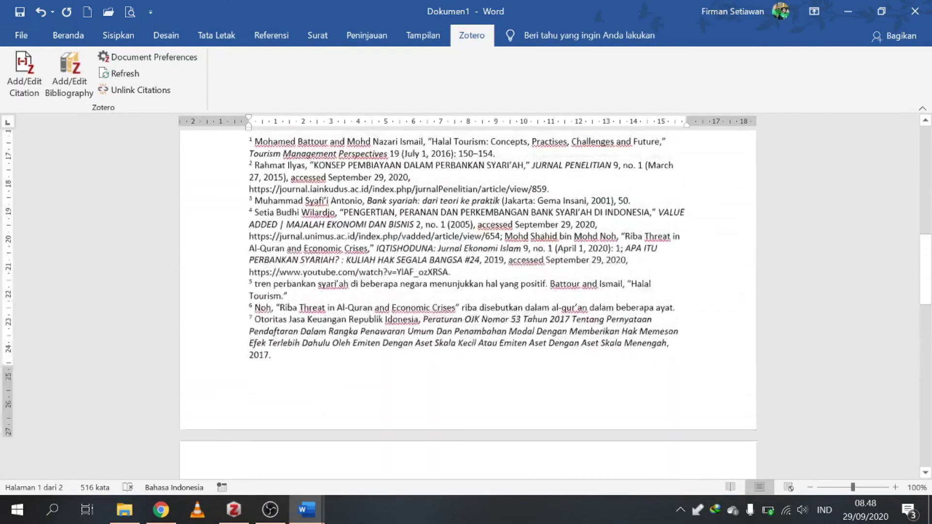
# Review the cited paragraphs on the first page together with their footnotes.
pyautogui.scroll(10, 467, 271)
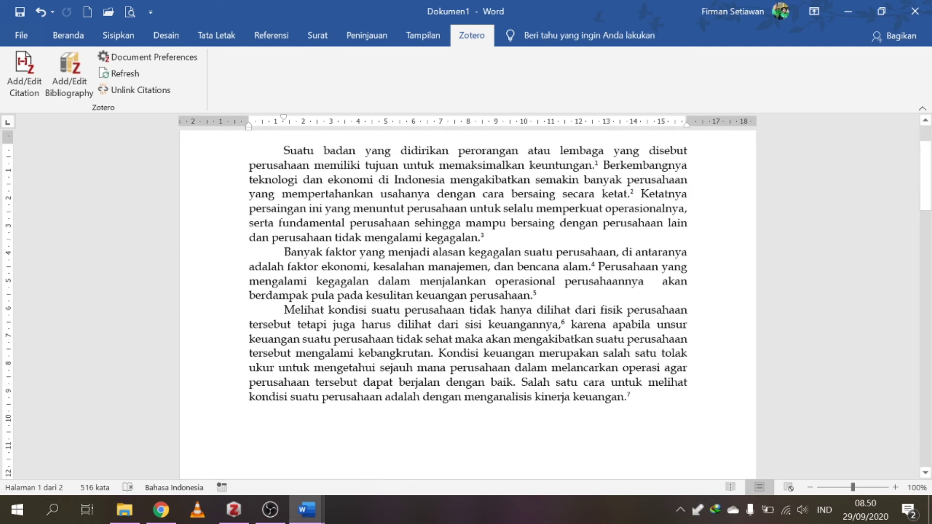
pyautogui.scroll(-6, 582, 270)
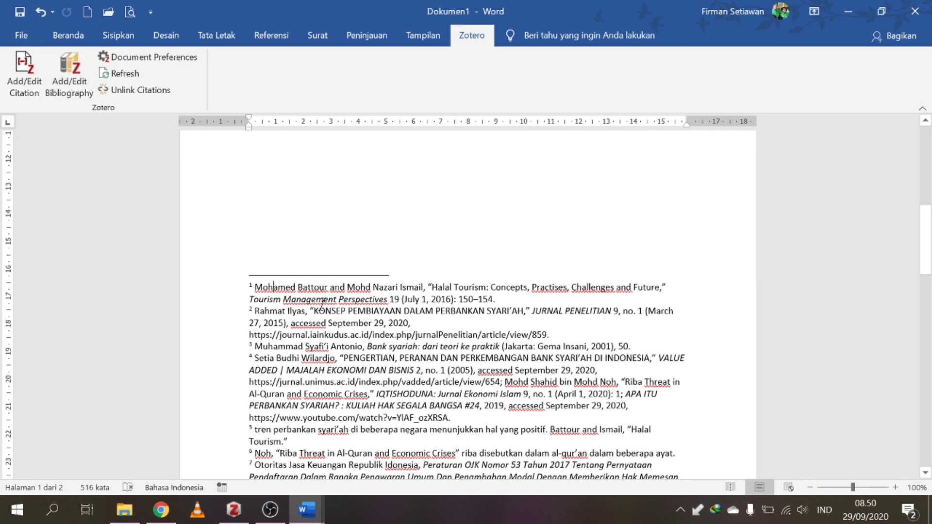
pyautogui.scroll(10, 322, 303)
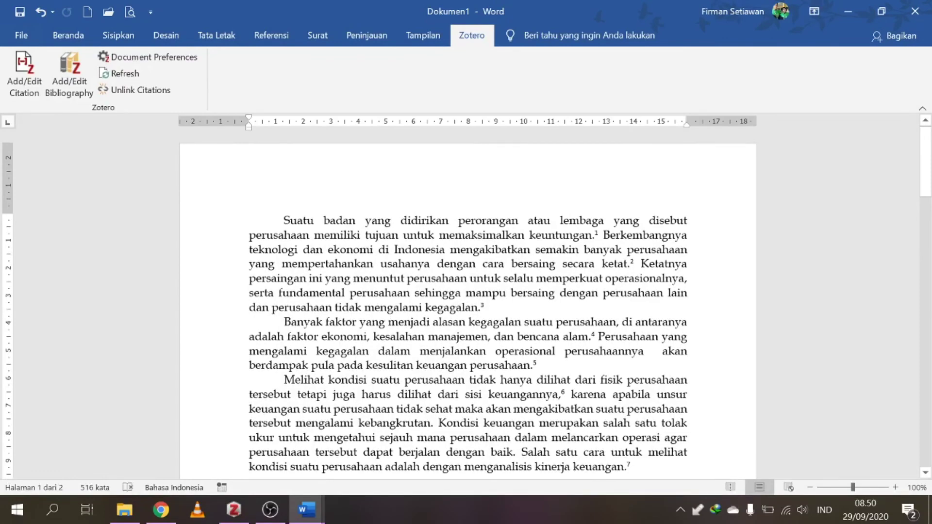
pyautogui.scroll(-10, 467, 303)
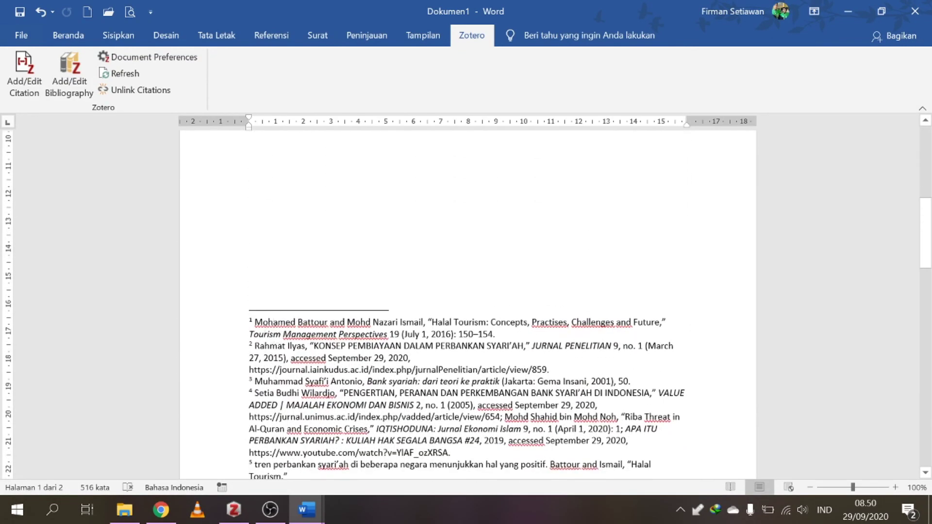
# Change the document's Zotero citation style to Turabian 9th edition (author-date).
pyautogui.tripleClick(268, 322)
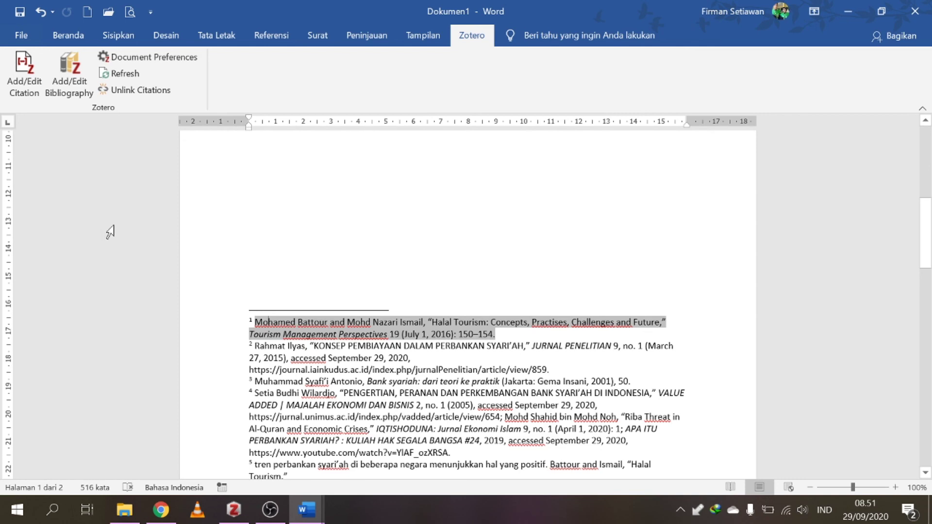
pyautogui.click(143, 61)
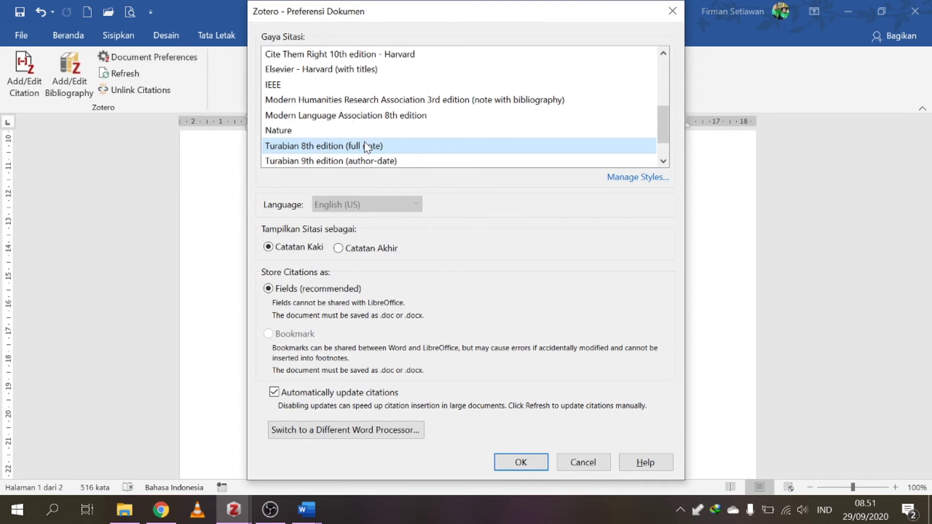
pyautogui.scroll(-1, 366, 144)
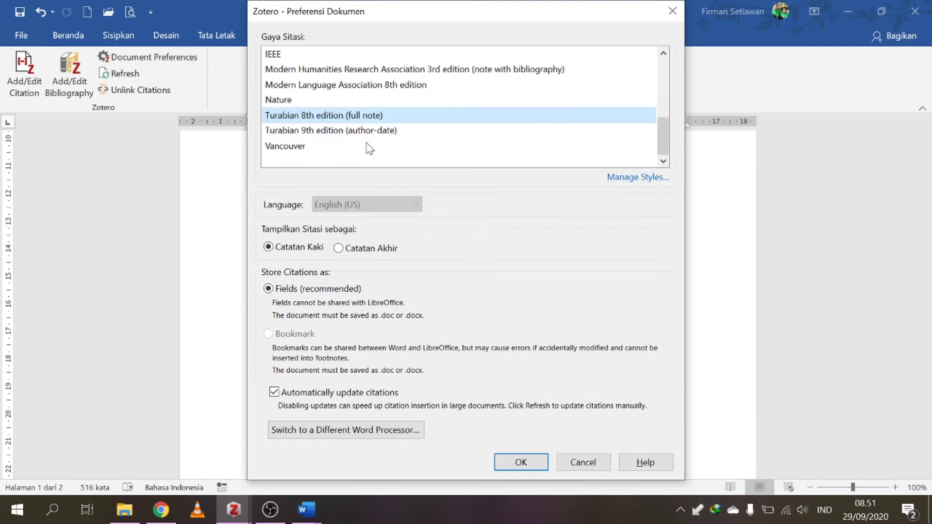
pyautogui.click(320, 131)
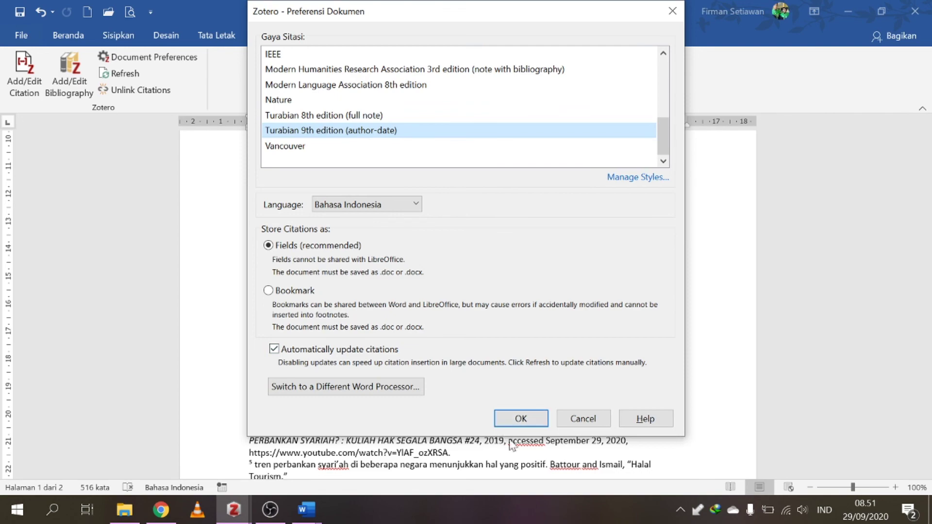
pyautogui.click(520, 418)
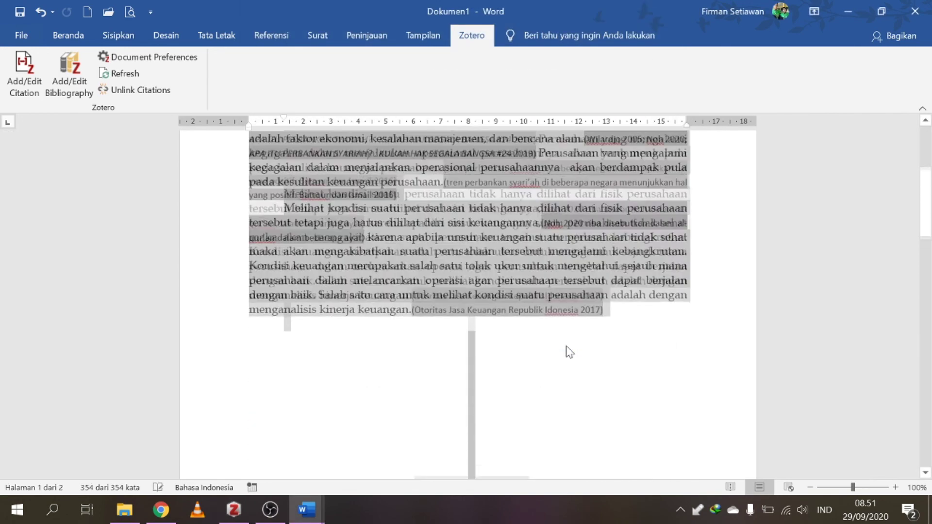
# Examine the author-date citations within the three paragraphs, including the one closing the first paragraph.
pyautogui.click(527, 263)
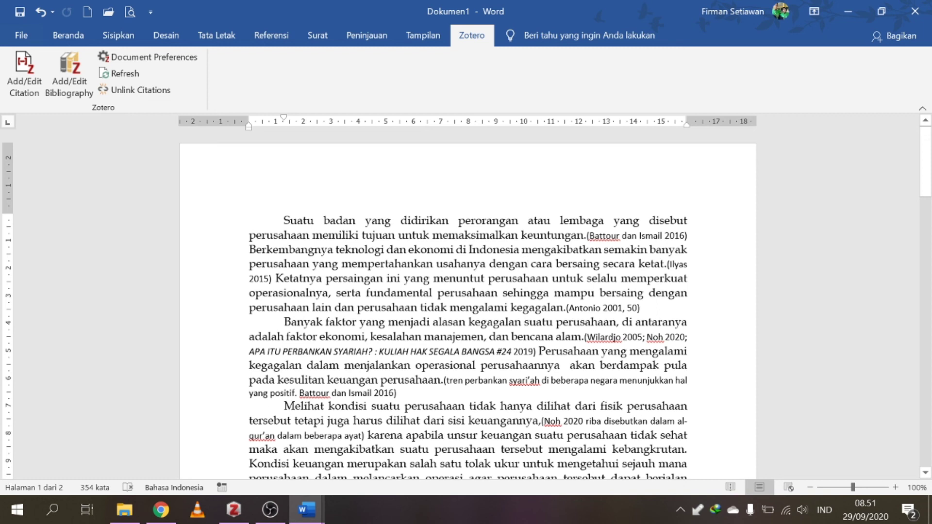
pyautogui.click(601, 308)
pyautogui.click(641, 308)
pyautogui.click(620, 336)
pyautogui.click(601, 307)
pyautogui.click(512, 278)
pyautogui.scroll(-2, 467, 301)
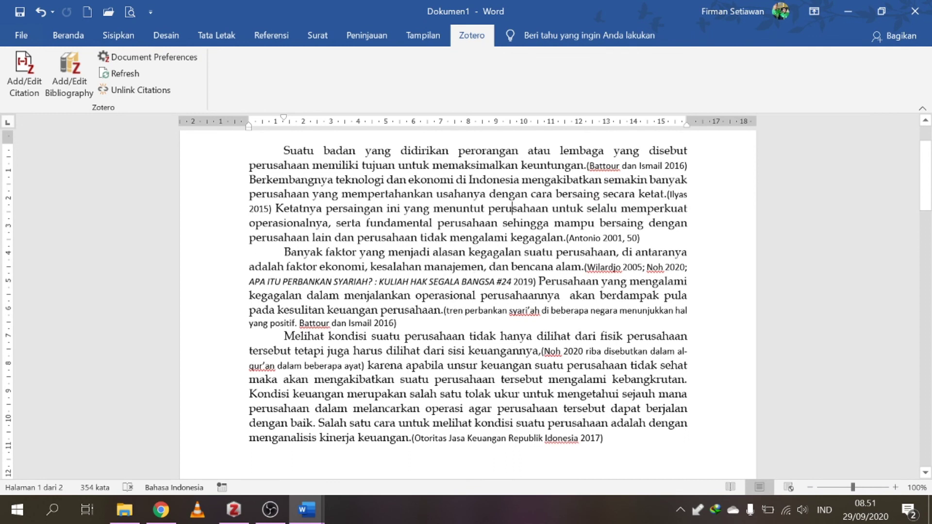
pyautogui.click(595, 238)
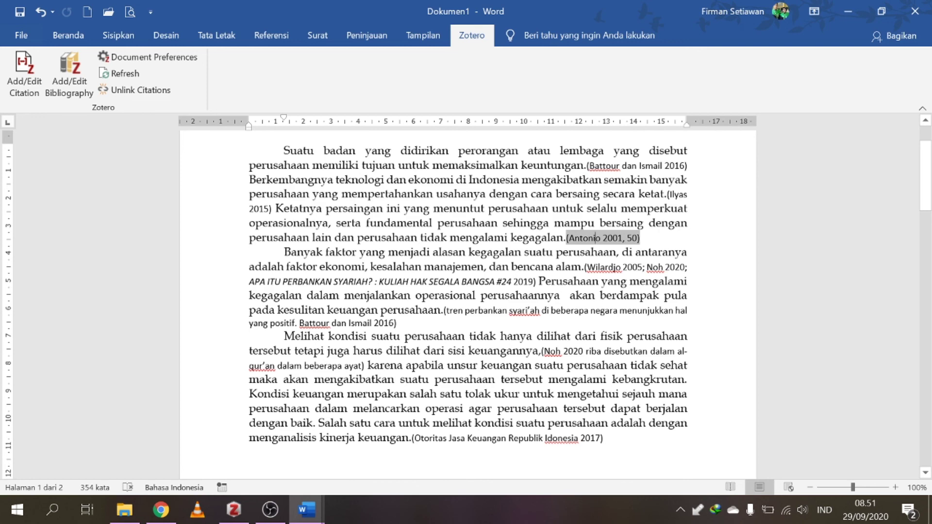
pyautogui.click(595, 223)
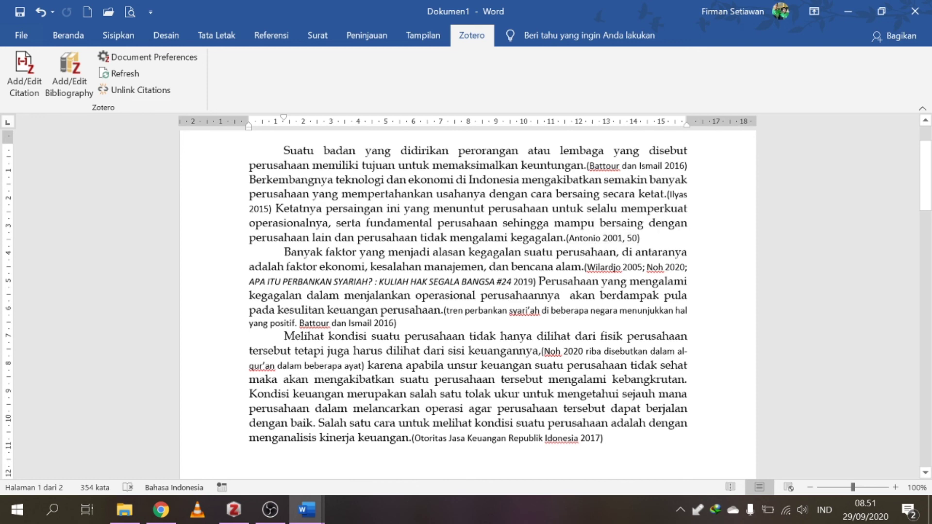
pyautogui.click(588, 238)
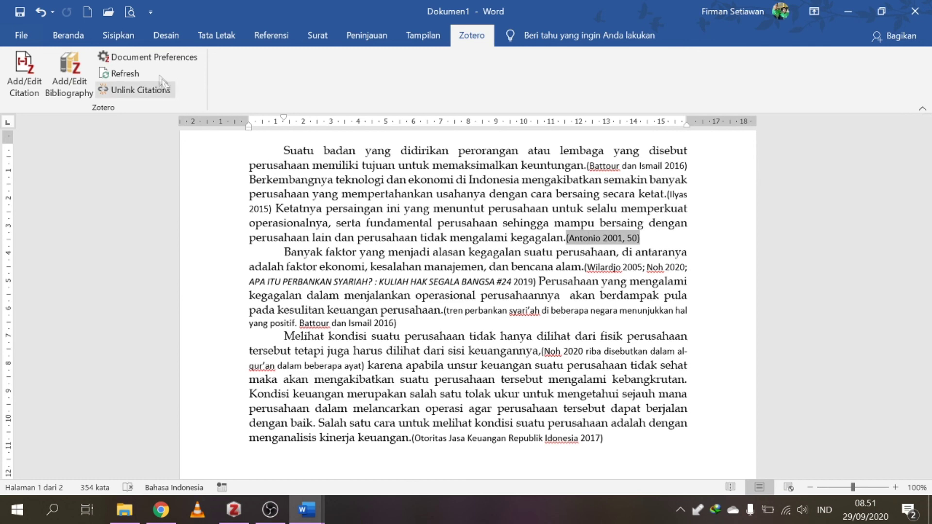
# Switch the document's citation style to Chicago Manual of Style 17th edition (note), with citations displayed as footnotes.
pyautogui.click(152, 56)
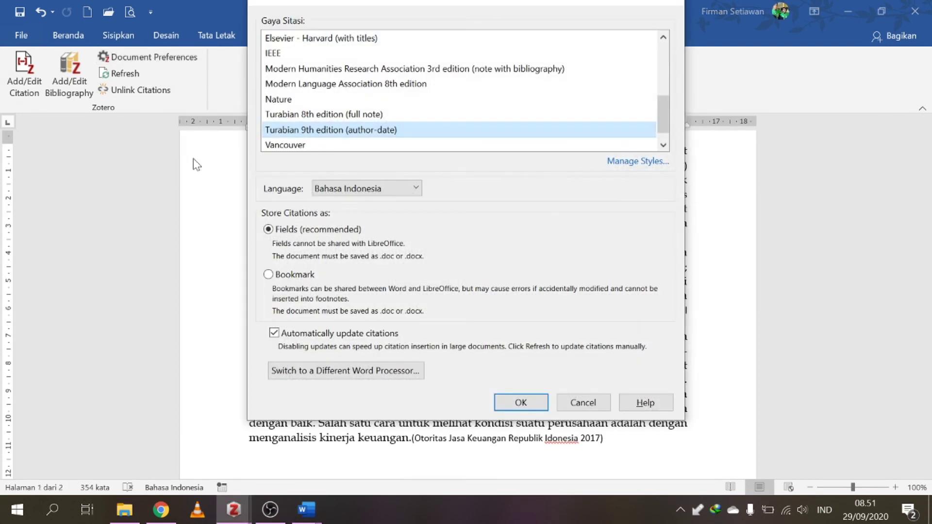
pyautogui.scroll(2, 330, 101)
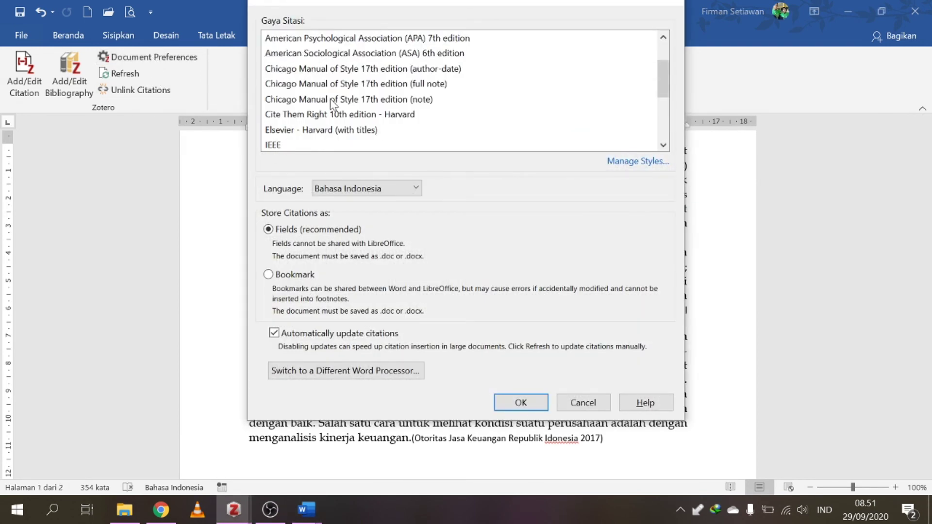
pyautogui.scroll(1, 330, 98)
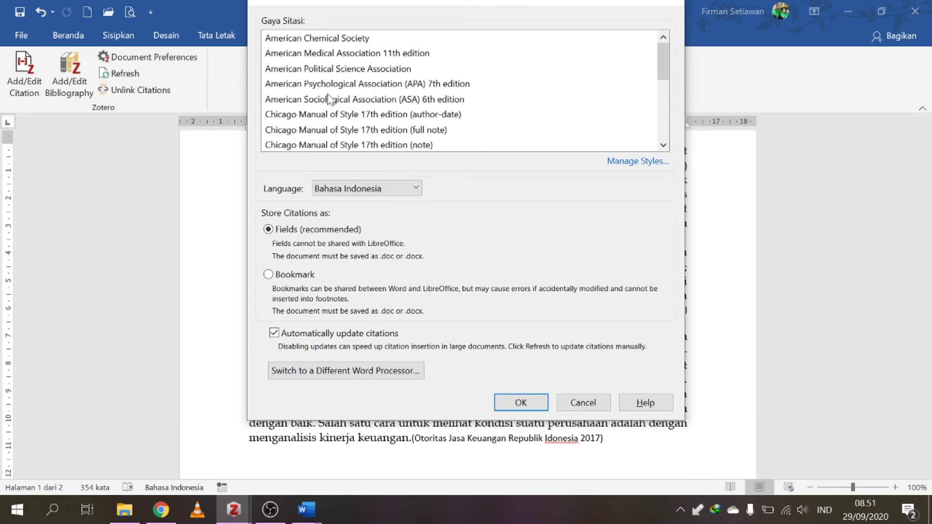
pyautogui.click(325, 146)
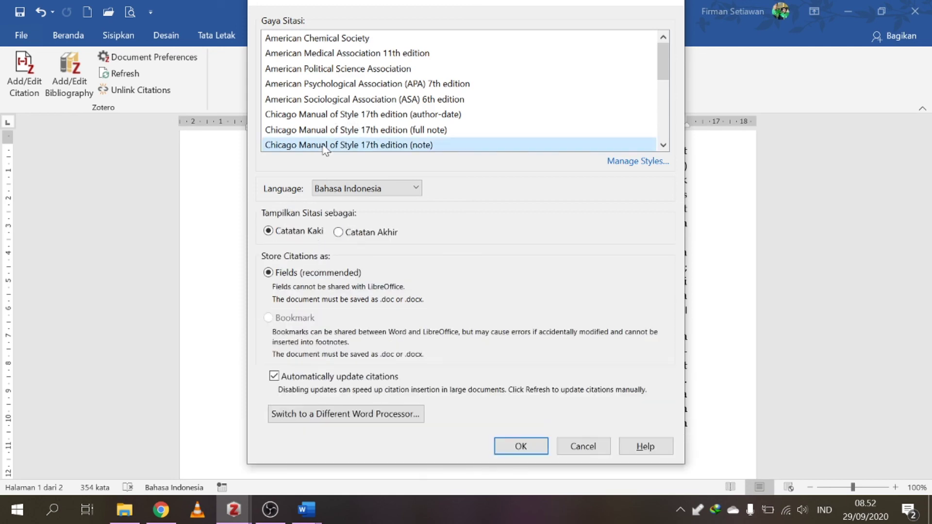
pyautogui.click(526, 449)
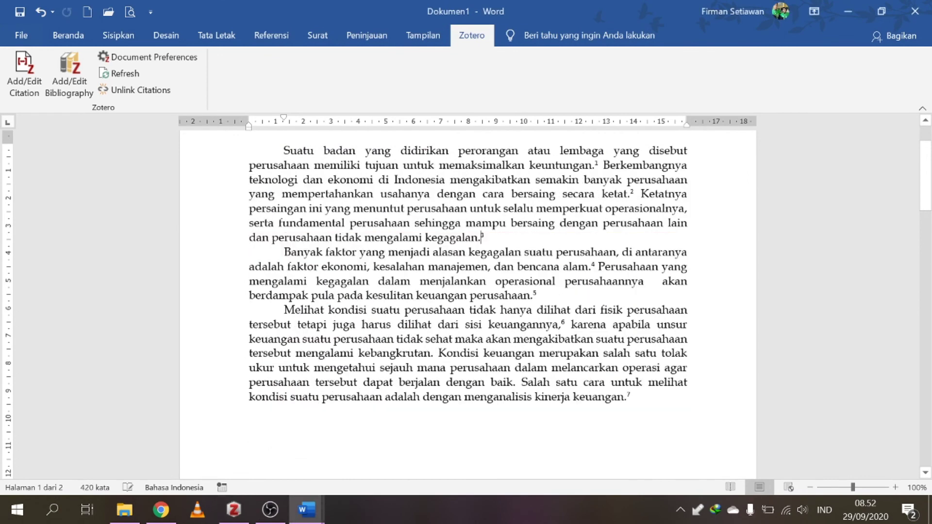
# Examine how the Chicago note style formats the footnotes, comparing them with their markers in the paragraphs and the "DAFTAR PUSTAKA" section.
pyautogui.scroll(-8, 266, 241)
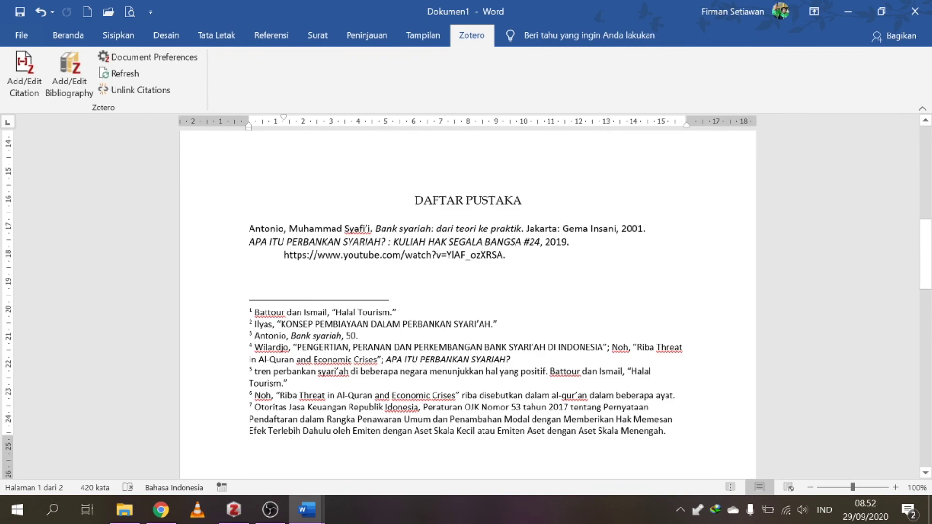
pyautogui.scroll(-6, 397, 228)
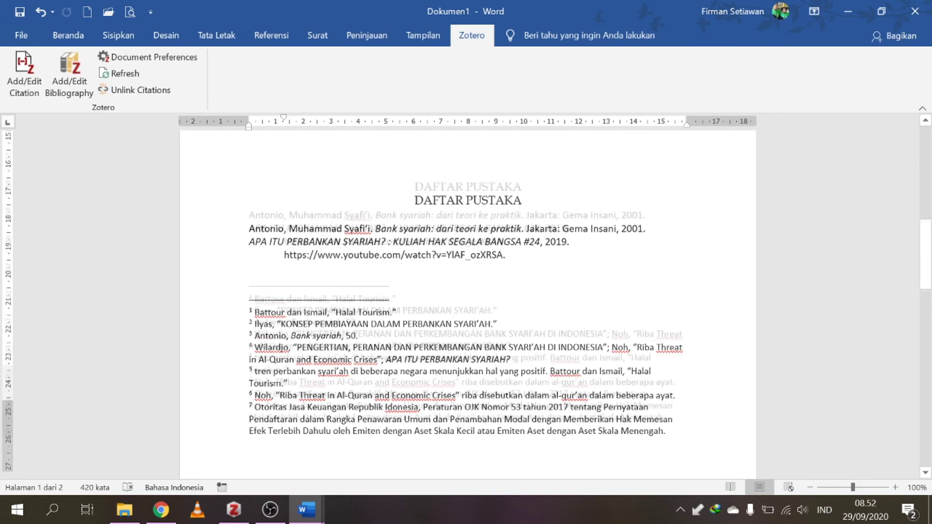
pyautogui.scroll(15, 468, 301)
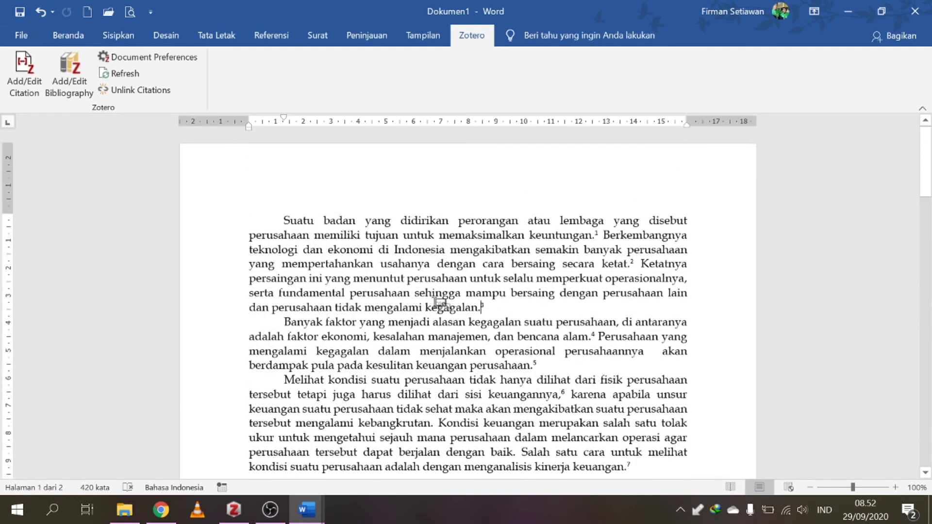
pyautogui.click(462, 311)
pyautogui.scroll(-6, 452, 322)
pyautogui.scroll(-4, 467, 301)
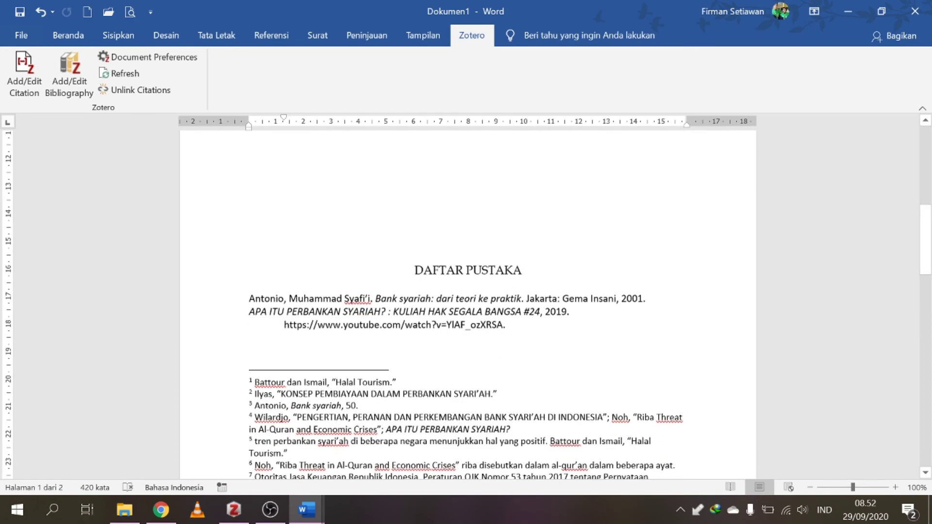
pyautogui.scroll(9, 468, 301)
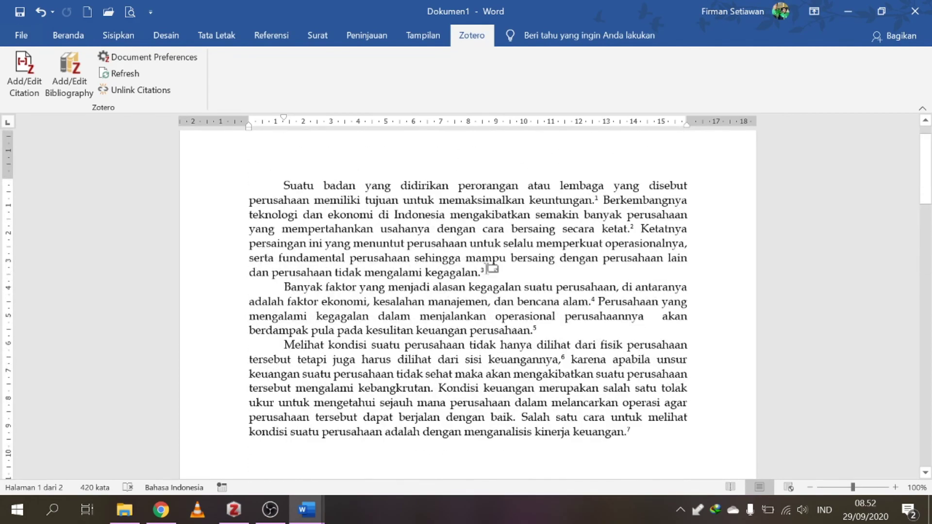
pyautogui.scroll(-4, 487, 325)
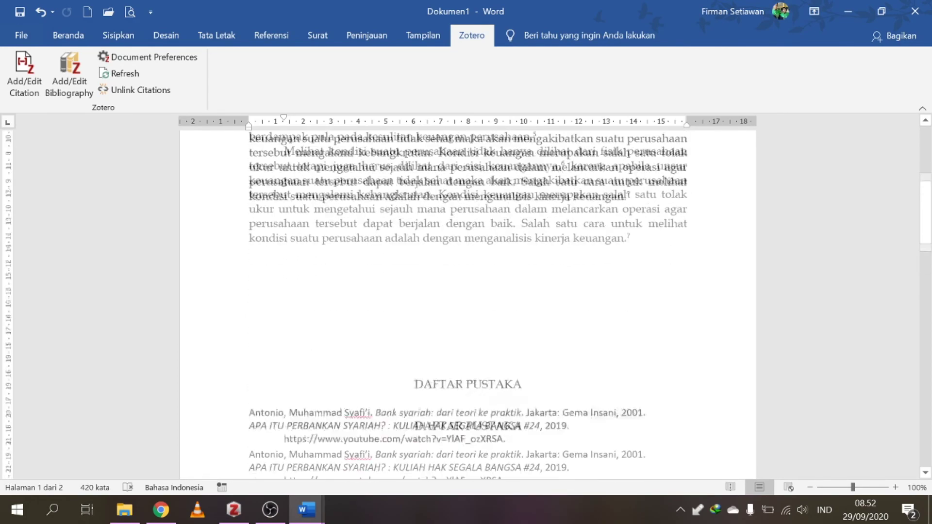
pyautogui.scroll(-5, 467, 301)
pyautogui.scroll(7, 331, 282)
pyautogui.scroll(-12, 331, 283)
pyautogui.click(324, 173)
pyautogui.scroll(3, 327, 191)
pyautogui.click(276, 277)
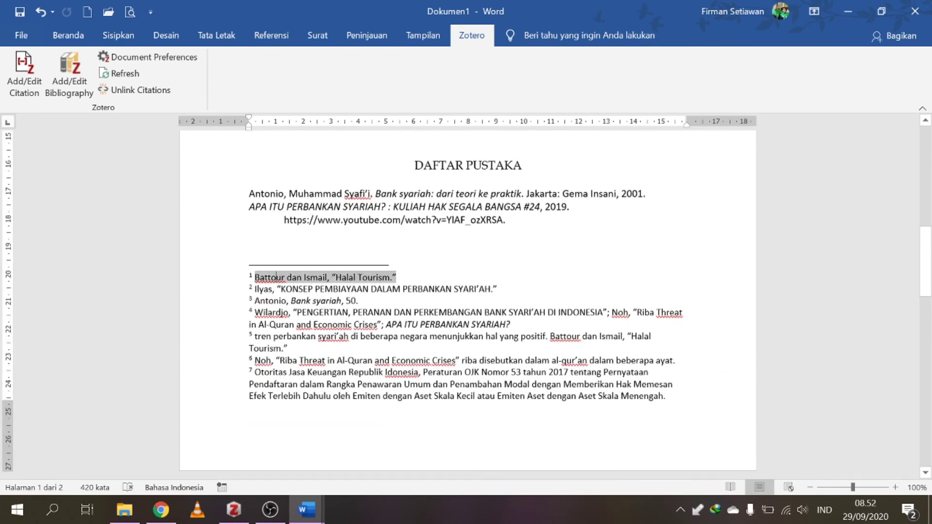
# Set the document's citation style back to Turabian 8th edition (full note), keeping citations as footnotes.
pyautogui.click(154, 58)
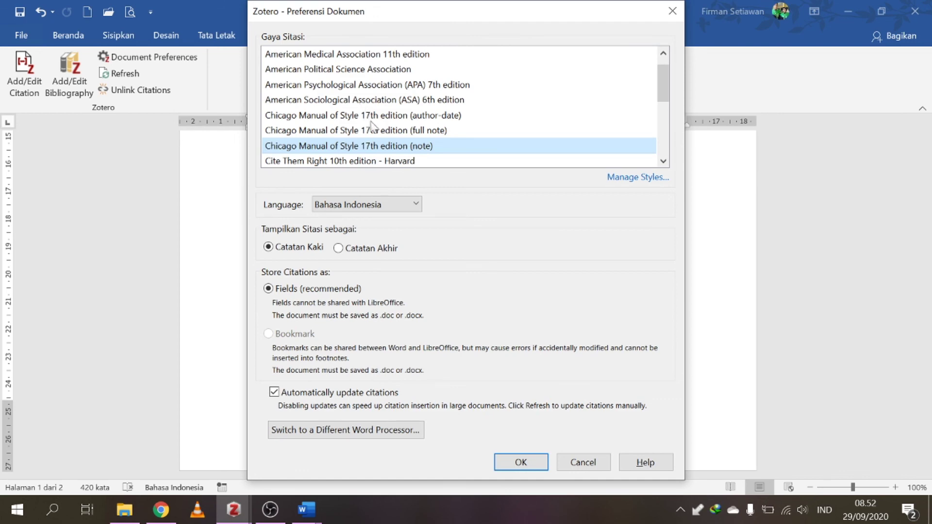
pyautogui.scroll(-3, 367, 121)
pyautogui.scroll(1, 371, 134)
pyautogui.scroll(-1, 328, 147)
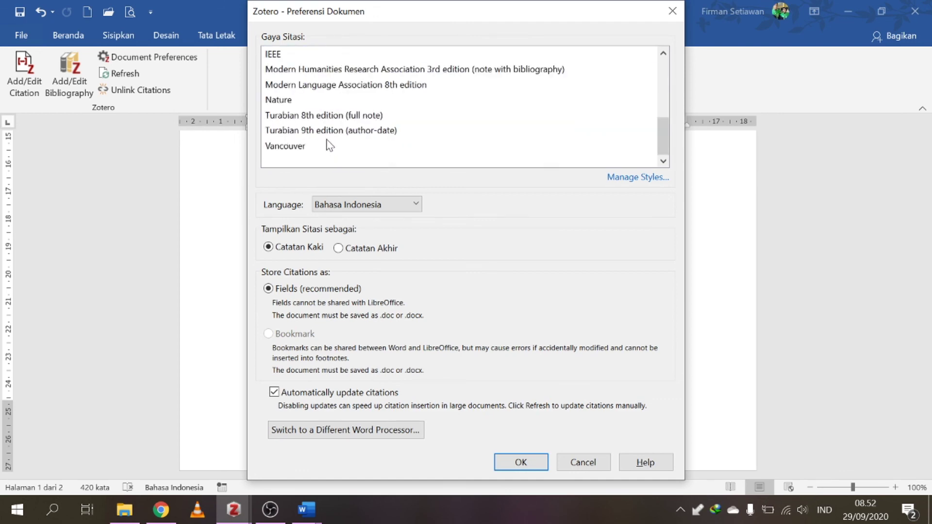
pyautogui.click(334, 119)
pyautogui.click(520, 462)
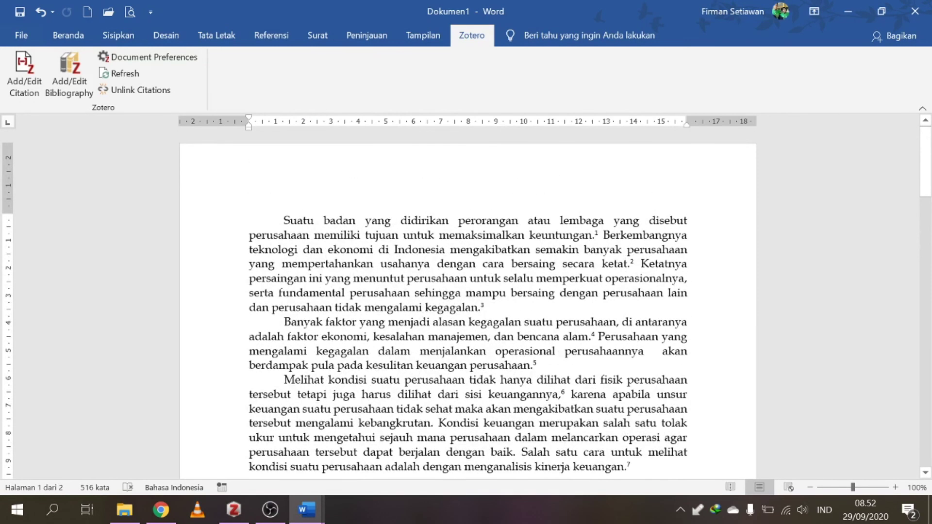
# Review the paragraphs' citation markers, the full-note footnotes on the first page and the bibliography on the second page.
pyautogui.scroll(-9, 468, 311)
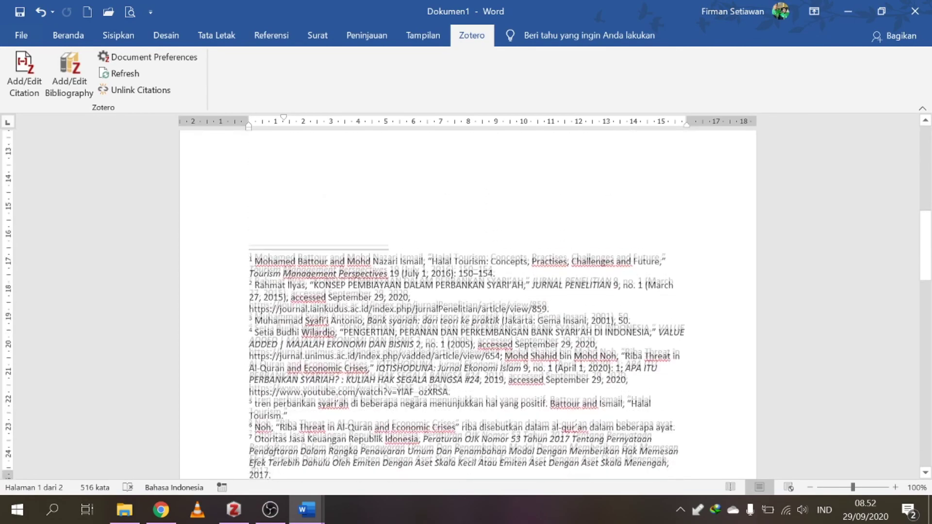
pyautogui.scroll(-3, 468, 310)
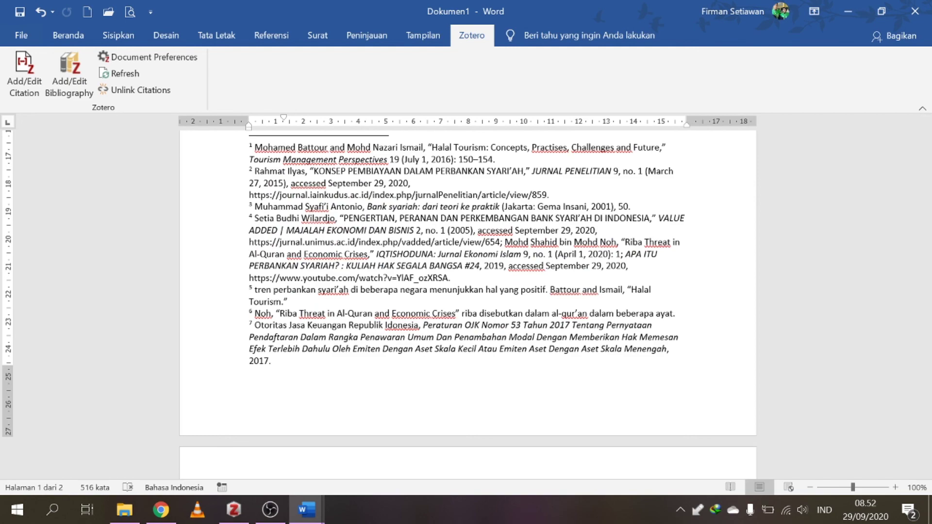
pyautogui.scroll(8, 468, 310)
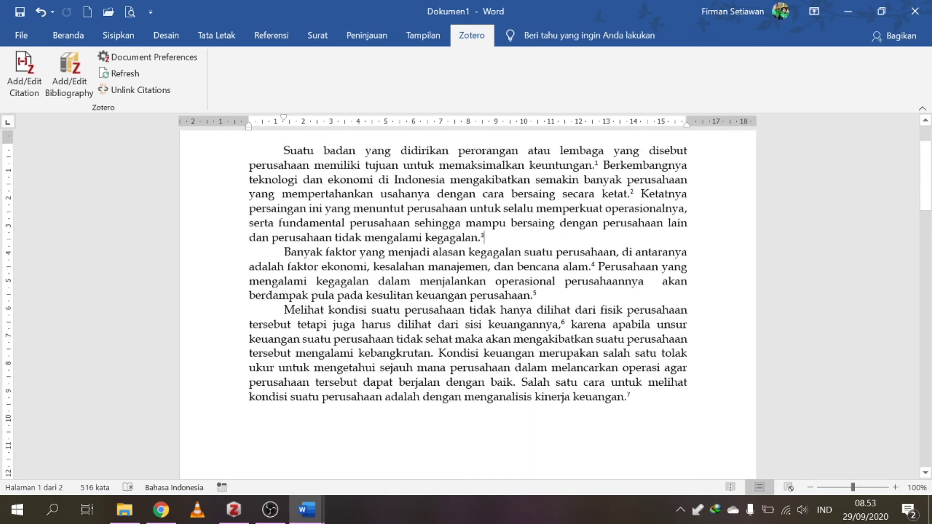
pyautogui.scroll(1, 467, 306)
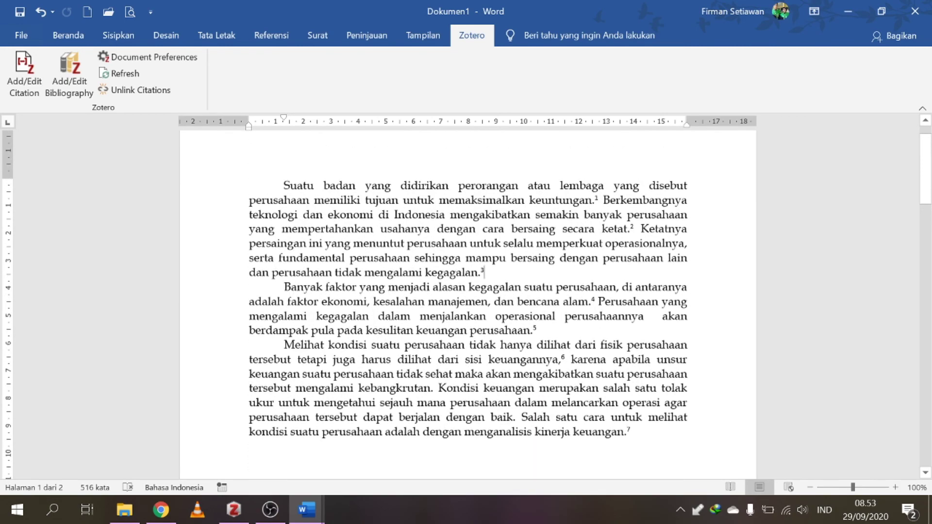
pyautogui.scroll(-10, 467, 306)
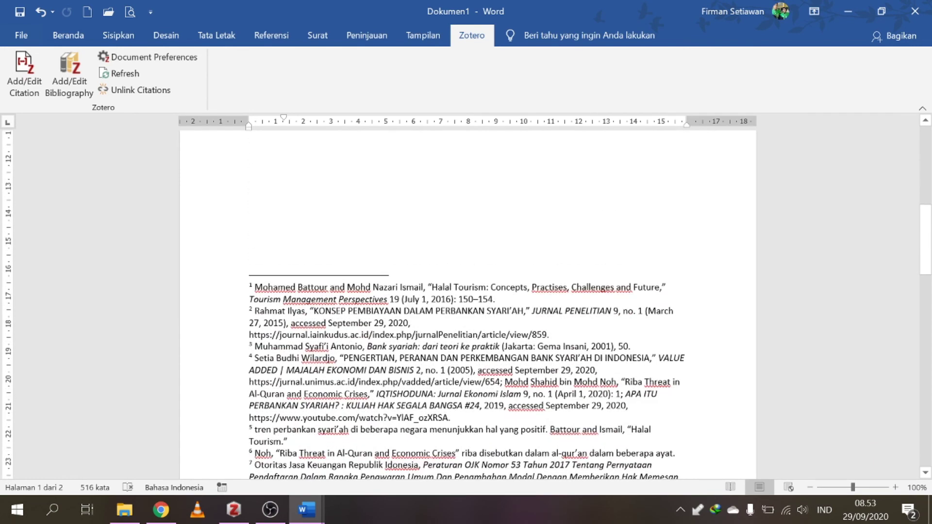
pyautogui.scroll(5, 467, 306)
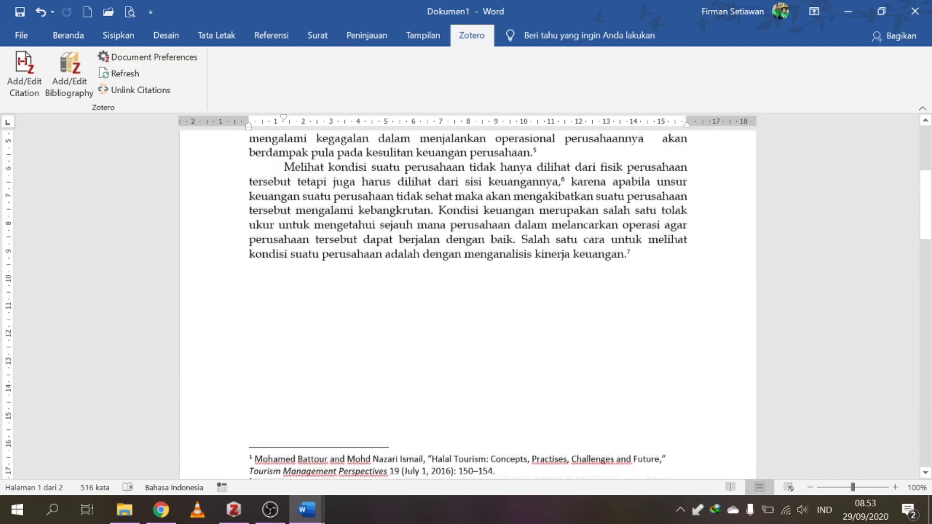
pyautogui.scroll(-3, 468, 306)
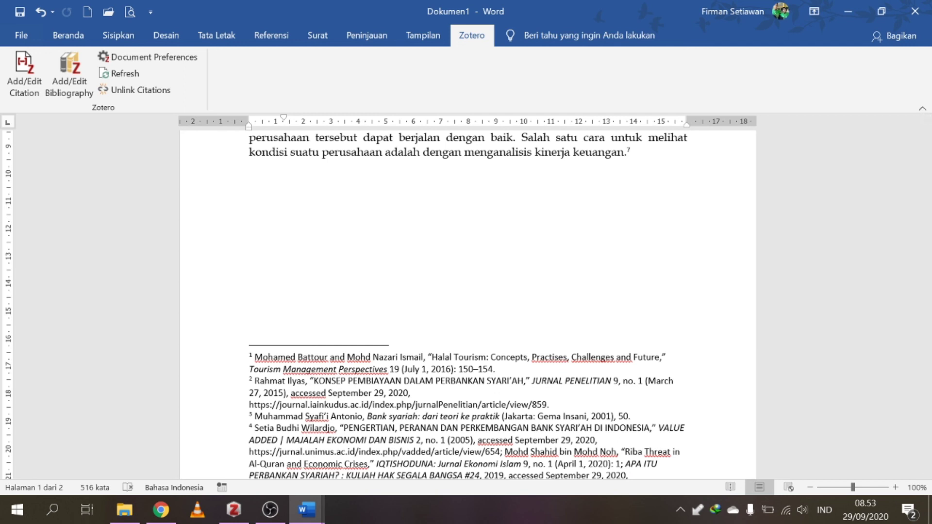
pyautogui.scroll(10, 467, 305)
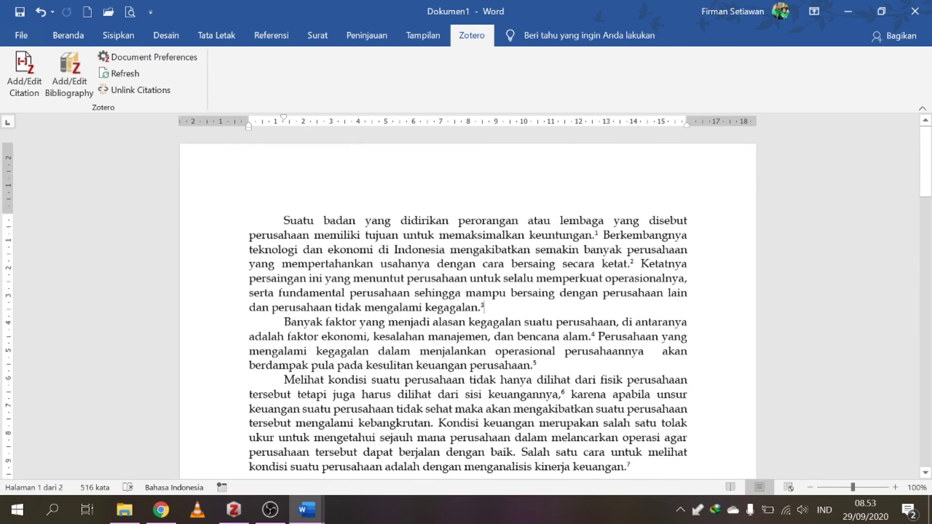
pyautogui.scroll(-9, 467, 301)
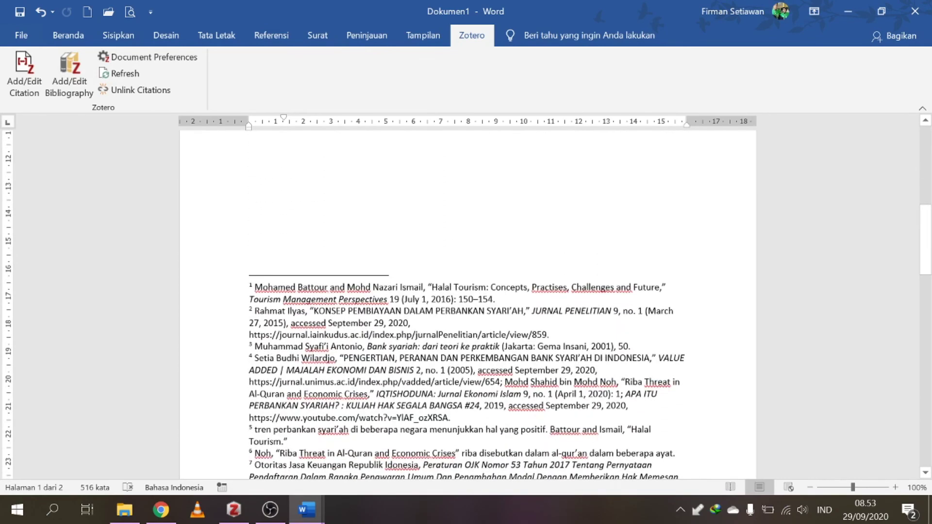
pyautogui.scroll(-3, 467, 301)
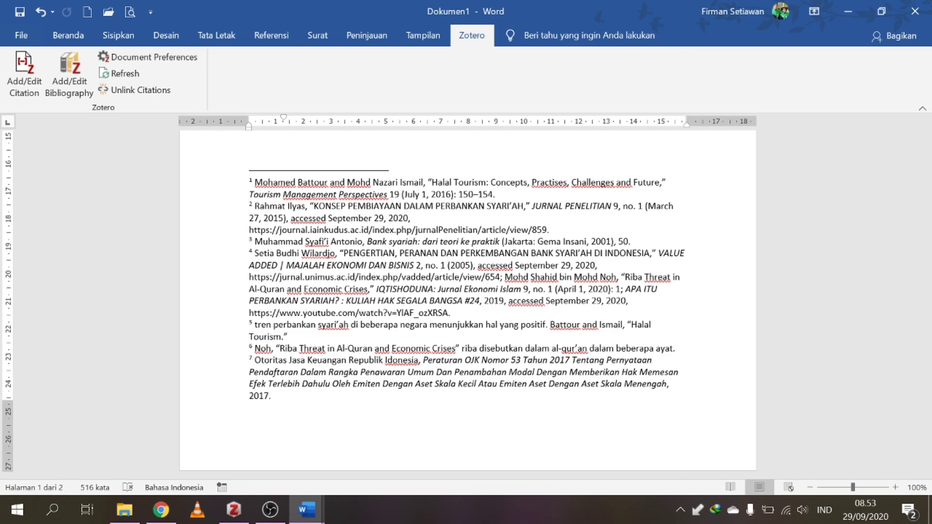
pyautogui.scroll(-10, 467, 291)
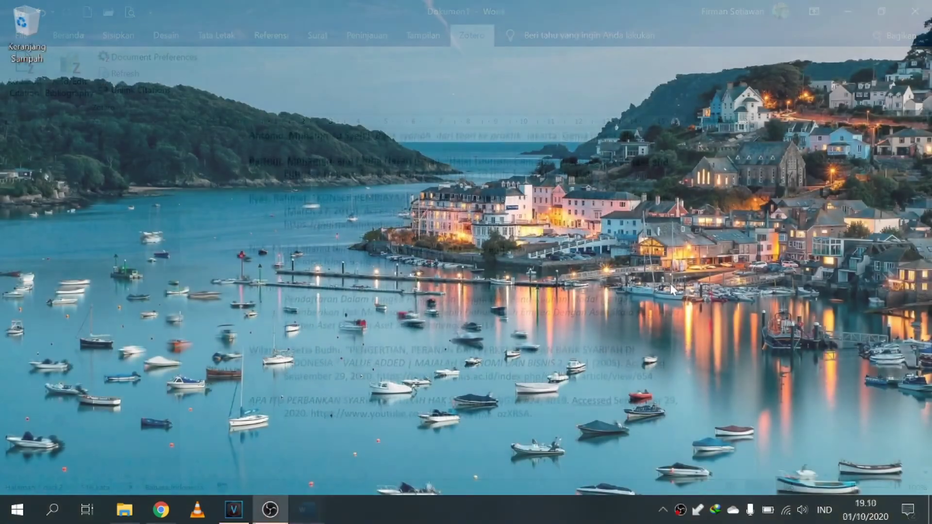